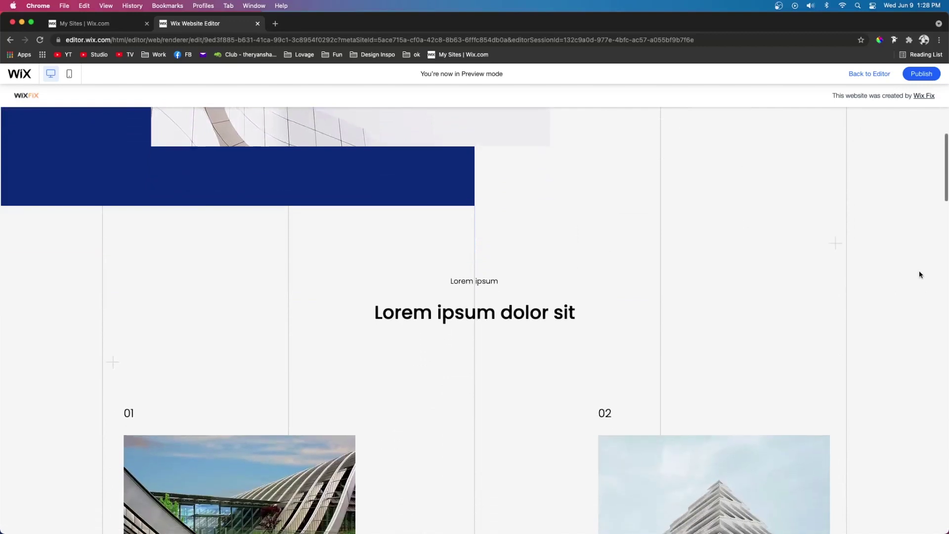
Look through the previewed page from the numbered 01 and 02 image sections down to the Contact Us form
scroll(919, 275, "down", 3)
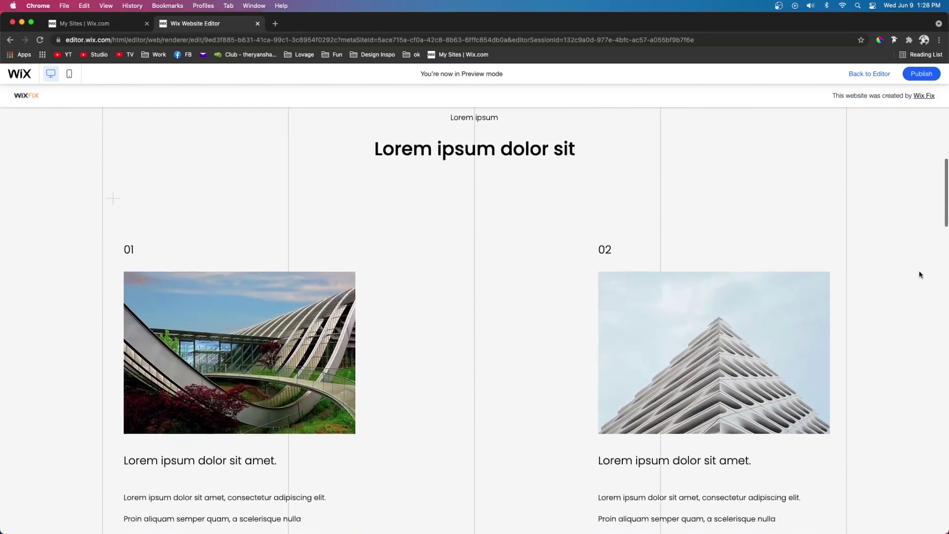
scroll(920, 274, "down", 5)
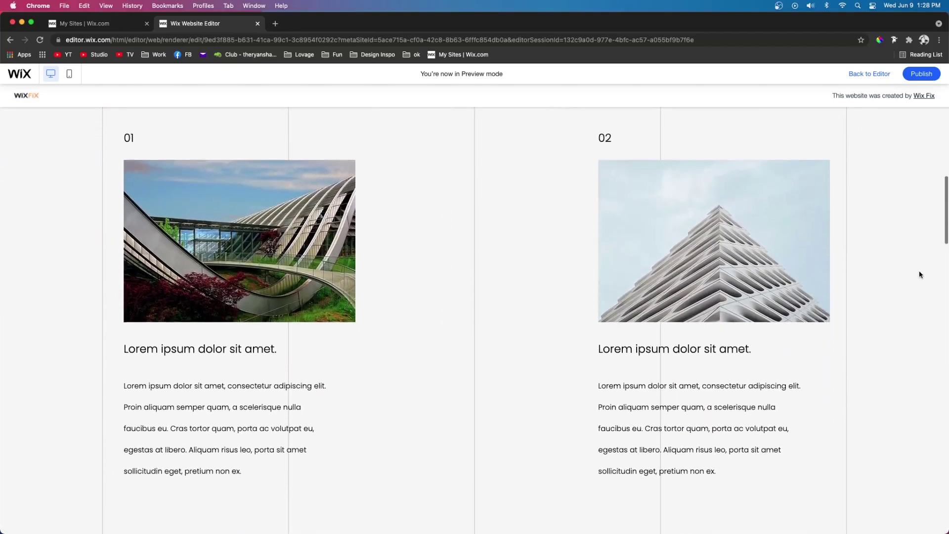
scroll(919, 272, "down", 4)
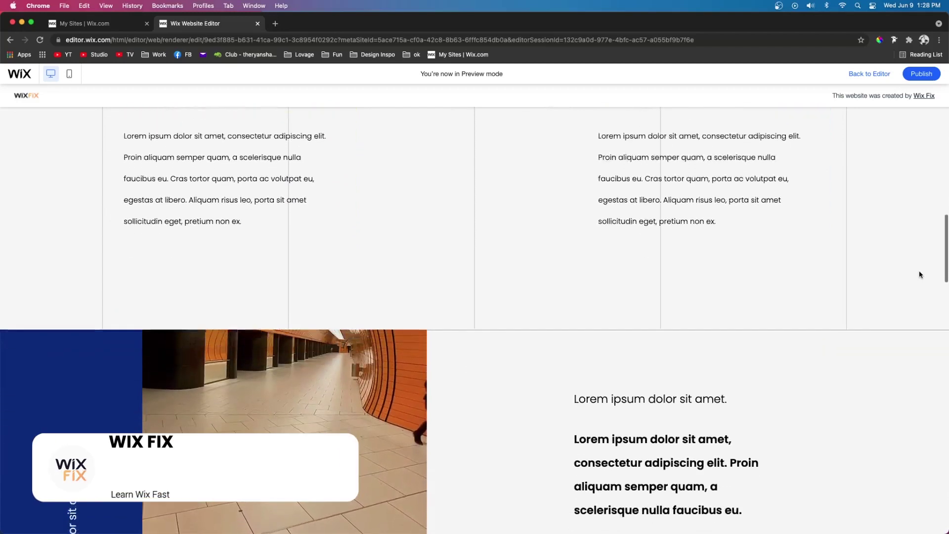
scroll(919, 271, "down", 4)
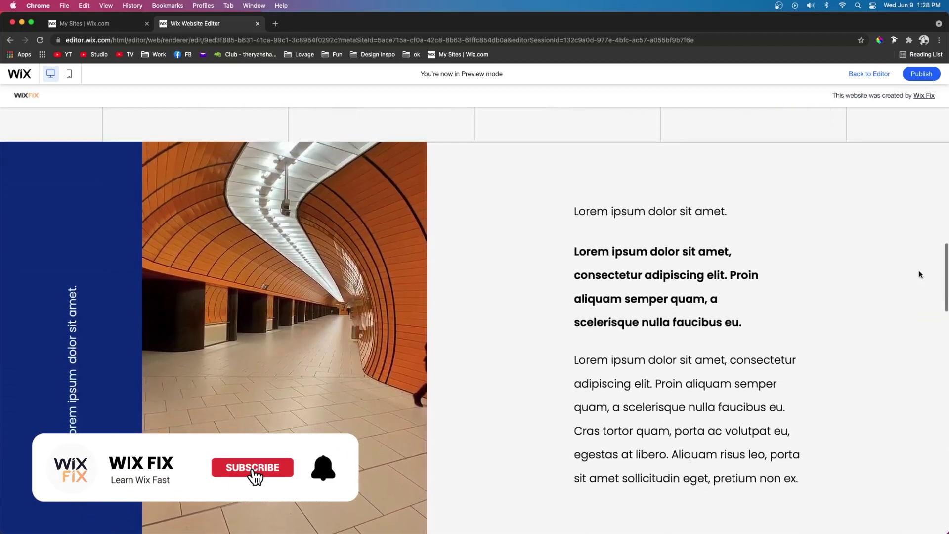
scroll(919, 272, "down", 4)
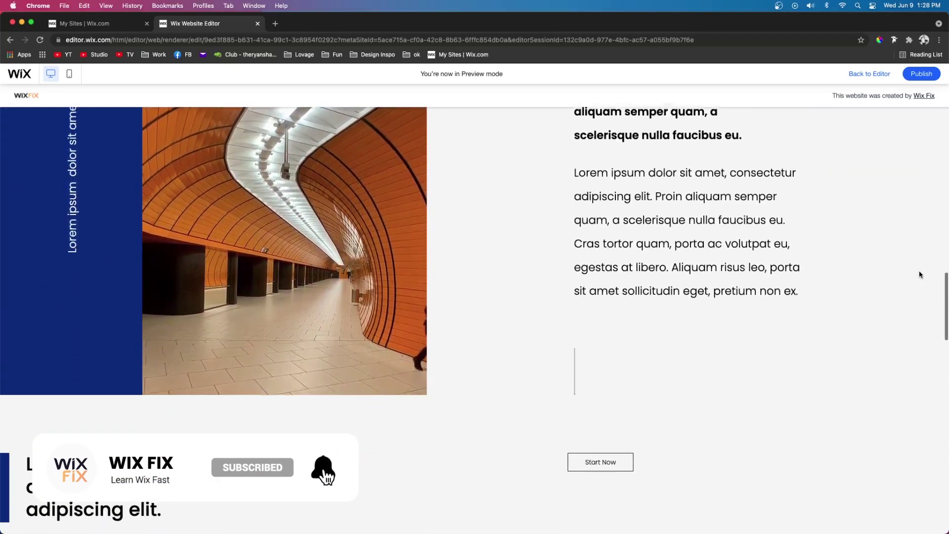
scroll(920, 271, "down", 5)
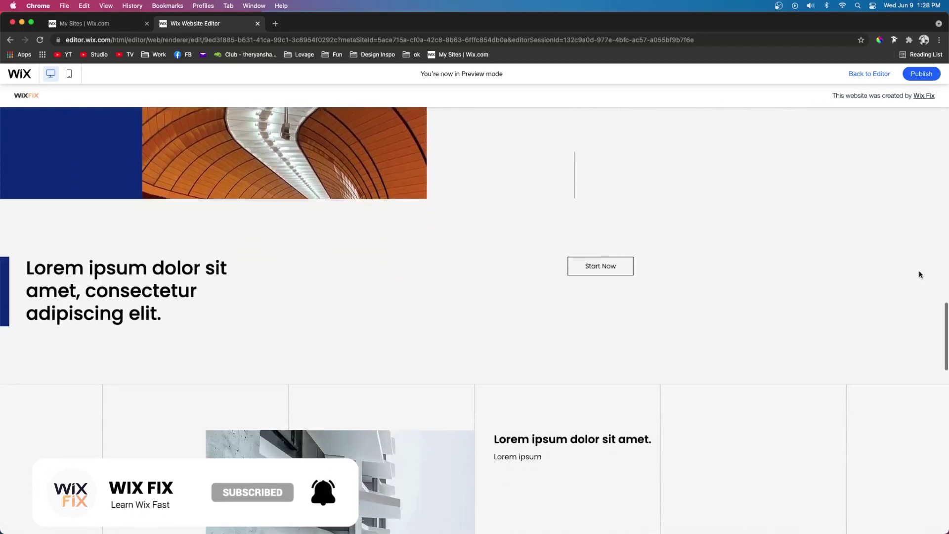
scroll(920, 274, "down", 7)
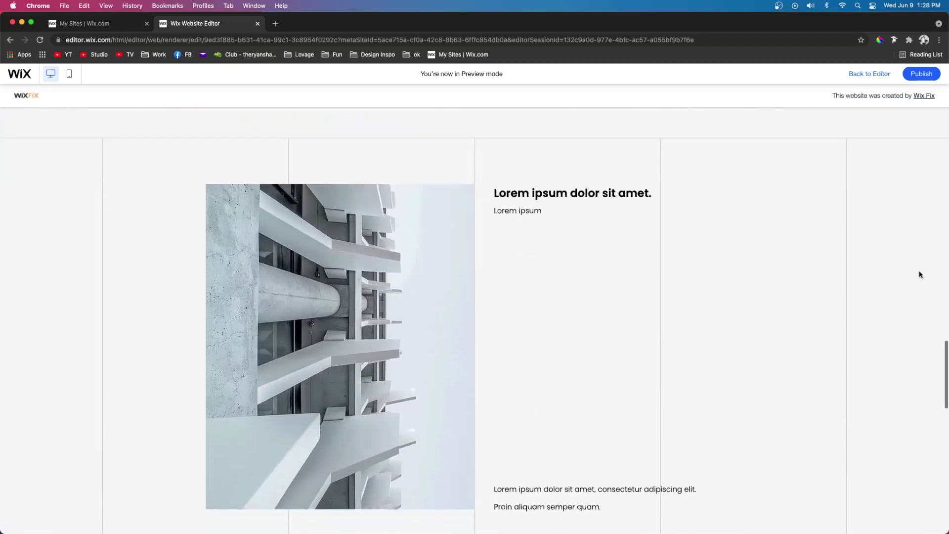
scroll(920, 274, "down", 5)
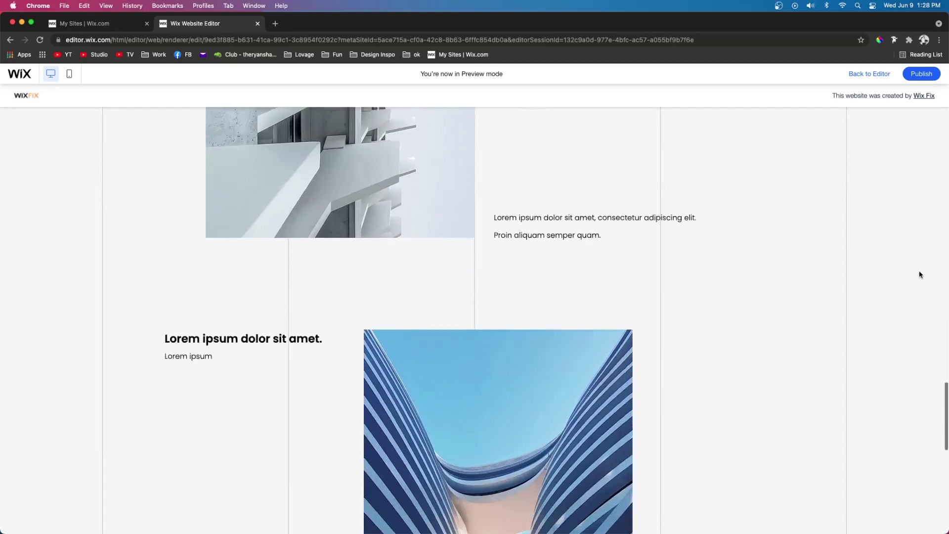
scroll(920, 275, "down", 3)
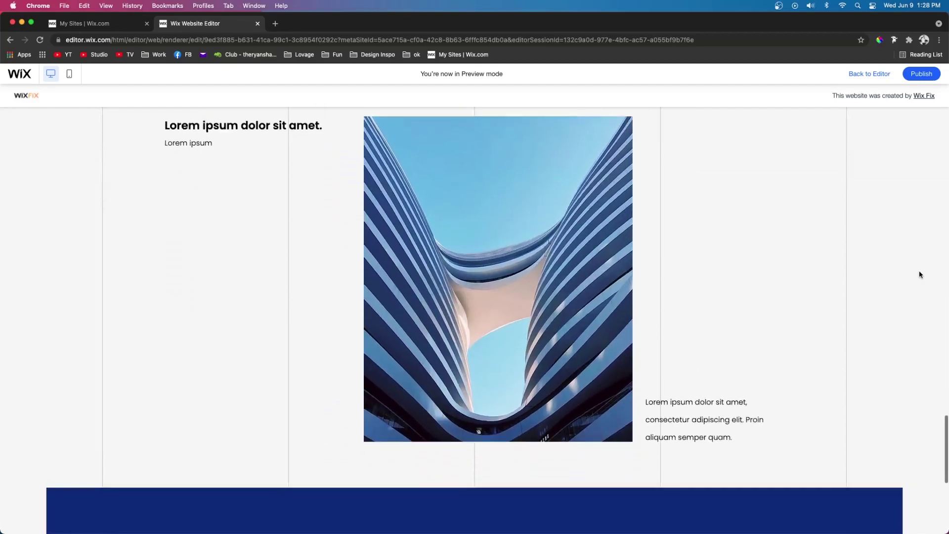
scroll(919, 271, "down", 4)
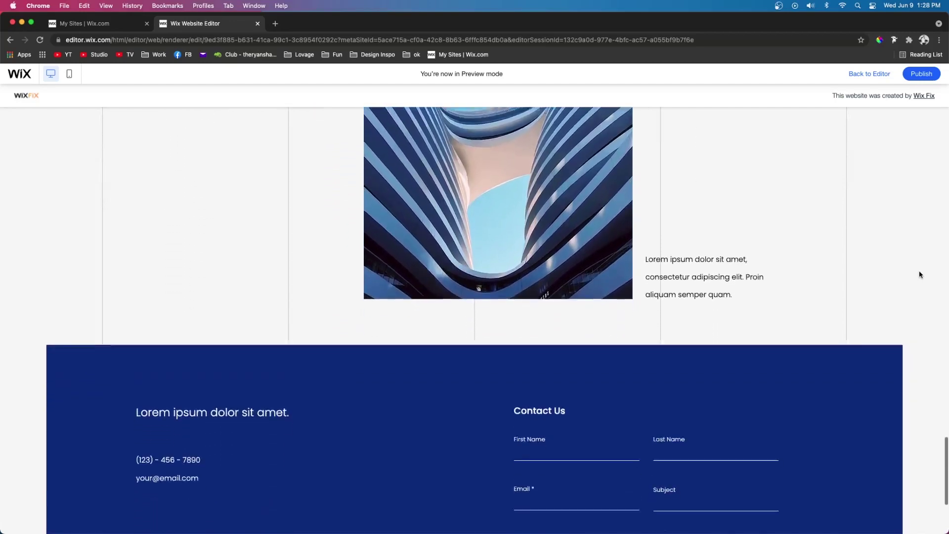
scroll(920, 275, "down", 1)
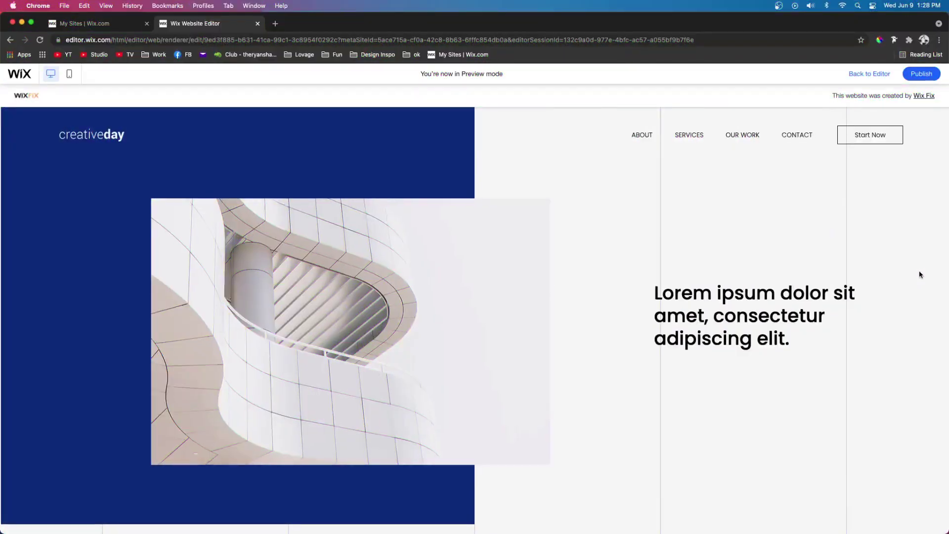
Review the full page preview from the creativeday header and hero image down to the Contact Us section
scroll(919, 271, "down", 2)
scroll(919, 271, "down", 3)
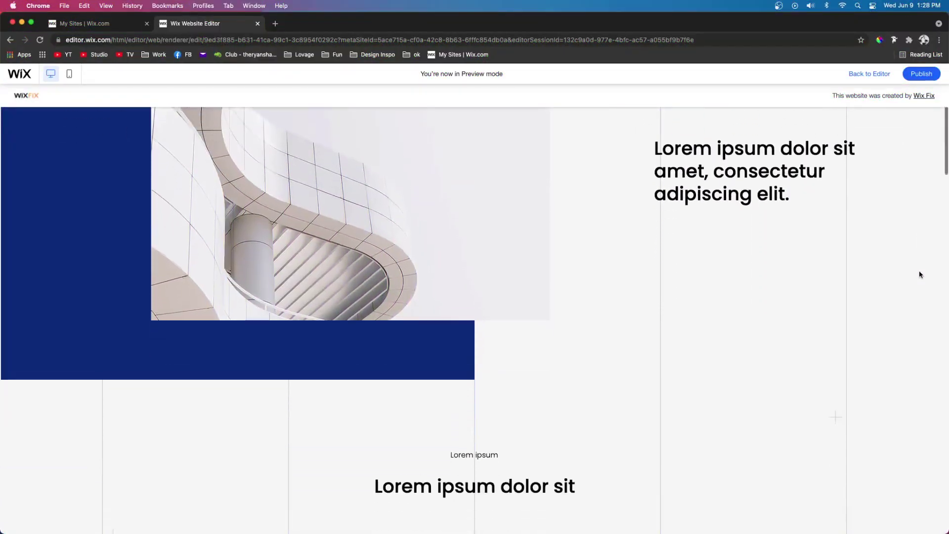
scroll(920, 273, "down", 3)
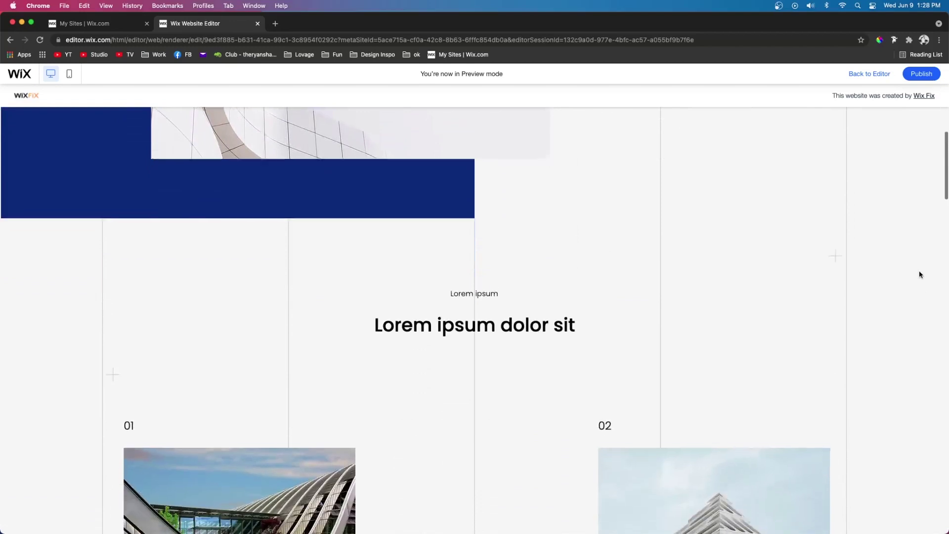
scroll(920, 274, "down", 3)
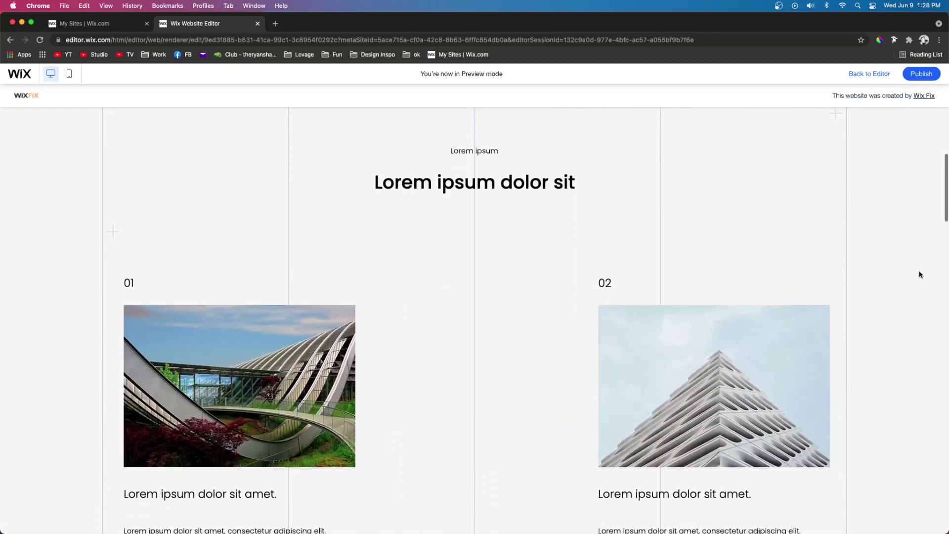
scroll(919, 274, "down", 3)
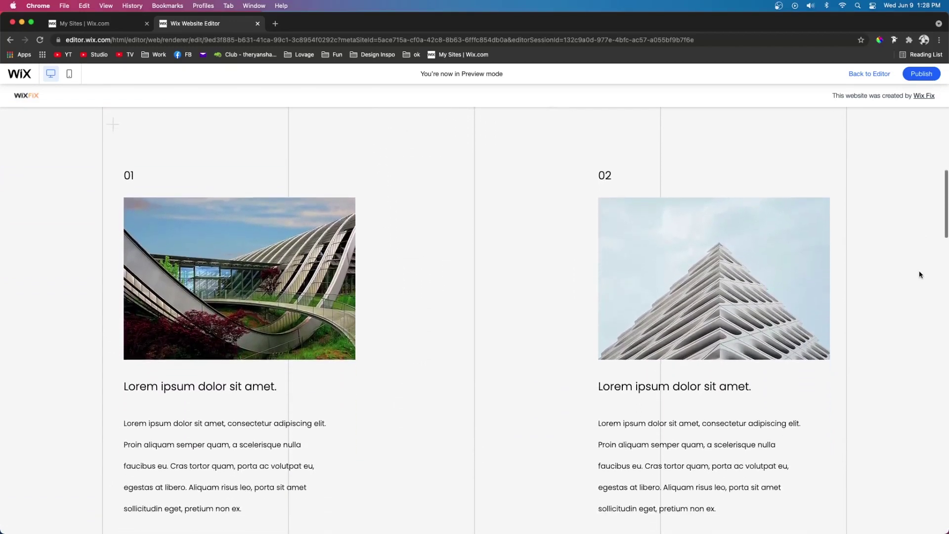
scroll(919, 272, "down", 5)
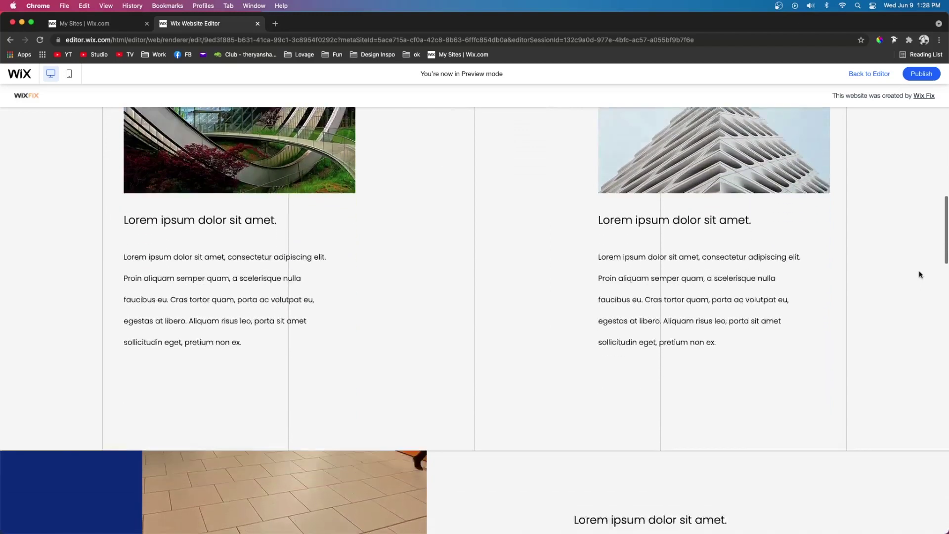
scroll(919, 272, "down", 4)
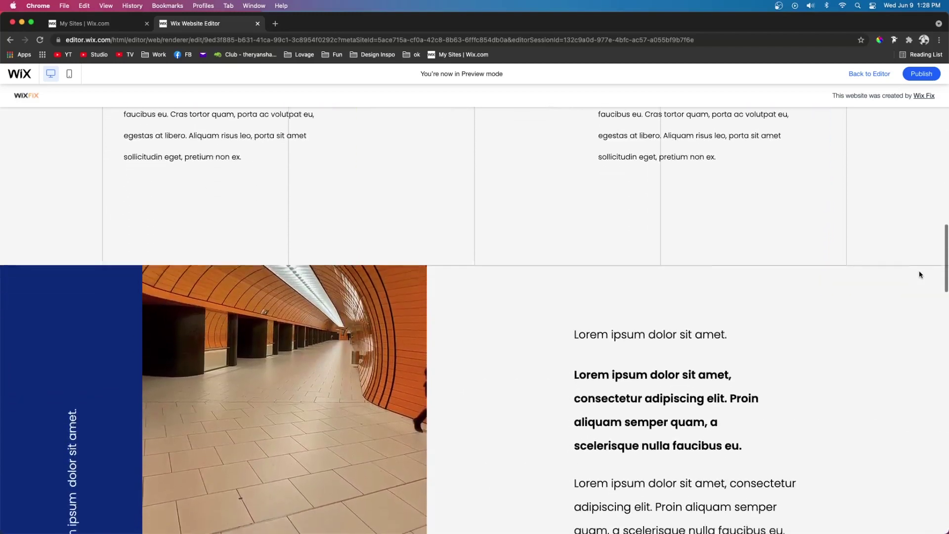
scroll(919, 271, "down", 4)
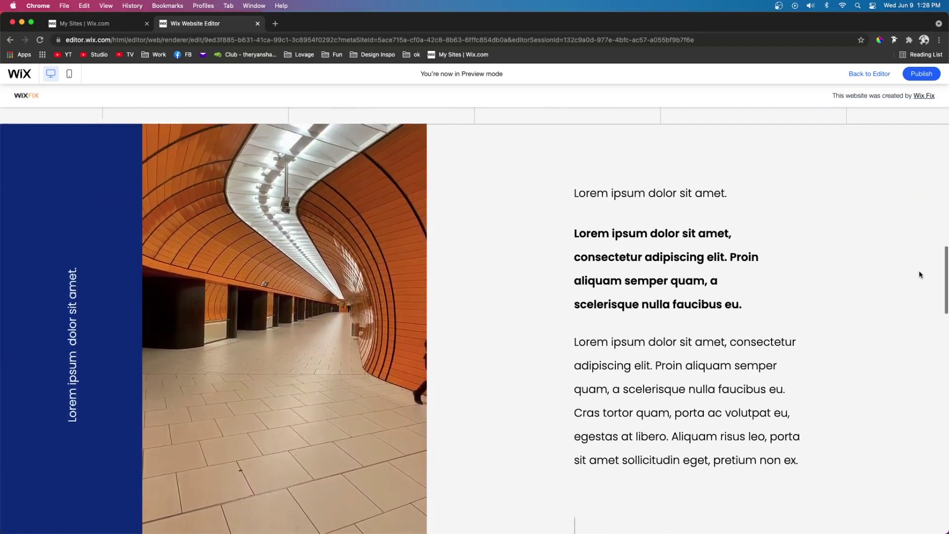
scroll(920, 273, "down", 4)
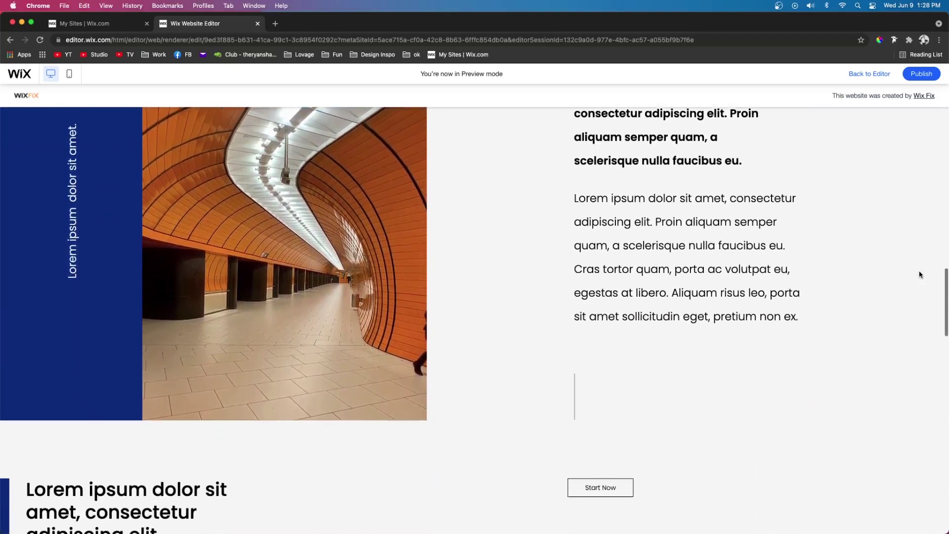
scroll(919, 272, "down", 5)
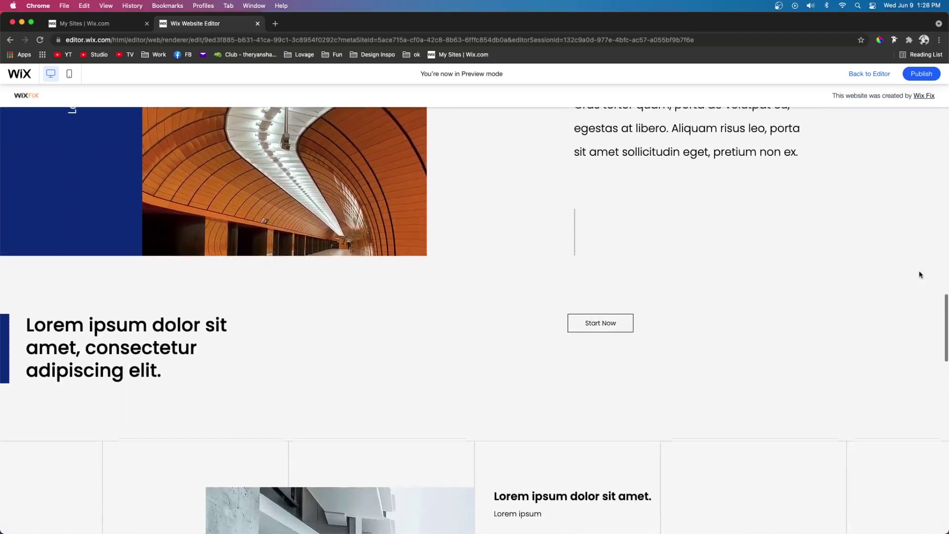
scroll(920, 274, "down", 6)
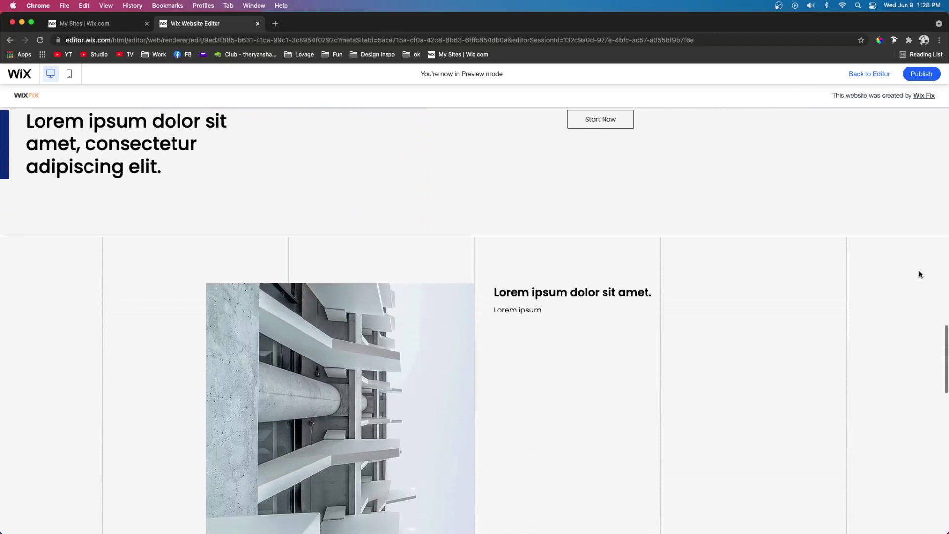
scroll(920, 274, "down", 4)
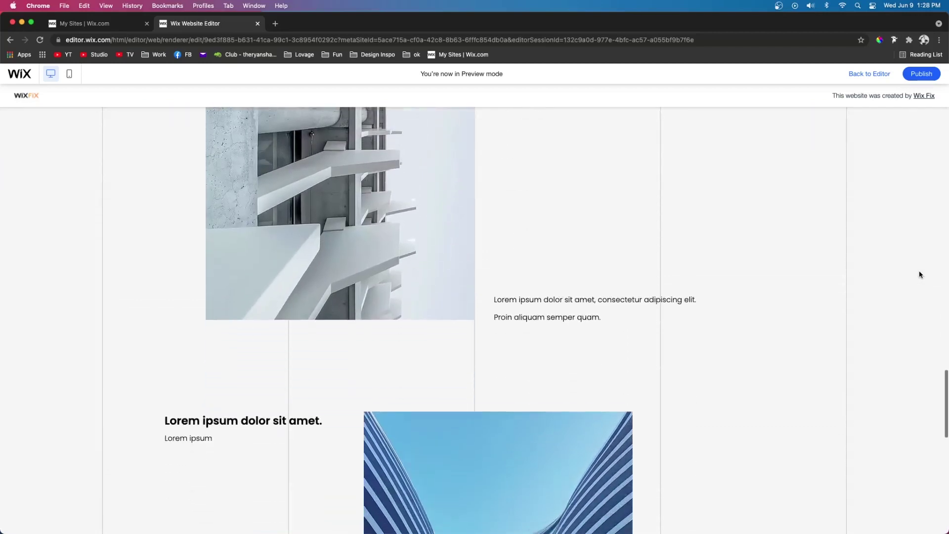
scroll(919, 272, "down", 4)
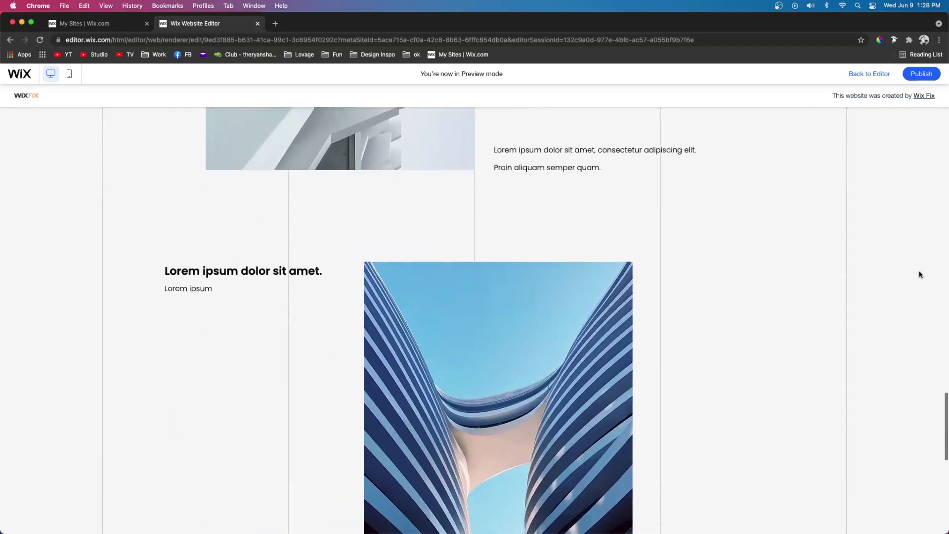
scroll(920, 274, "down", 3)
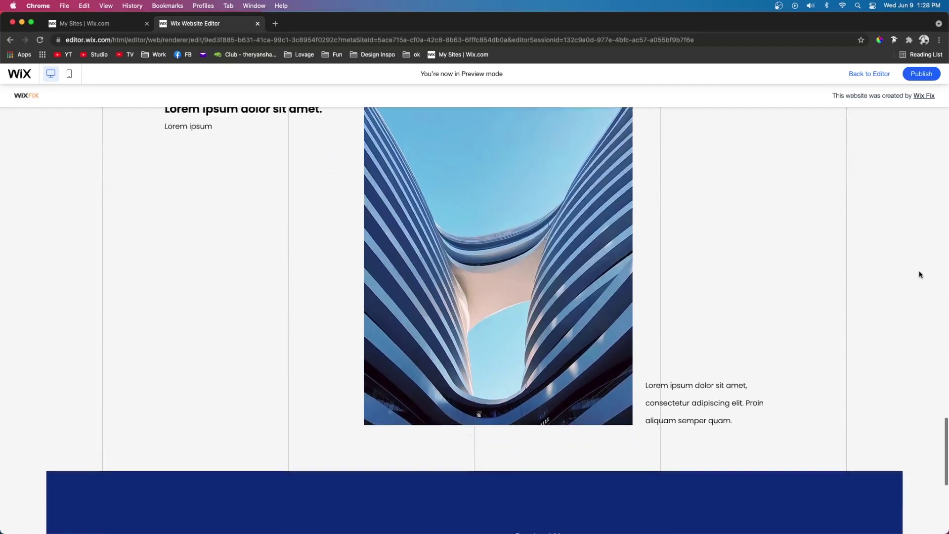
scroll(919, 272, "down", 4)
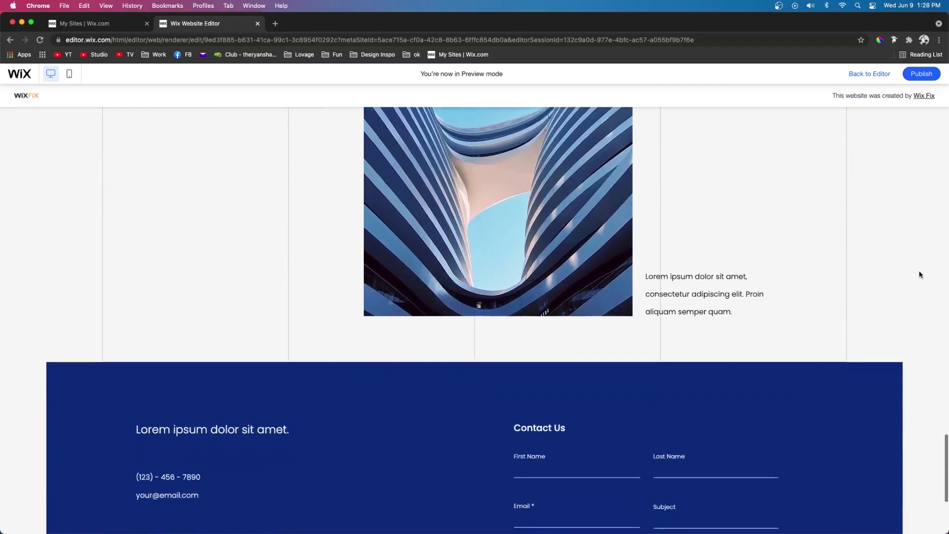
scroll(920, 275, "down", 2)
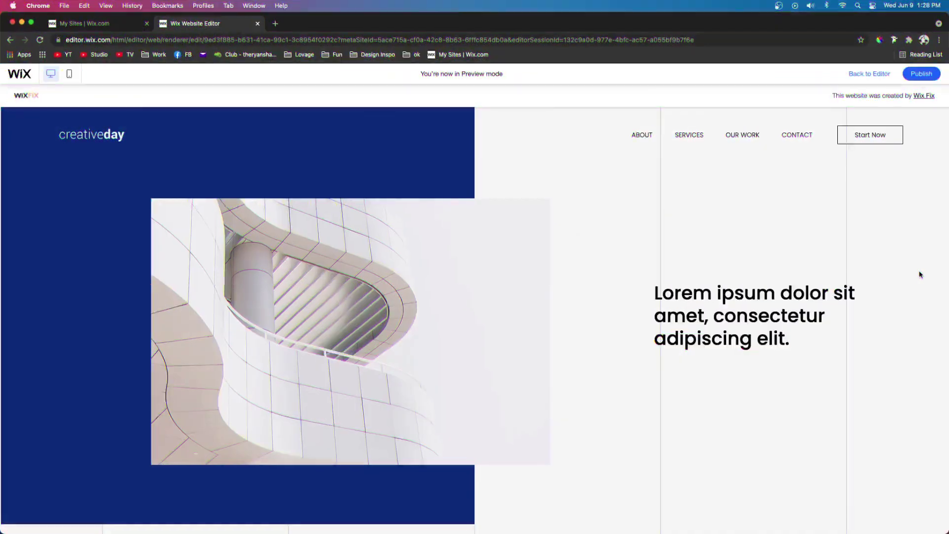
Examine how the previewed page's grid lines, offset images and text blocks are arranged from the hero section down to the contact form
scroll(919, 271, "down", 3)
scroll(919, 271, "down", 5)
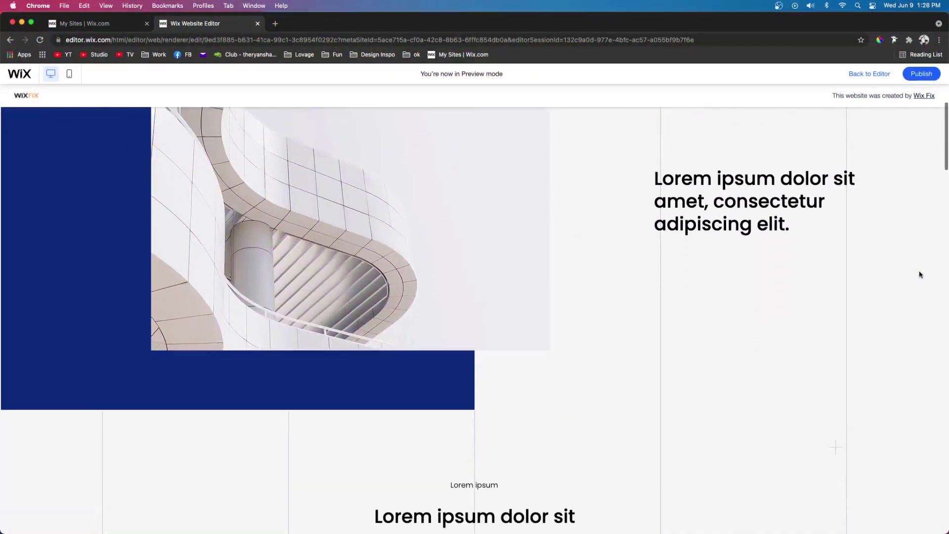
scroll(919, 275, "down", 5)
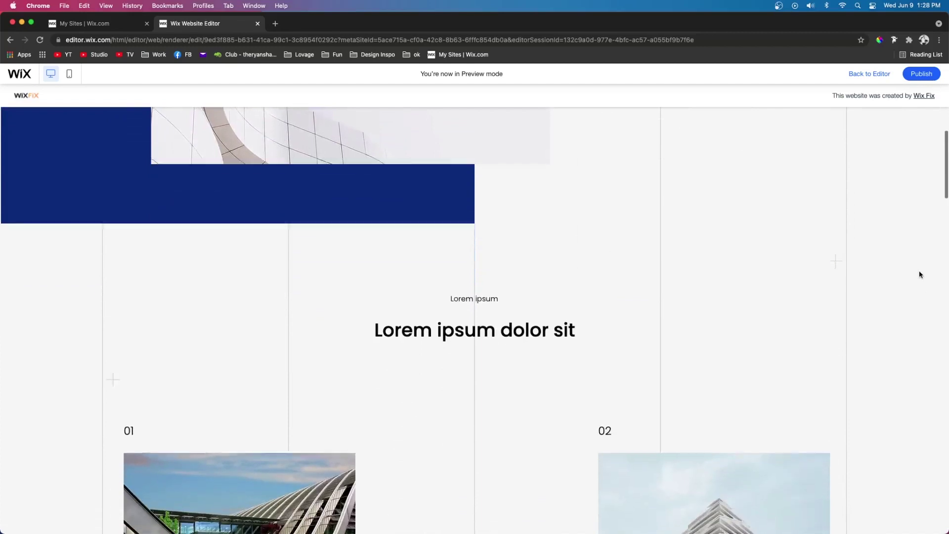
scroll(920, 274, "down", 4)
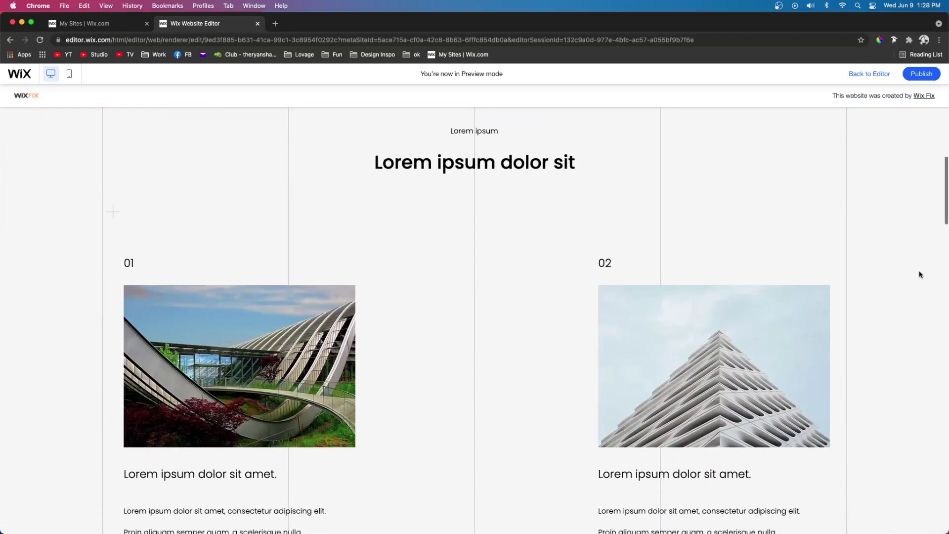
scroll(920, 274, "down", 6)
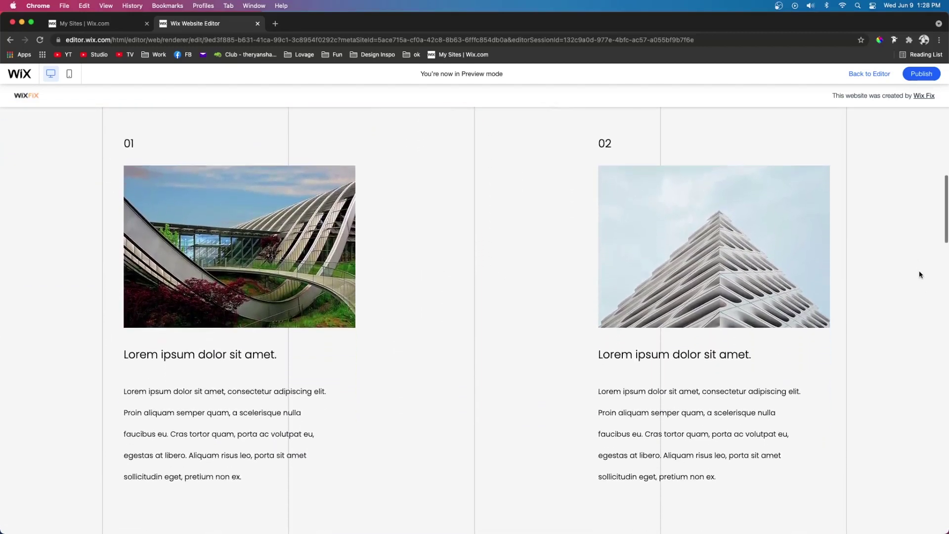
scroll(919, 274, "down", 6)
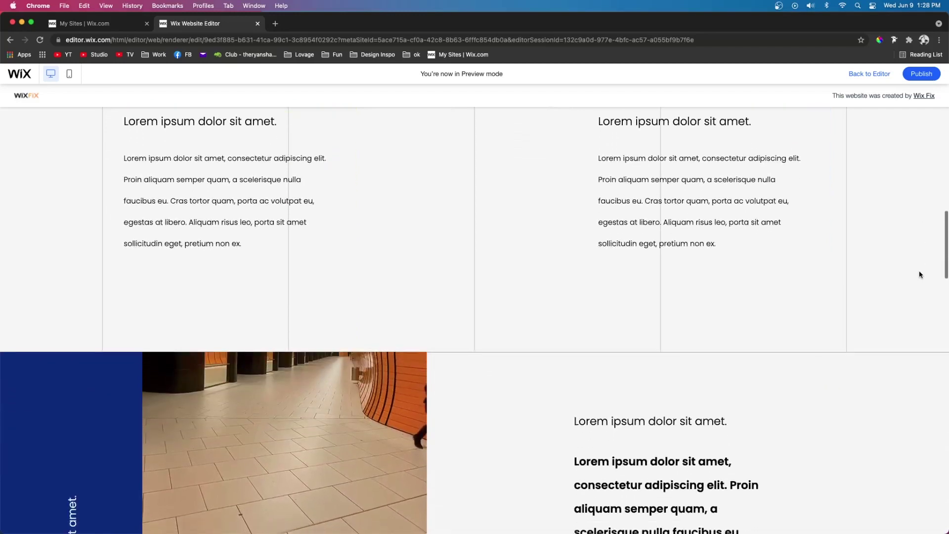
scroll(919, 275, "down", 5)
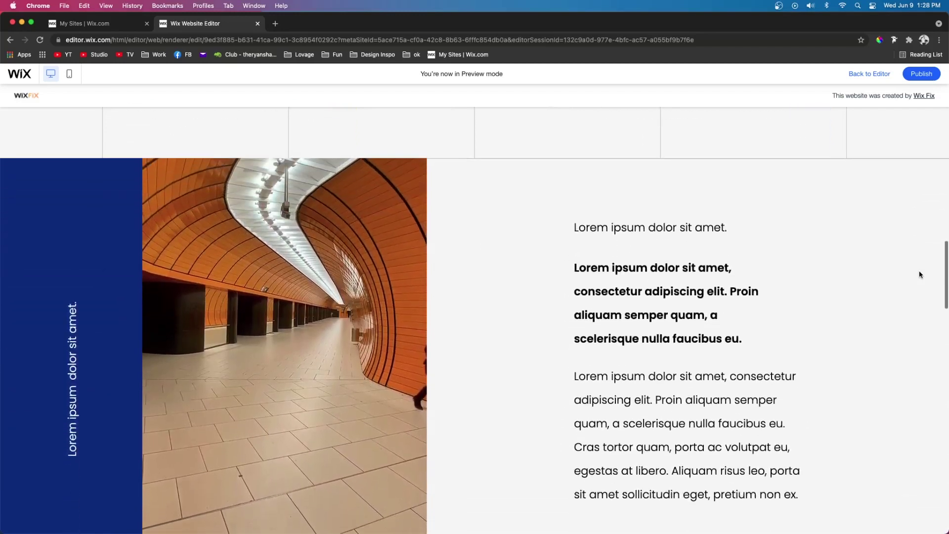
scroll(919, 275, "down", 5)
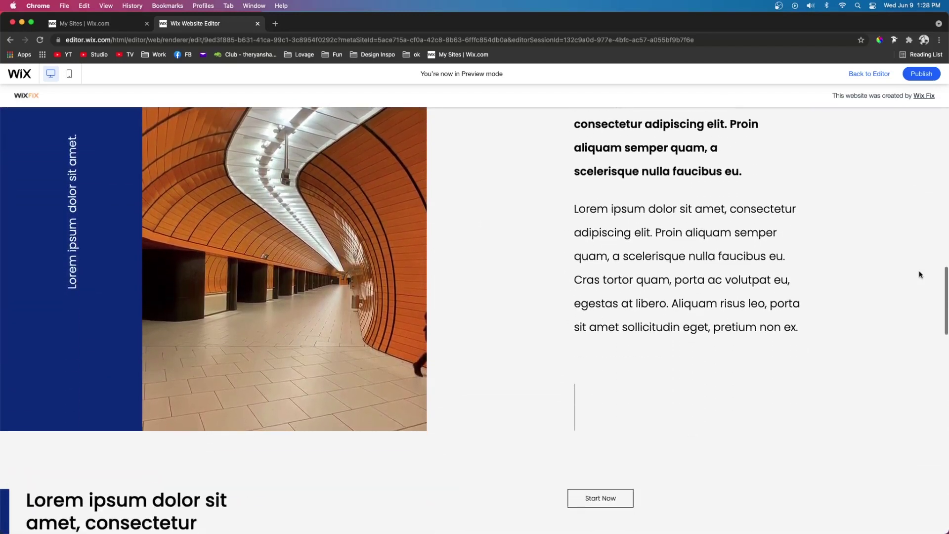
scroll(920, 274, "down", 6)
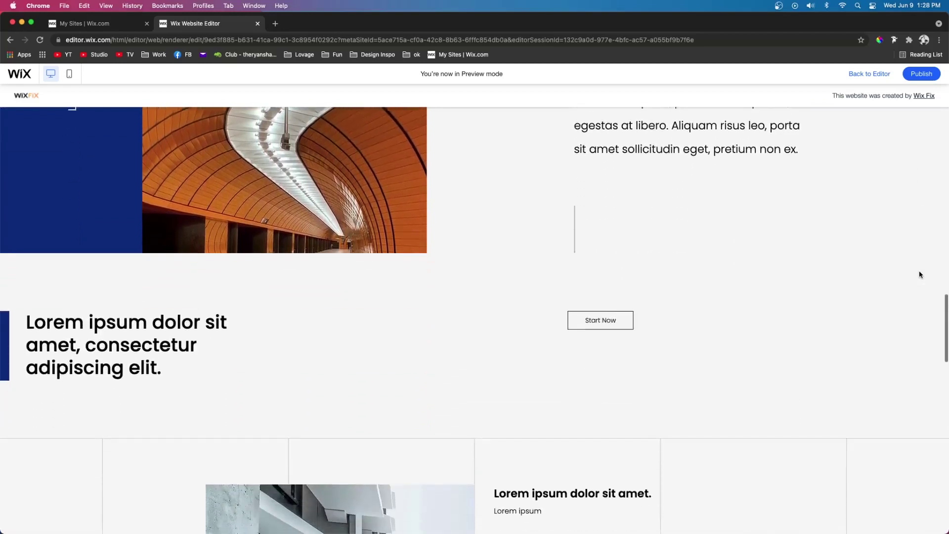
scroll(920, 275, "down", 8)
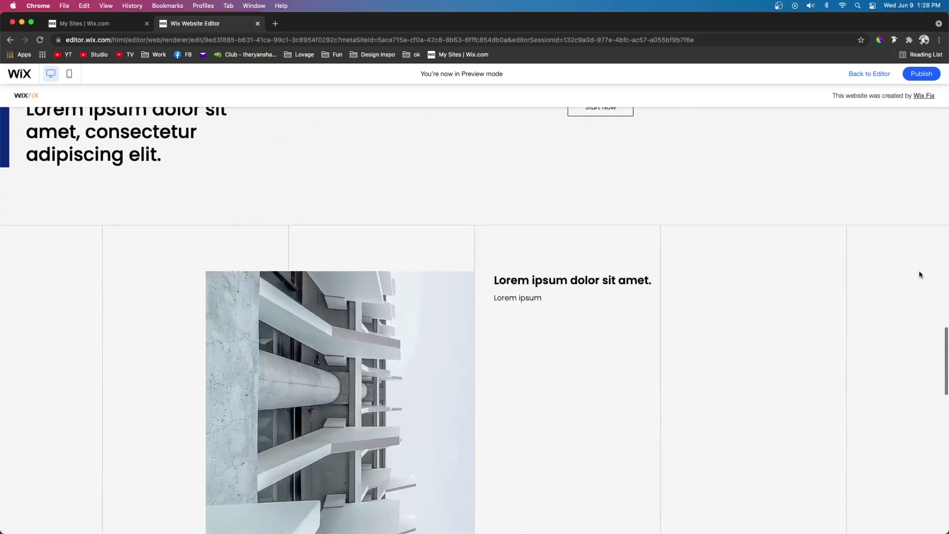
scroll(919, 271, "down", 5)
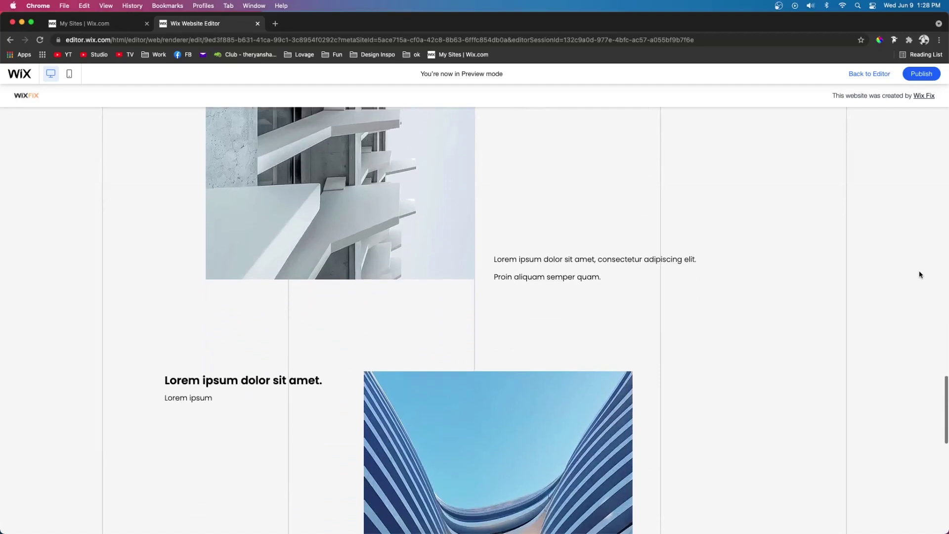
scroll(919, 271, "down", 4)
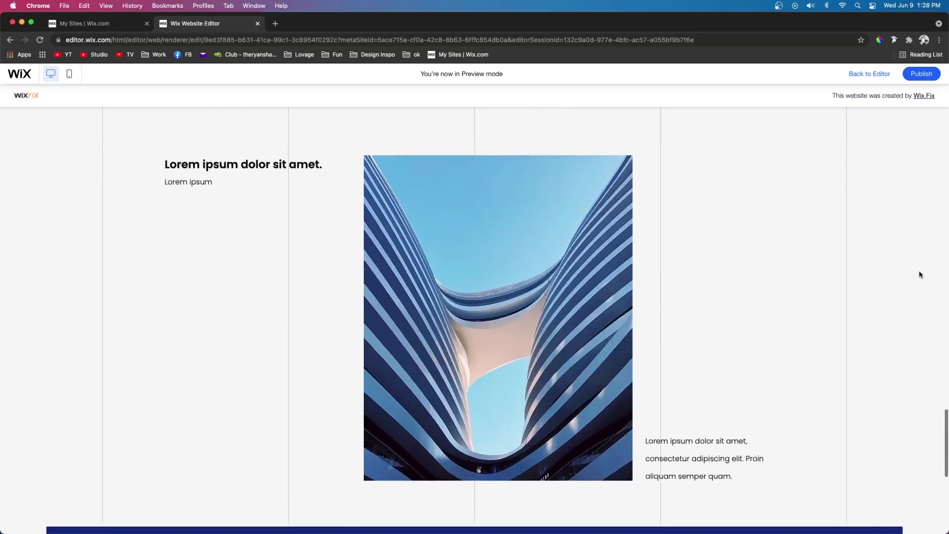
scroll(919, 271, "down", 4)
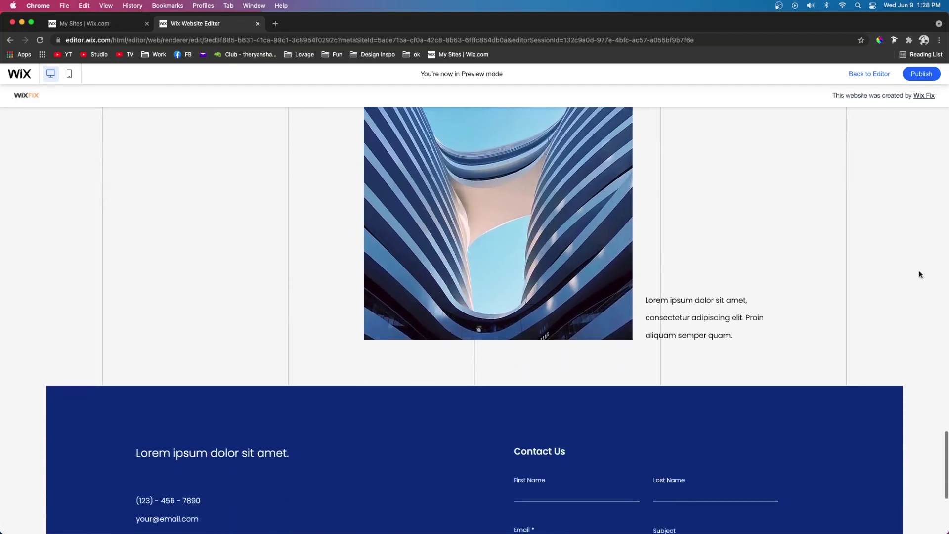
scroll(919, 271, "down", 2)
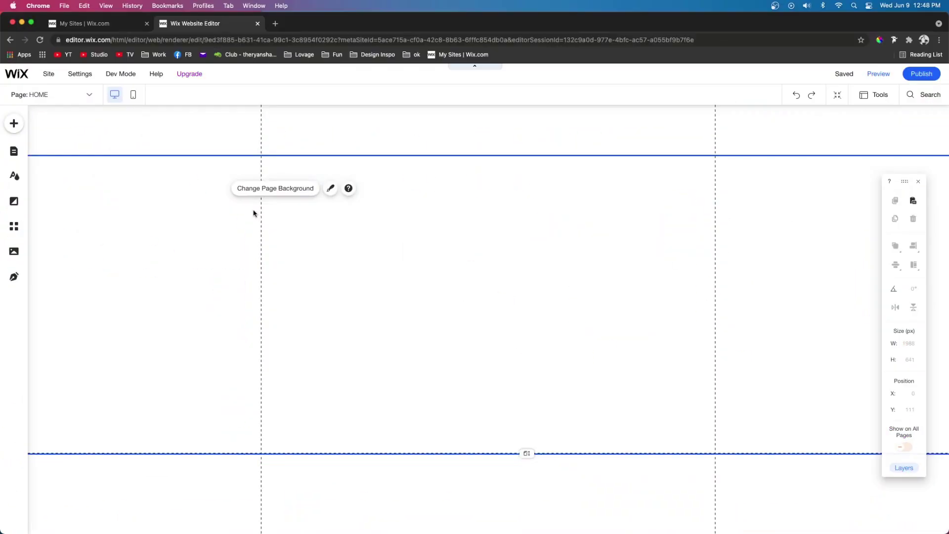
Add a blank white Classic strip to the HOME page directly below the header
left_click(142, 140)
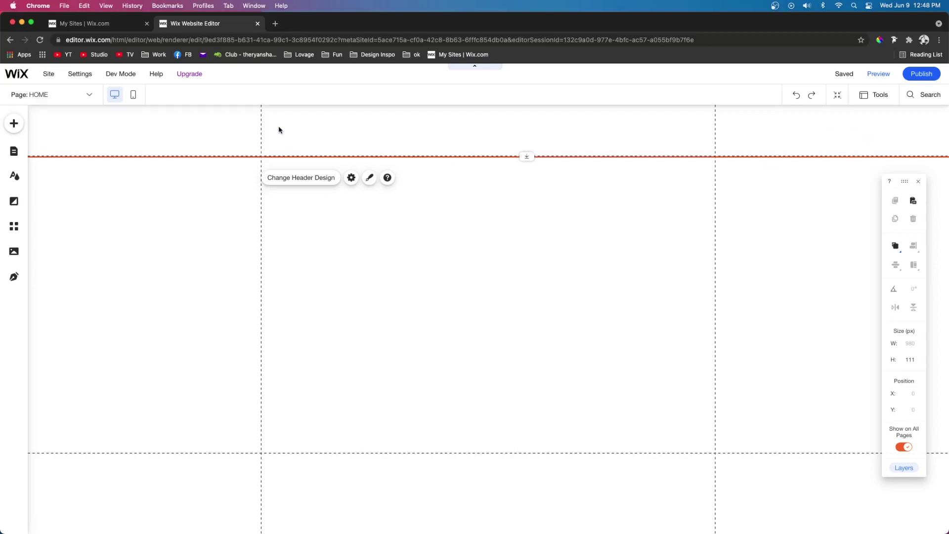
left_click(14, 125)
left_click(123, 243)
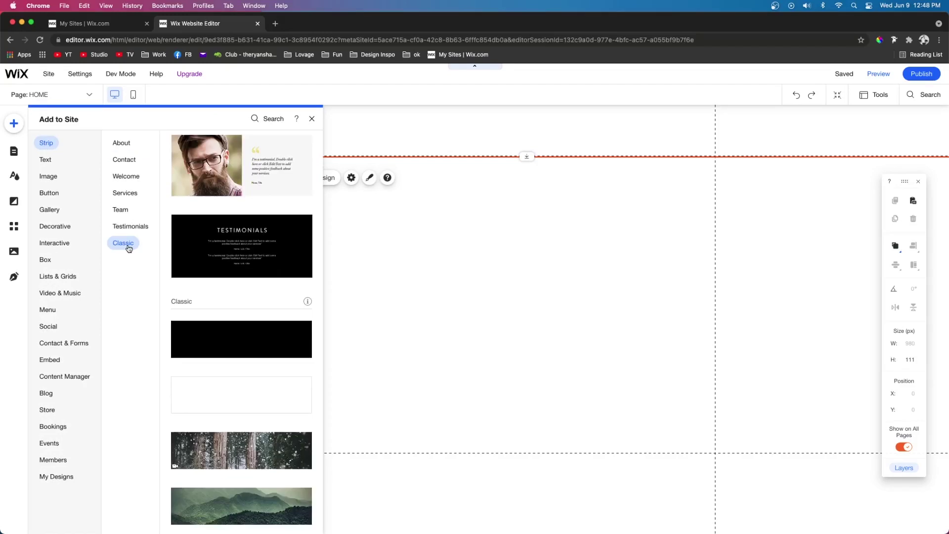
left_click_drag(225, 393, 550, 231)
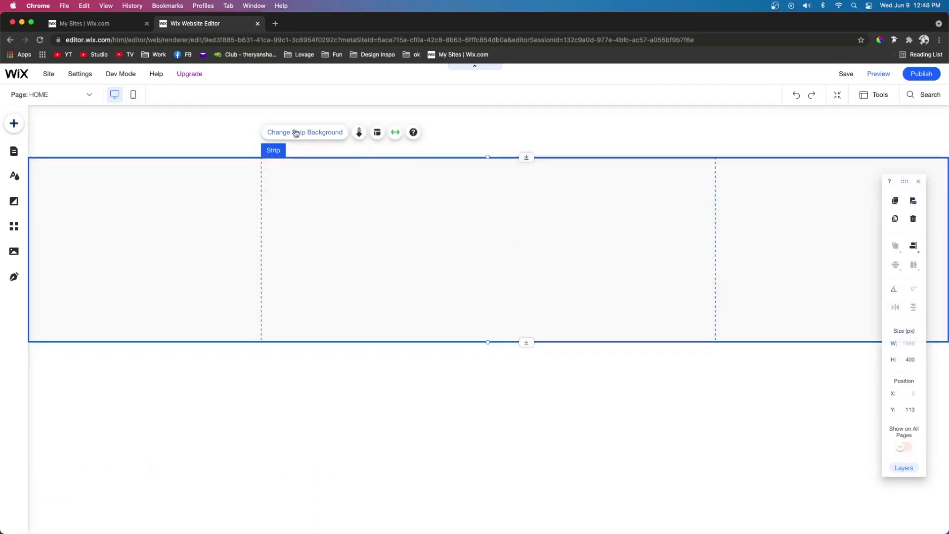
Set the strip's background color opacity to 0% and its height to 120 px
left_click(309, 137)
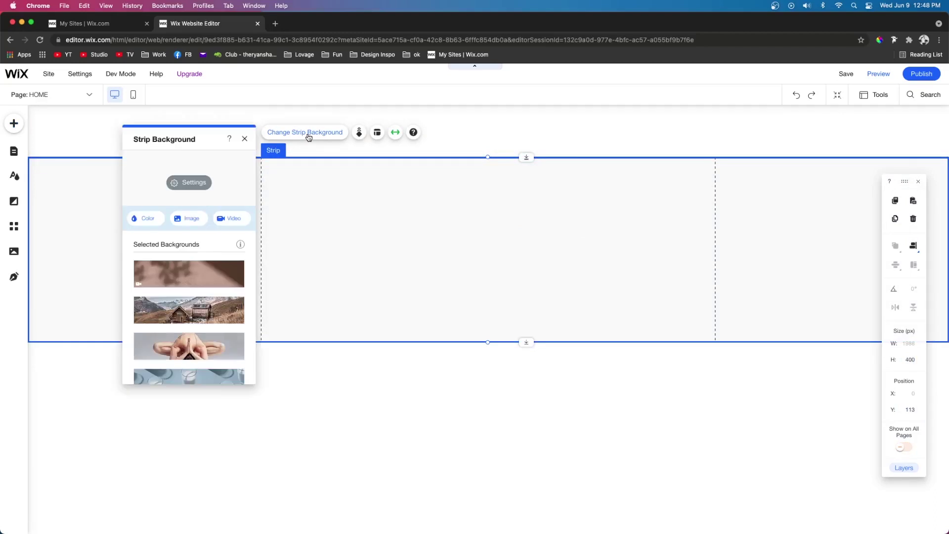
left_click(190, 183)
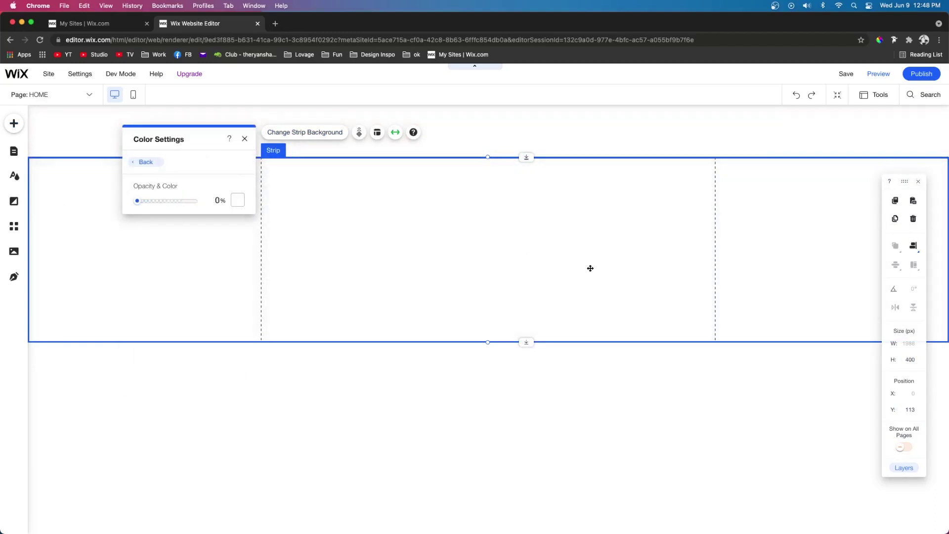
left_click(830, 358)
left_click(692, 303)
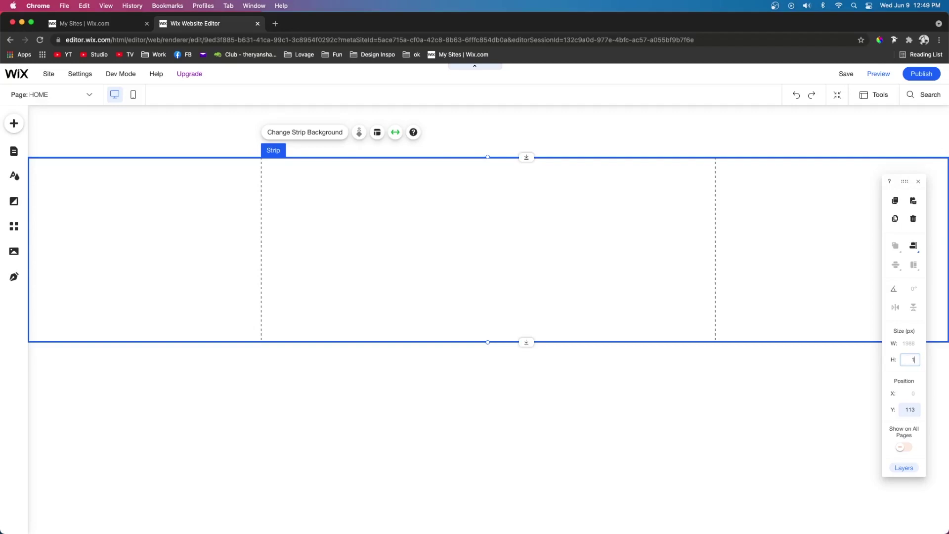
left_click(412, 172)
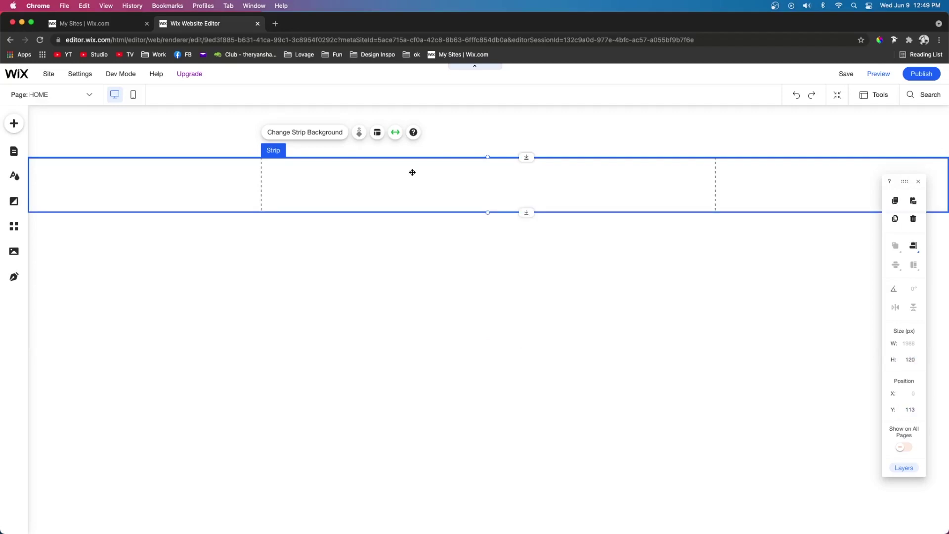
Add a second column to the strip and set the column proportions to 20-80
left_click(377, 134)
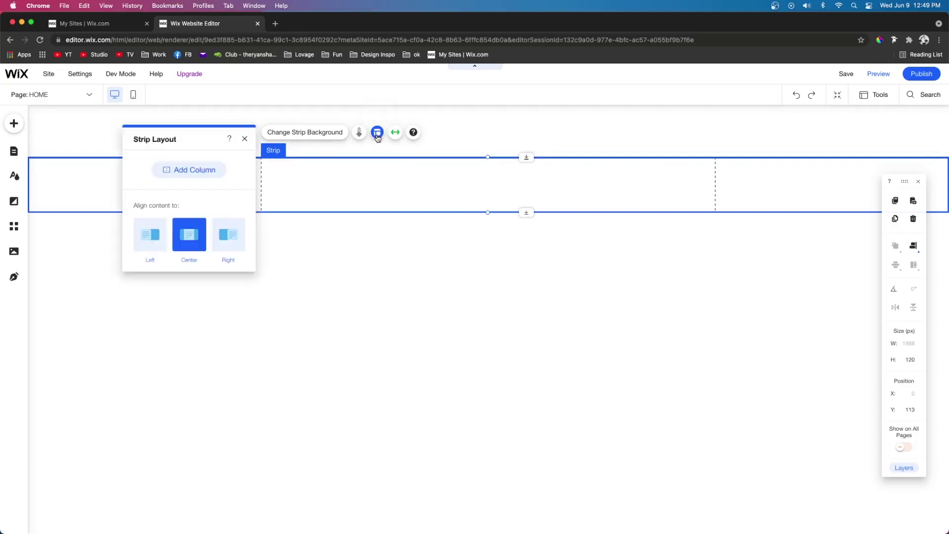
left_click(205, 172)
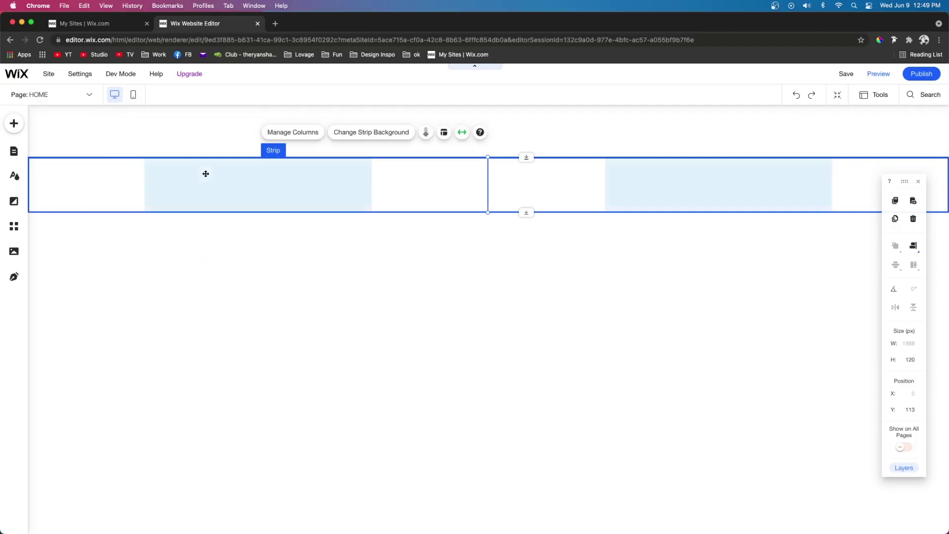
left_click(309, 135)
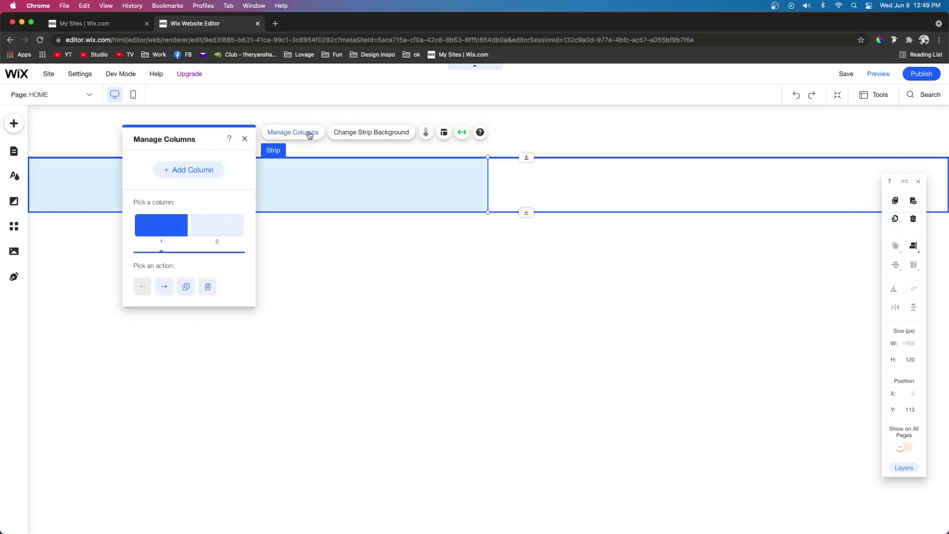
left_click(444, 133)
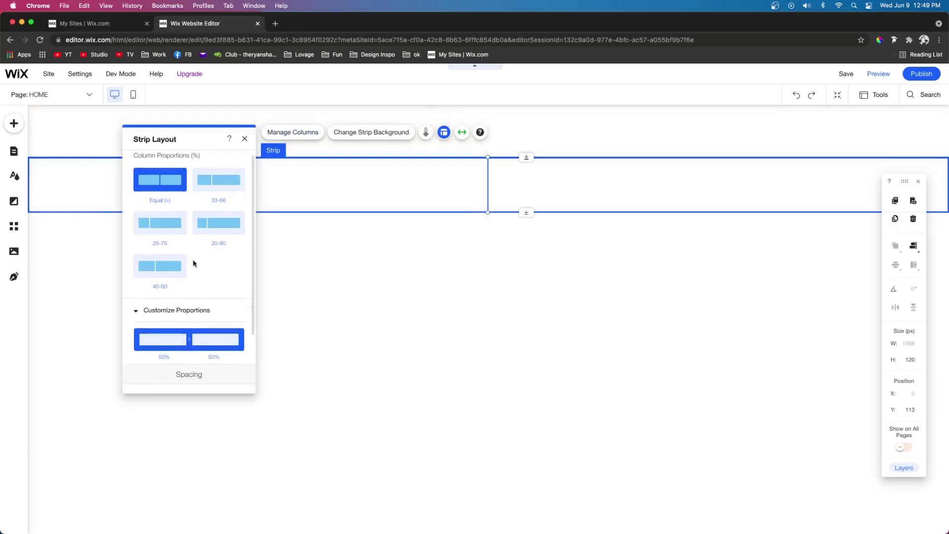
scroll(195, 265, "down", 3)
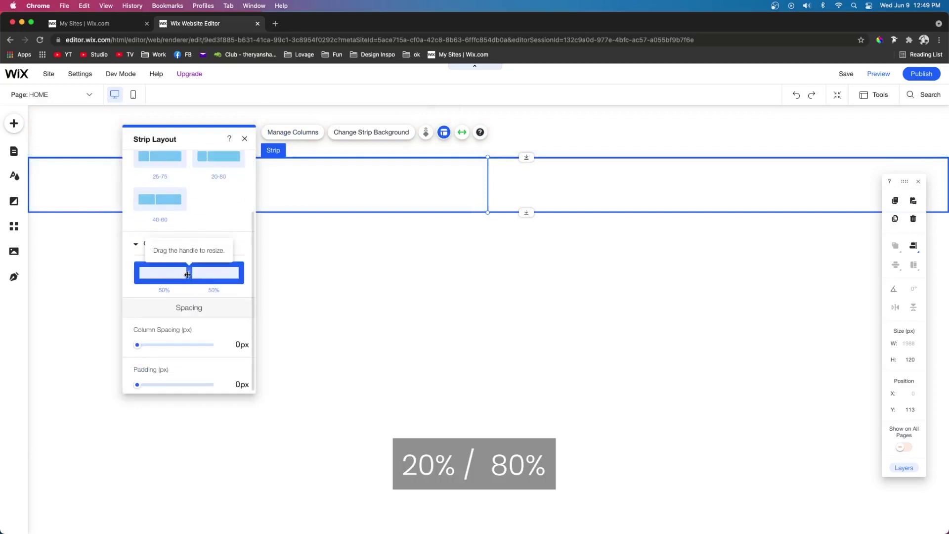
scroll(221, 248, "up", 3)
left_click(221, 236)
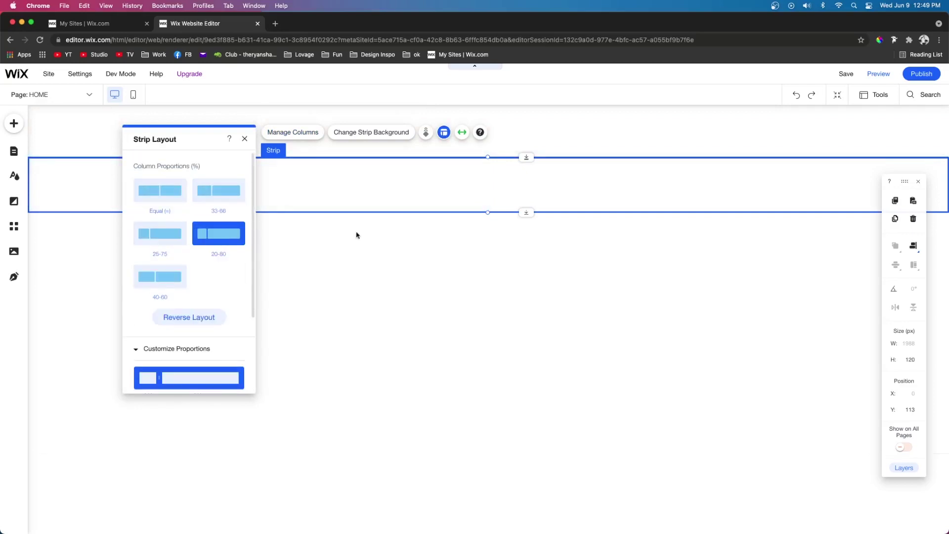
Set the content alignment of the strip's wide second column to Right
left_click(103, 184)
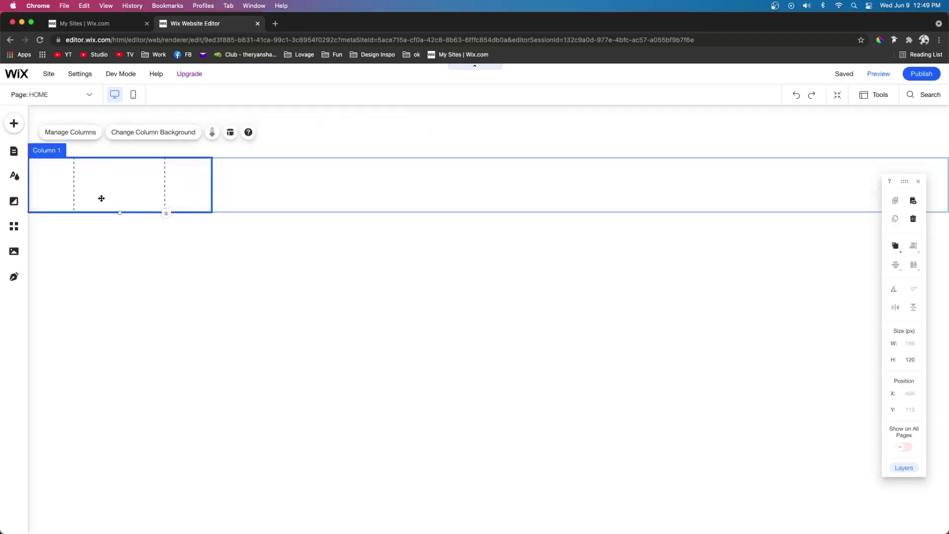
left_click(529, 186)
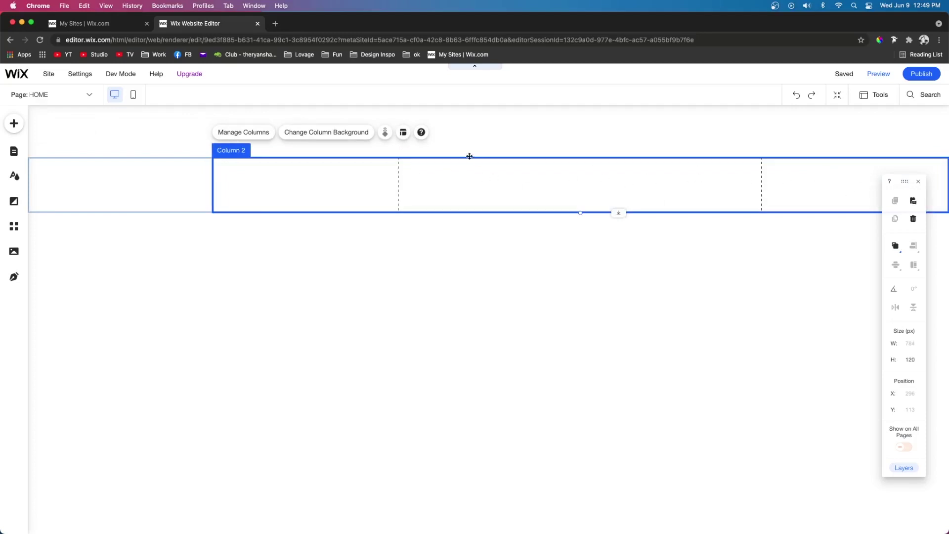
left_click(403, 133)
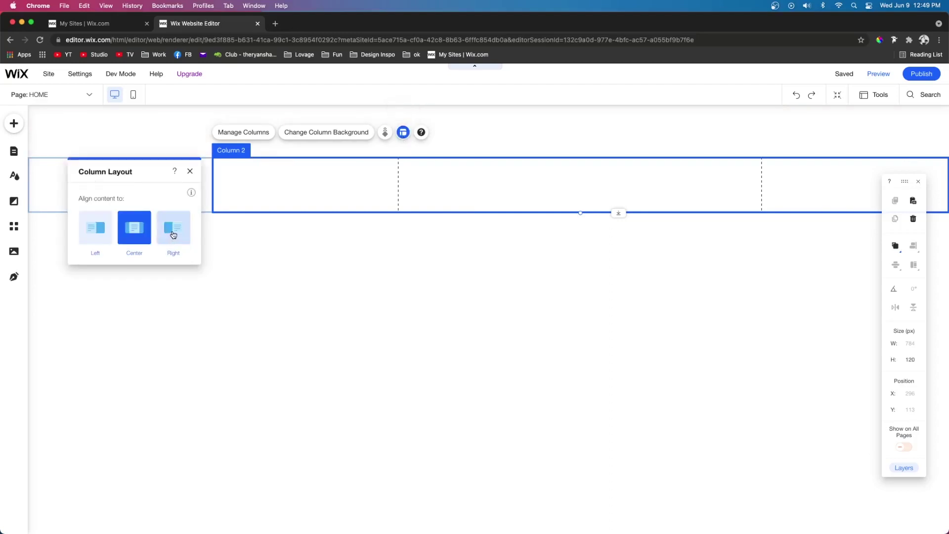
left_click(173, 234)
left_click(513, 250)
left_click(316, 185)
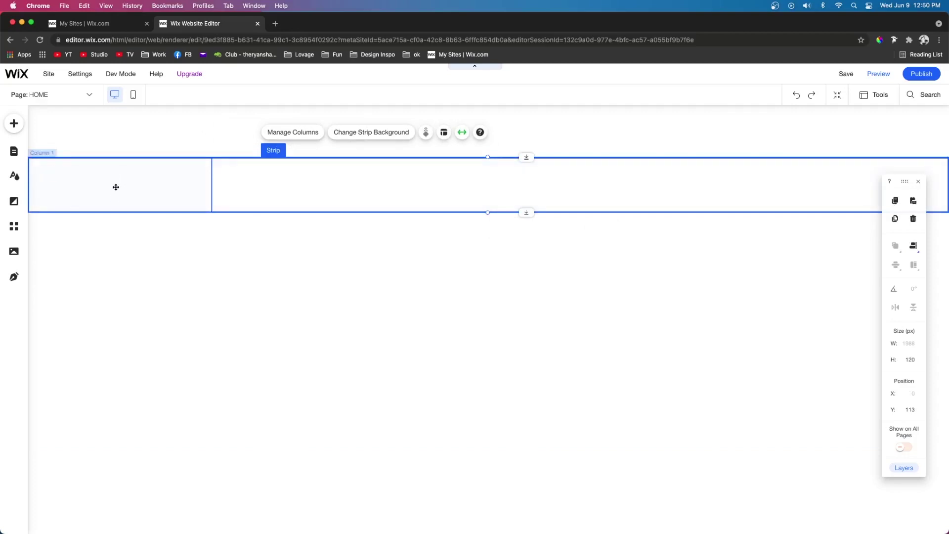
Place the navy box from My Boxes below the strip and resize it to about 276 by 241 px
left_click(14, 125)
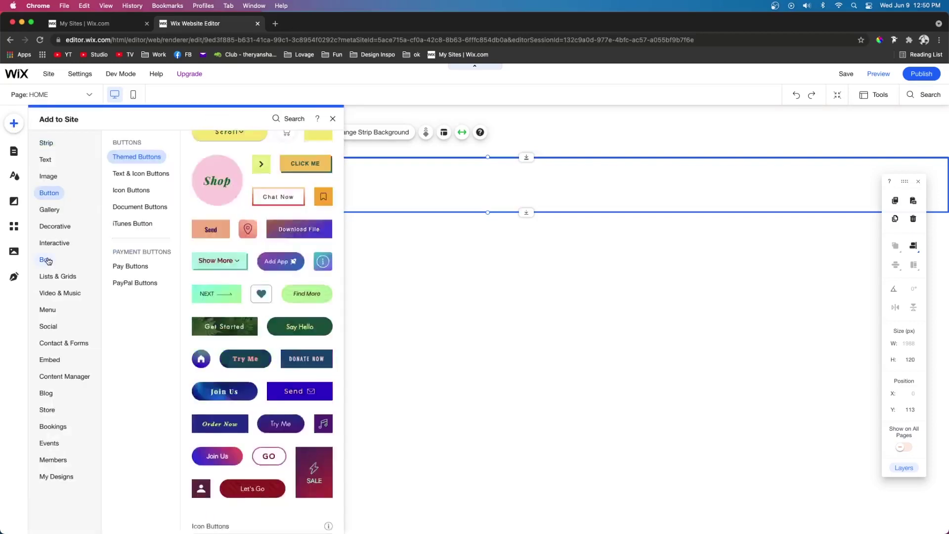
left_click(47, 260)
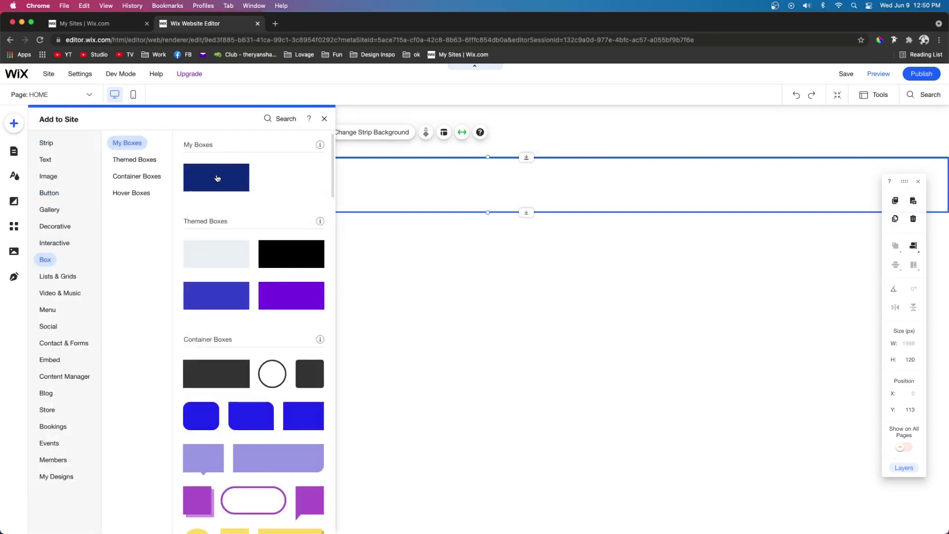
left_click_drag(218, 178, 447, 286)
left_click_drag(580, 355, 444, 354)
Add a blue square from the decorative basic shapes beside the navy box, about 102 by 102 px
left_click(13, 123)
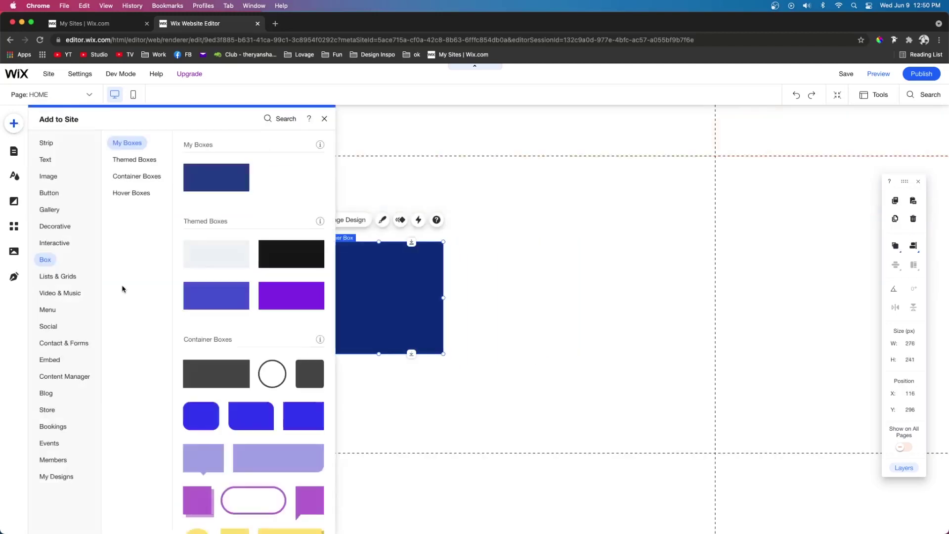
left_click(55, 242)
left_click(57, 229)
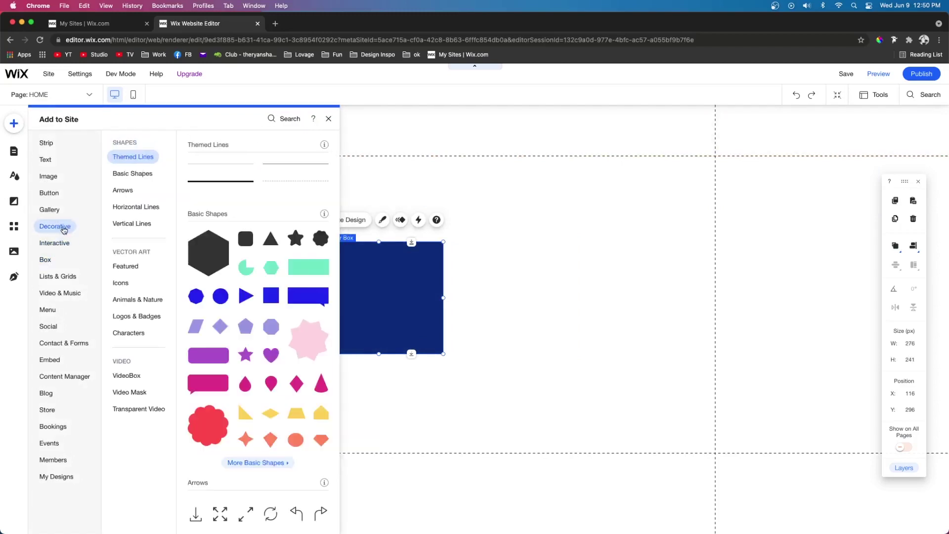
left_click_drag(278, 300, 515, 307)
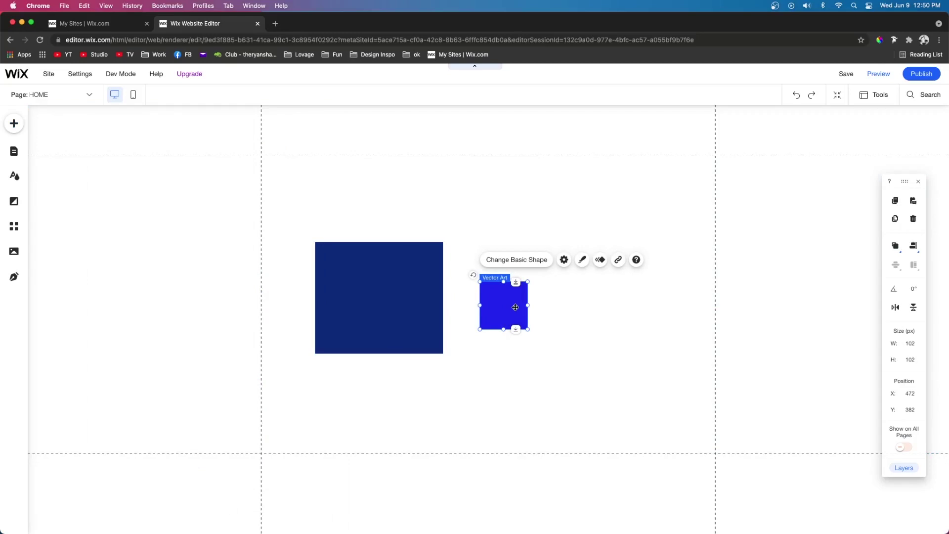
Delete the blue square and move the navy box, set to 120 px high, into the strip's narrow first column
key("Delete")
left_click(414, 308)
left_click(915, 359)
type("120")
key("Return")
left_click_drag(387, 244, 144, 181)
Add the creativeday logo image and place it on the navy box, scaled to about 142 by 32 px
left_click(13, 125)
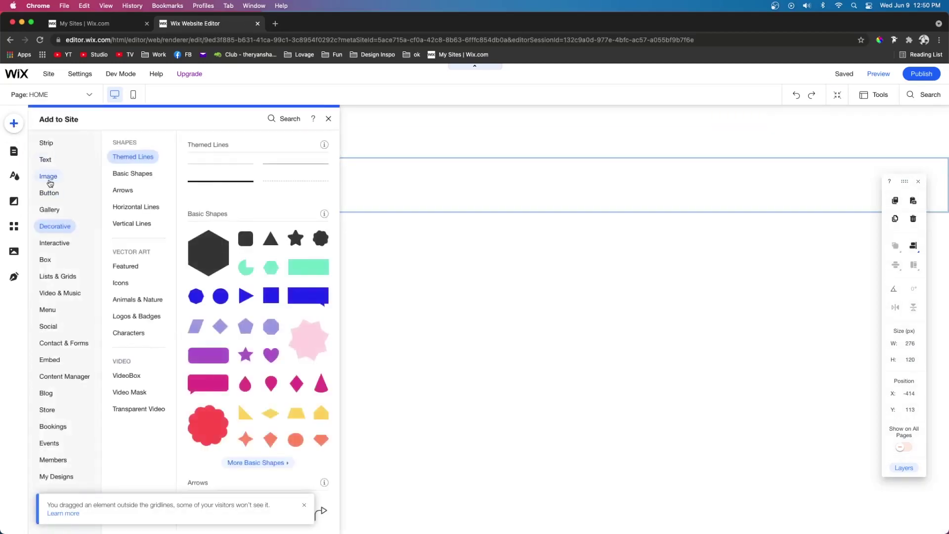
left_click(49, 177)
left_click(283, 191)
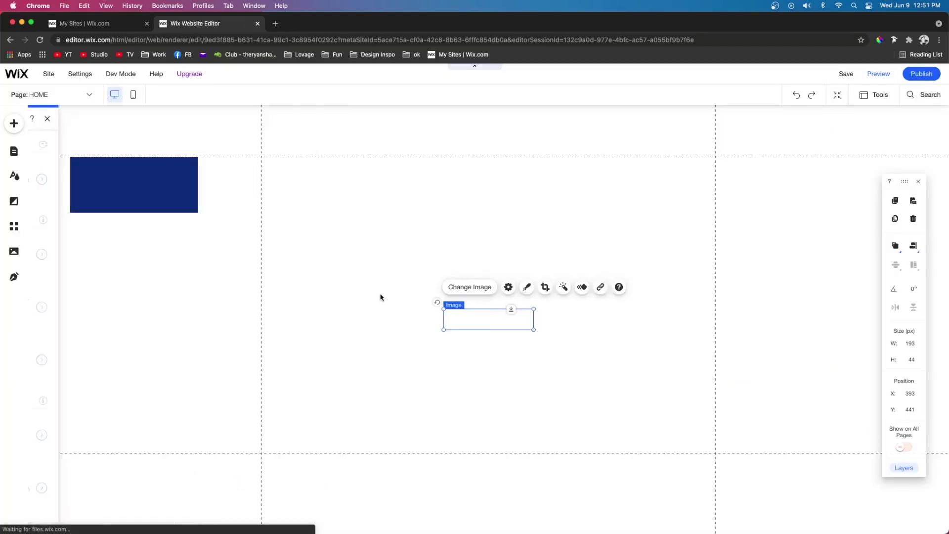
left_click_drag(534, 329, 97, 186)
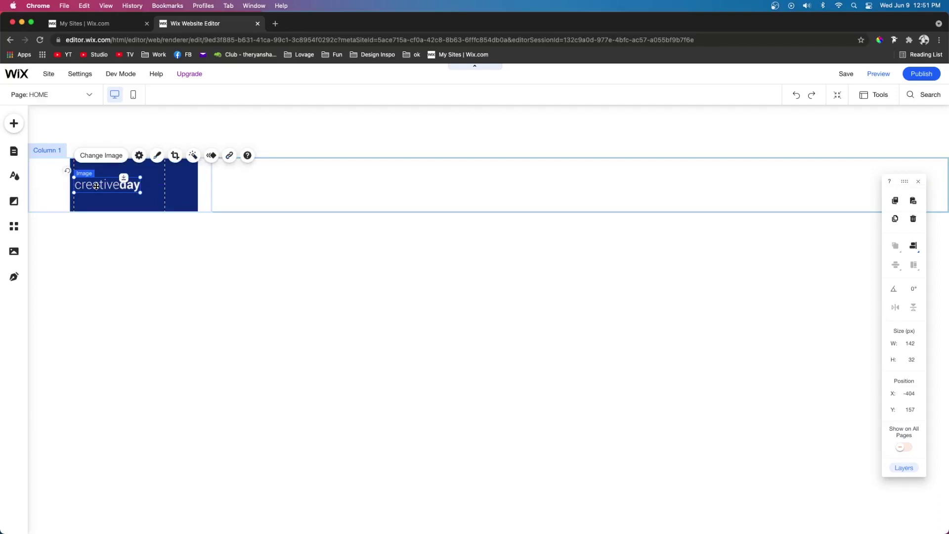
Nudge the logo 20 px to the right and narrow the navy box around it to about 182 px wide
key("shift+Right")
key("shift+Right")
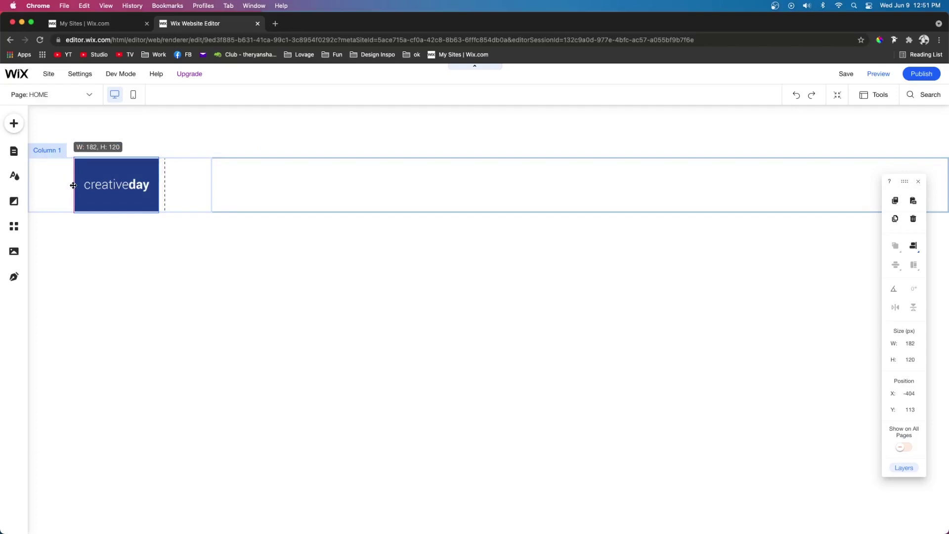
left_click_drag(73, 186, 74, 185)
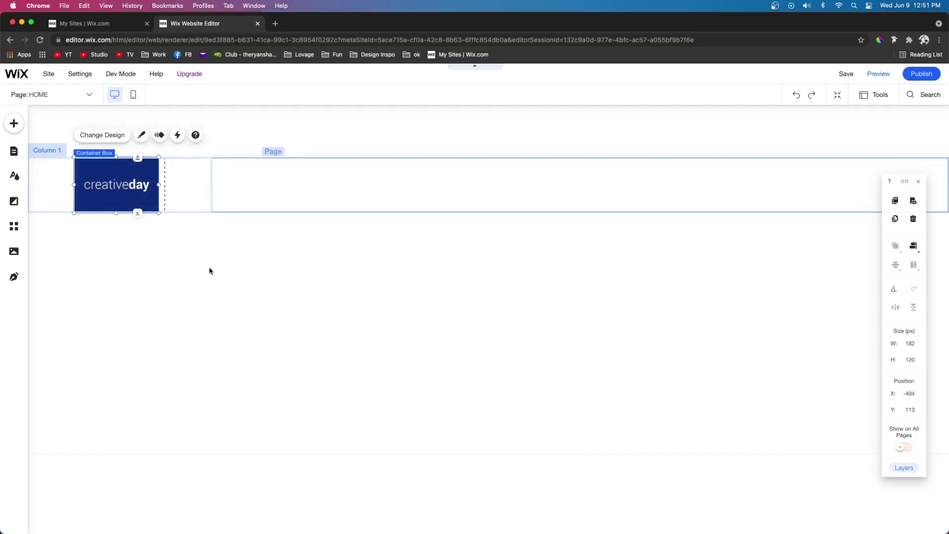
Try nudging the logo farther right inside the navy box
left_click(124, 189)
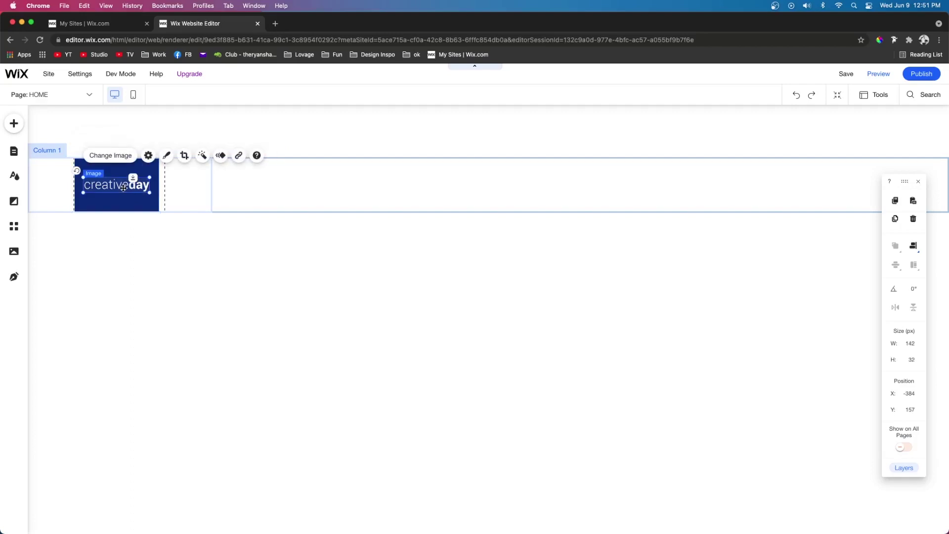
key("shift+Right")
key("shift+Right")
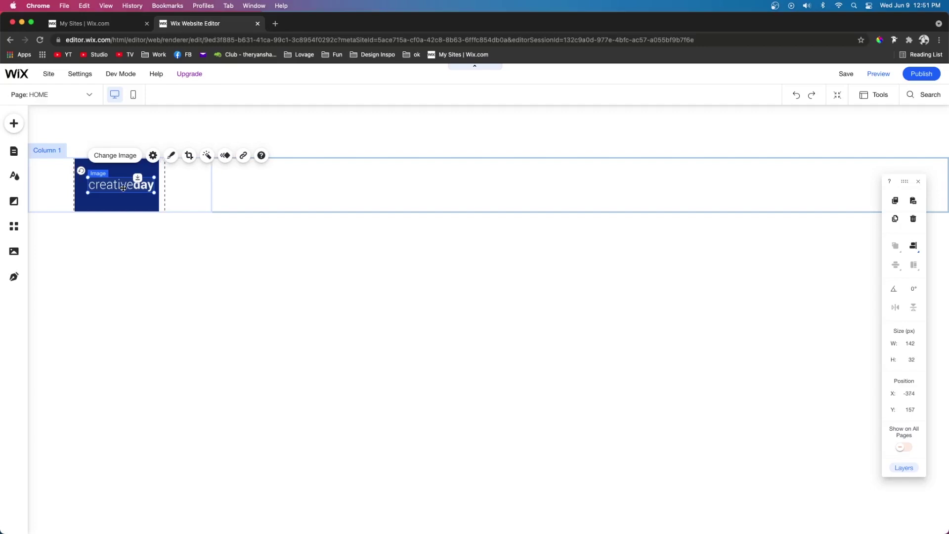
left_click(138, 200)
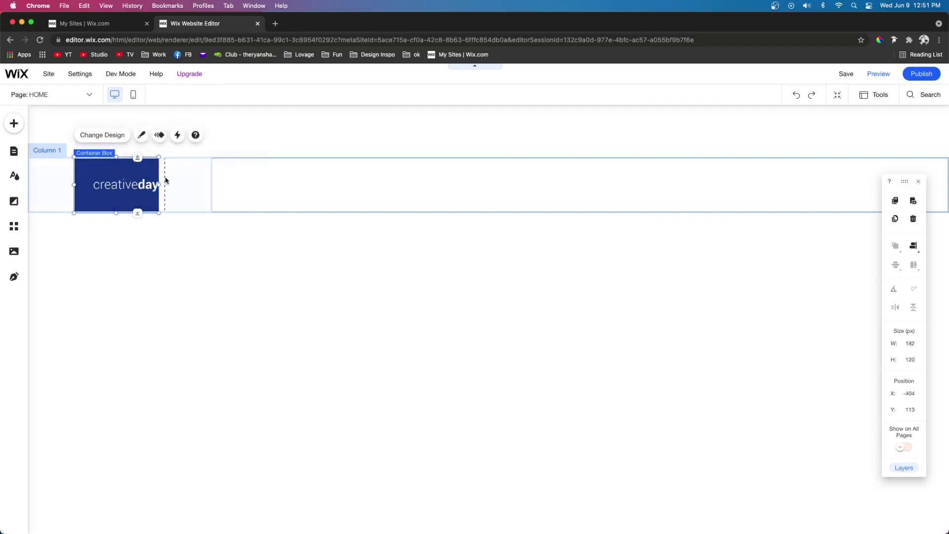
left_click(135, 185)
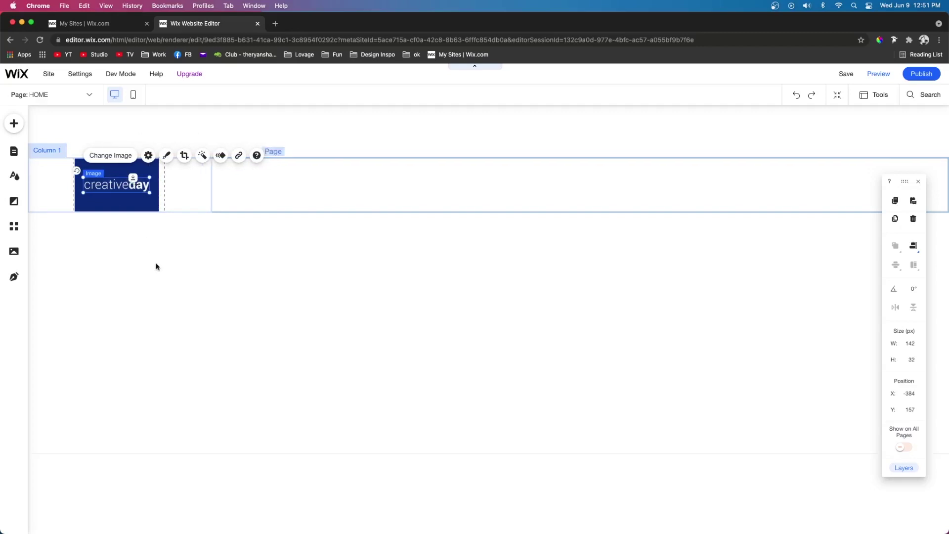
Add the solid blue themed button to the strip's wide second column, to the right of its centre
left_click(207, 245)
left_click(749, 192)
left_click(589, 167)
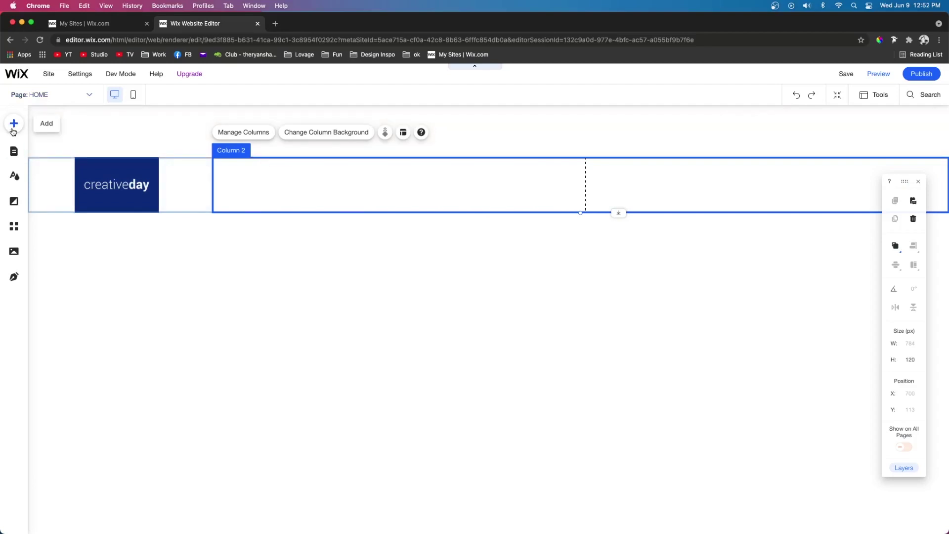
left_click(14, 123)
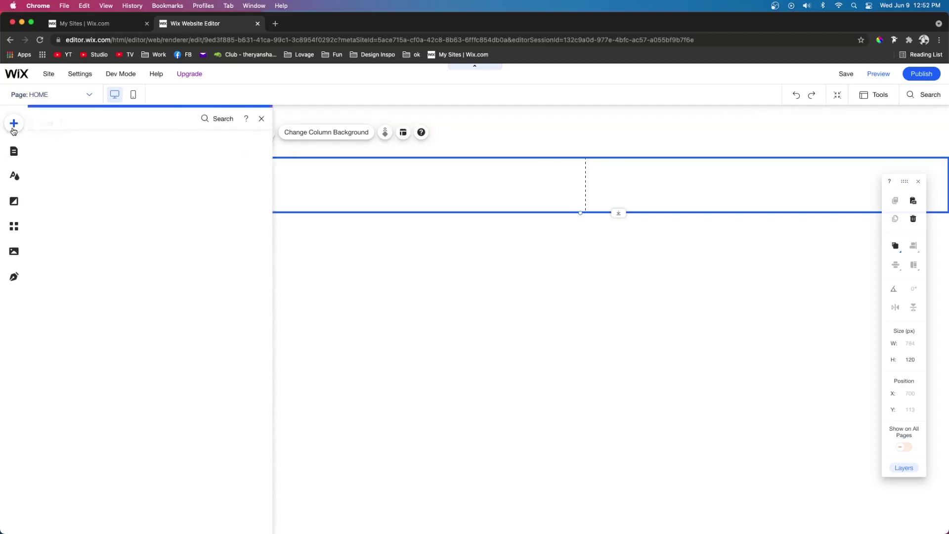
mouse_move(48, 198)
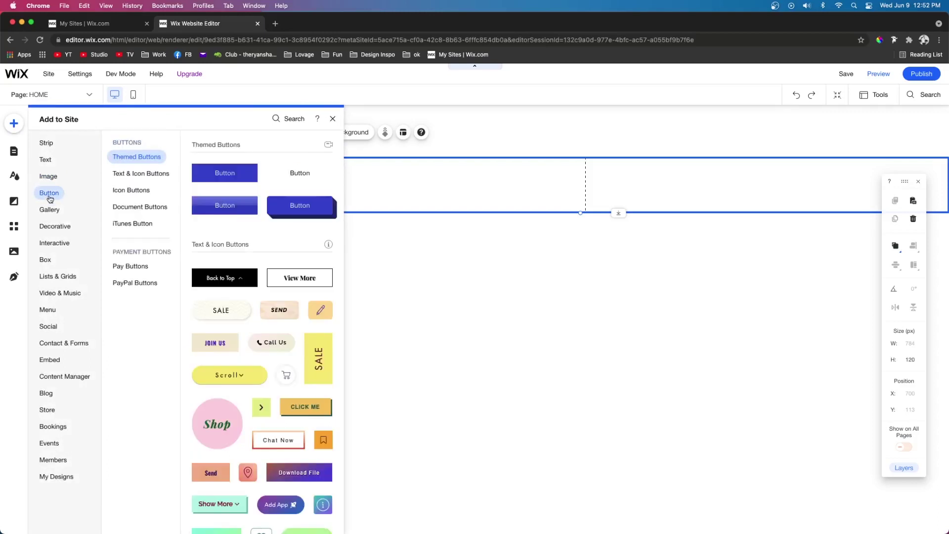
mouse_move(222, 178)
left_mouse_down()
mouse_move(724, 170)
mouse_move(712, 198)
mouse_move(711, 188)
left_mouse_up()
Customize the button's design with a fully transparent fill and a thin border
left_click(759, 154)
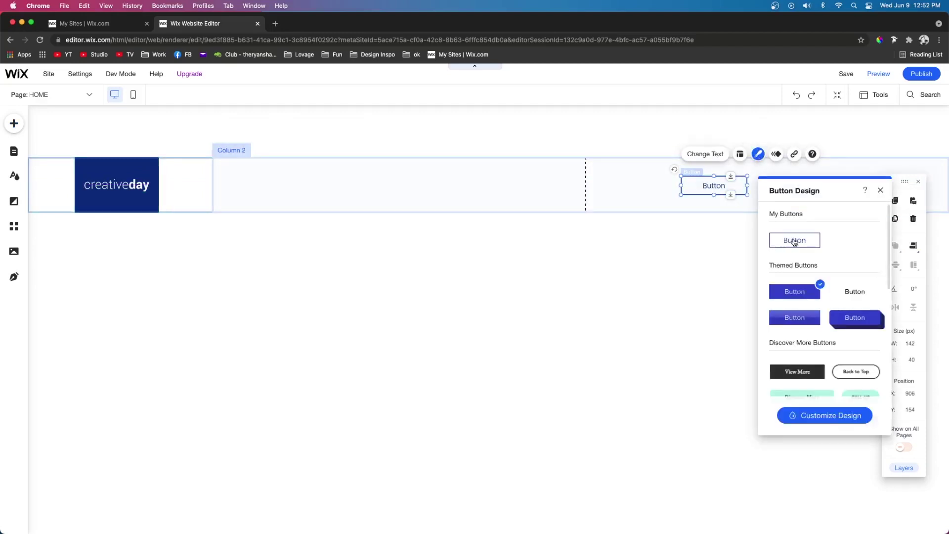
left_click(817, 416)
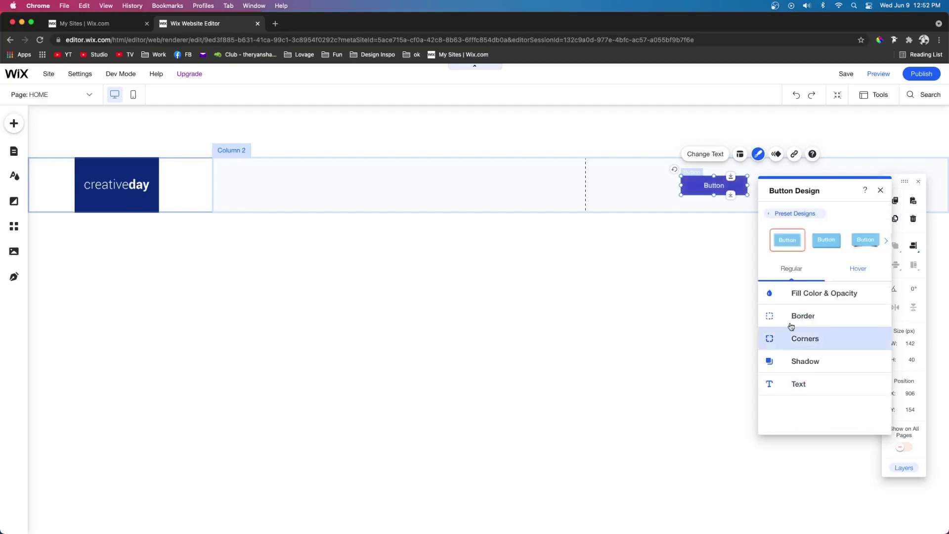
left_click(820, 297)
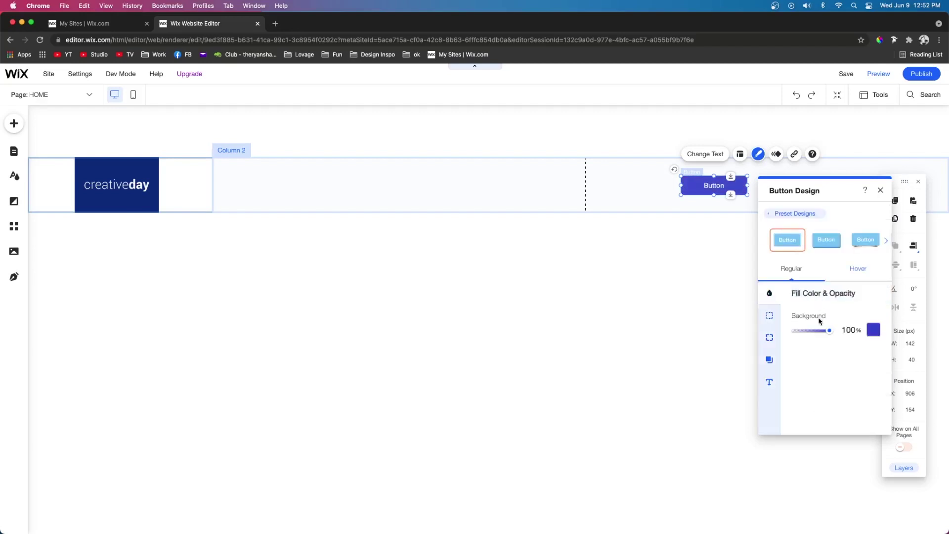
left_click_drag(821, 335, 714, 333)
left_click(770, 315)
left_click(871, 369)
Set the button's text to Poppins Light, size 14, in black #000000
left_click(769, 382)
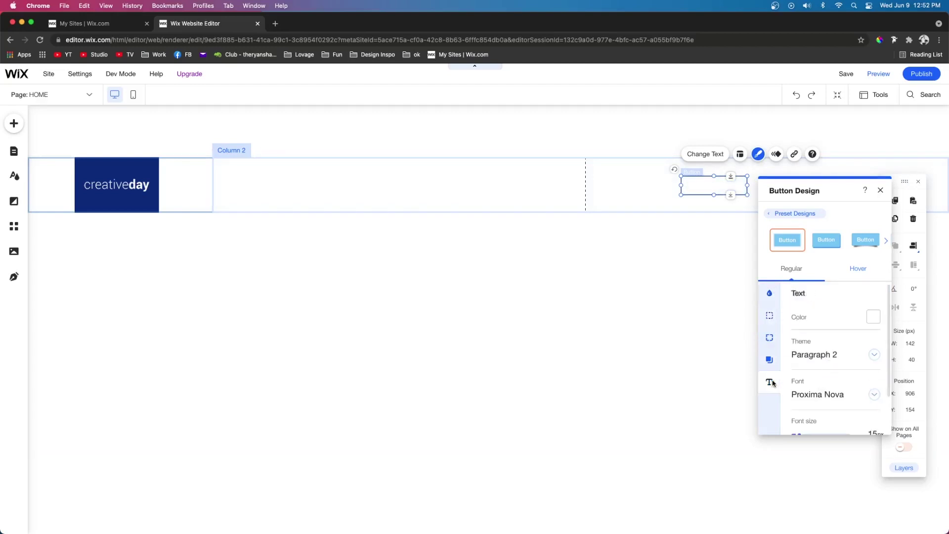
left_click(833, 395)
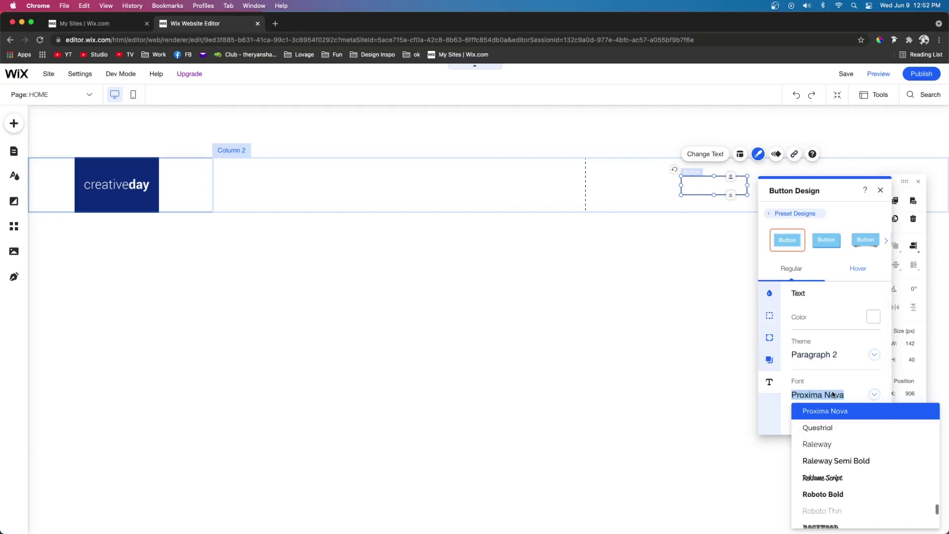
type("ppins Black")
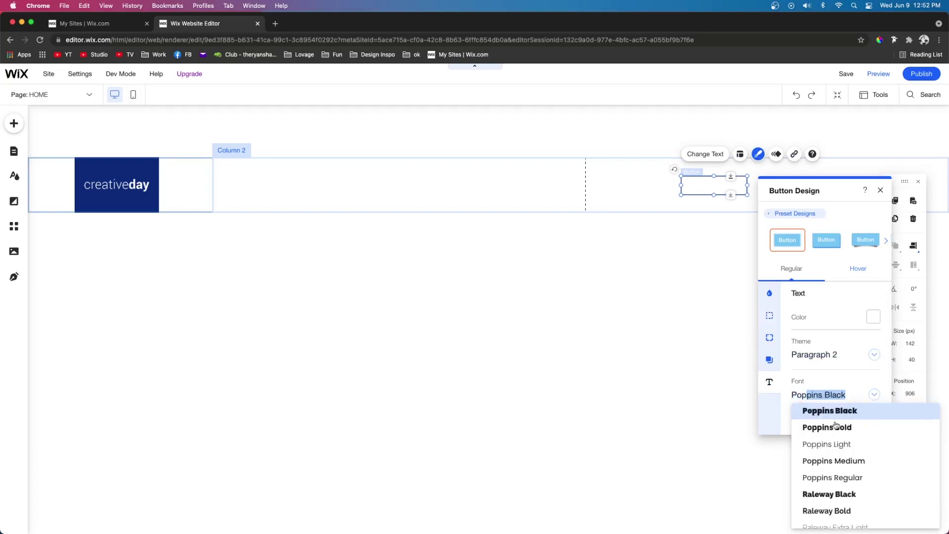
left_click(838, 448)
left_click(869, 389)
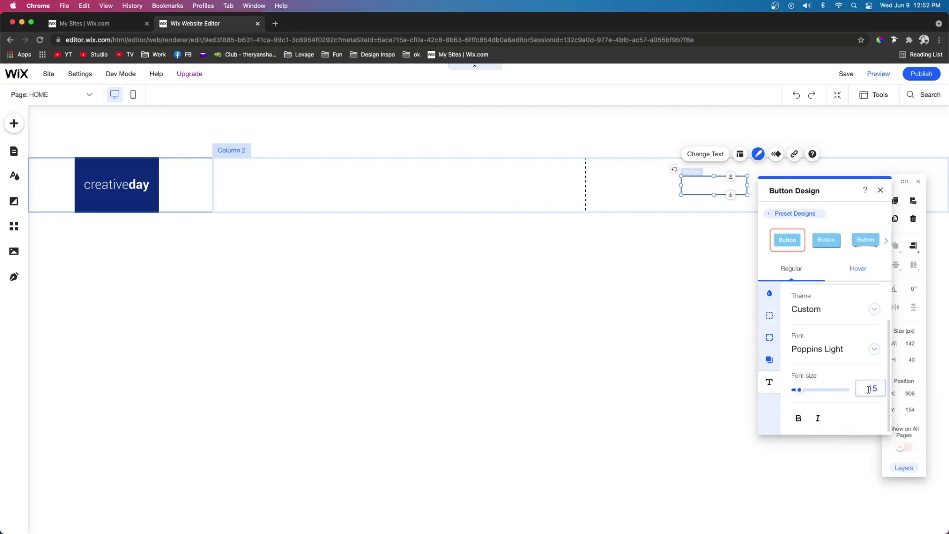
scroll(837, 377, "up", 2)
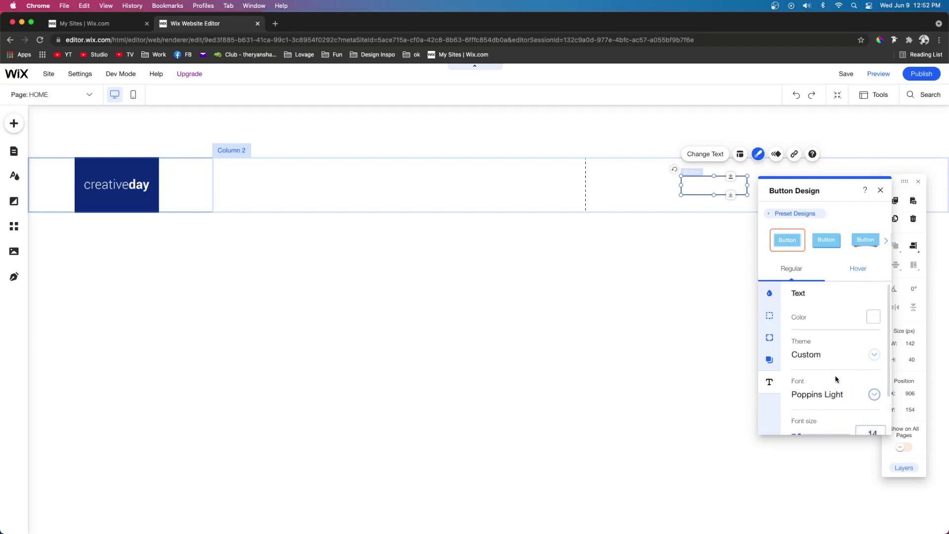
left_click(873, 317)
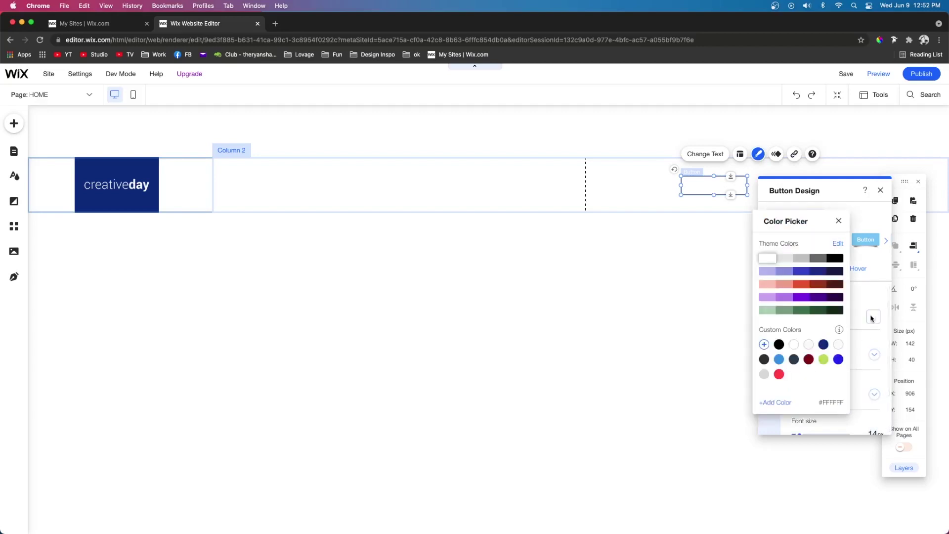
left_click(834, 261)
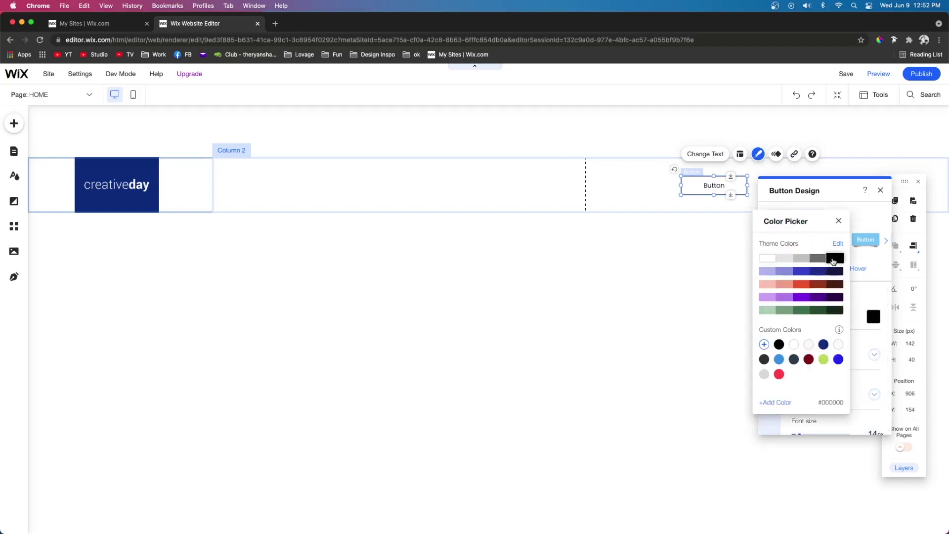
Change the button's border color to black #000000
left_click(769, 315)
left_click(874, 328)
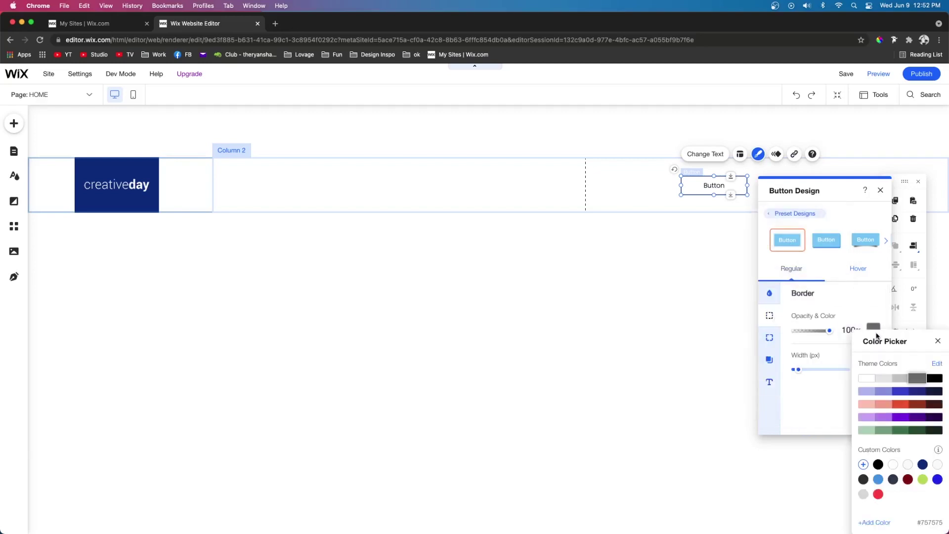
left_click(938, 379)
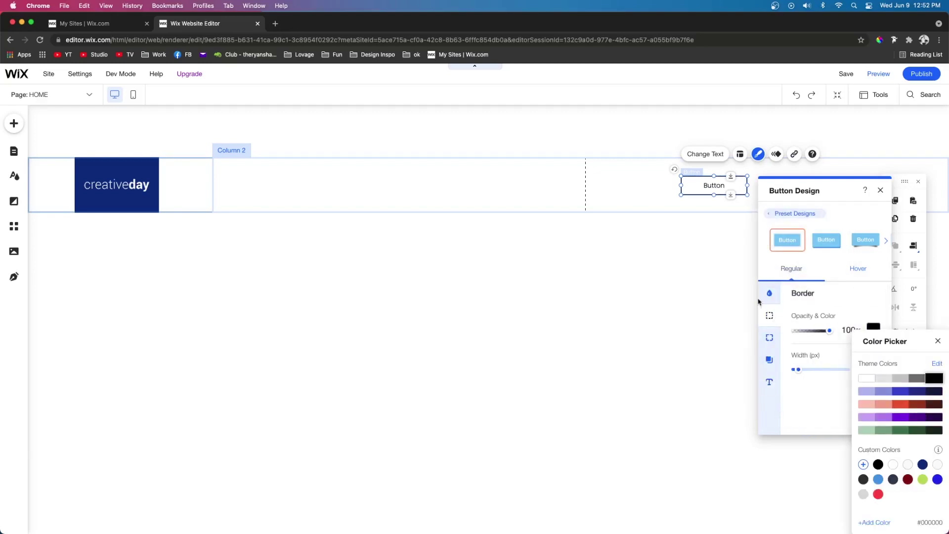
left_click(721, 276)
Label the button "Start Now" and link it to the bottom of the page
left_click(705, 154)
type("S")
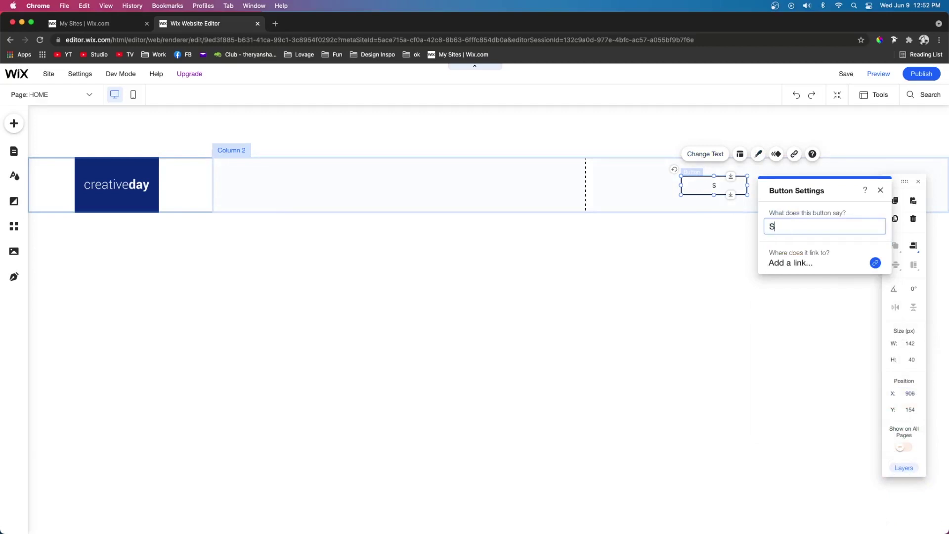
type("tart Now")
left_click(800, 263)
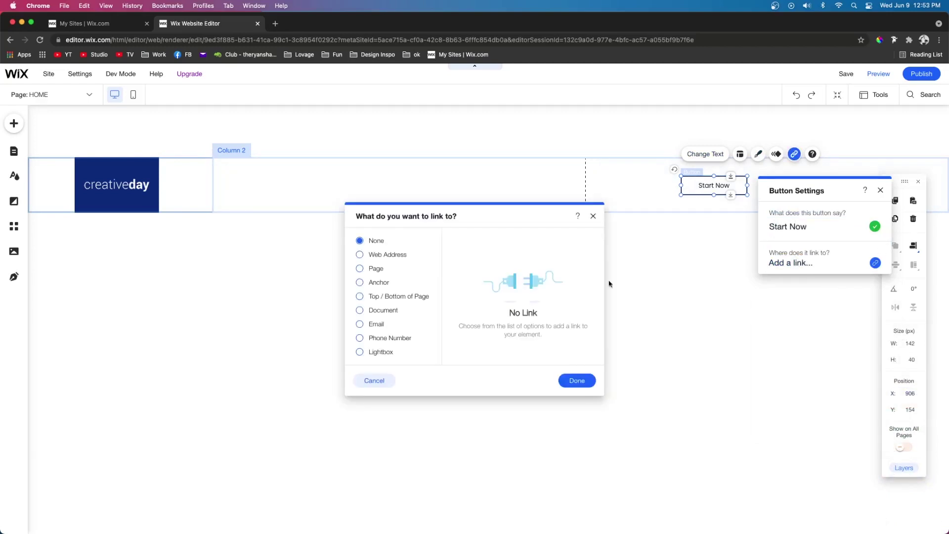
left_click(414, 296)
left_click(538, 292)
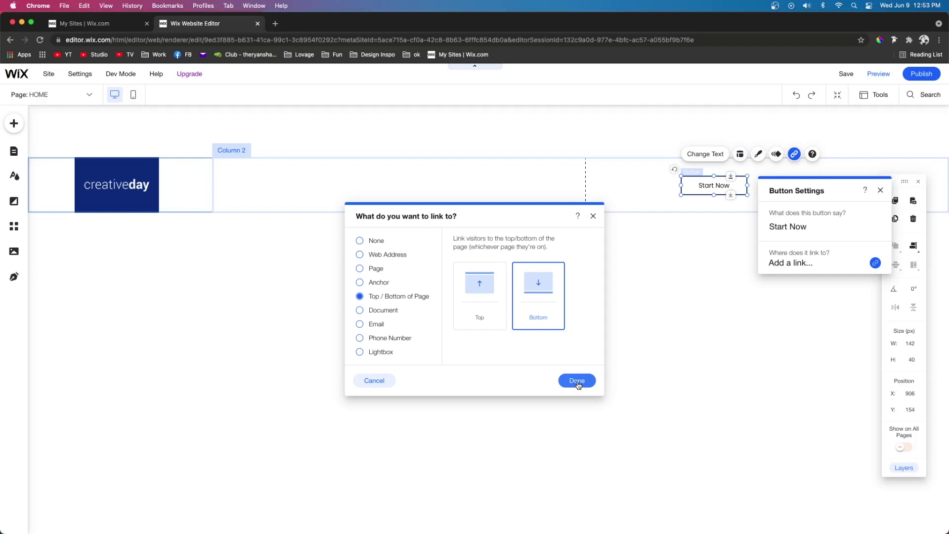
Move the Start Now button to the far right of the wide column, at about X 1244, Y 153
left_click_drag(898, 182, 690, 252)
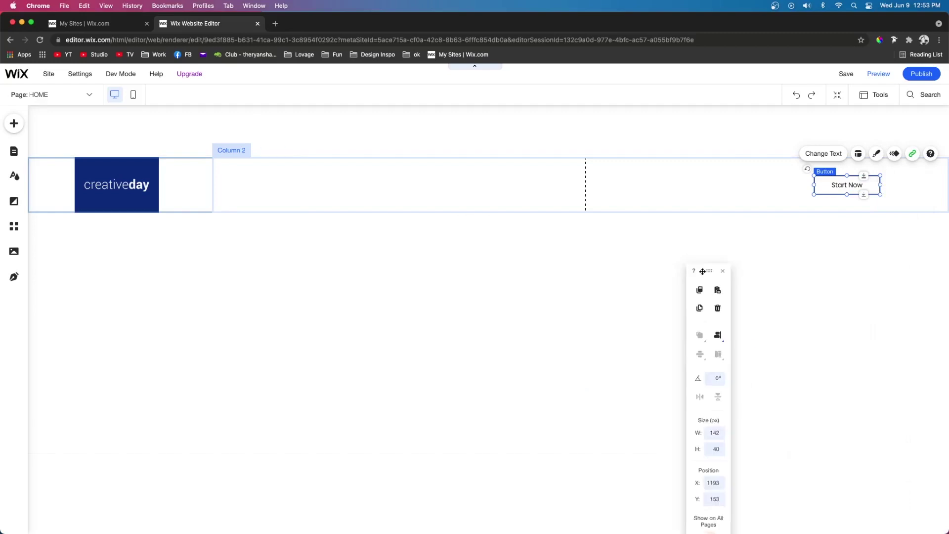
left_click_drag(843, 185, 866, 185)
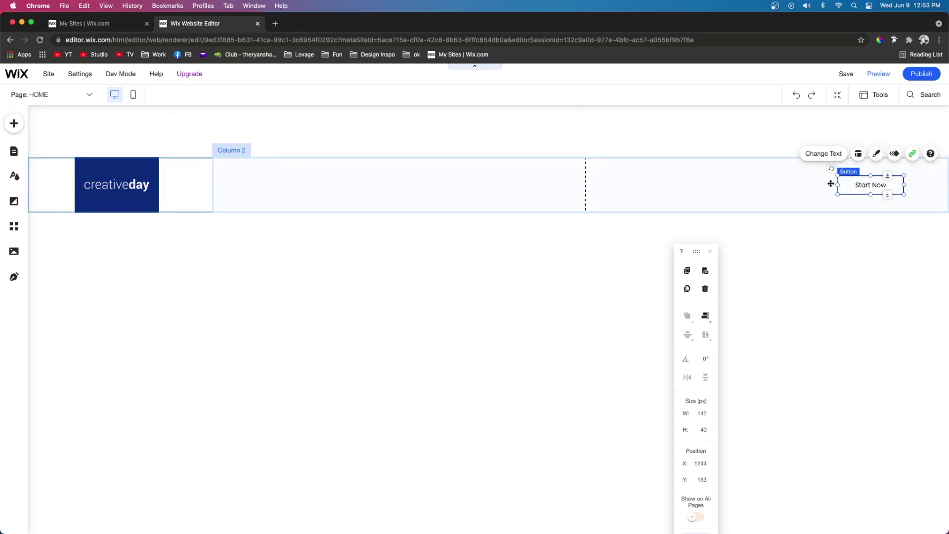
left_click_drag(866, 185, 866, 184)
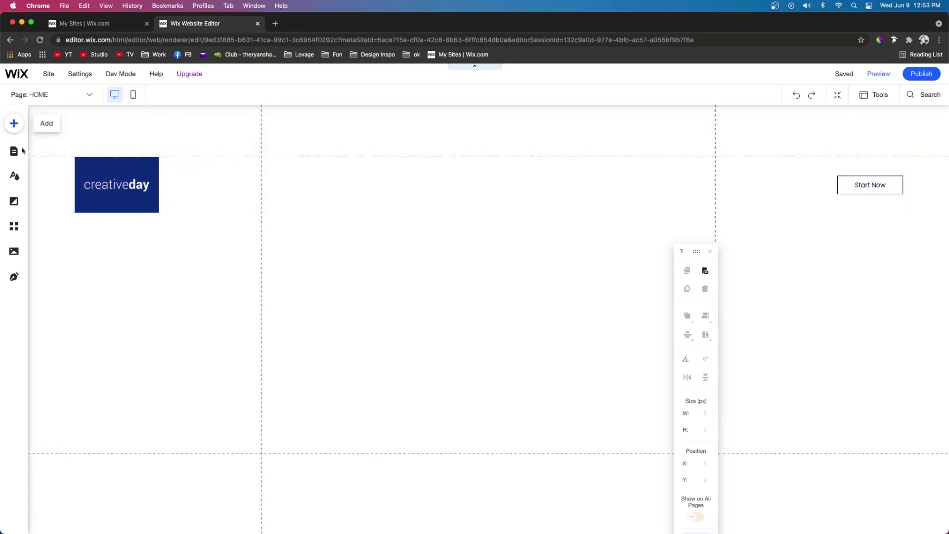
Add a horizontal menu, about 439 by 50 px, to the wide column between the guide line and the Start Now button
left_click(14, 123)
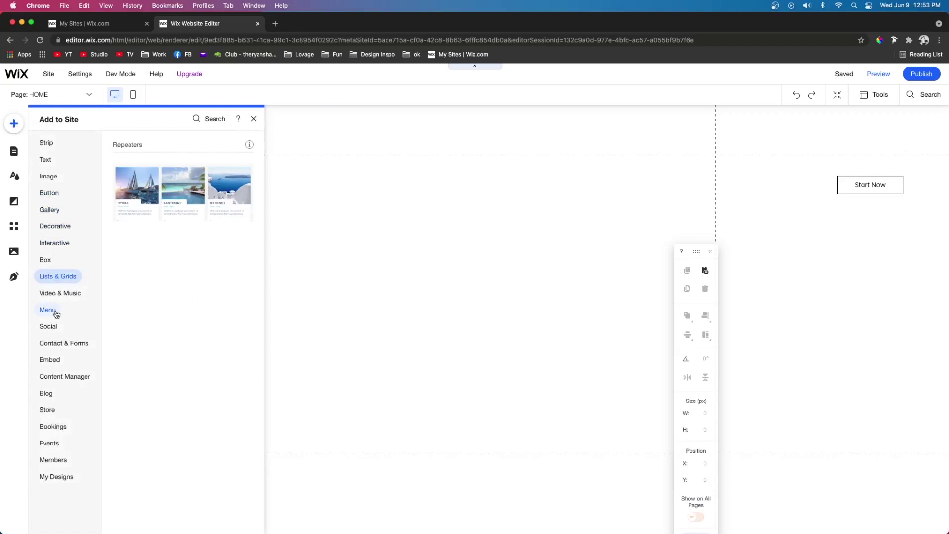
mouse_move(52, 310)
left_click_drag(277, 173, 655, 187)
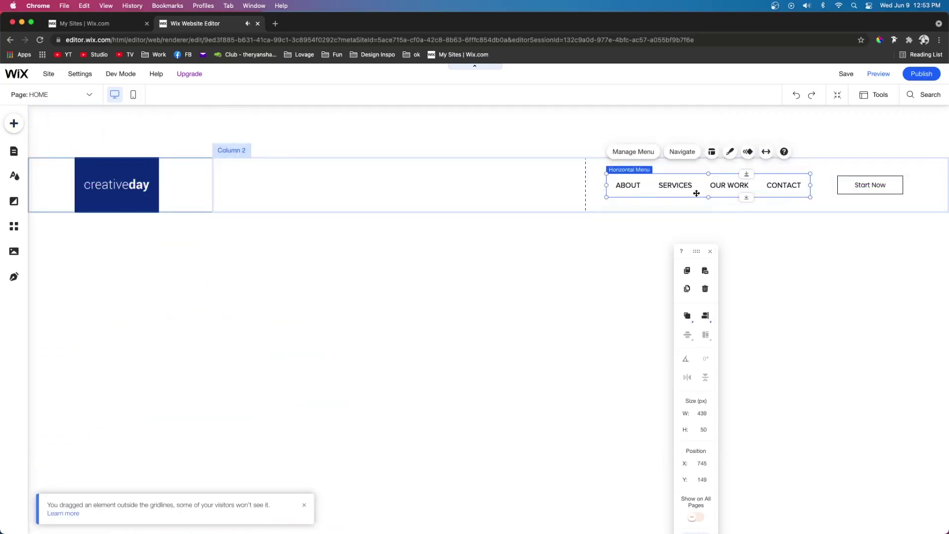
Check the site pages behind the menu and shift the menu closer to the Start Now button, to about X 774, Y 148
left_click(14, 151)
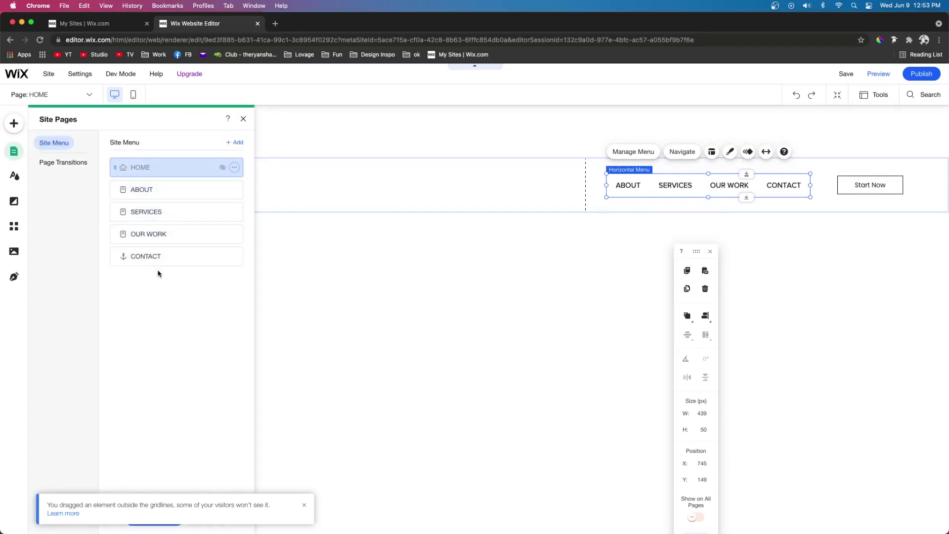
left_click_drag(675, 185, 686, 184)
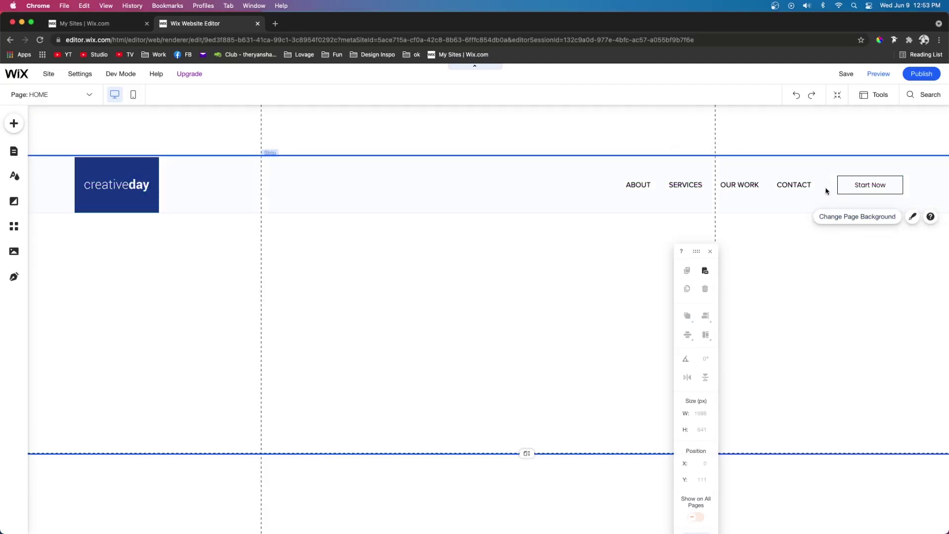
left_click(786, 186)
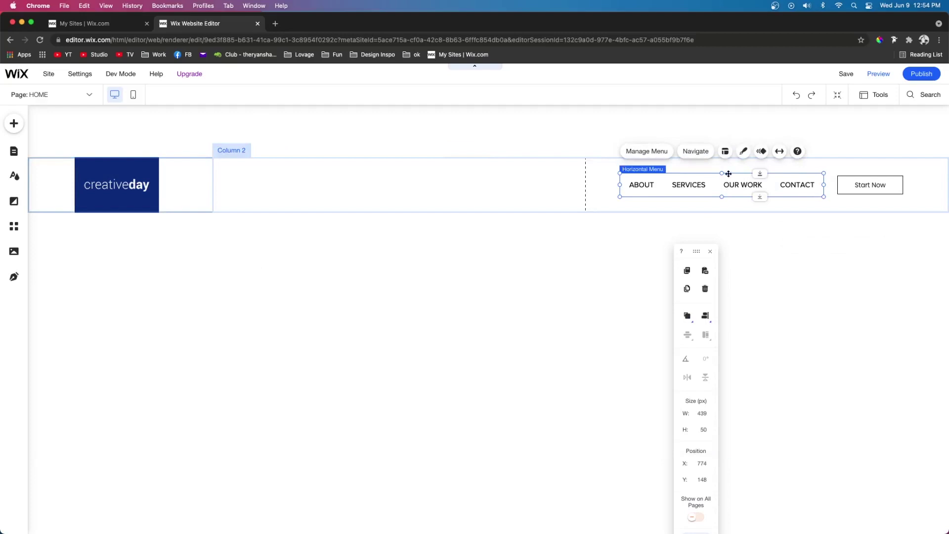
Set the horizontal menu's regular text to the Poppins Light font at size 14
left_click(743, 151)
left_click(543, 412)
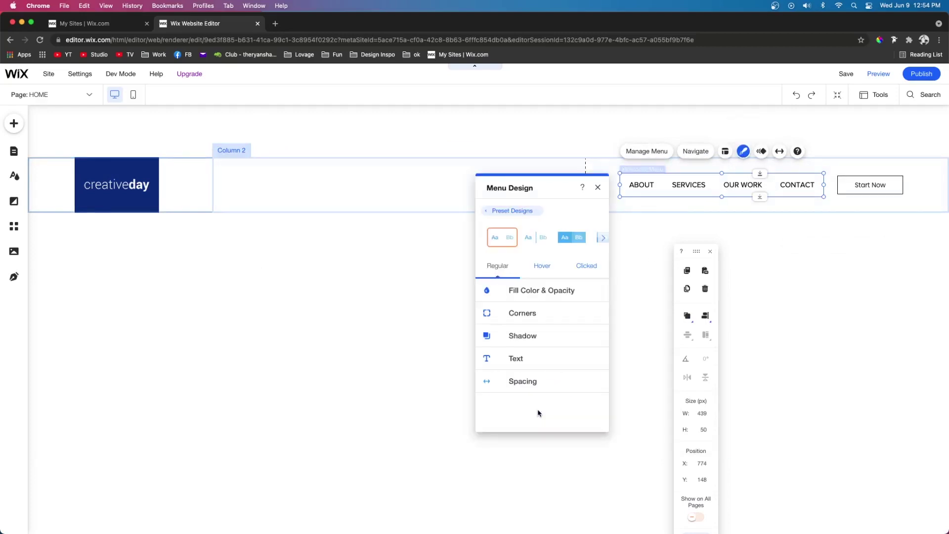
left_click(517, 361)
left_click(540, 396)
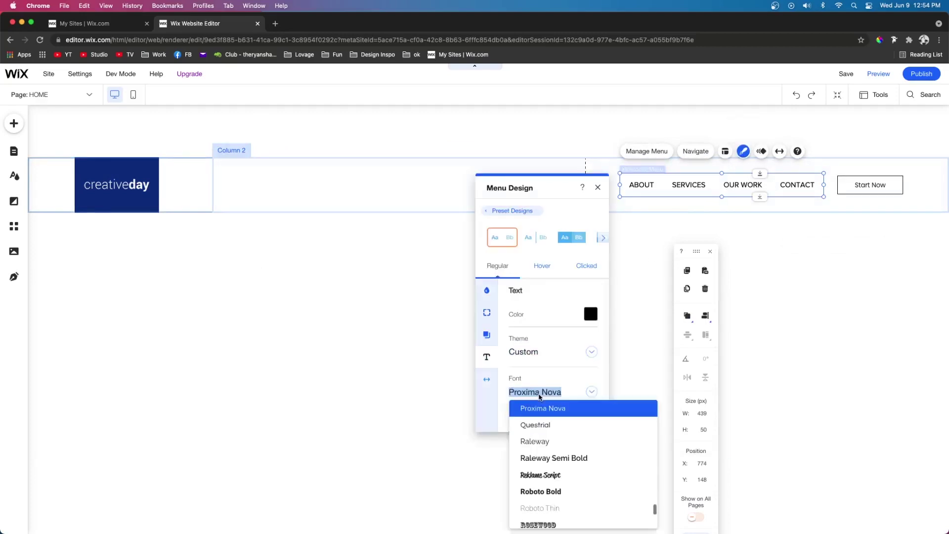
type("Poppins Black")
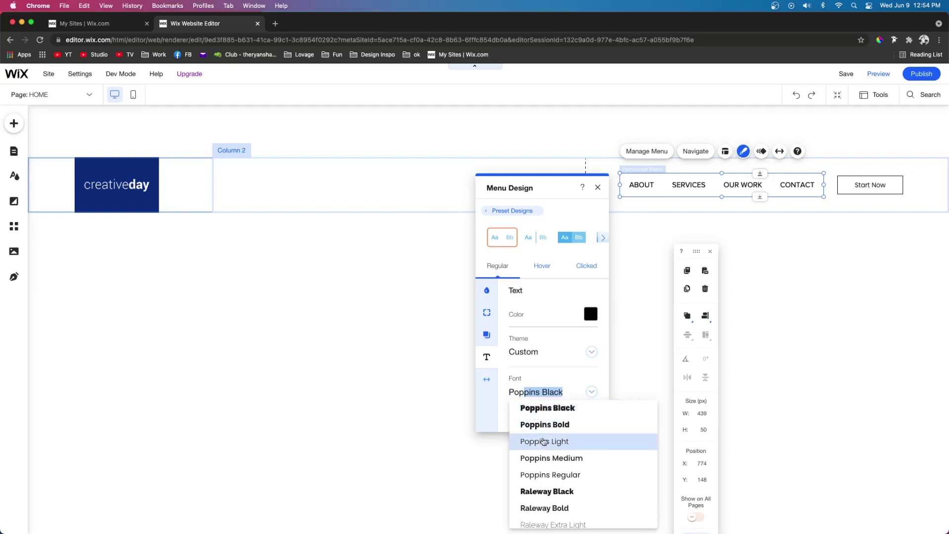
left_click(544, 442)
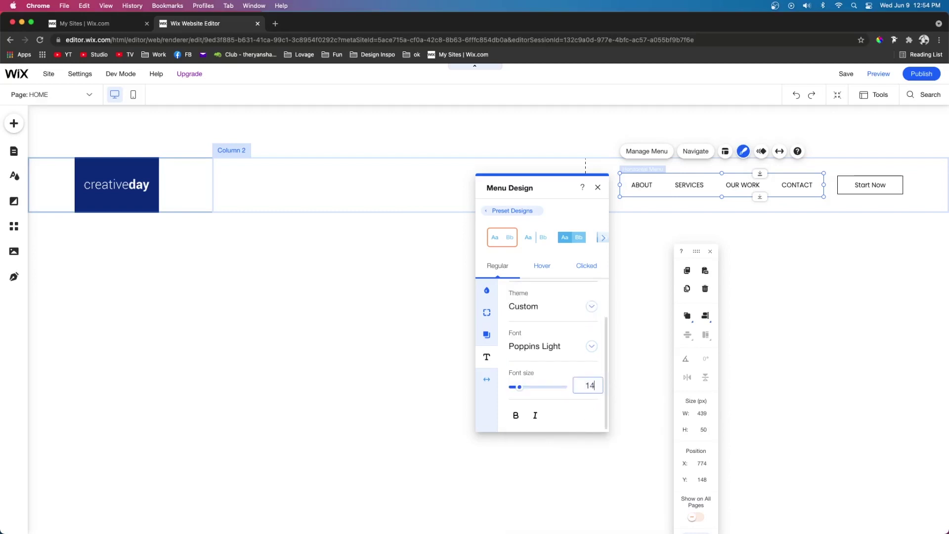
Check the menu's text colours for the hover and clicked states
left_click(542, 265)
left_click(591, 319)
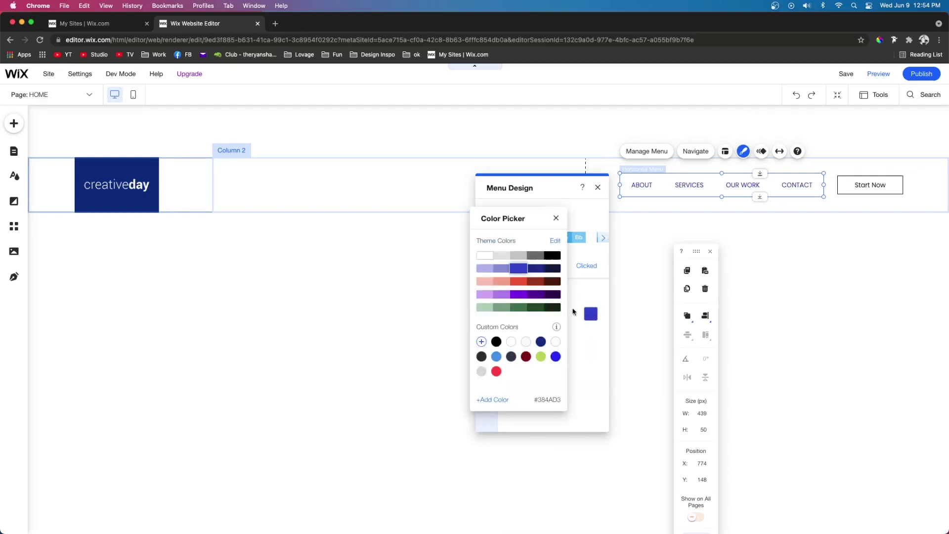
left_click(587, 265)
left_click(591, 314)
Move the strip down to about Y 256, clear of the site header, and set the header's height to 120 px
left_click(487, 193)
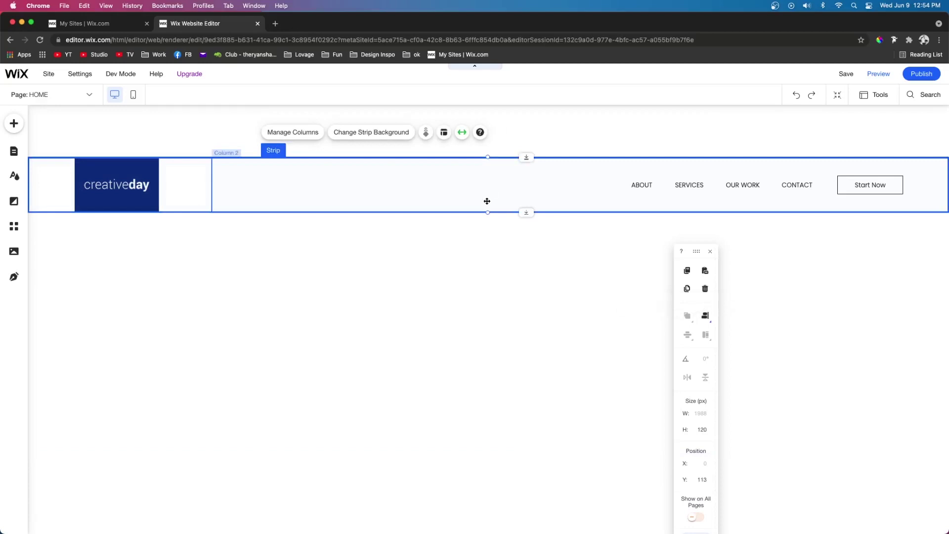
left_click_drag(487, 201, 482, 272)
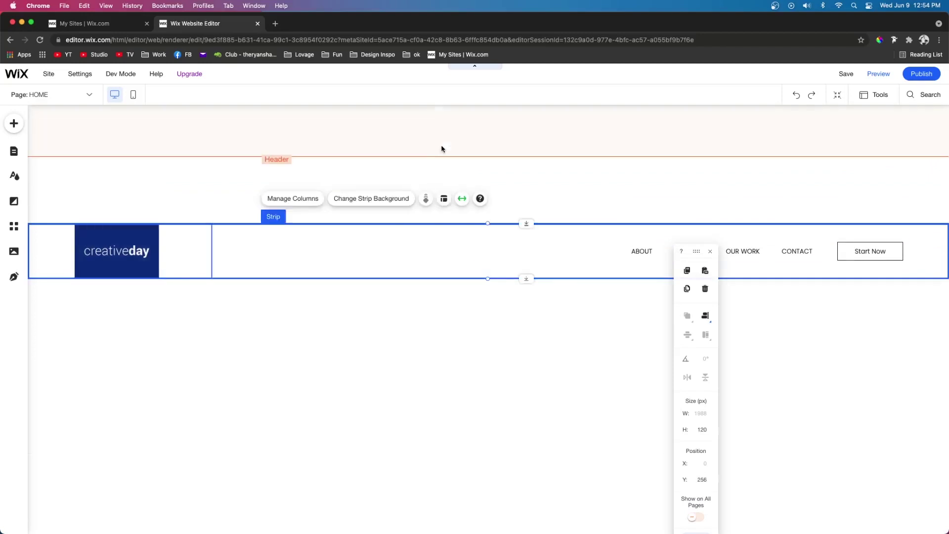
left_click(441, 140)
left_click_drag(700, 250, 876, 172)
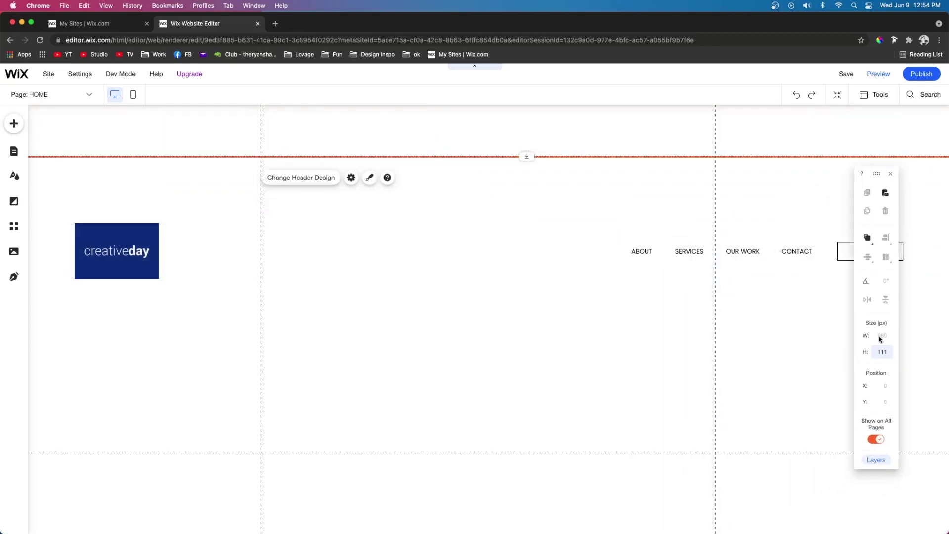
left_click(563, 268)
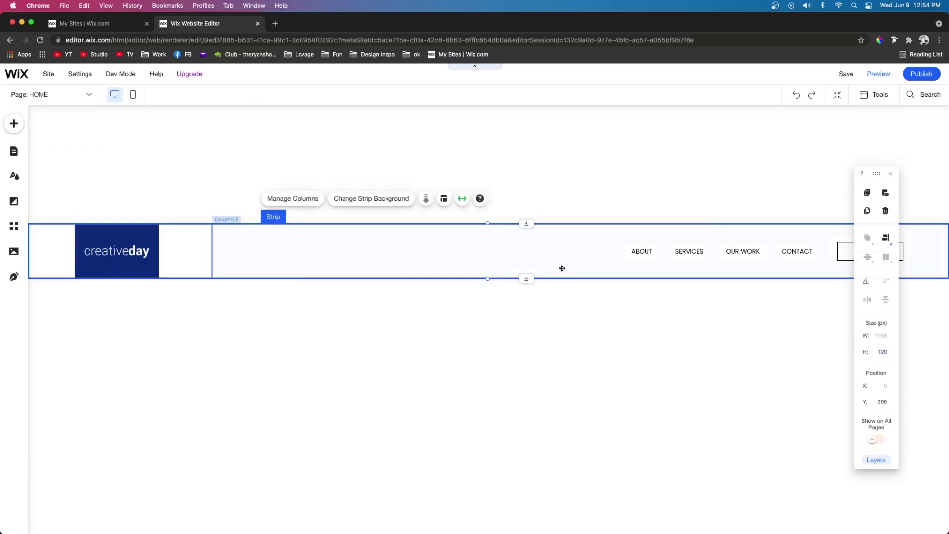
left_click(598, 138)
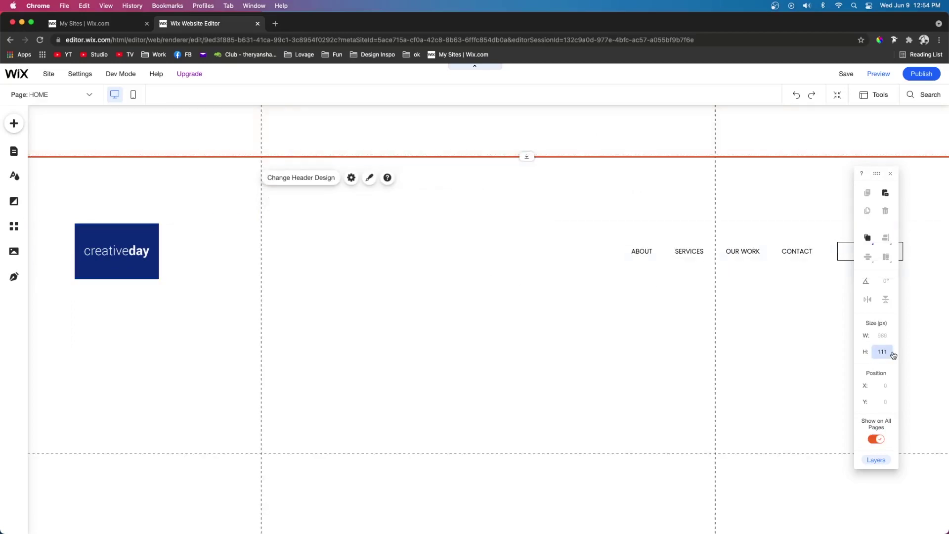
left_click(891, 352)
type("120")
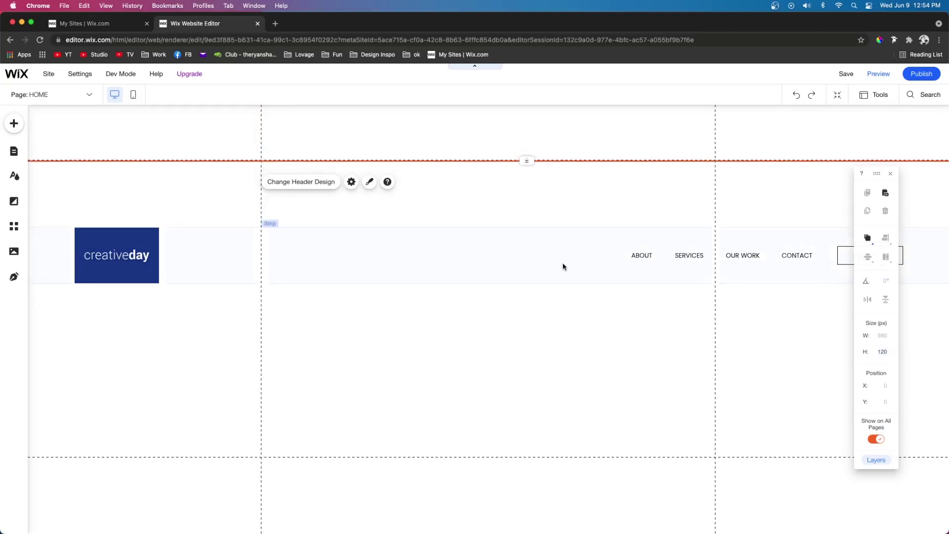
Move the strip with the logo, menu and button up into the header so that it fills the header area
left_click(493, 256)
left_click_drag(493, 256, 501, 114)
left_click(505, 283)
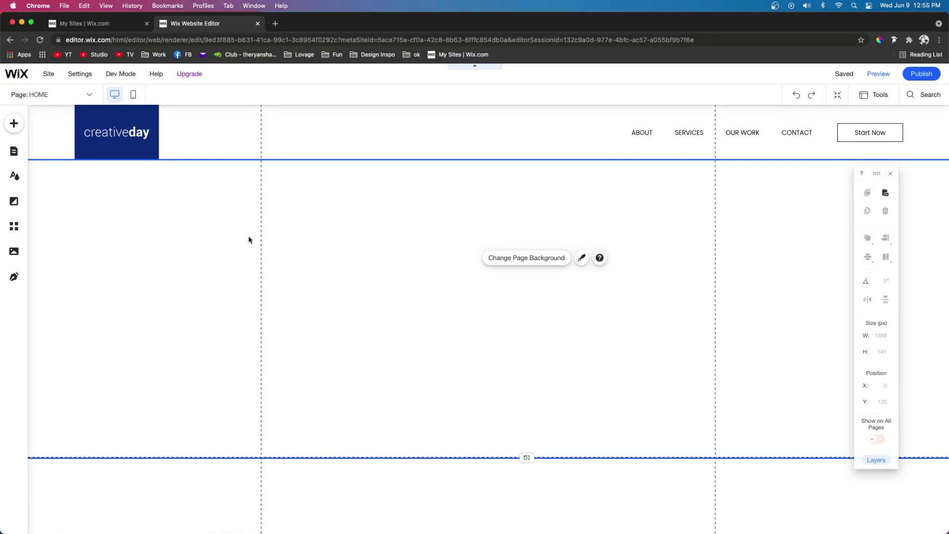
Set the page background to the image BG.png from the 2. Lines Background folder in the site files
left_click(14, 202)
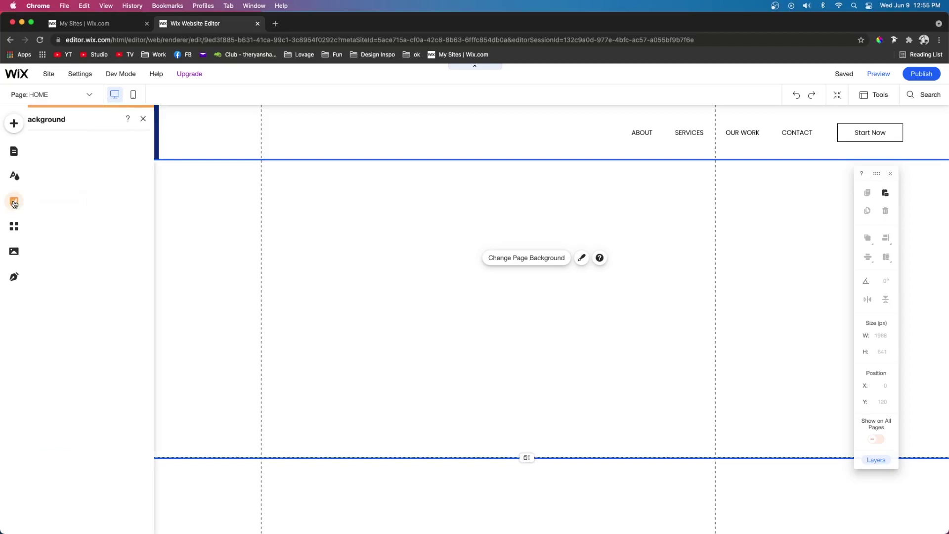
left_click(103, 201)
left_click(488, 237)
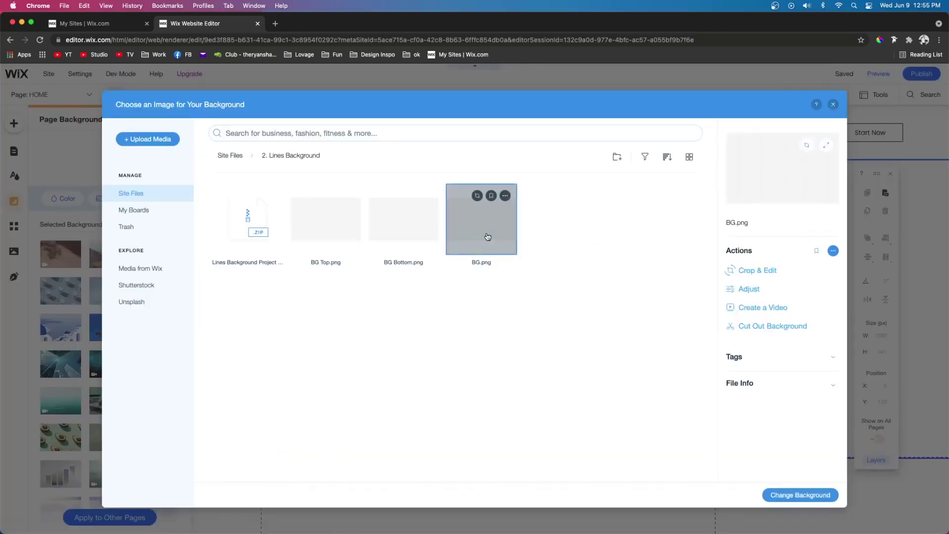
double_click(487, 236)
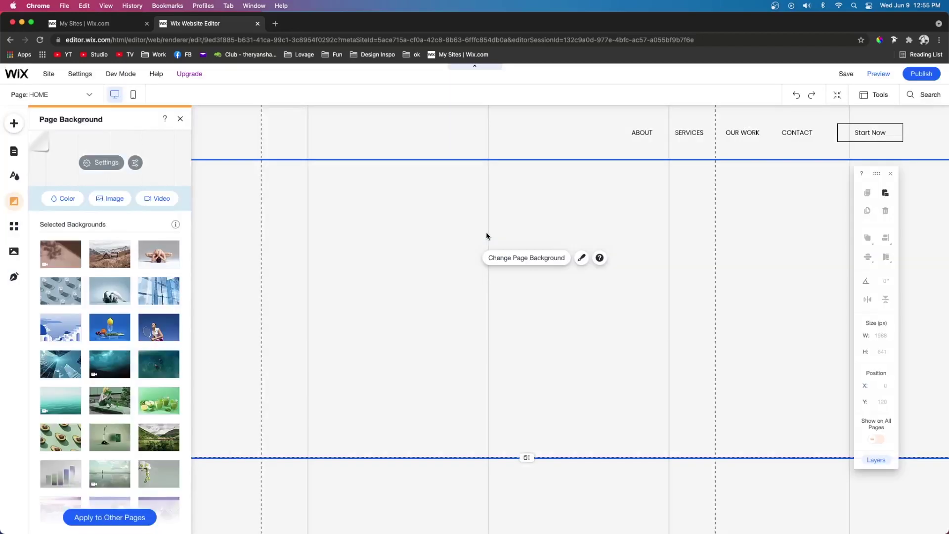
left_click(487, 236)
Set the footer's height to 800 px
left_click(385, 479)
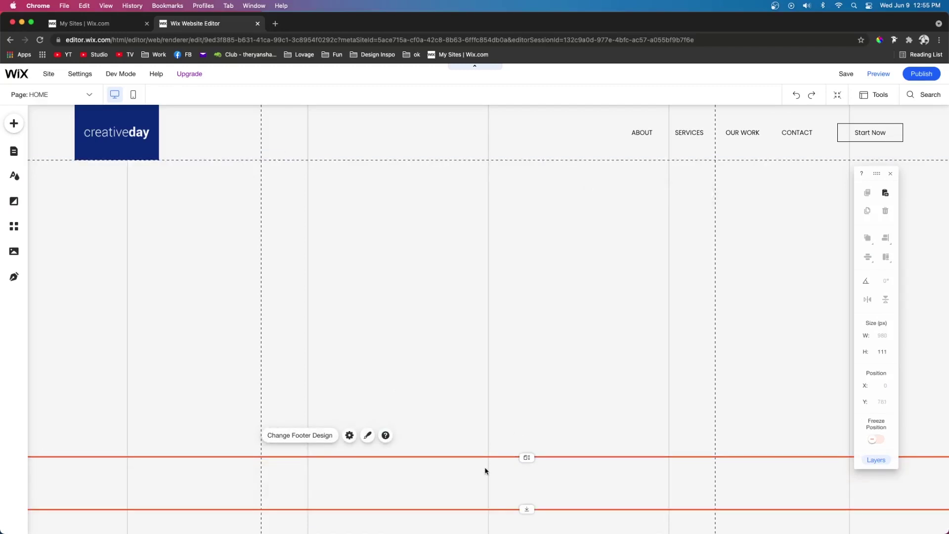
left_click(890, 353)
key("Return")
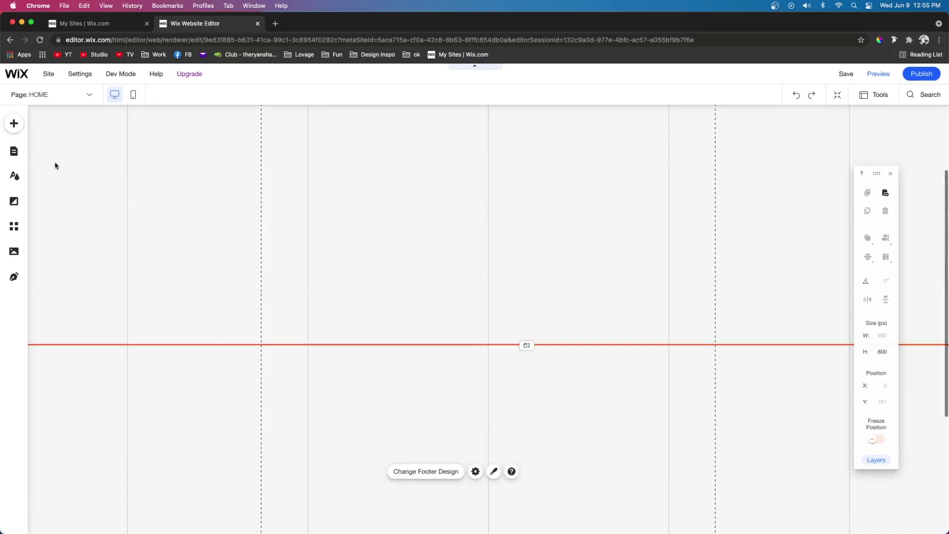
Add the plain white Classic strip to the footer, align it with the footer's upper edge at Y 761, and set its height to 800 px
left_click(13, 123)
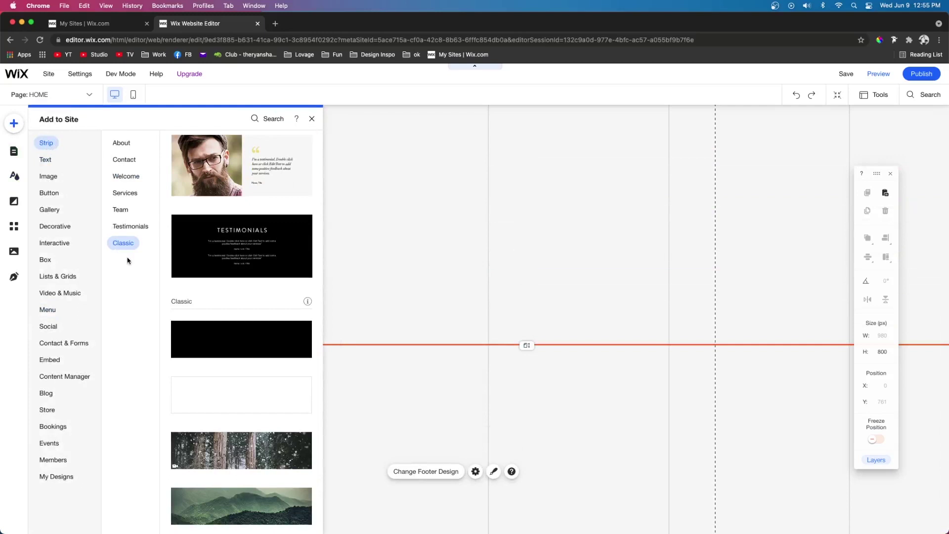
left_click_drag(235, 392, 432, 458)
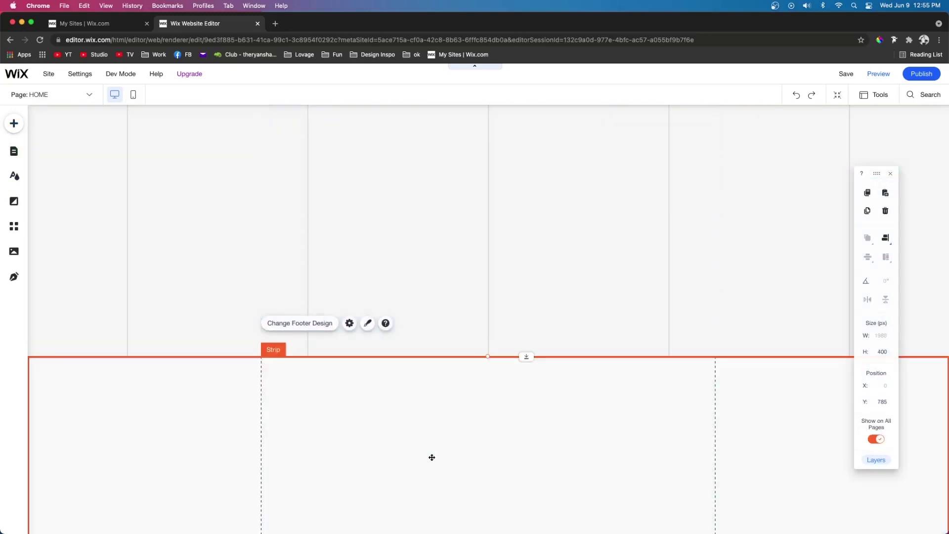
scroll(502, 406, "down", 4)
left_click_drag(471, 234, 469, 220)
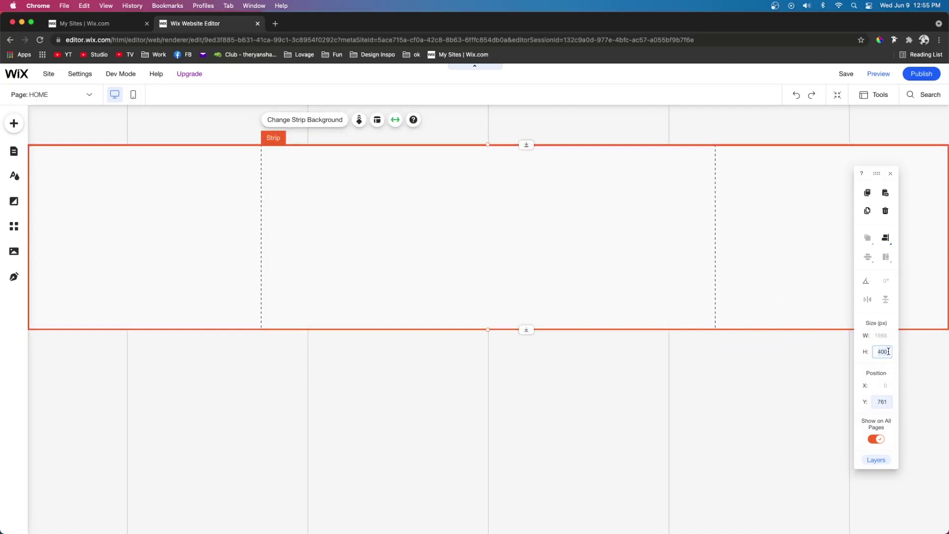
key("Return")
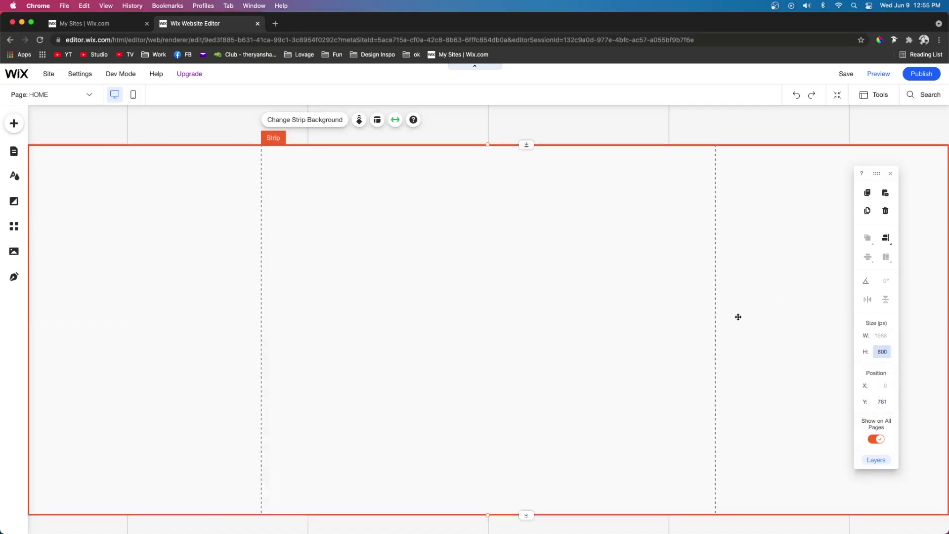
Stretch the footer strip to the screen with side margins of 100 px
left_click(395, 120)
left_click(228, 250)
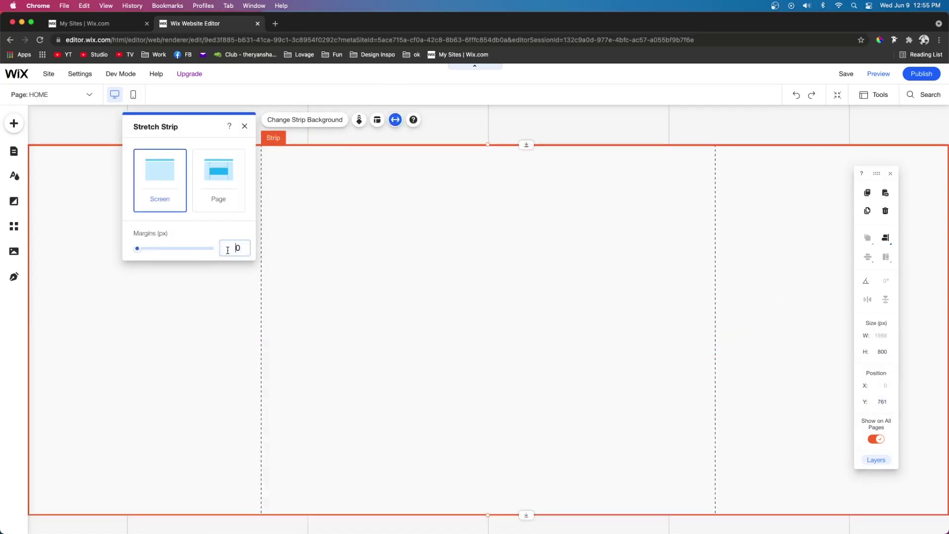
type("100")
key("Return")
left_click(405, 290)
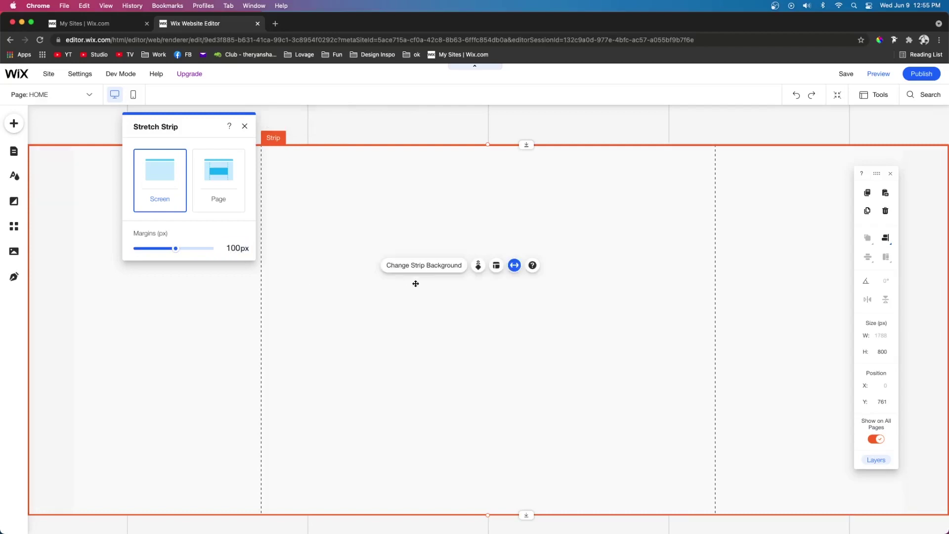
Fill the footer strip's background with the dark blue custom color
left_click(434, 265)
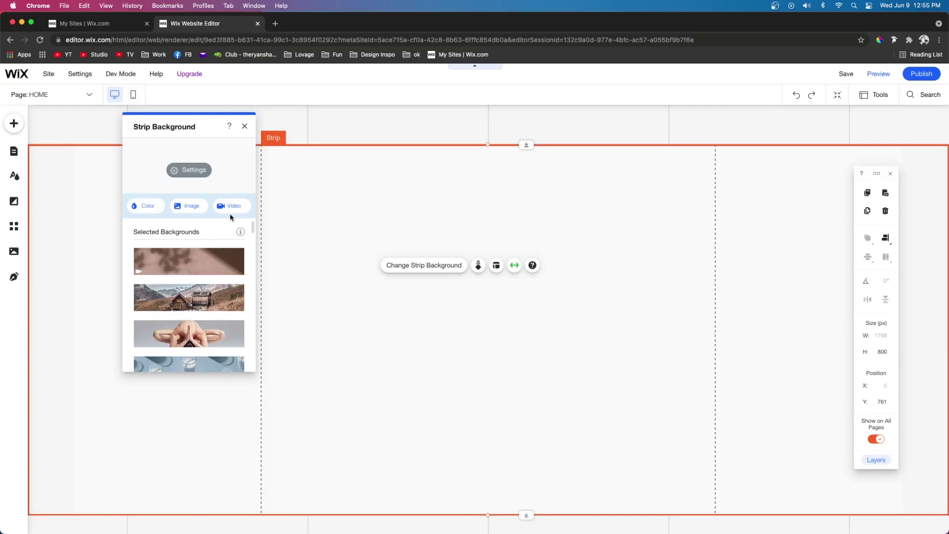
left_click(145, 206)
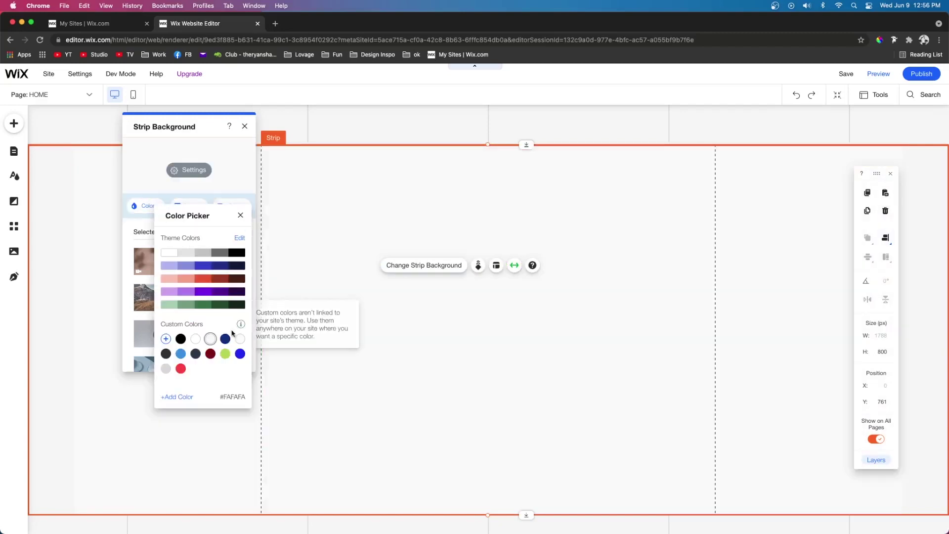
left_click(225, 338)
left_click(485, 302)
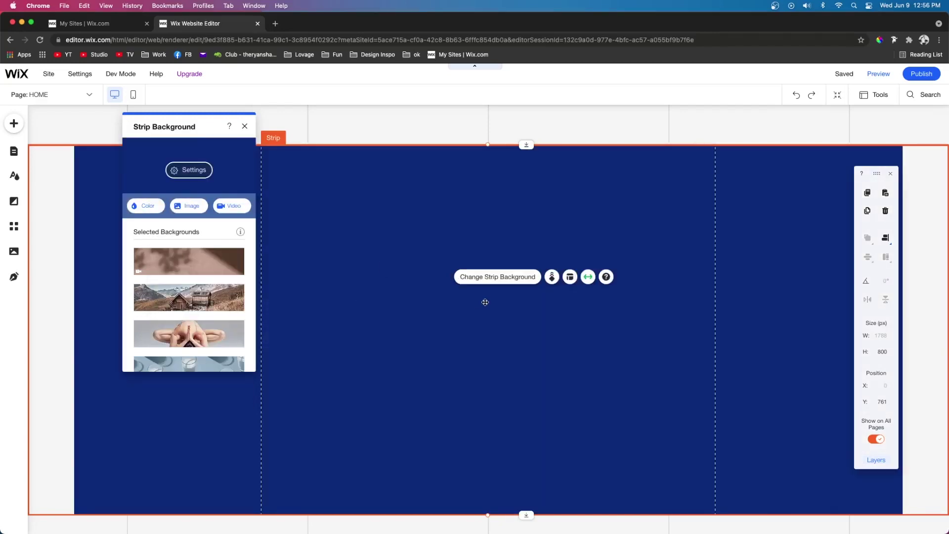
left_click(245, 126)
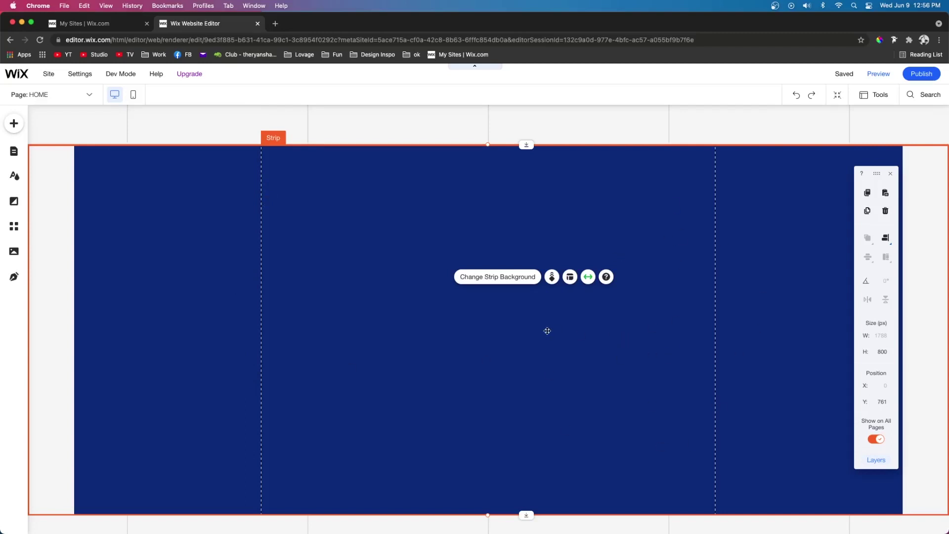
Split the footer strip into two columns with 40-60 proportions
left_click(570, 278)
left_click(183, 158)
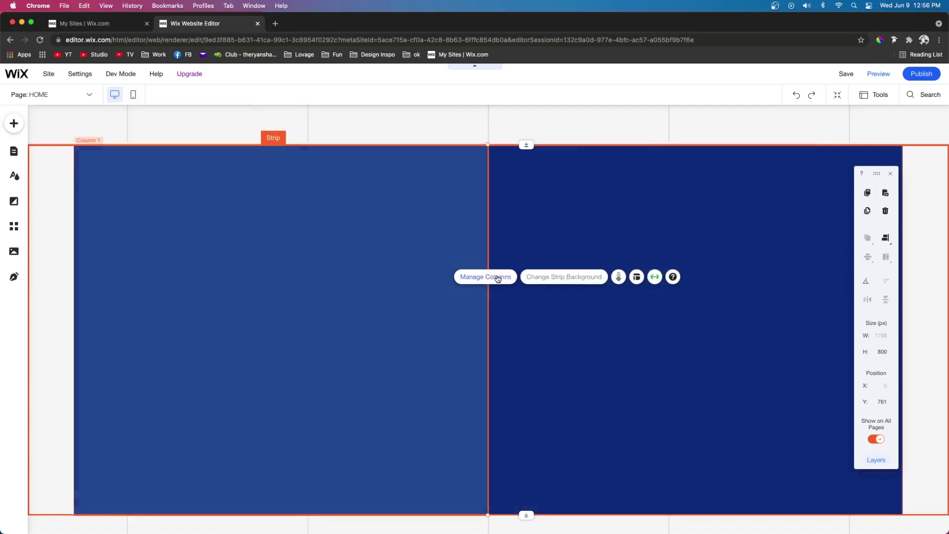
left_click(498, 278)
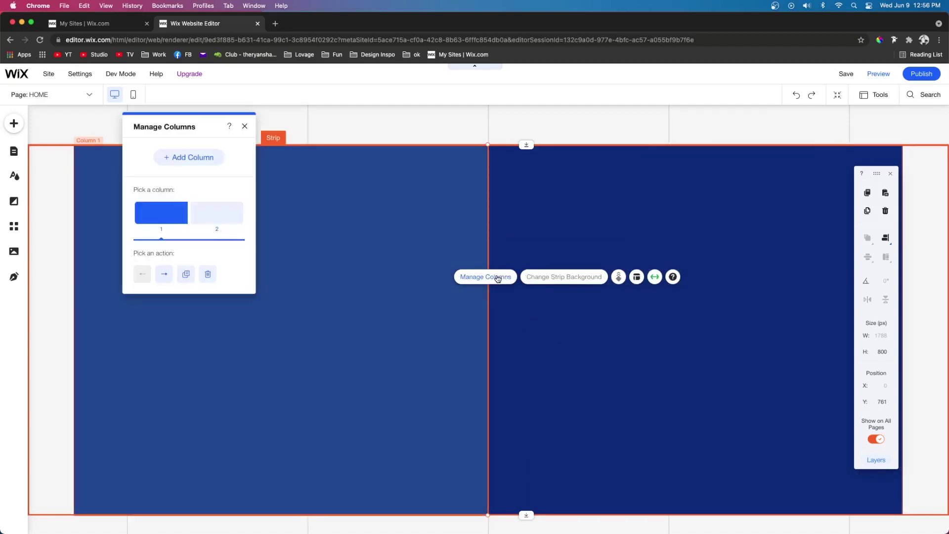
left_click(637, 279)
left_click(160, 266)
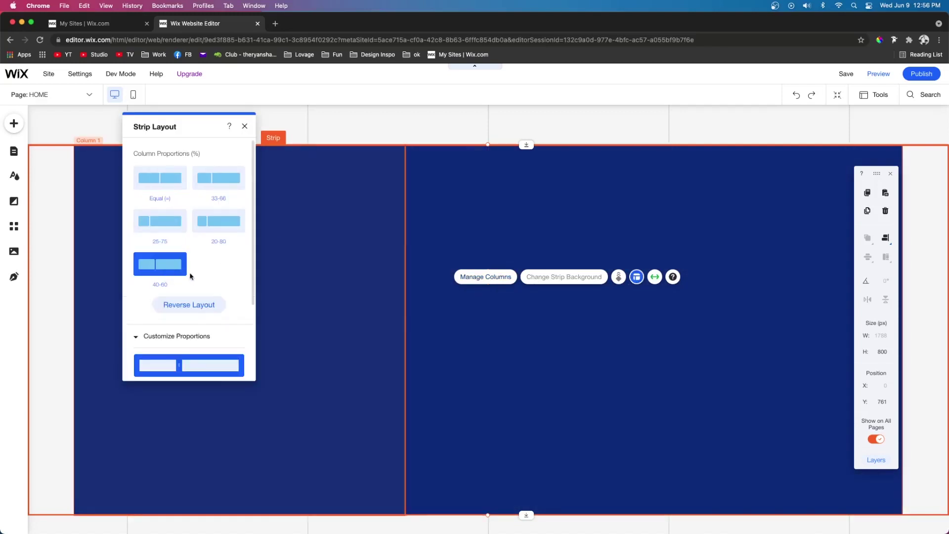
left_click(612, 313)
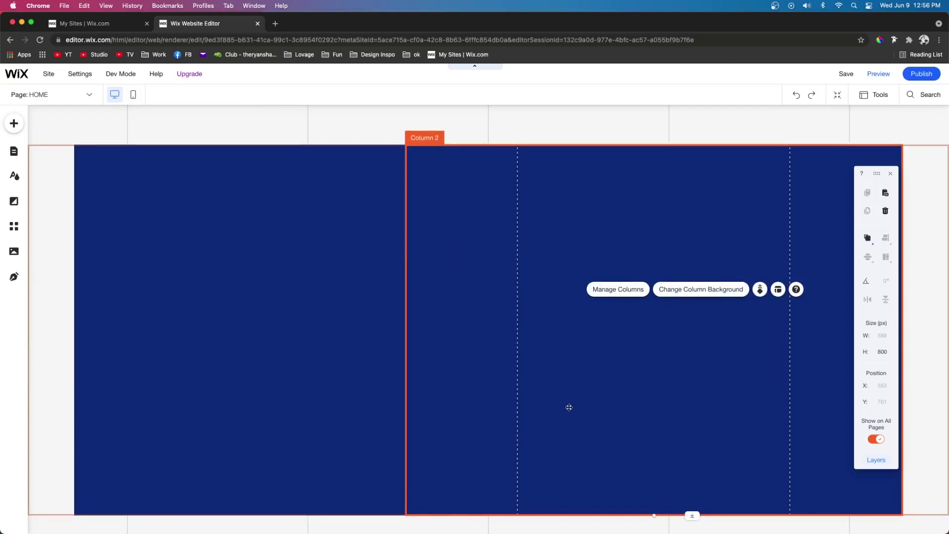
Examine the heading, phone, e-mail, Facebook and Instagram text elements in the footer's narrower column
left_click(183, 266)
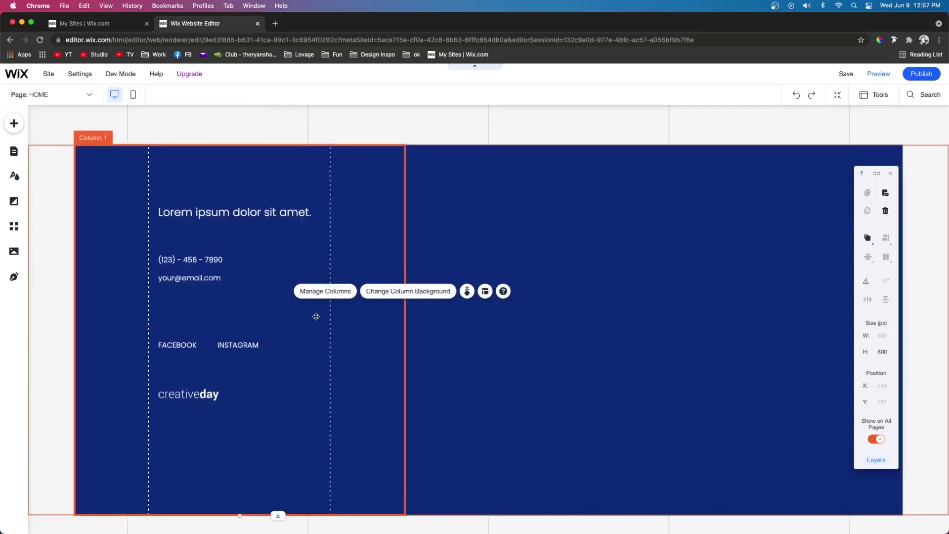
left_click(181, 216)
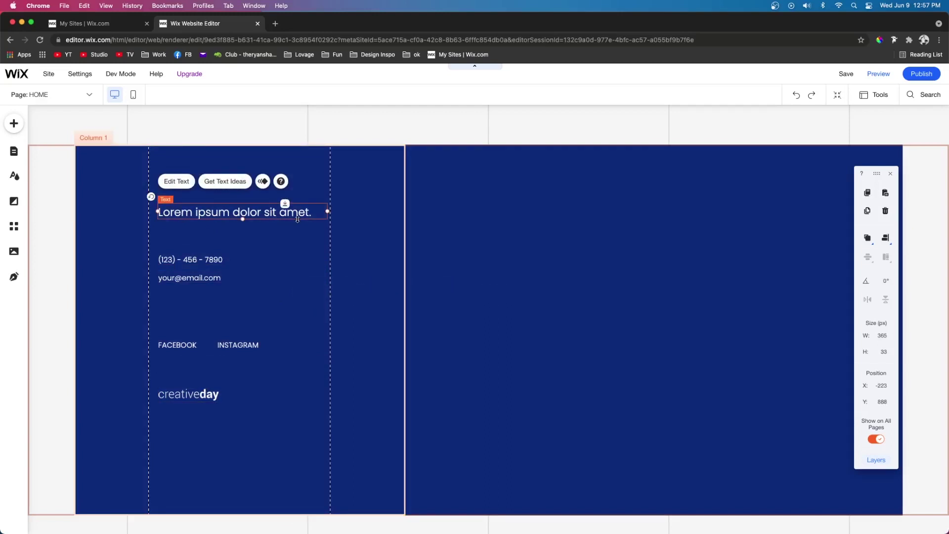
left_click(230, 259)
left_click(219, 278)
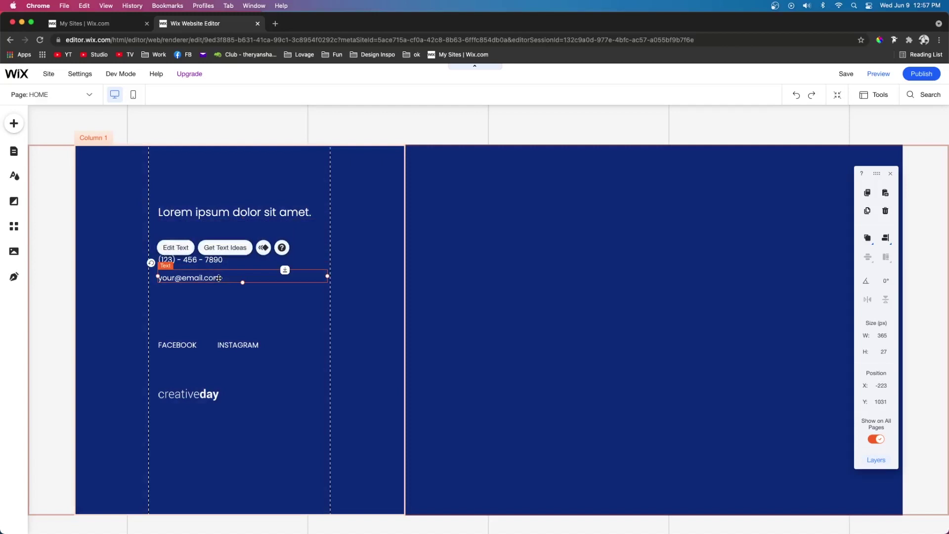
left_click(184, 346)
left_click(232, 347)
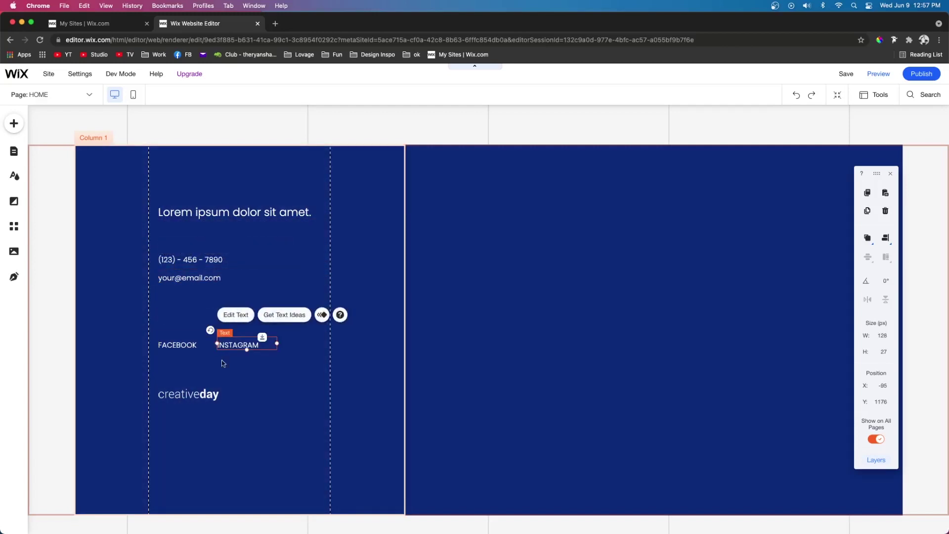
Add the underlined Contact Us form from the contact form designs to the footer's wider column
left_click(188, 396)
left_click(525, 361)
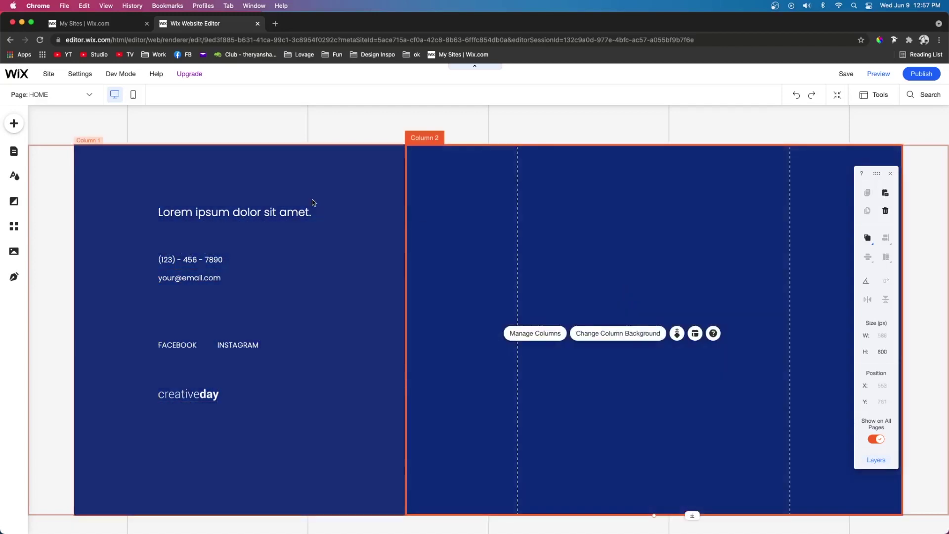
left_click(14, 123)
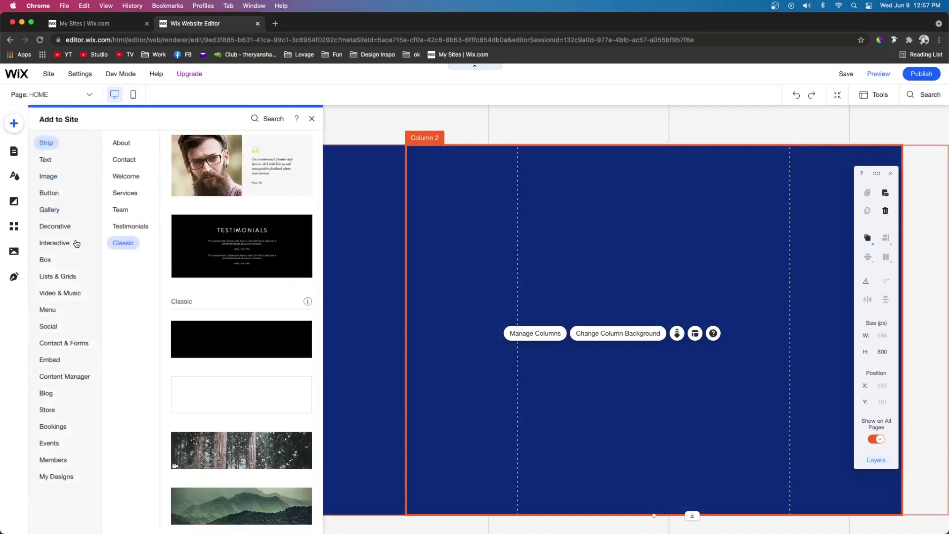
left_click(68, 291)
left_click(56, 343)
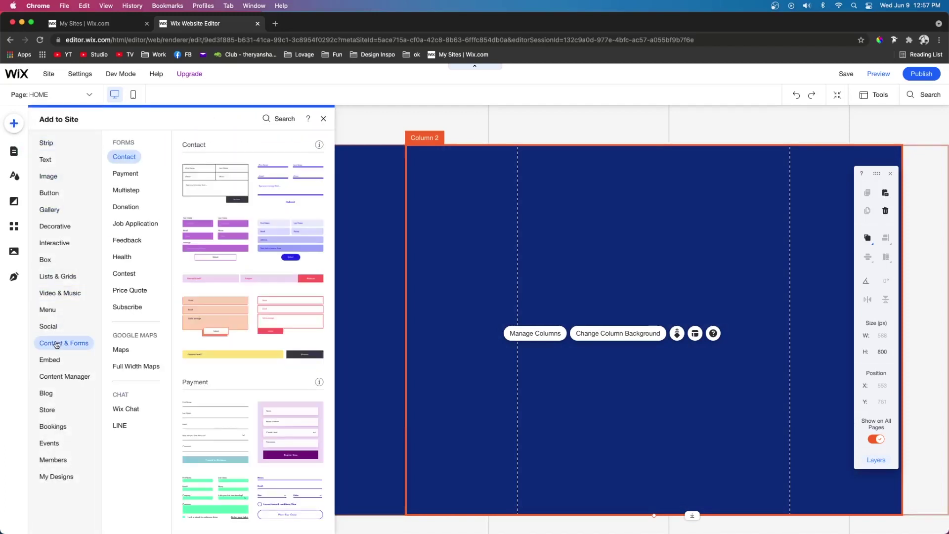
left_click_drag(285, 178, 656, 209)
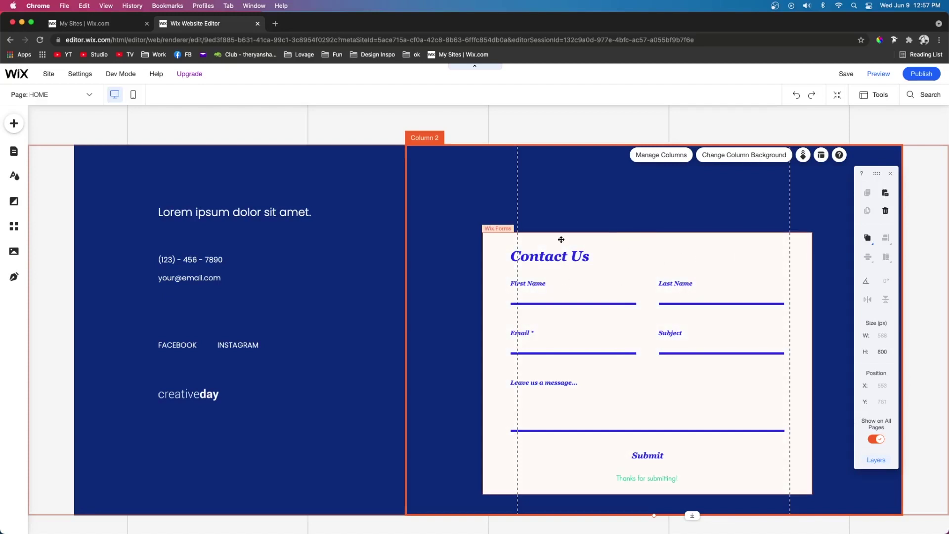
left_click_drag(561, 240, 568, 233)
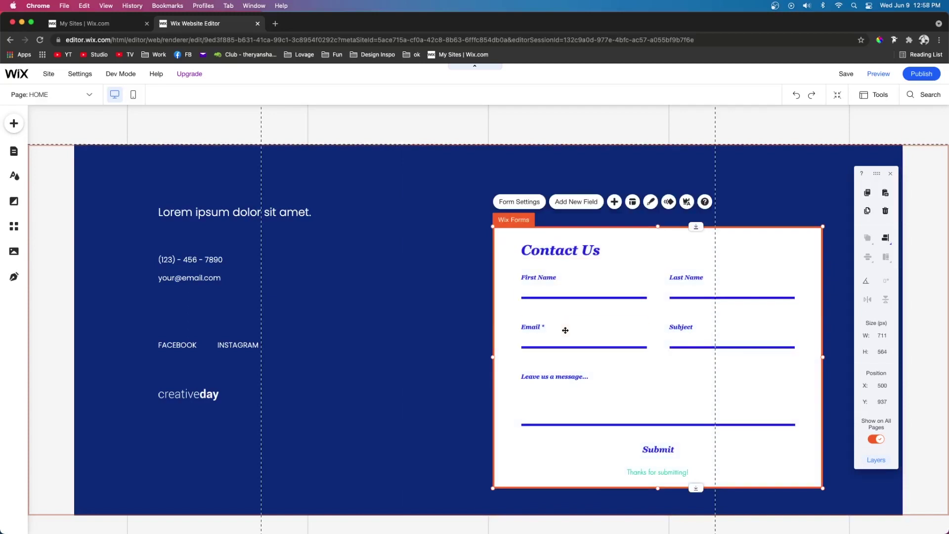
Shift the Last Name and Subject fields closer to the first field column and shorten the message field to their outer edge
left_click_drag(697, 297, 674, 292)
key("shift+Right")
key("shift+Right")
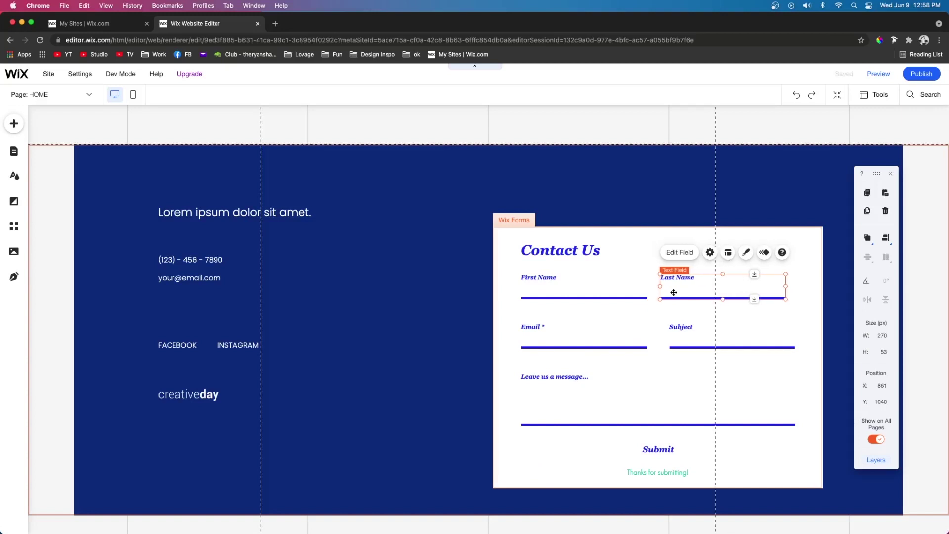
left_click(692, 338)
left_click_drag(692, 338, 683, 339)
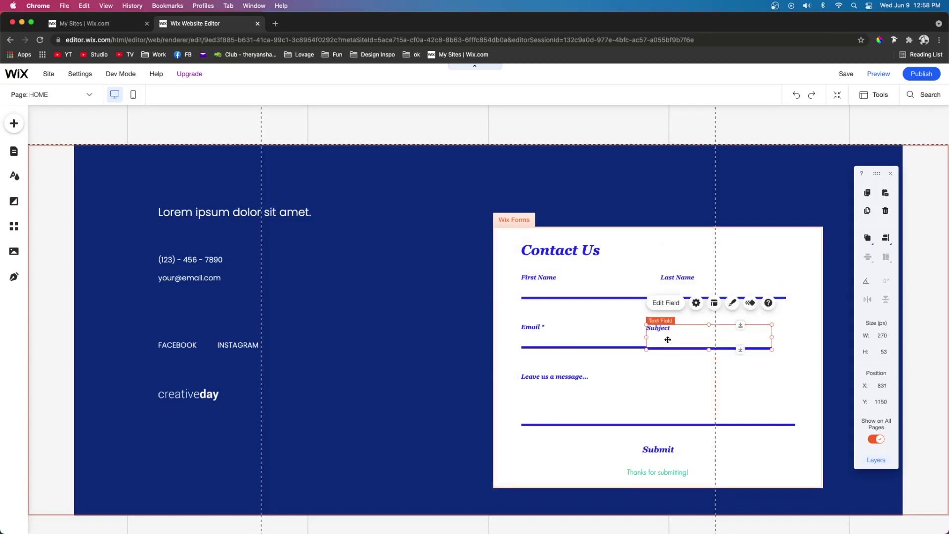
left_click(779, 409)
left_click_drag(795, 400, 786, 399)
Move the form title and all five input fields together to the form's left edge
left_click(650, 247)
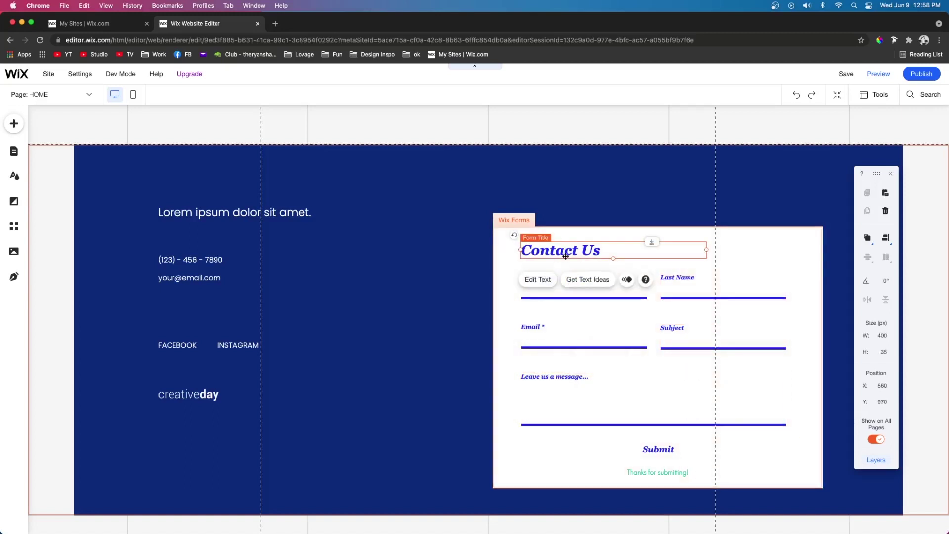
left_click(636, 295, "shift")
left_click(674, 292, "shift")
left_click(682, 341, "shift")
left_click(629, 341, "shift")
left_click(618, 415, "shift")
left_click_drag(618, 416, 592, 416)
Narrow the submit button and the thank-you text, then shrink the form to 571 px wide so it fits the fields
left_click(810, 385)
left_click_drag(820, 361, 740, 359)
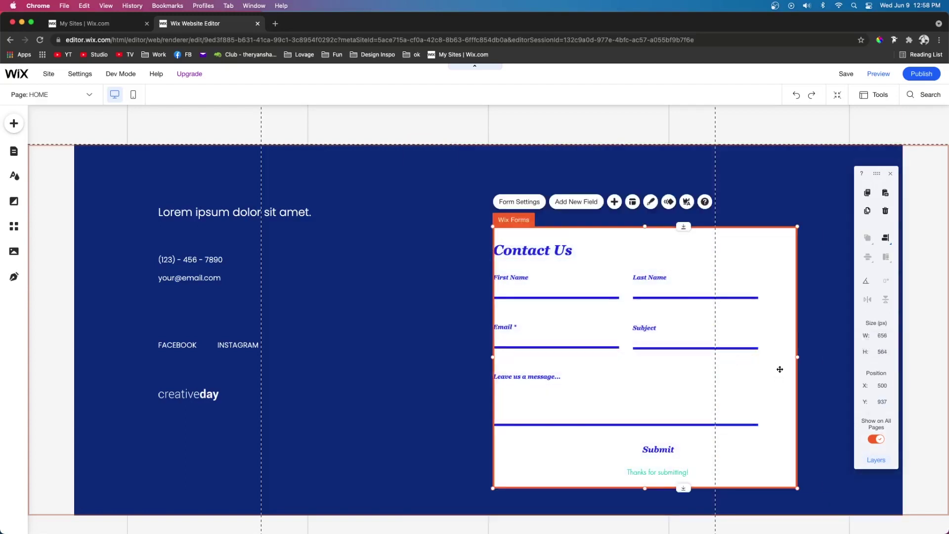
left_click(775, 448)
left_click_drag(798, 450, 645, 450)
left_click(774, 404)
left_click_drag(797, 357, 668, 357)
left_click(707, 473)
left_click_drag(776, 473, 665, 473)
left_click(774, 404)
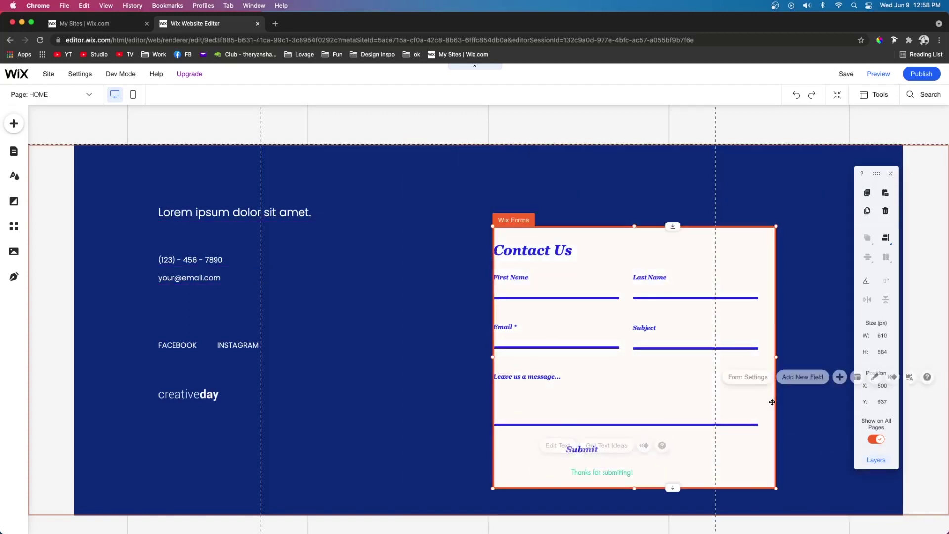
left_click_drag(778, 361, 718, 352)
Center the form in its column and shift its contents up so the title sits at the top, level with the other column's heading
left_click_drag(660, 236, 686, 232)
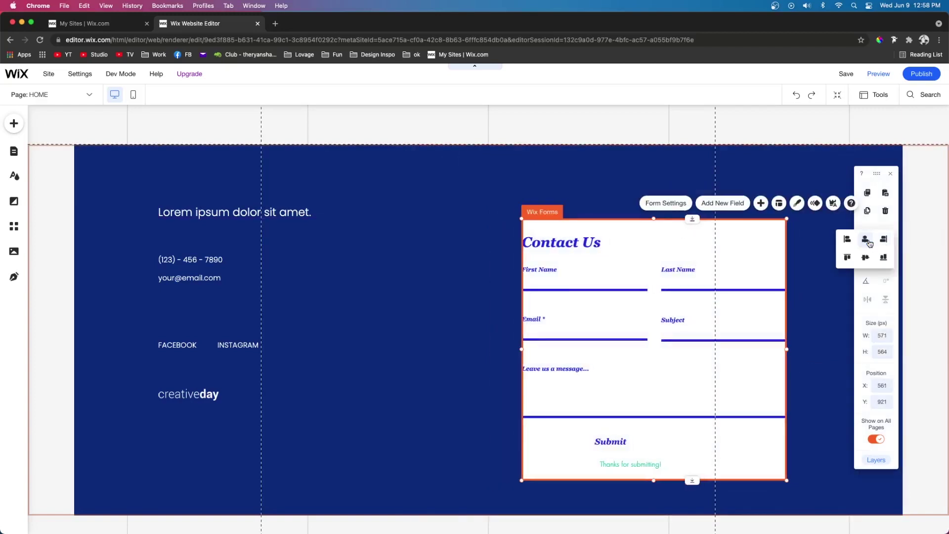
left_click(612, 247)
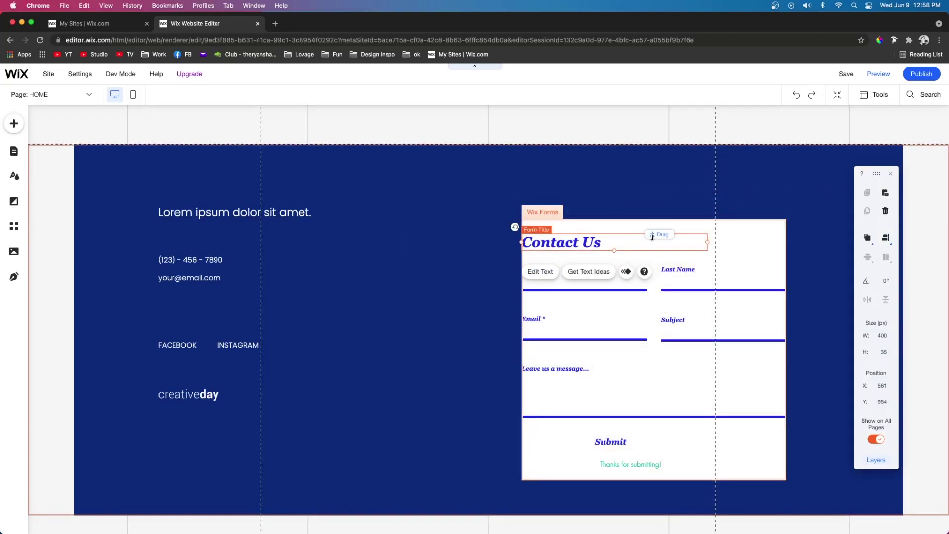
left_click_drag(653, 234, 657, 171)
left_click_drag(714, 241, 714, 227)
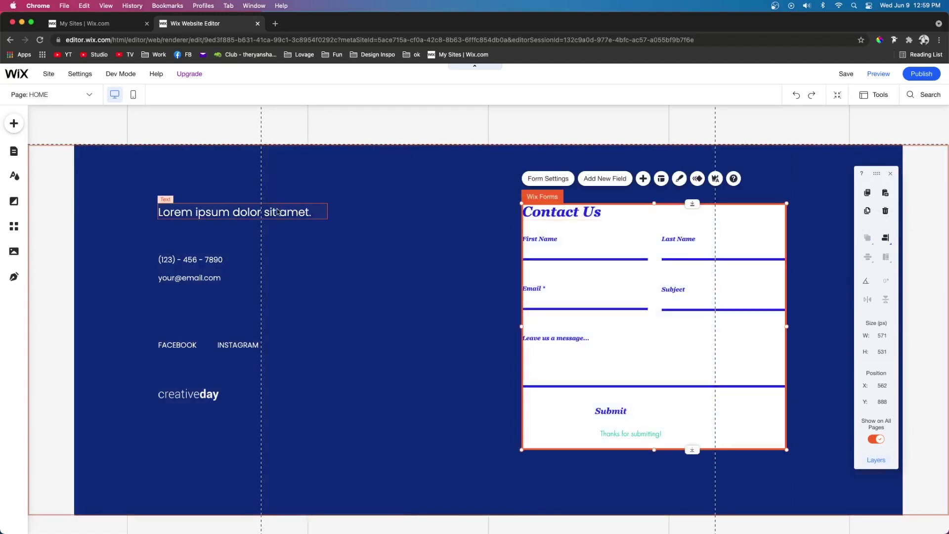
left_click(233, 212)
left_click(574, 217)
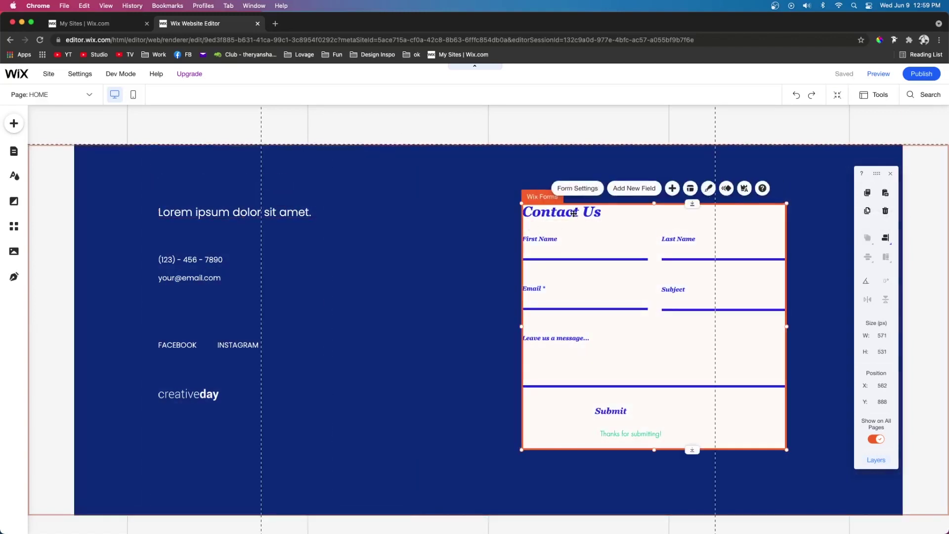
left_click(618, 411)
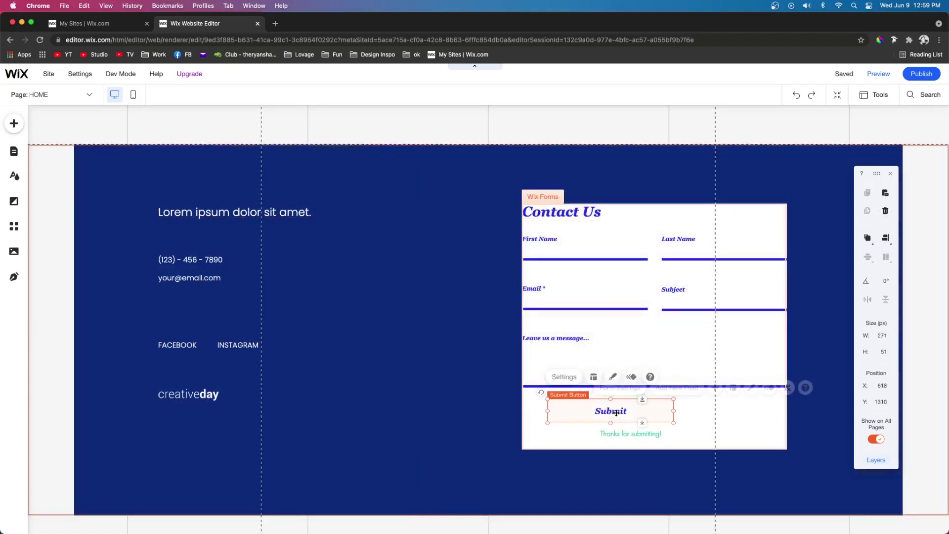
Make the form's background fully transparent by setting its fill opacity to 0%
left_click(658, 318)
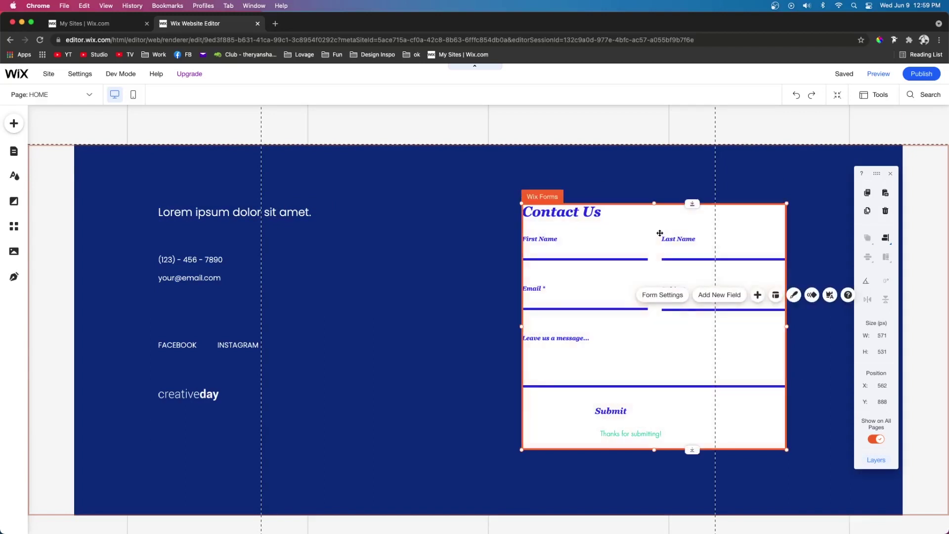
left_click(796, 296)
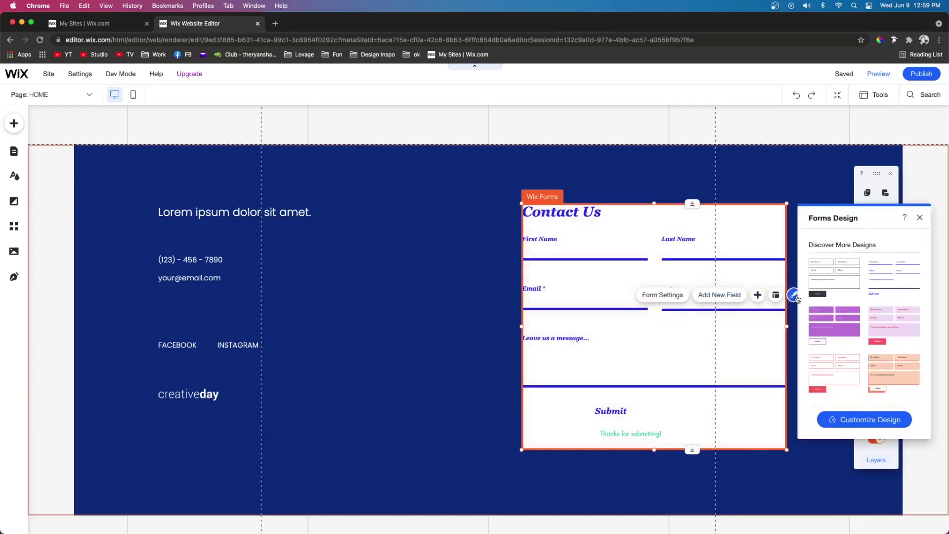
left_click(848, 417)
left_click(839, 323)
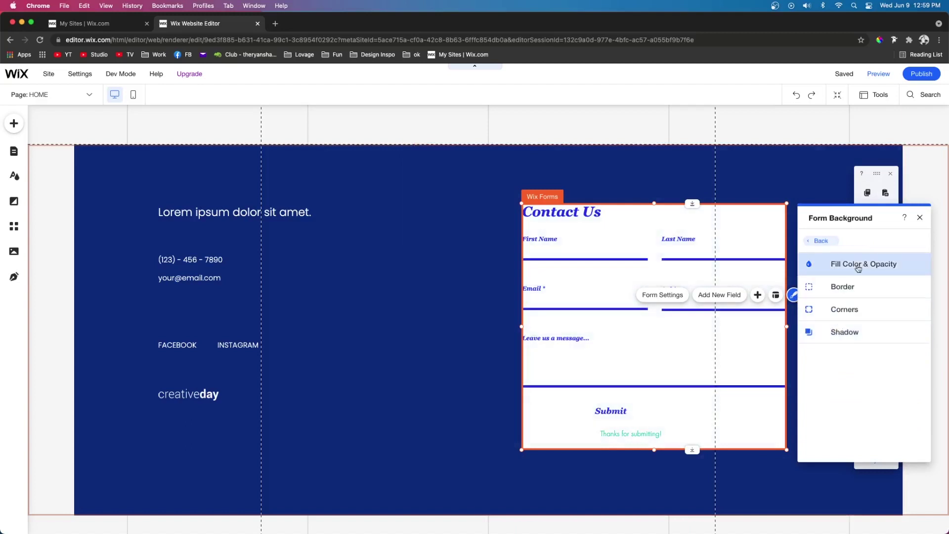
left_click_drag(865, 306, 816, 303)
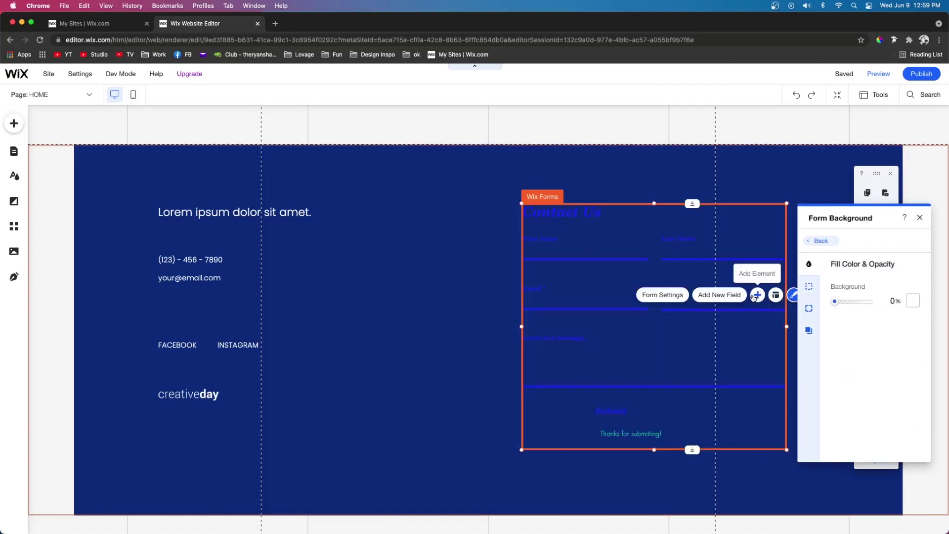
Give the form's input fields a white bottom border 1 px wide in the Regular state
left_click(820, 241)
left_click(831, 276)
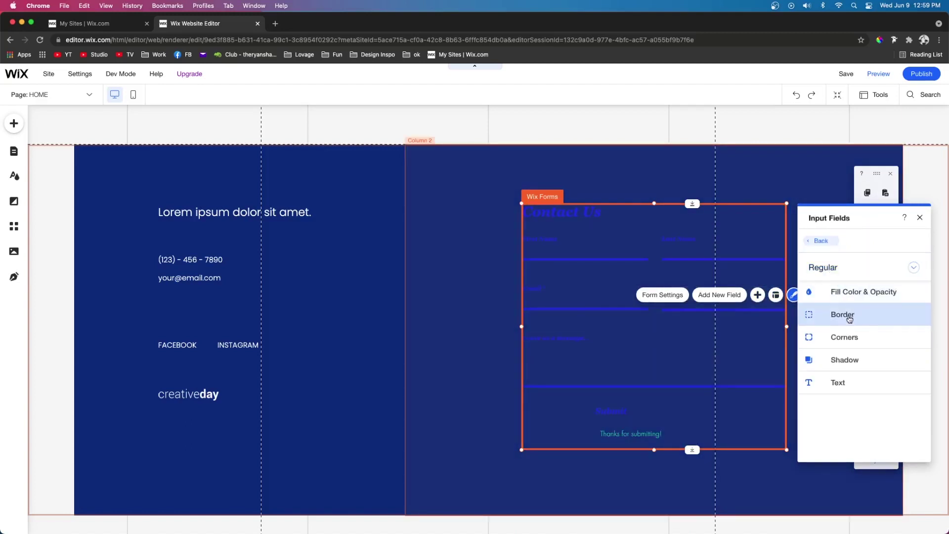
left_click(824, 318)
left_click(913, 329)
left_click(876, 383)
left_click(904, 440)
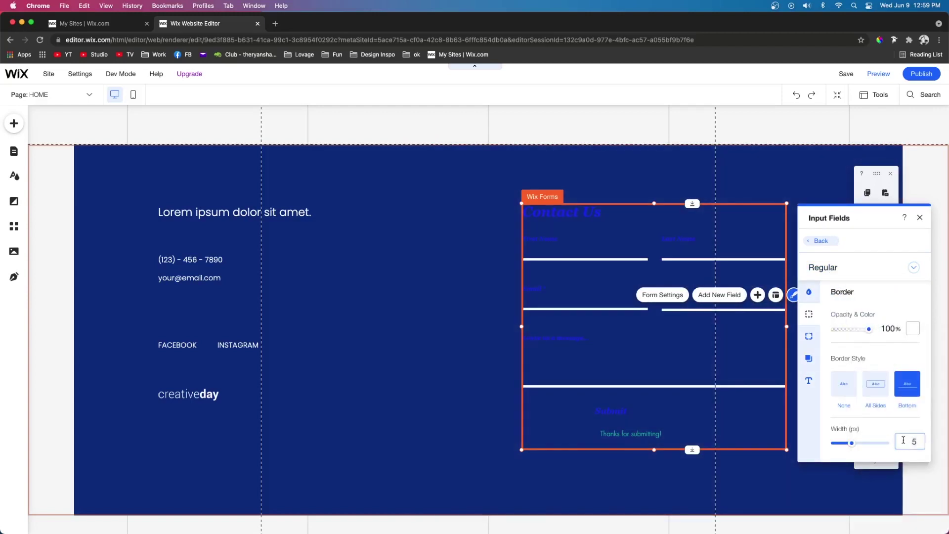
key("BackSpace")
type("1")
key("Return")
Set the color of the field titles and the required marker to white
left_click(809, 380)
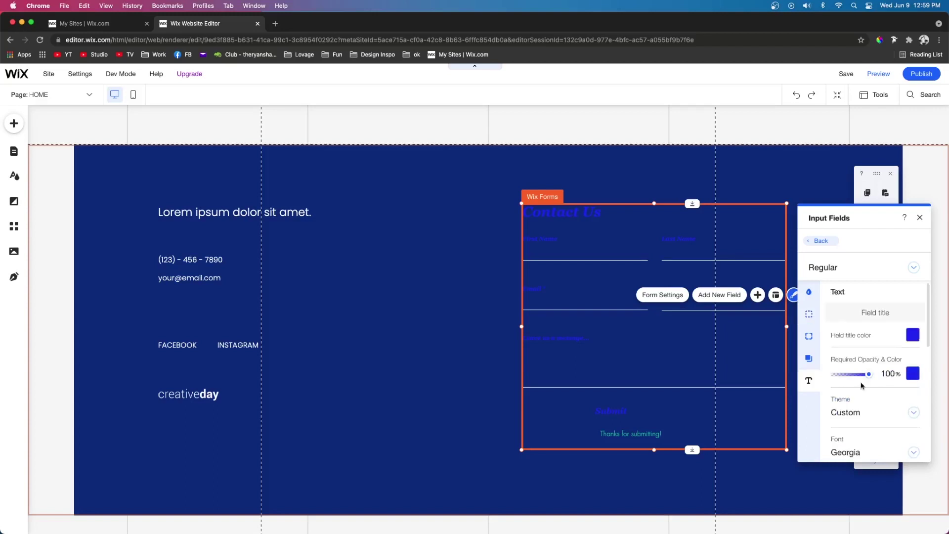
scroll(885, 348, "down", 1)
left_click(913, 315)
left_click(807, 285)
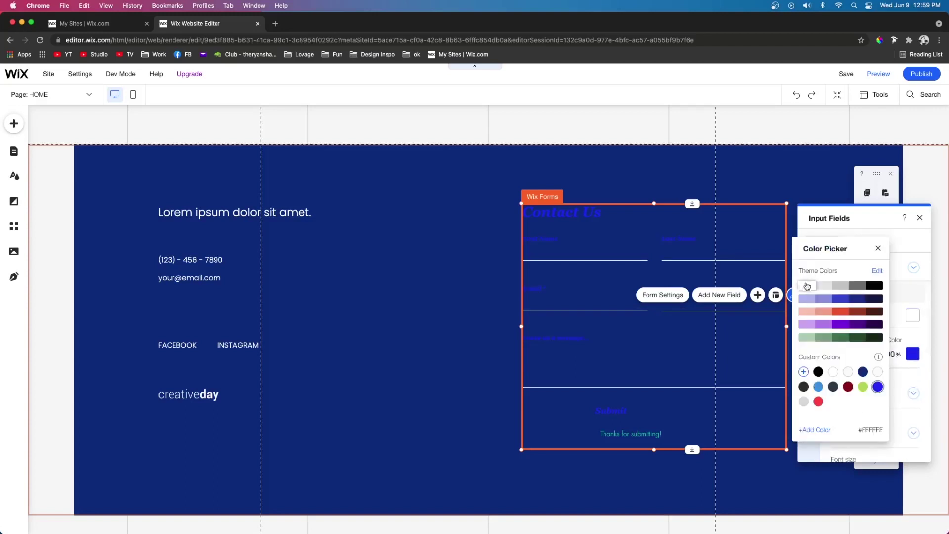
left_click(915, 357)
left_click(866, 381)
Change the field titles' font to Poppins Light and remove bold and italic
left_click(853, 435)
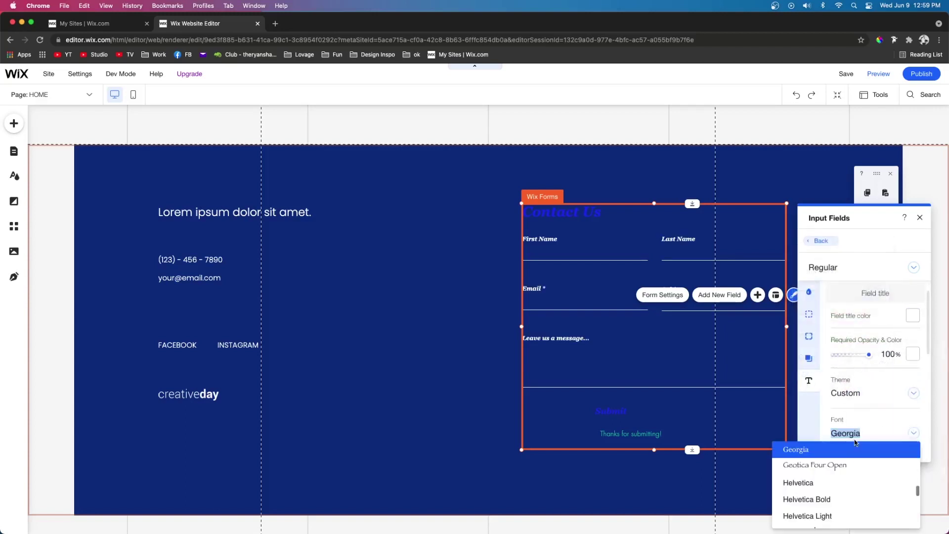
type("pop")
left_click(857, 466)
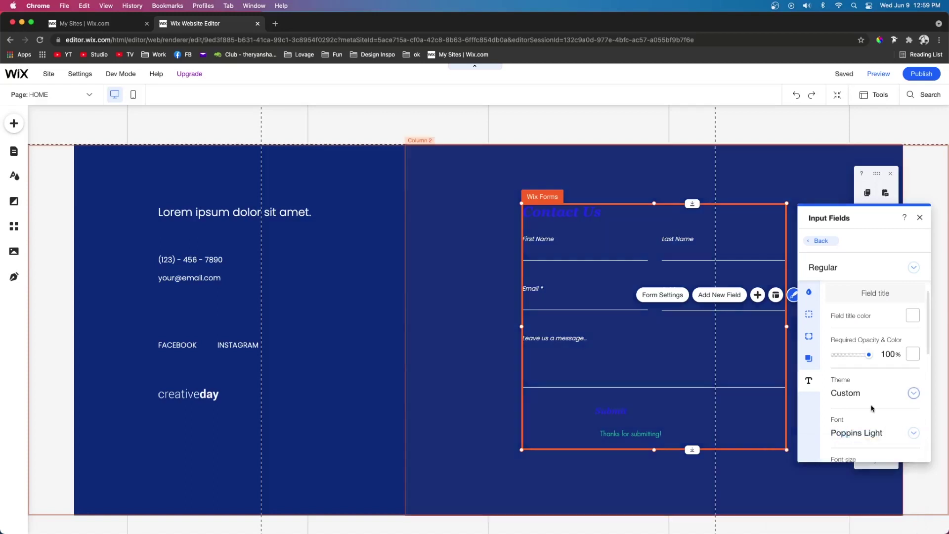
scroll(871, 409, "down", 2)
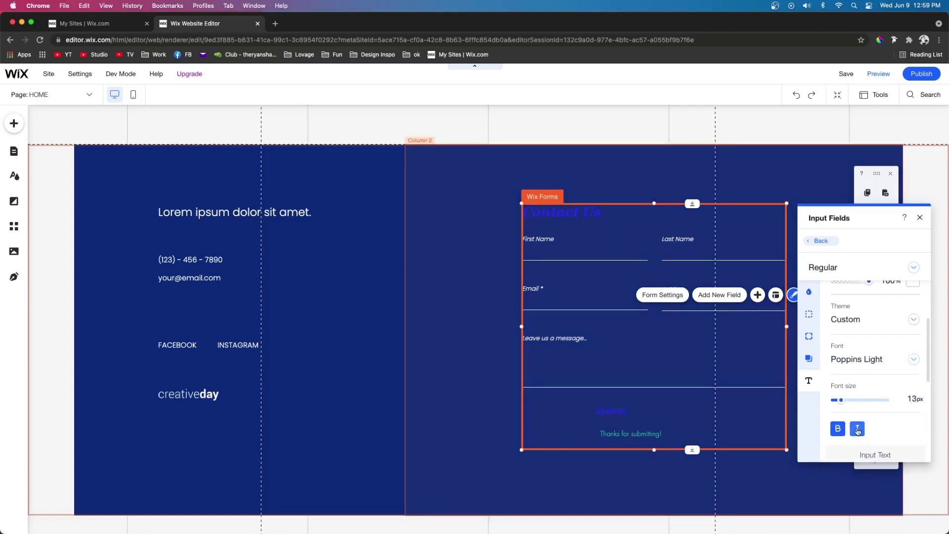
left_click(857, 428)
left_click(838, 430)
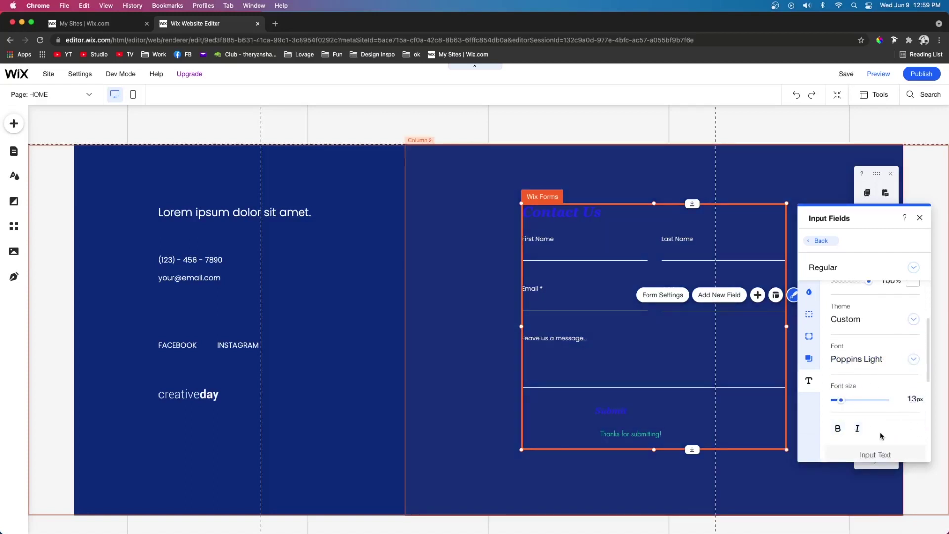
Set the input text color of the form fields to white
scroll(910, 427, "down", 3)
left_click(912, 336)
left_click(912, 338)
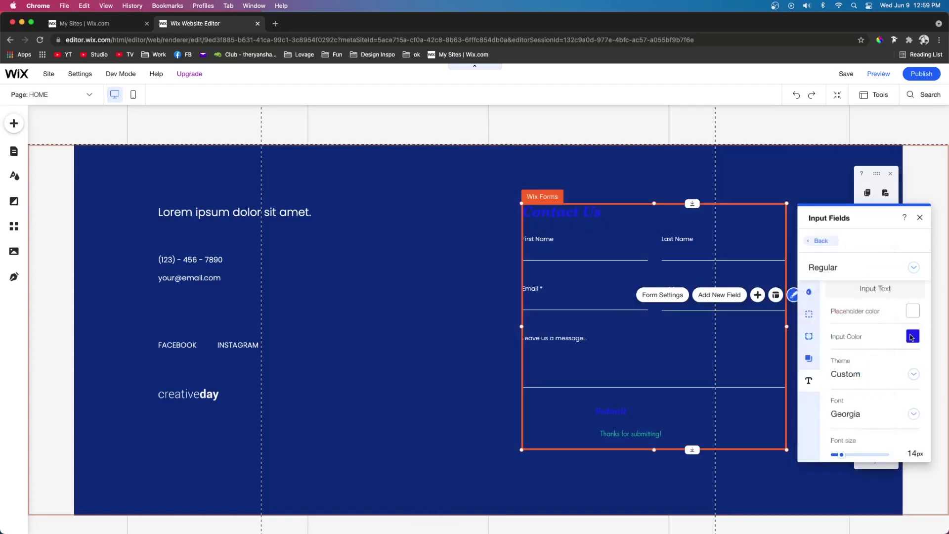
left_click(912, 337)
left_click(807, 286)
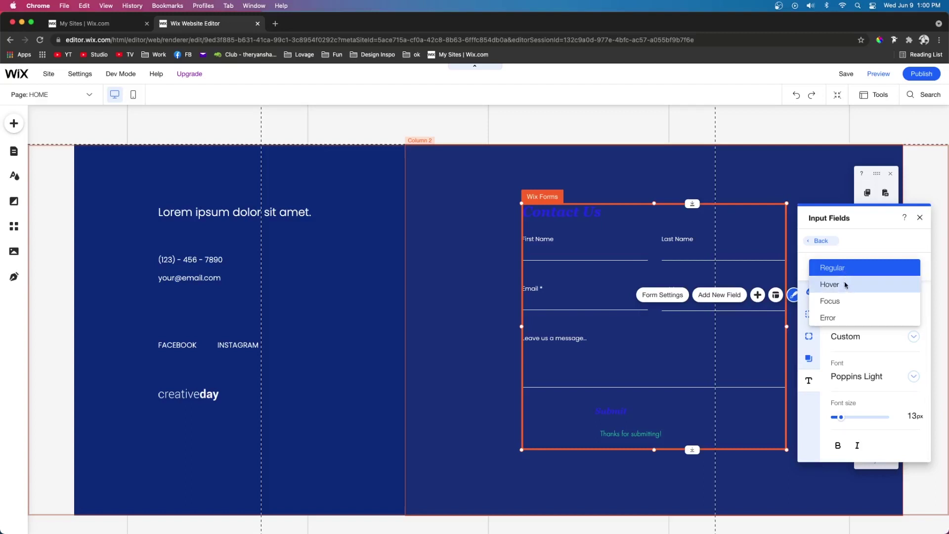
Adjust the input fields' border color for the Hover and Focus states using the theme colors
left_click(845, 285)
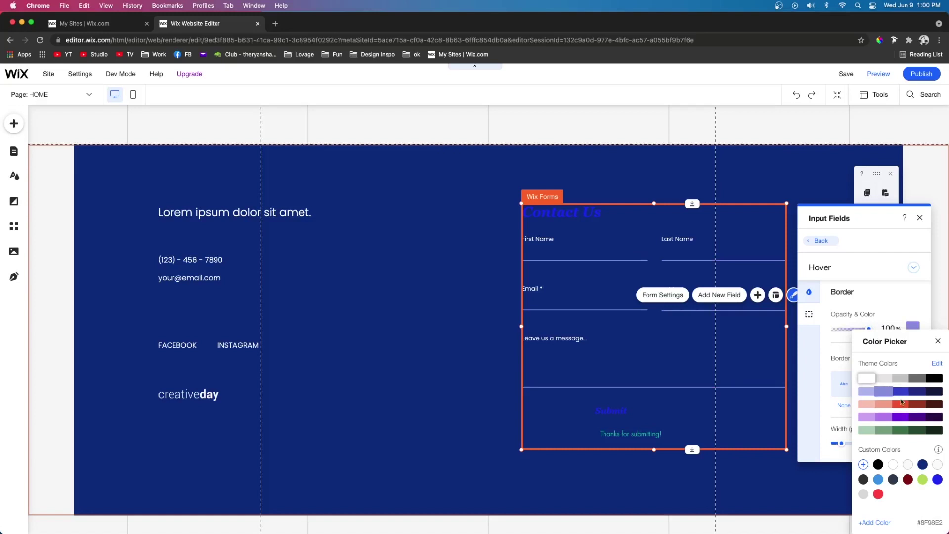
left_click(834, 268)
left_click(835, 285)
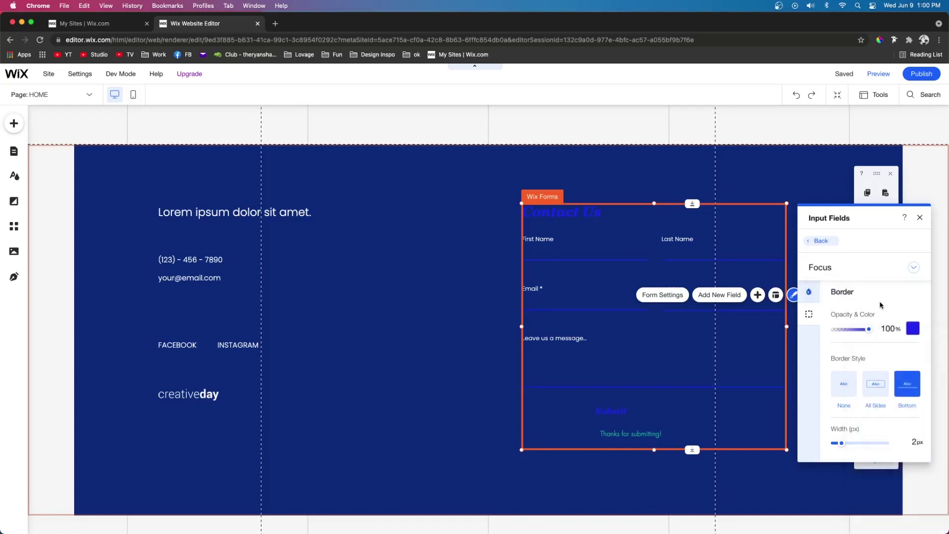
left_click(913, 329)
left_click(865, 389)
For the Error state, recolor the input fields' border at 100% opacity and set its width to 1 px
left_click(875, 258)
left_click(876, 258)
left_click(850, 285)
left_click_drag(869, 328, 847, 331)
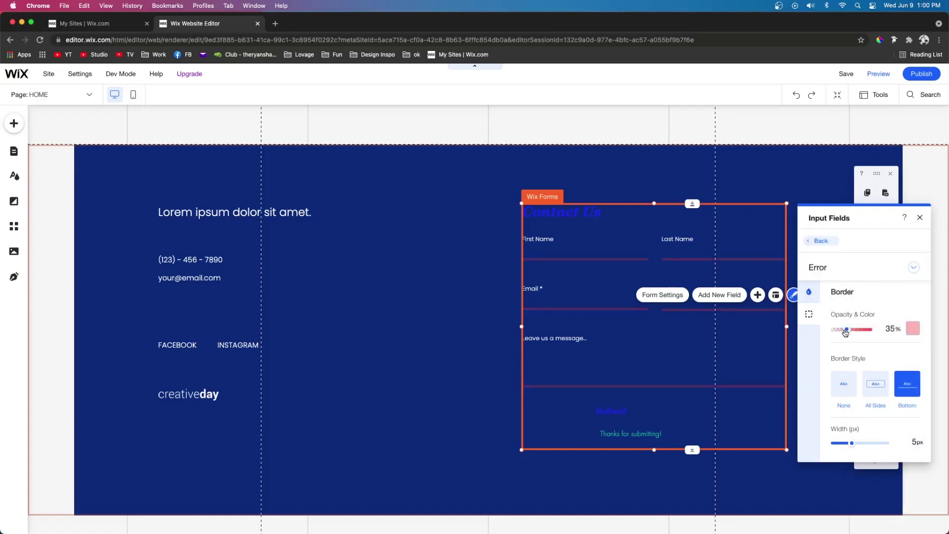
left_click_drag(850, 333, 897, 330)
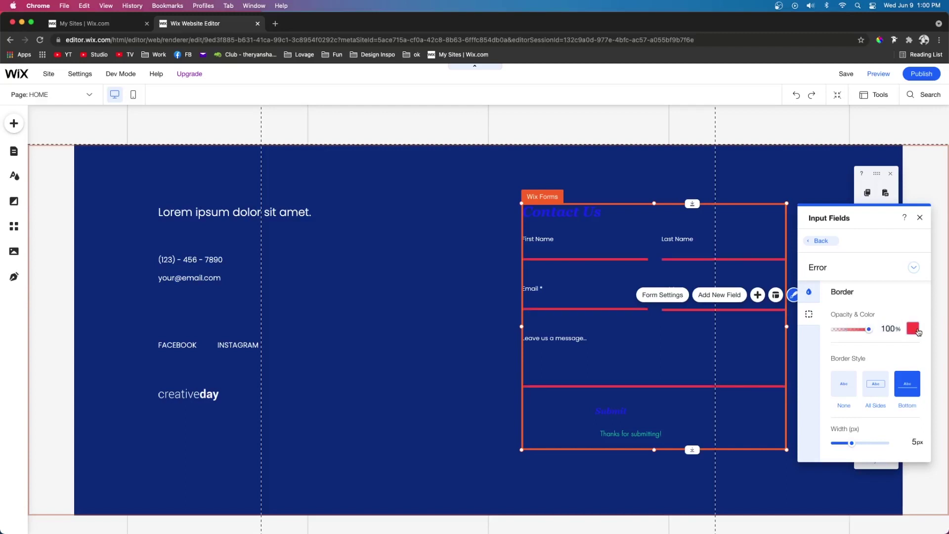
left_click(913, 329)
left_click(869, 404)
left_click(892, 309)
double_click(915, 442)
type("1")
Set the form title "Contact Us" to Poppins Medium and remove its bold and italic formatting
left_click(583, 213)
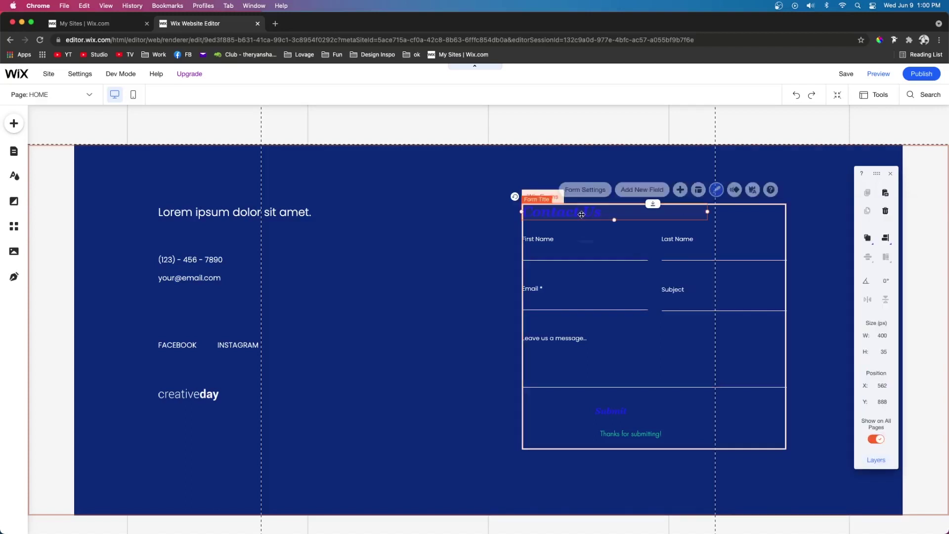
left_click(547, 242)
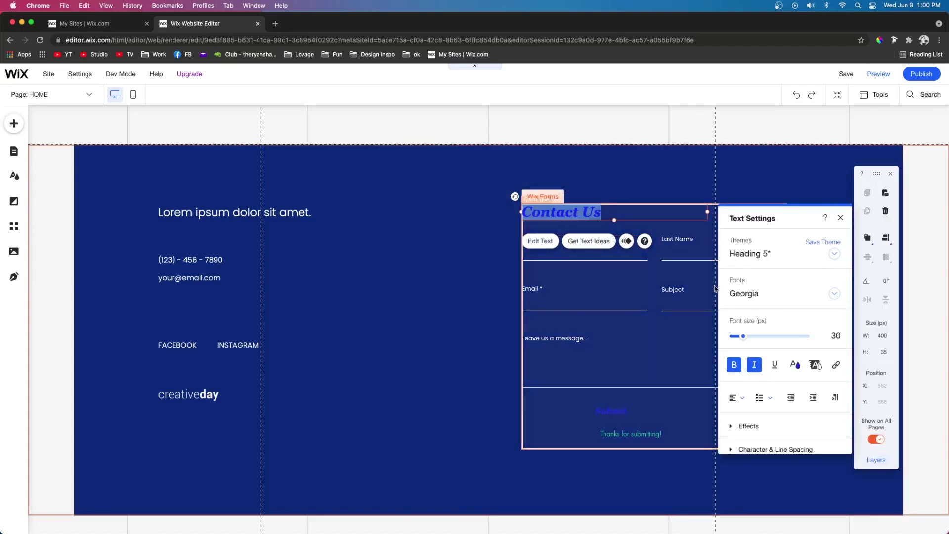
left_click(771, 293)
type("Poppins Black")
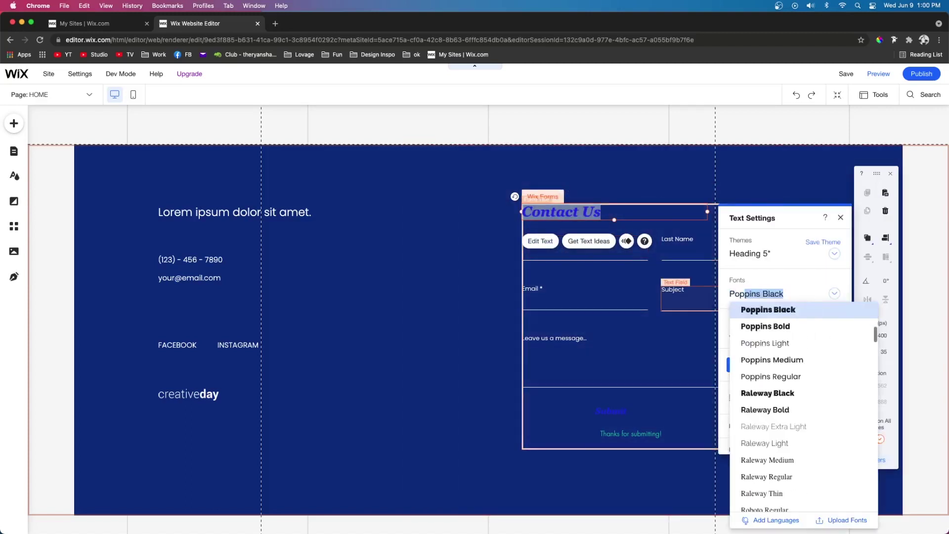
left_click(764, 360)
left_click(753, 364)
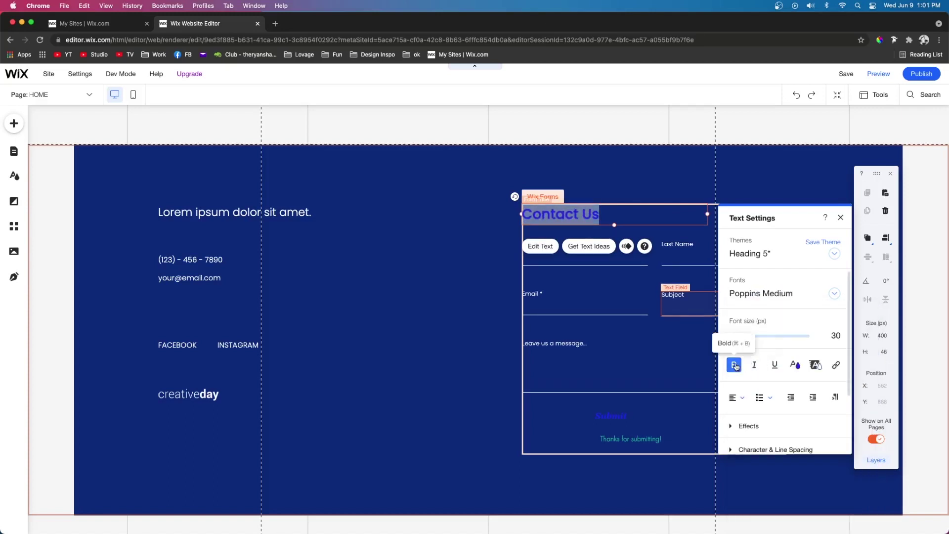
Color the "Contact Us" title white and set its font size to 20 px
left_click(794, 365)
left_click(726, 286)
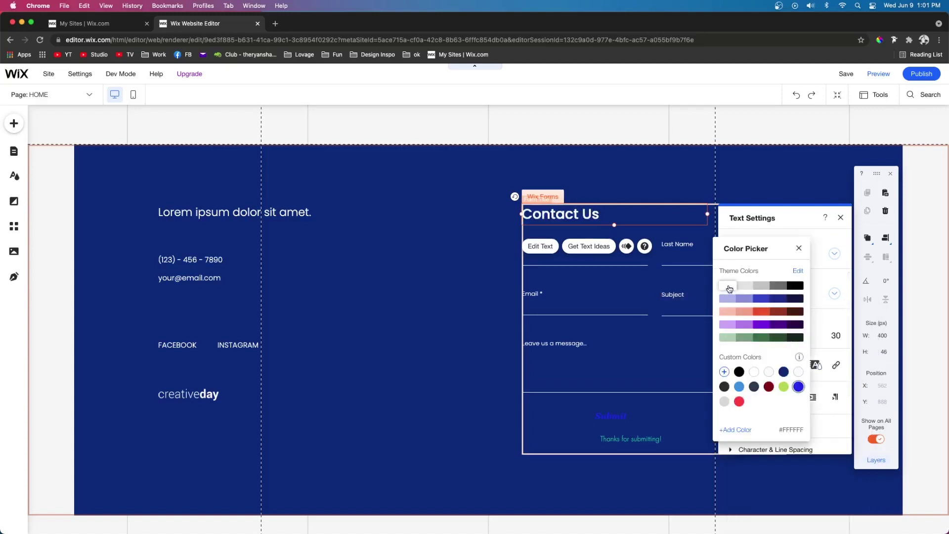
left_click(845, 338)
type("20")
key("Return")
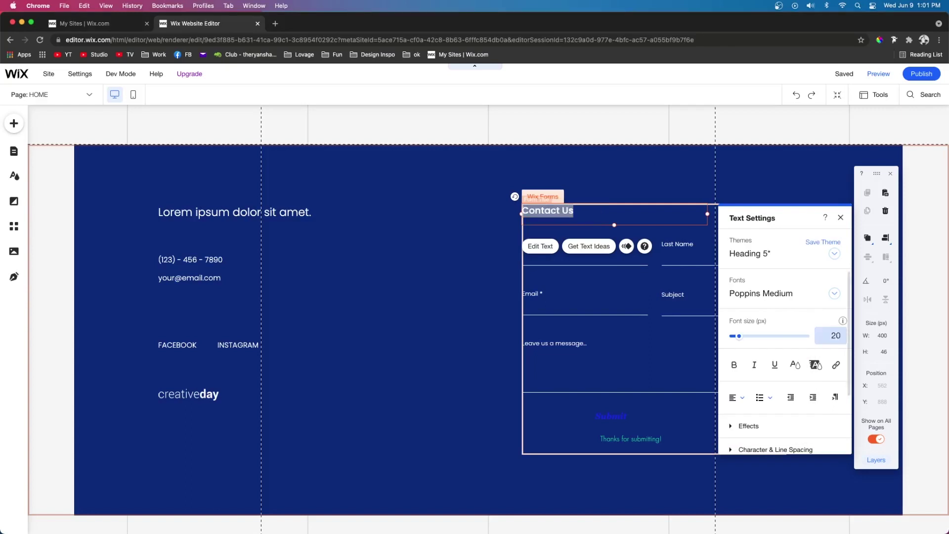
Align the Submit button's text to the left within the button
left_click(608, 413)
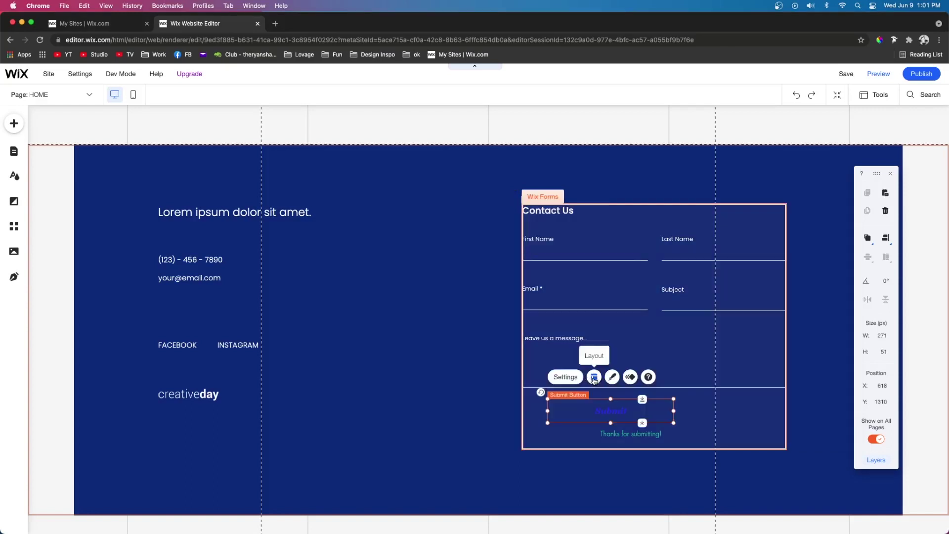
left_click(594, 377)
left_click(705, 462)
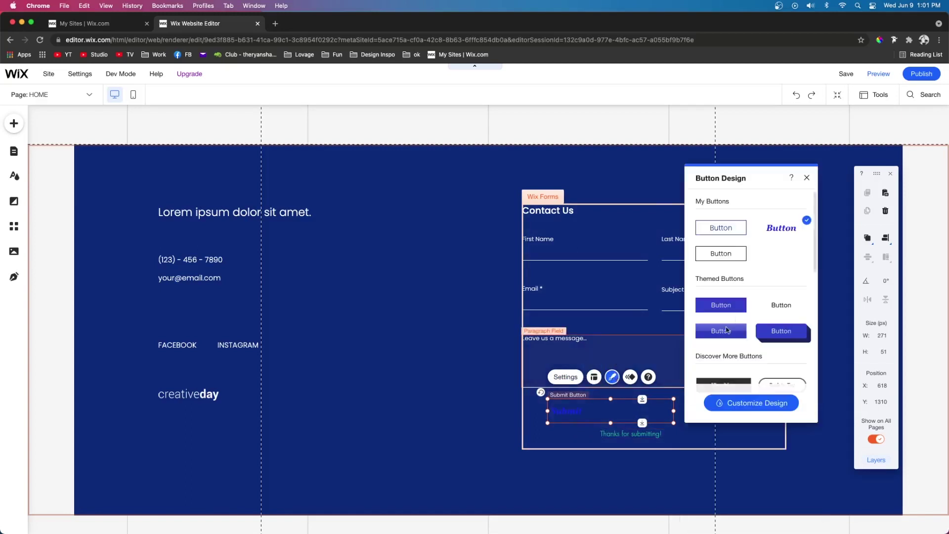
Customize the Submit button's regular text with the Poppins Light font in white
left_click(751, 403)
left_click(751, 388)
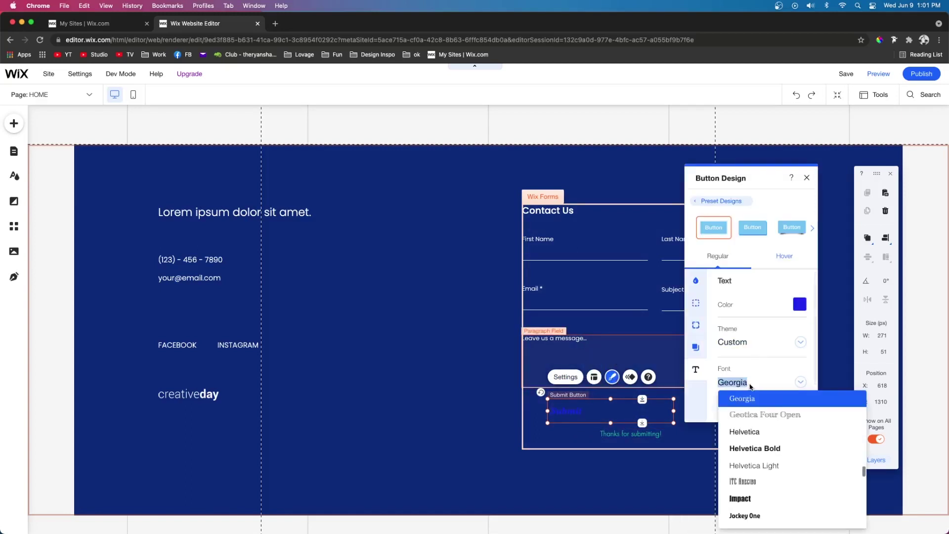
type("Poppins Black")
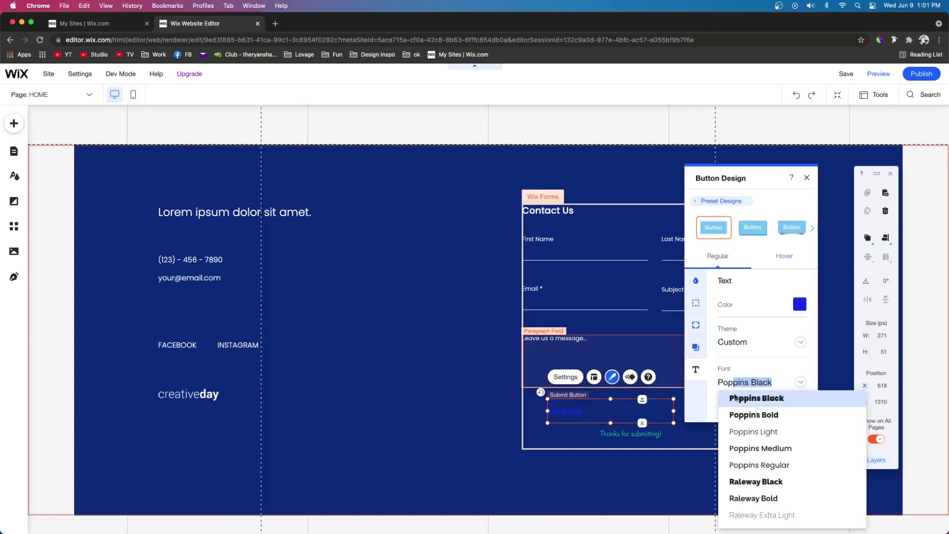
left_click(756, 431)
left_click(800, 304)
left_click(694, 248)
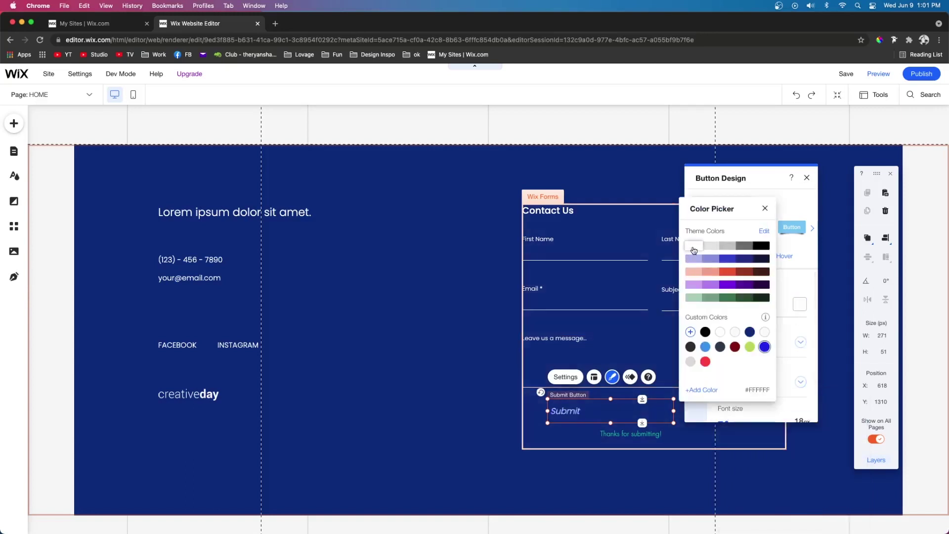
Set the Submit button's font size to 20 px and remove bold and italic
type("20")
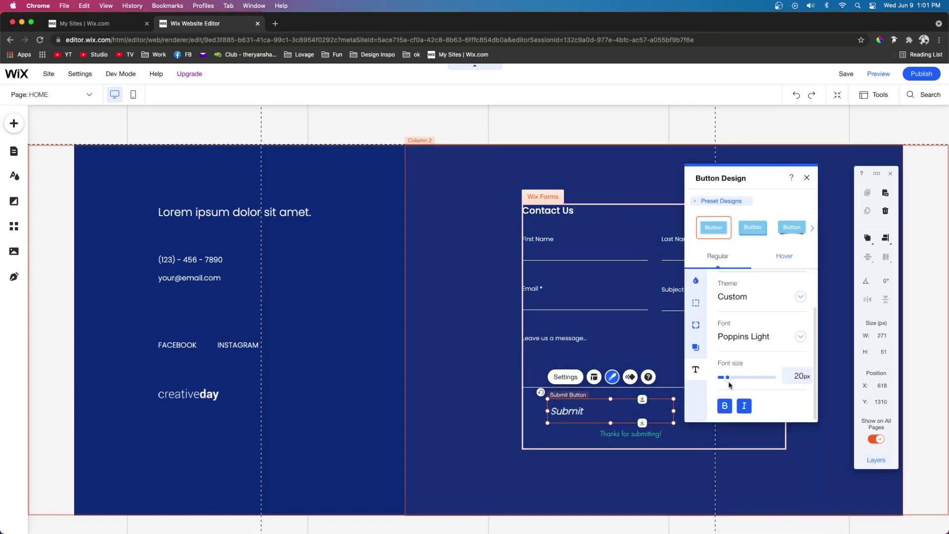
left_click(725, 405)
left_click(744, 405)
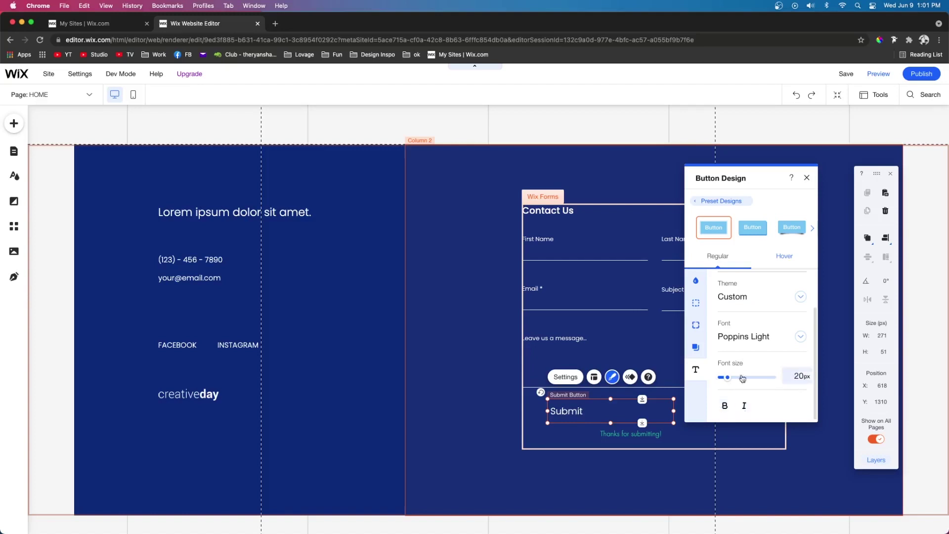
Change the form's "Thanks for submitting!" message to Poppins Light and color it white
left_click(885, 238)
left_click(849, 240)
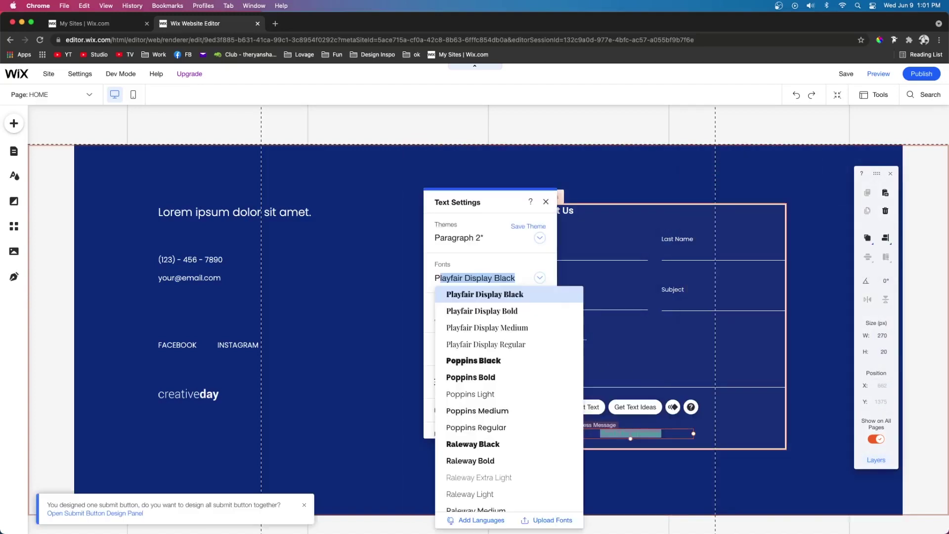
type("Poppins Black")
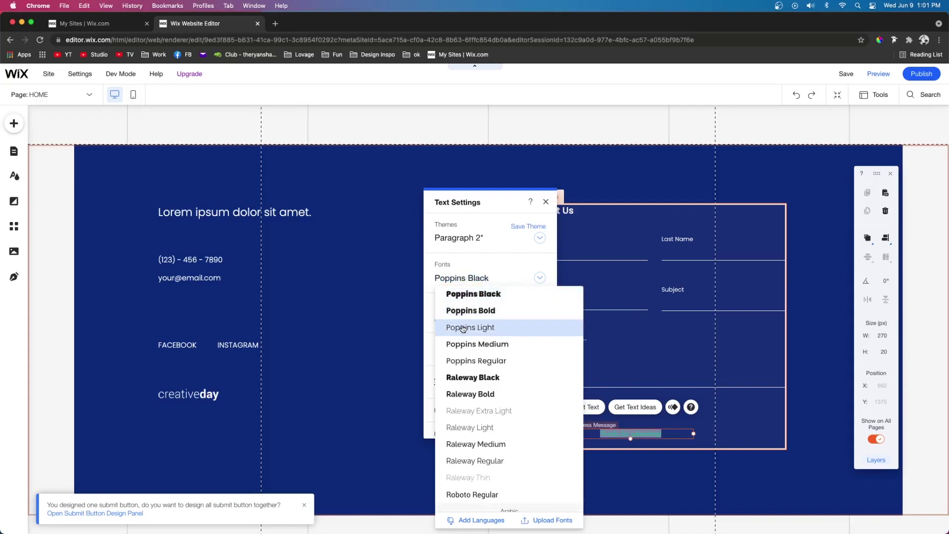
left_click(459, 328)
left_click(500, 349)
left_click(442, 270)
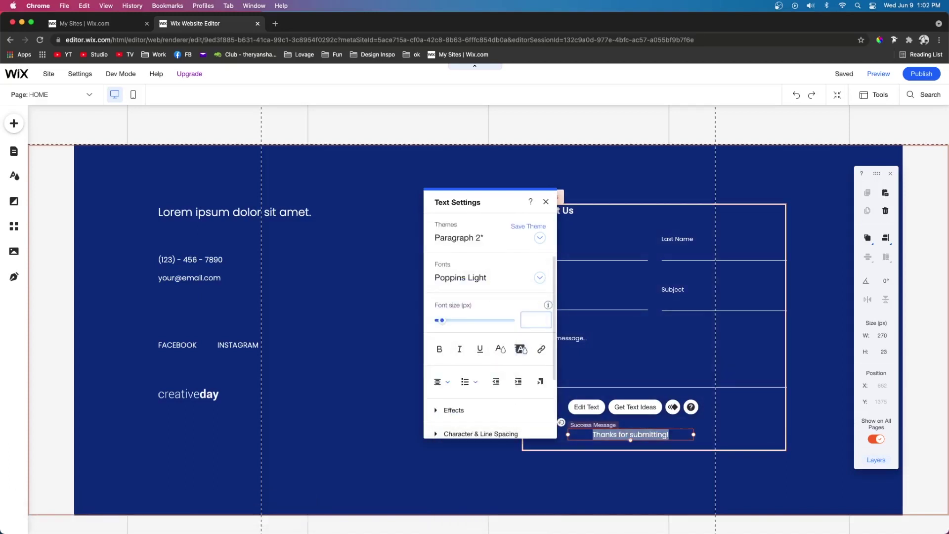
Add a blank Classic strip directly below the header and set its height to 900 px
scroll(458, 345, "up", 6)
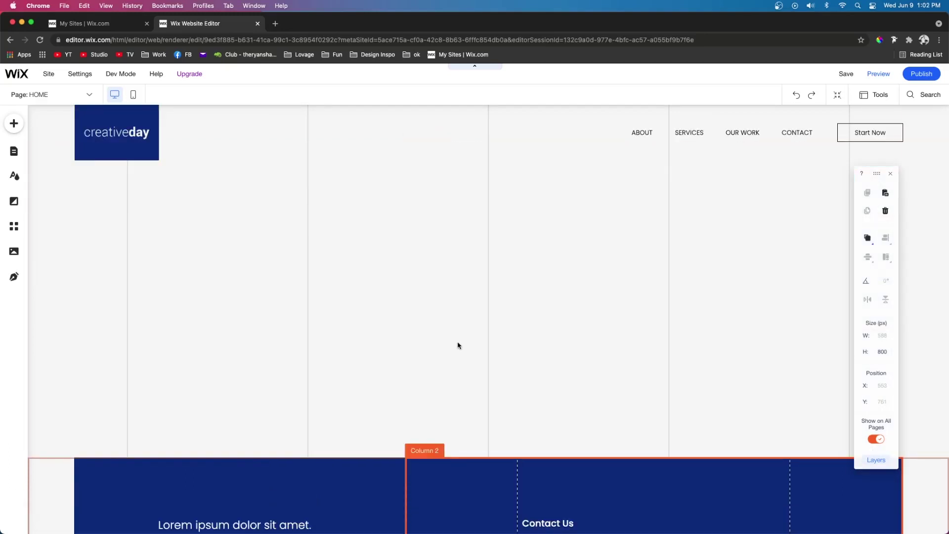
left_click(232, 235)
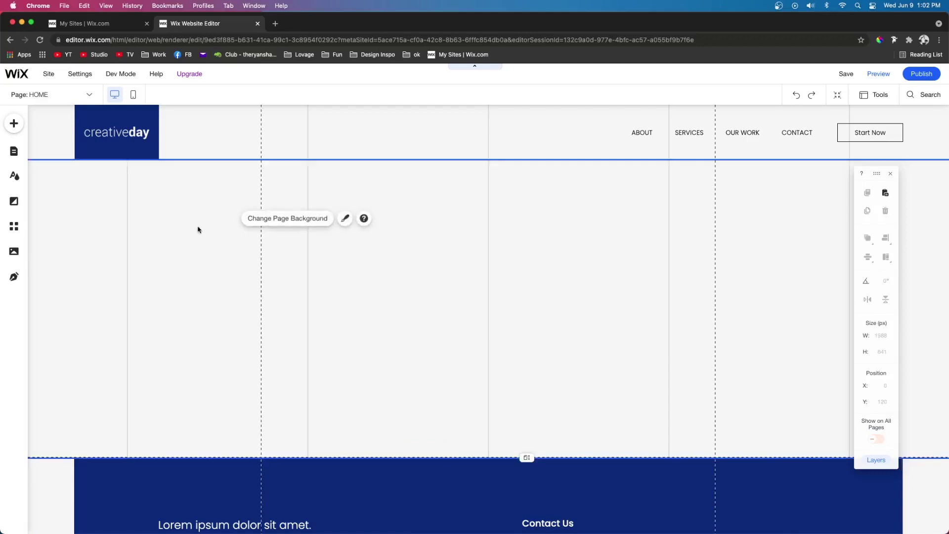
left_click(14, 125)
left_click(46, 144)
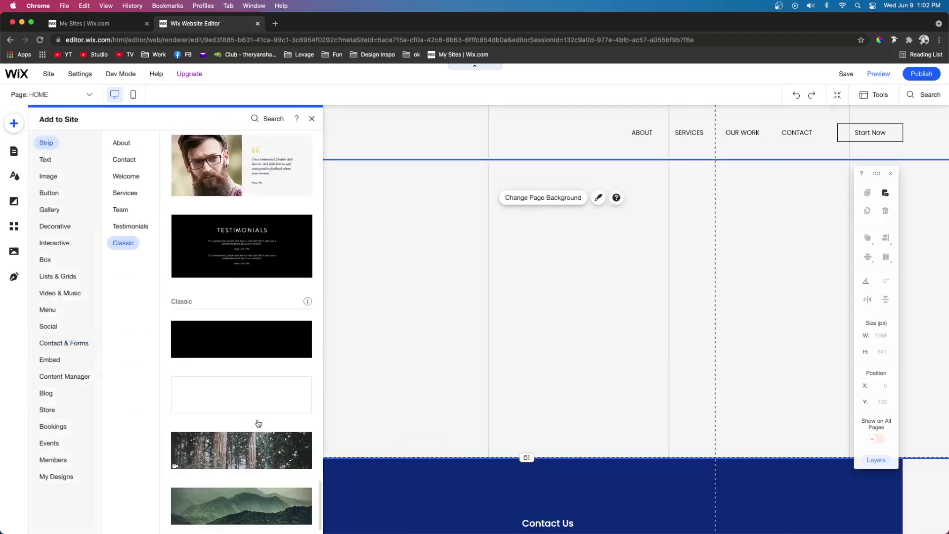
left_click_drag(289, 388, 536, 247)
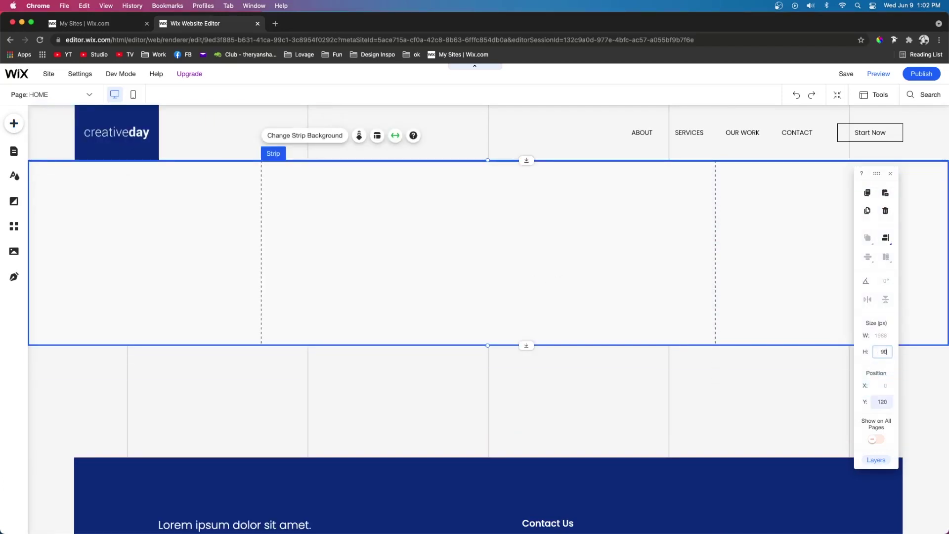
key("Return")
Reduce the new strip's background color opacity to 0%
left_click(289, 141)
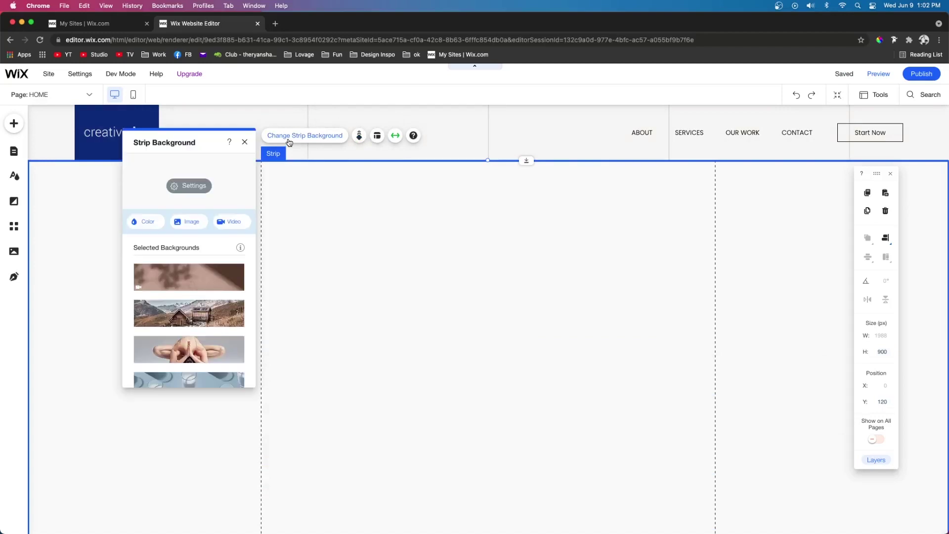
left_click(185, 192)
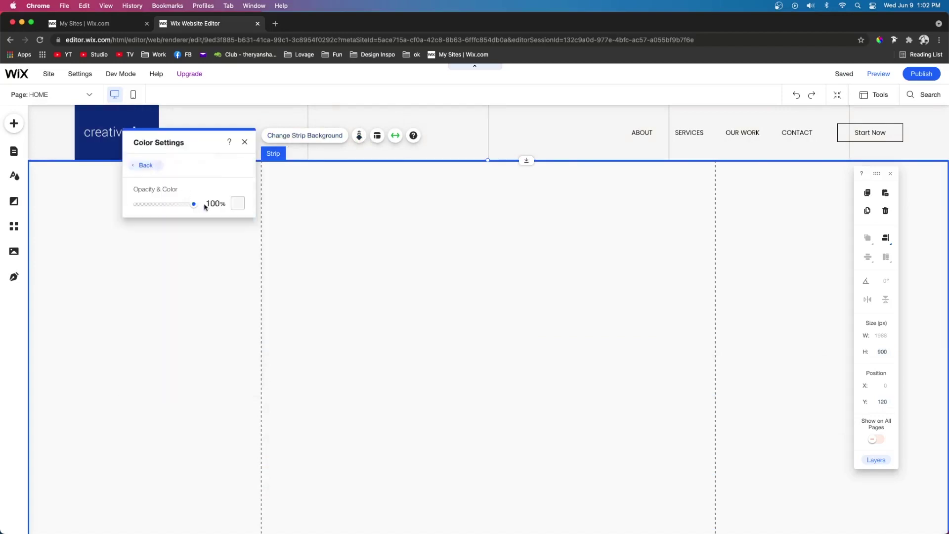
left_click_drag(193, 209, 82, 198)
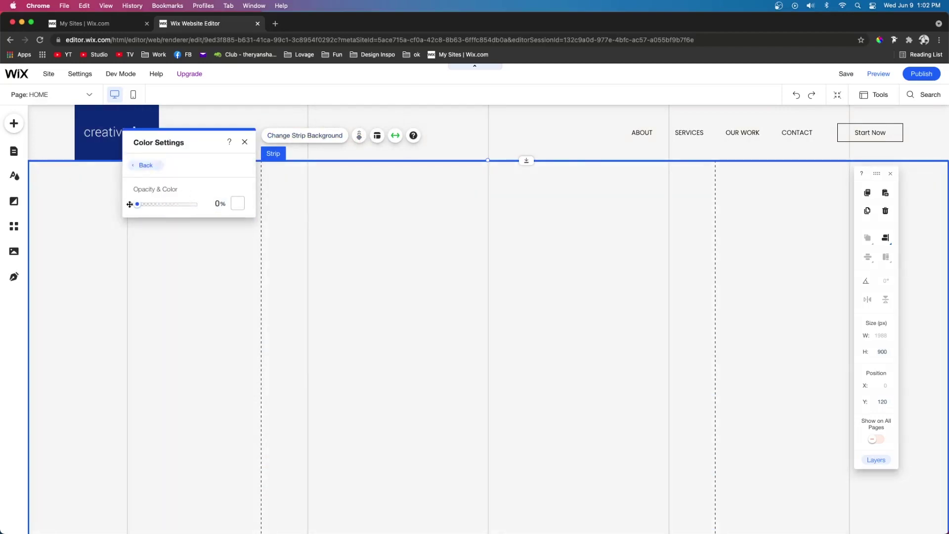
Split the transparent strip into two columns and align the first column's content to the right
left_click(577, 374)
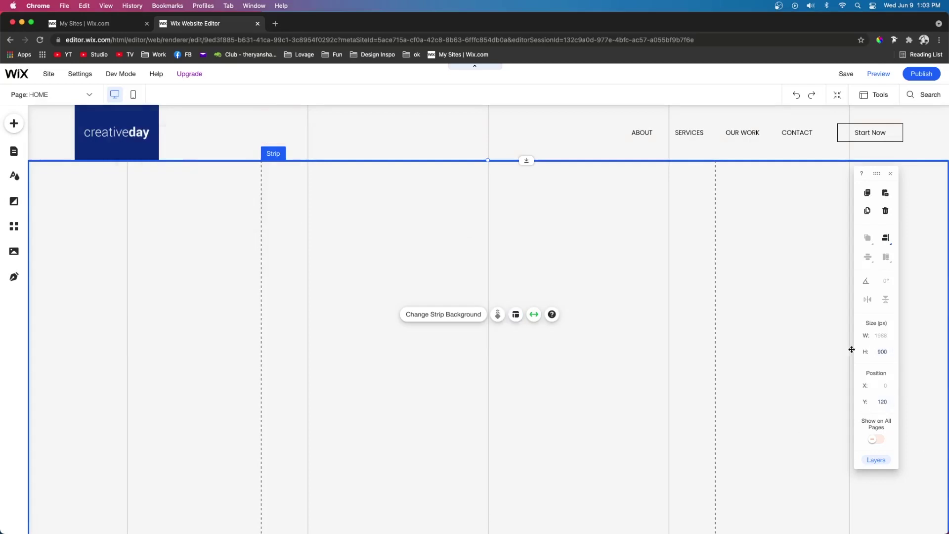
left_click(515, 315)
left_click(159, 183)
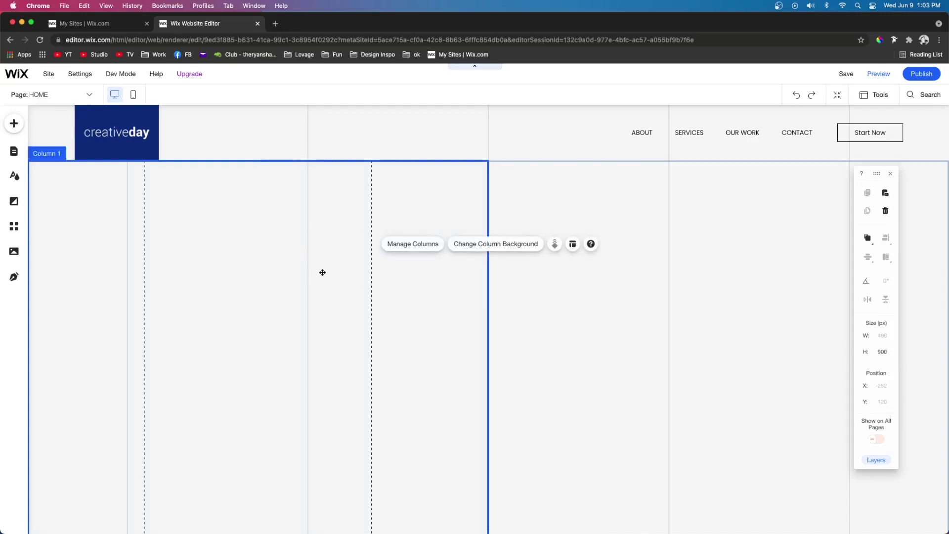
left_click(573, 246)
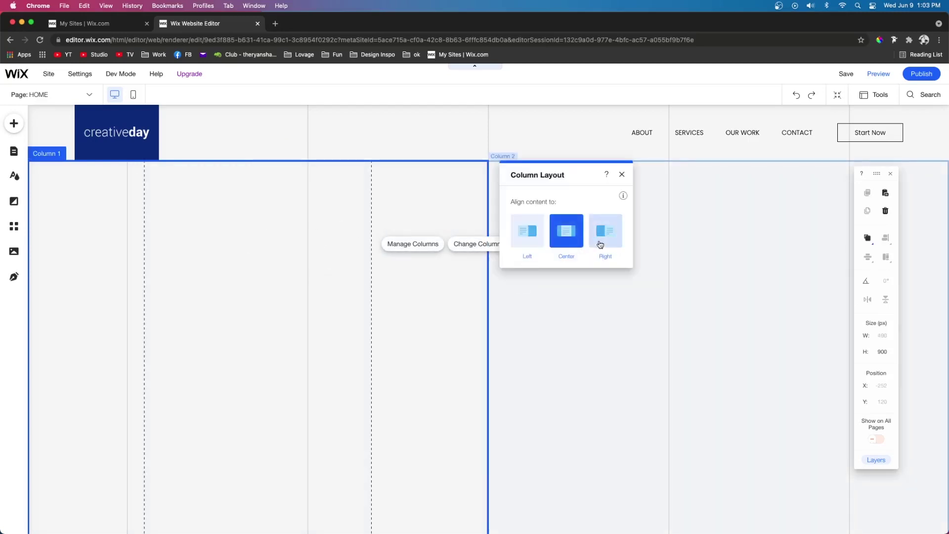
left_click(605, 243)
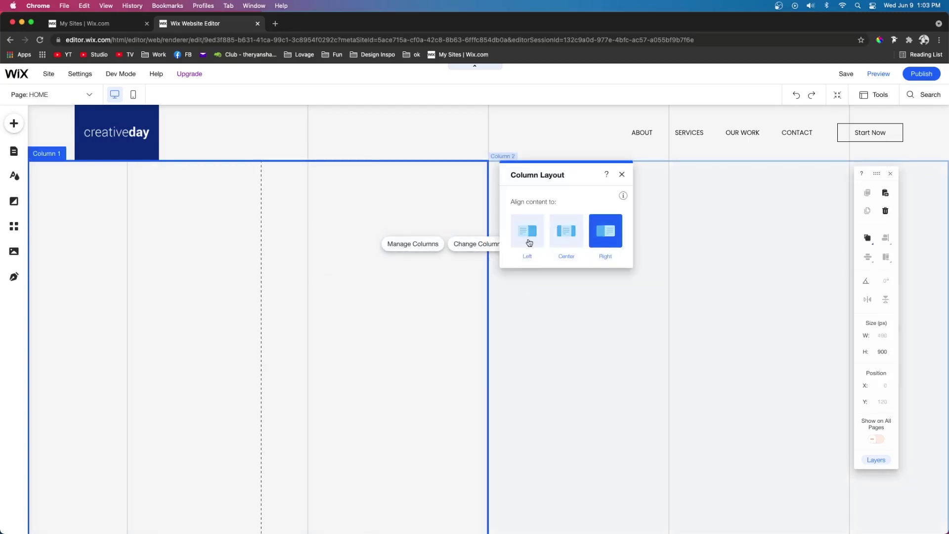
Add a dark blue container box to the first column, 900 px high, and widen it to fill the column
left_click(14, 127)
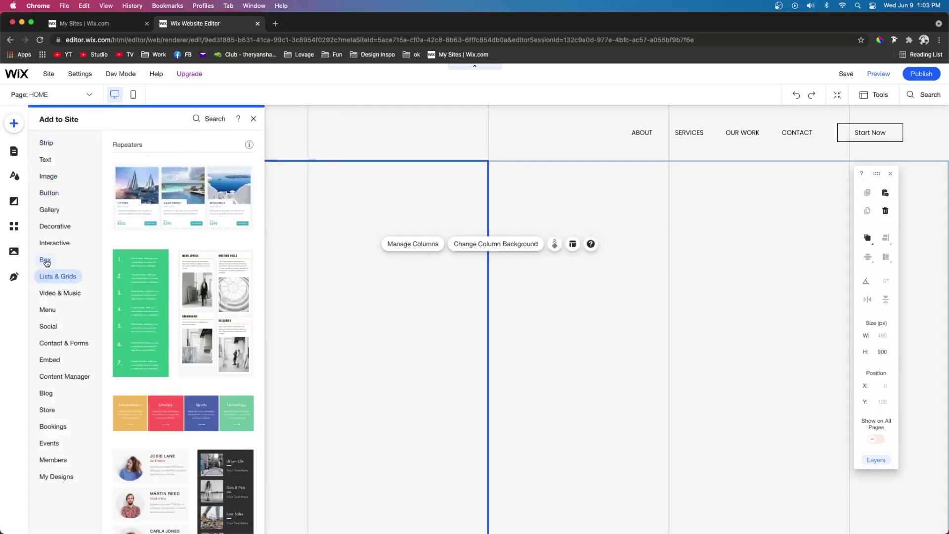
mouse_move(45, 260)
left_click_drag(220, 181, 398, 214)
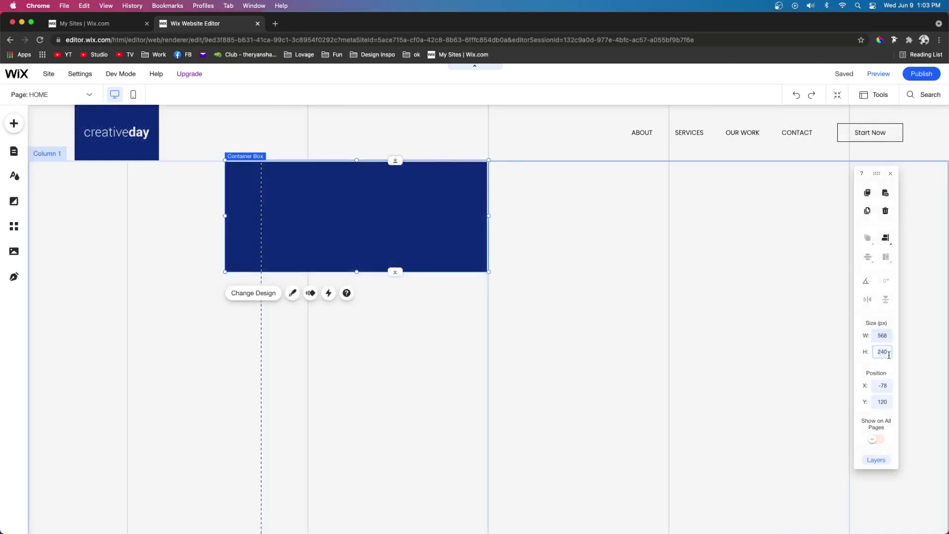
key("Return")
scroll(221, 290, "down", 3)
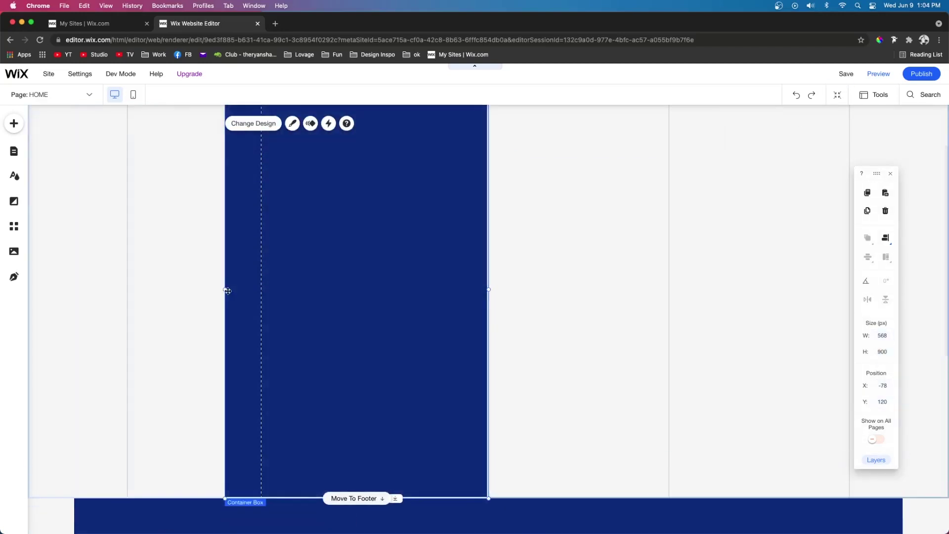
left_click_drag(224, 290, 74, 290)
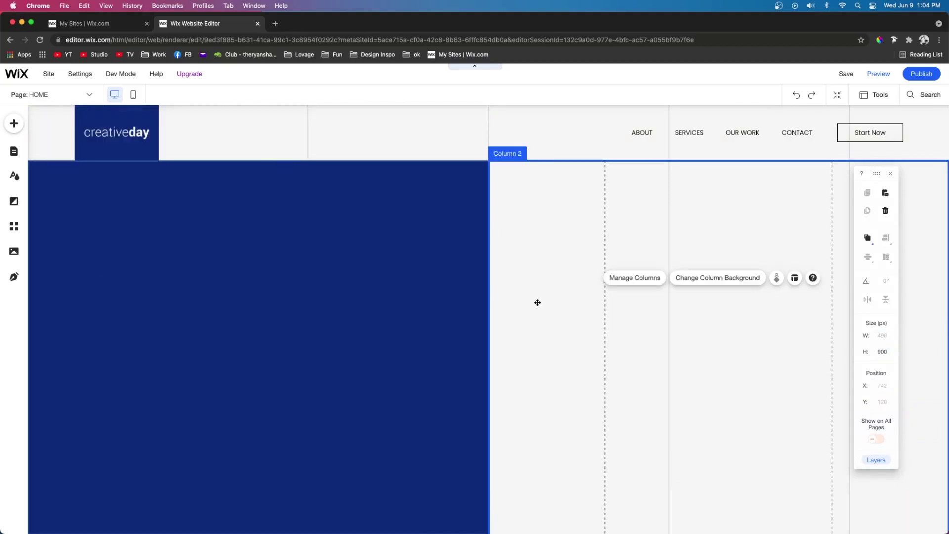
Move the two-column strip up to the top of the page (Y 0) so it sits behind the header
left_click(537, 306)
left_click(539, 297)
left_click_drag(539, 297, 541, 244)
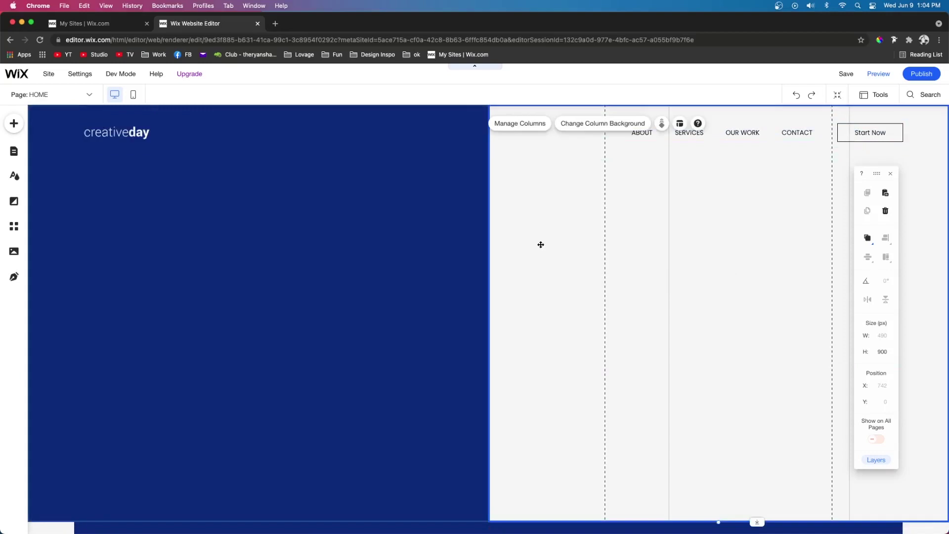
scroll(659, 350, "down", 5)
scroll(660, 350, "up", 5)
scroll(660, 350, "down", 3)
scroll(659, 349, "up", 3)
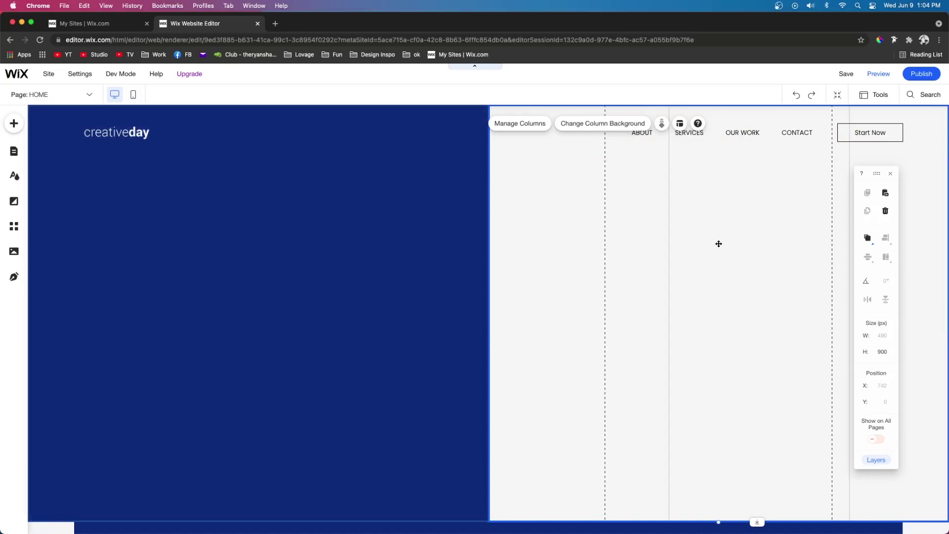
Add a blank strip between the two-column strip and the footer at Y 900 and set its height to 575 px
left_click(13, 123)
scroll(546, 355, "down", 2)
scroll(546, 355, "down", 3)
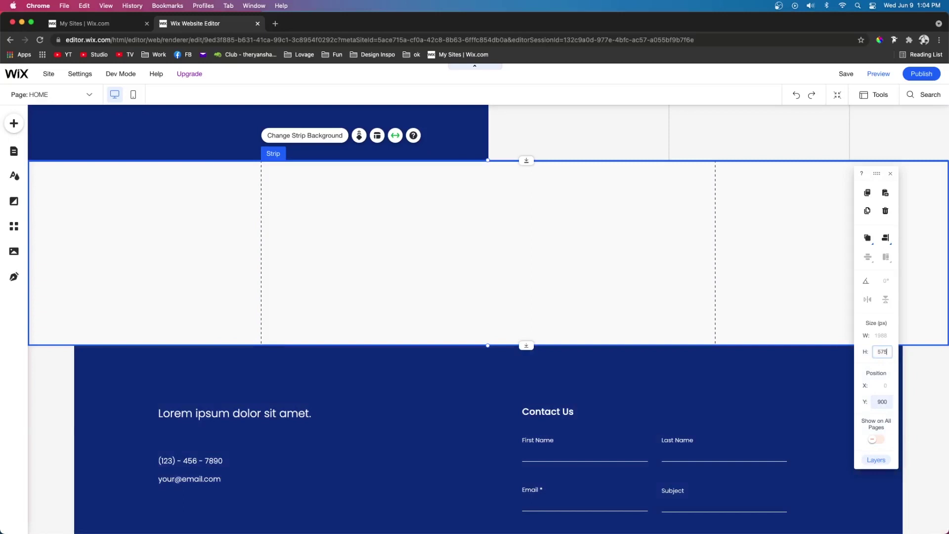
key("Return")
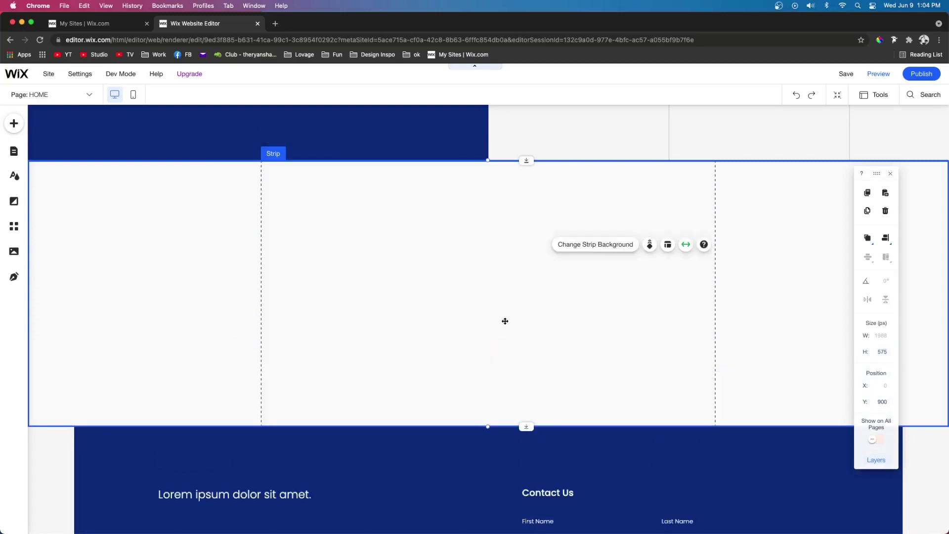
Make the new blank strip's background color fully transparent by setting its opacity to 0%
left_click(596, 244)
left_click(210, 188)
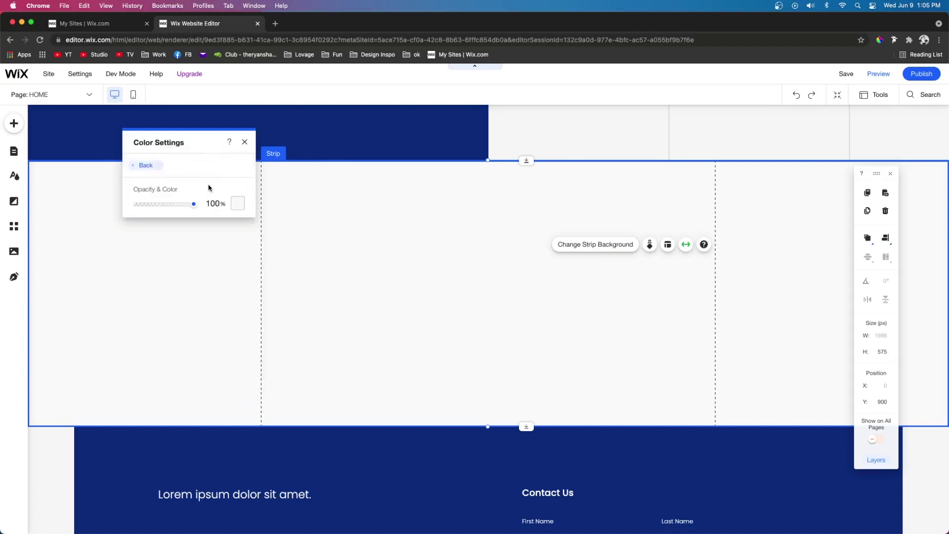
left_click_drag(193, 205, 15, 180)
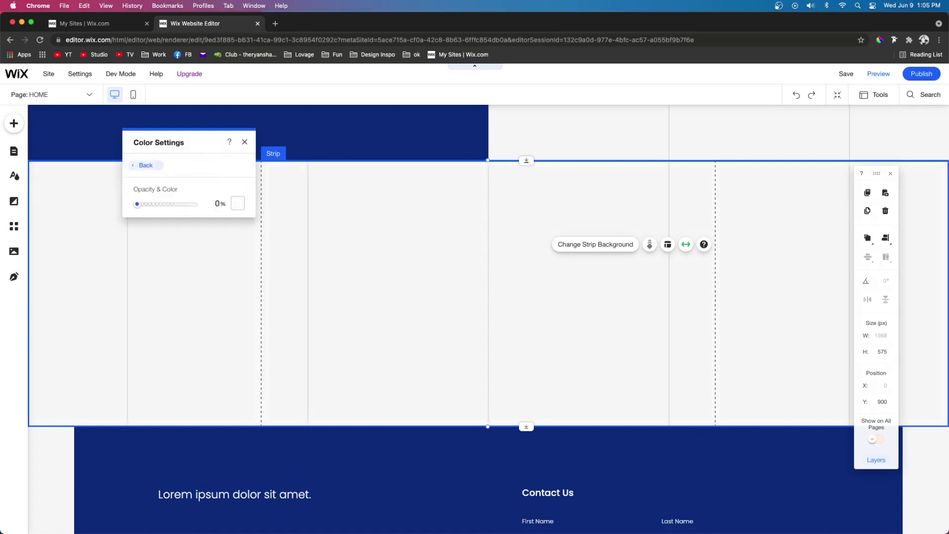
Split the transparent strip above the footer into three columns
left_click(668, 244)
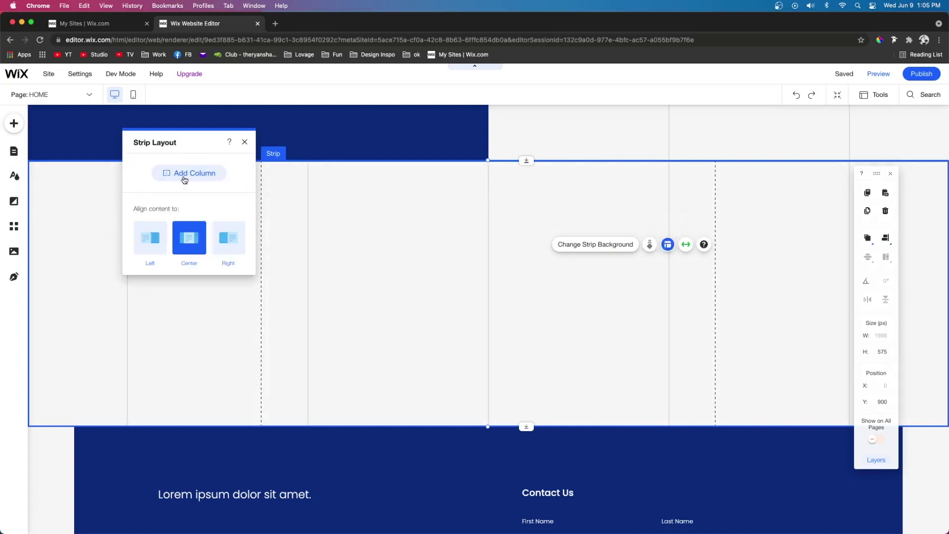
left_click(196, 172)
left_click(583, 244)
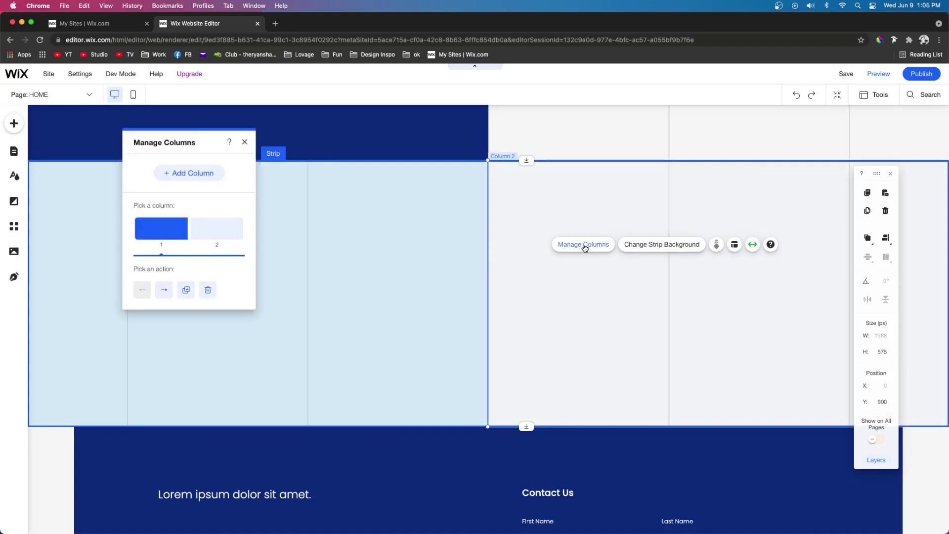
left_click(180, 173)
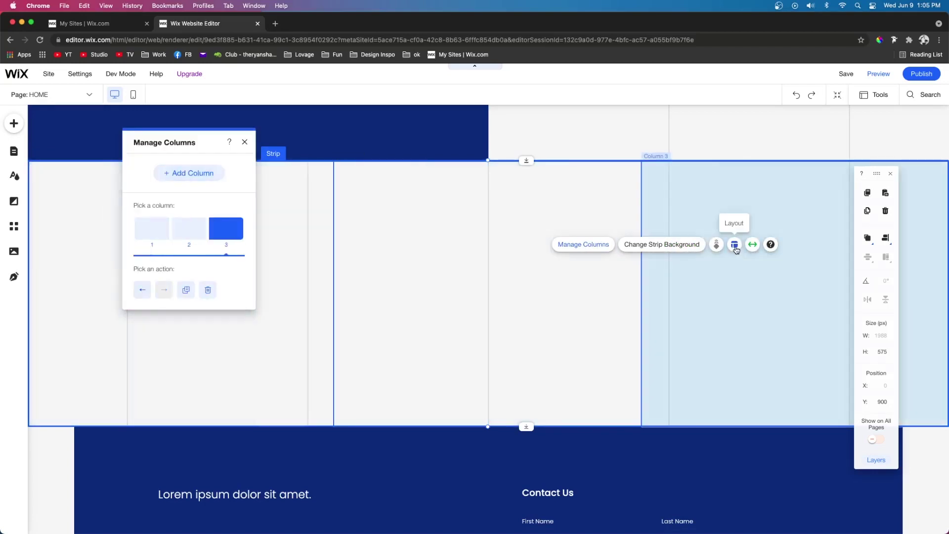
Customize the three-column strip's proportions to a narrow first column and two wider columns of about equal width
left_click(735, 245)
scroll(300, 271, "down", 1)
scroll(300, 272, "up", 2)
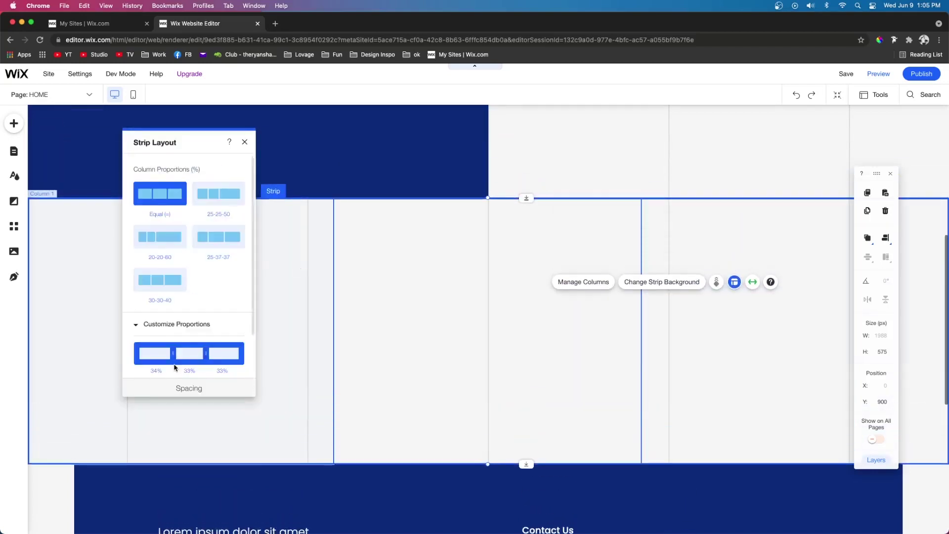
left_click_drag(174, 353, 197, 343)
scroll(157, 346, "down", 1)
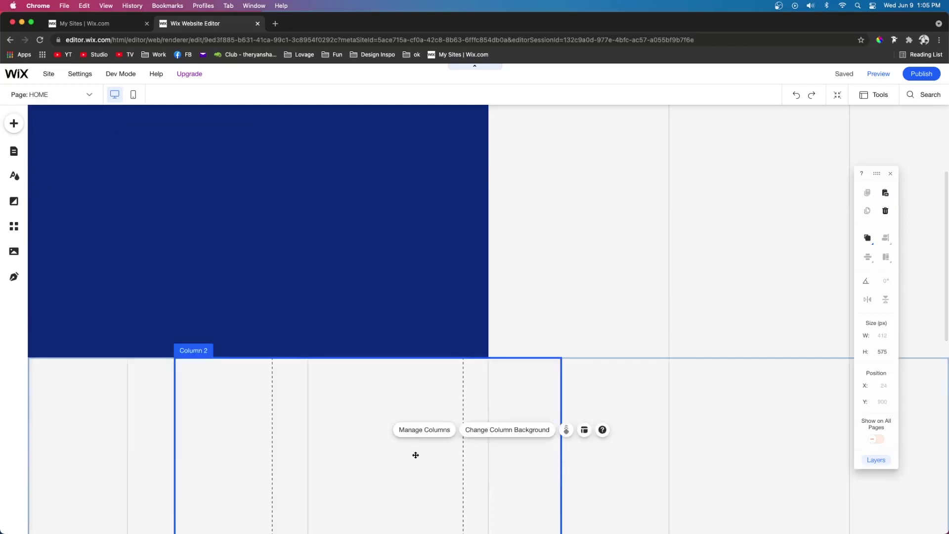
Move the column strip up over the hero area of the page, to about Y 197
left_click_drag(415, 454, 454, 159)
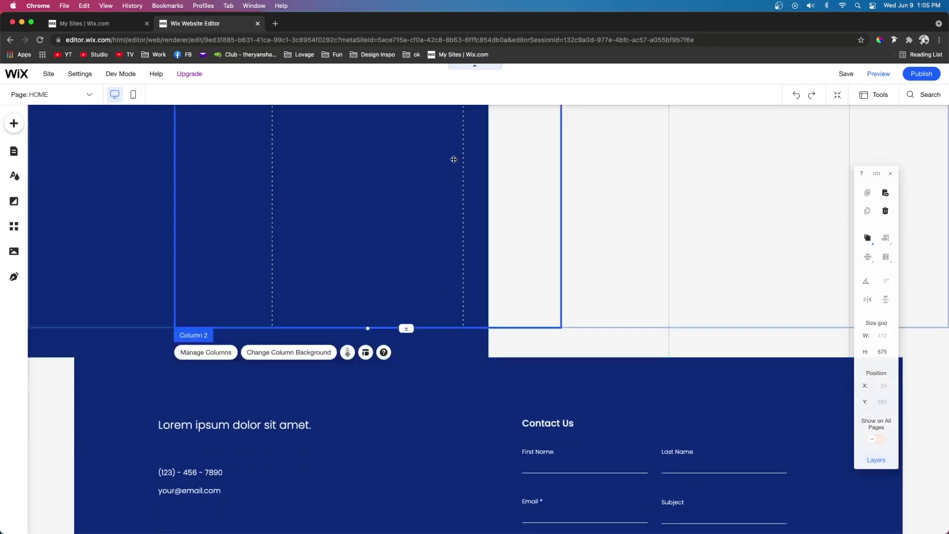
scroll(453, 160, "up", 4)
left_click_drag(403, 302, 375, 262)
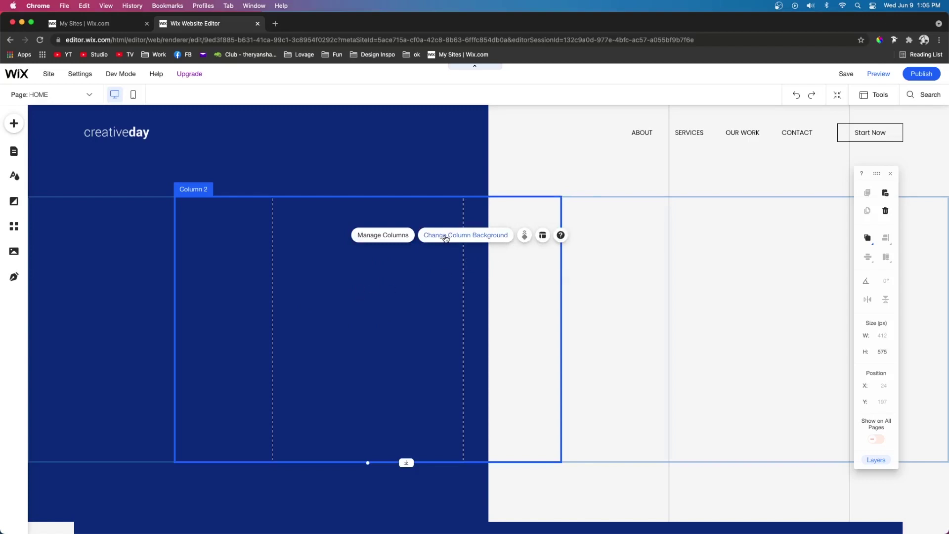
Give Column 2 the white curved-building image as its background and apply the Parallax scroll effect
left_click(446, 237)
left_click(649, 294)
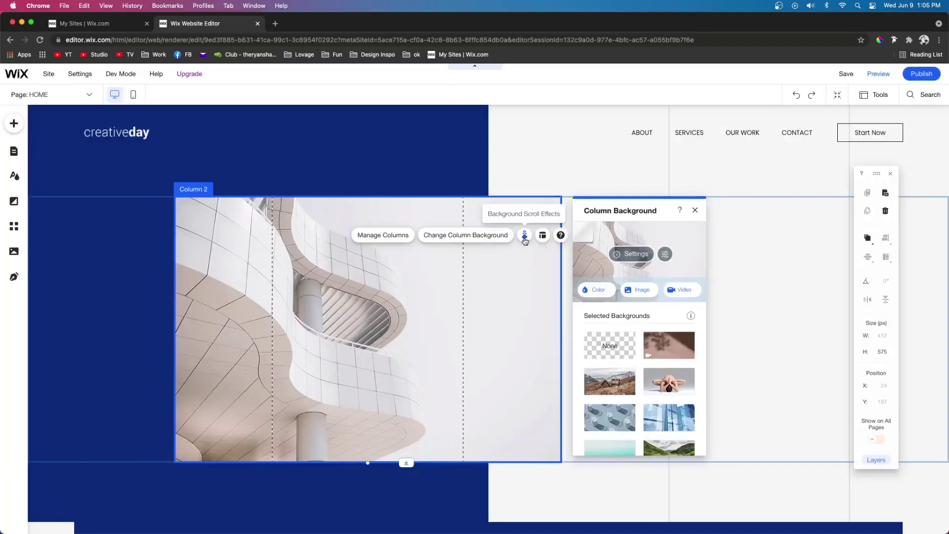
left_click(524, 236)
left_click(640, 249)
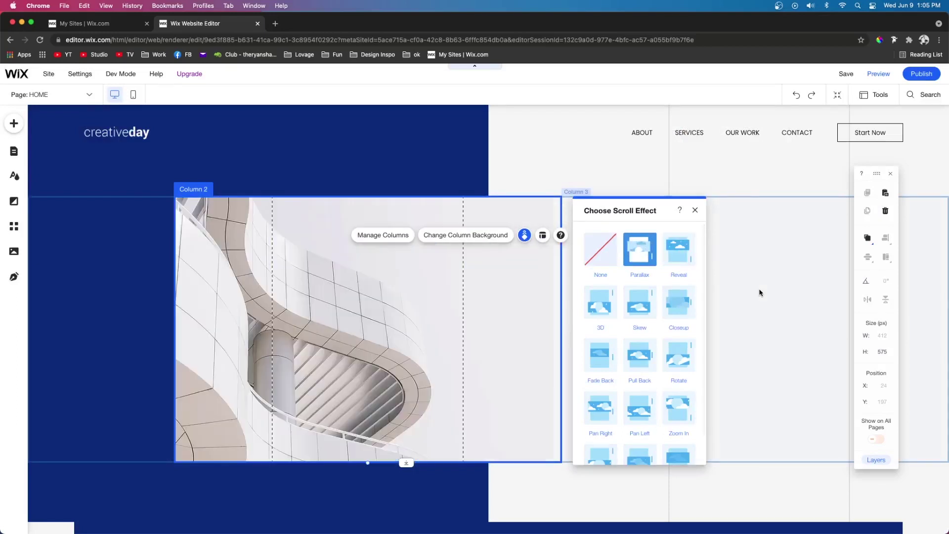
Open the Column 3 headline for editing, and check how the parallax image column behaves while moving through the page
left_click(698, 297)
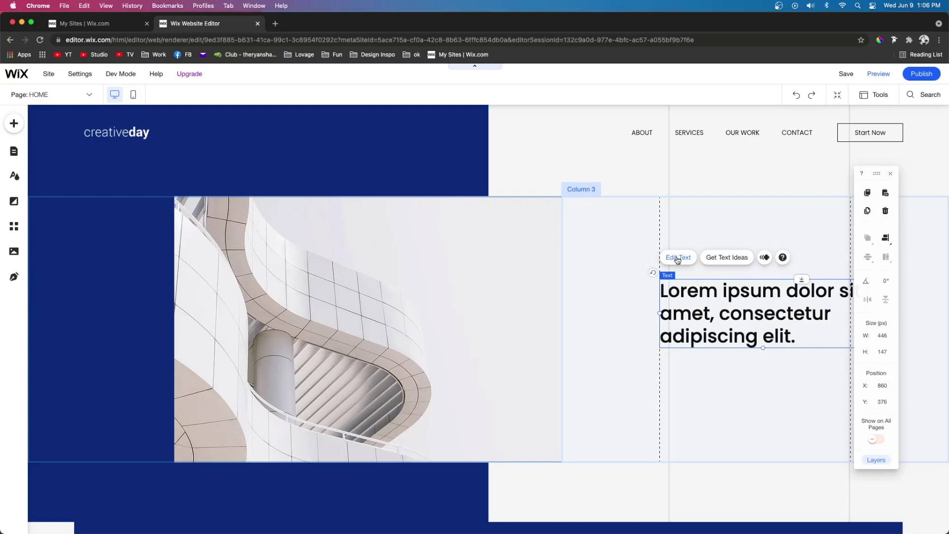
left_click(678, 258)
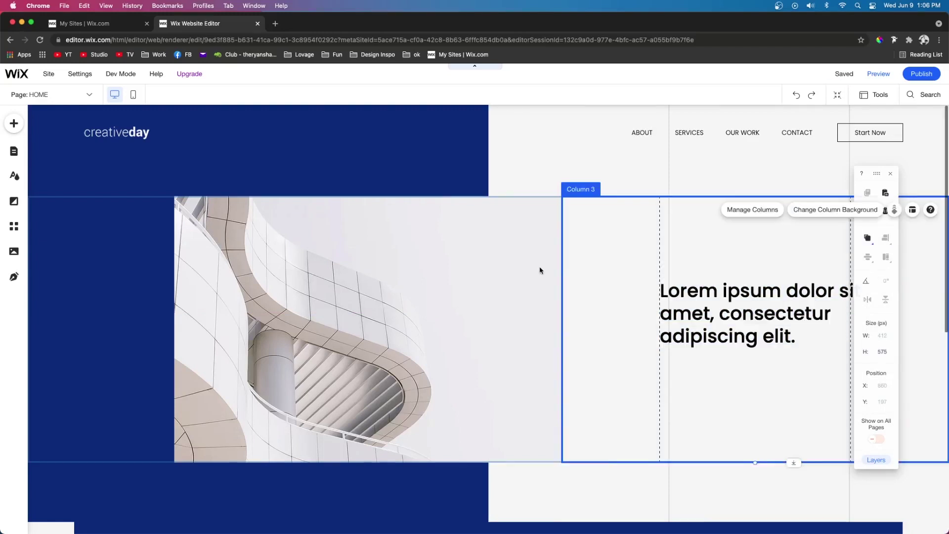
scroll(540, 268, "down", 3)
scroll(540, 268, "up", 3)
scroll(540, 268, "down", 4)
scroll(539, 268, "up", 4)
scroll(539, 268, "down", 2)
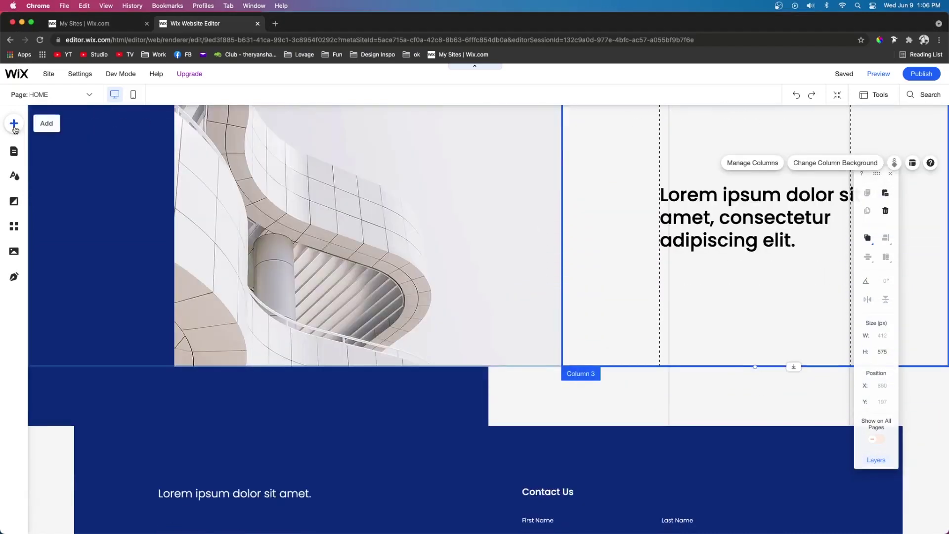
Add a blank strip below the hero section at Y 900 and make its background color fully transparent
left_click(15, 130)
left_click(239, 396)
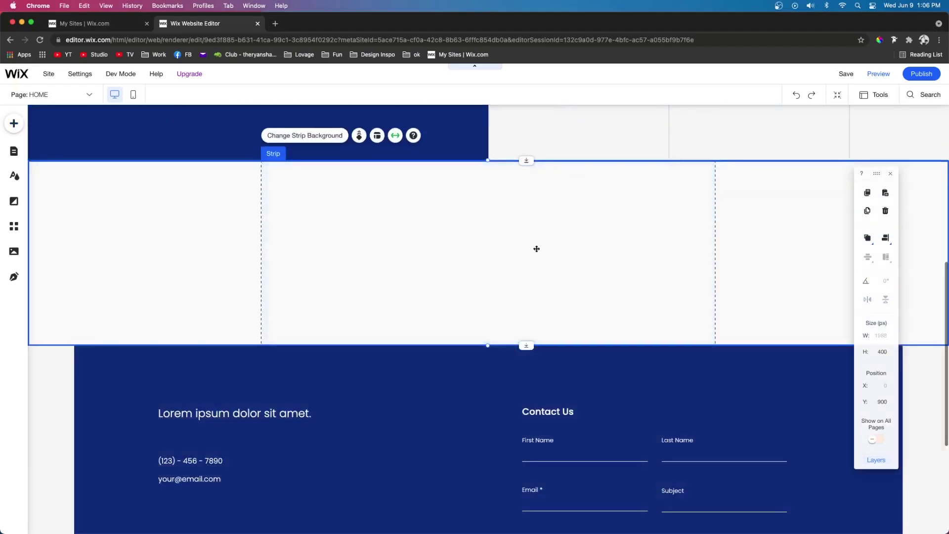
left_click(316, 137)
left_click(191, 189)
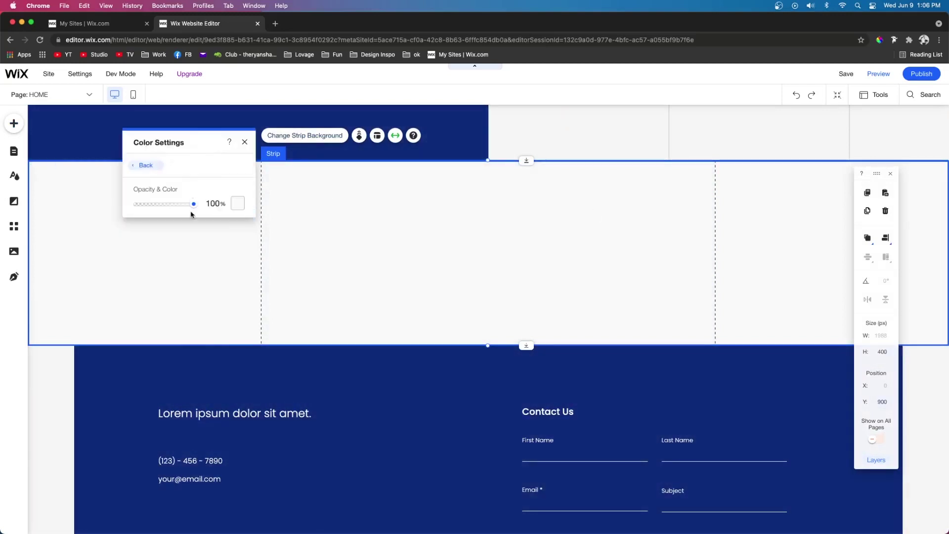
left_click_drag(193, 205, 71, 196)
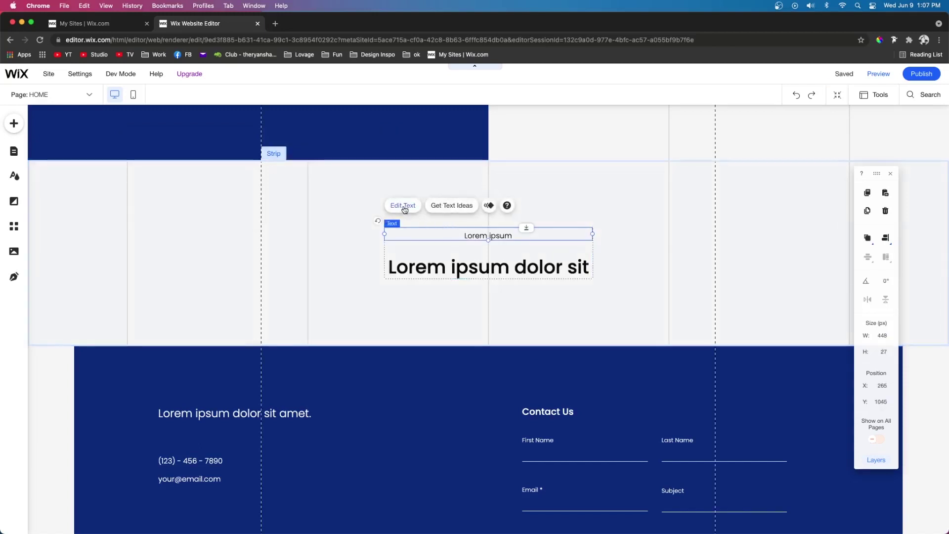
Examine the text settings of the small caption and the large heading in the new strip
left_click(403, 206)
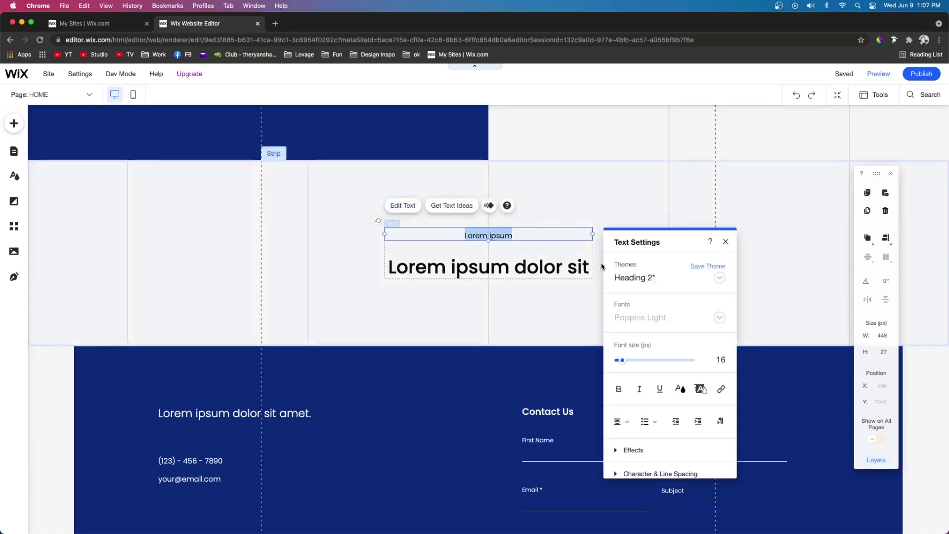
left_click(501, 274)
left_click(403, 233)
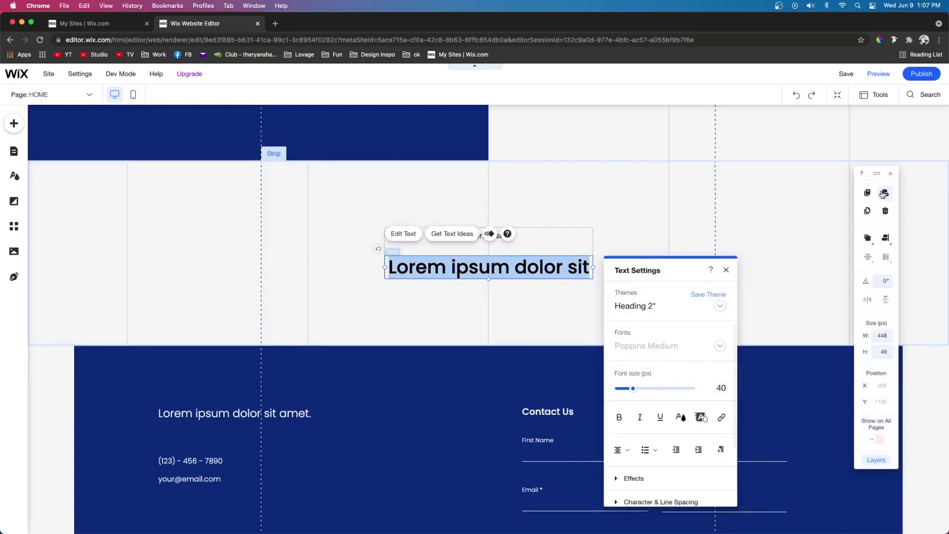
left_click(181, 284)
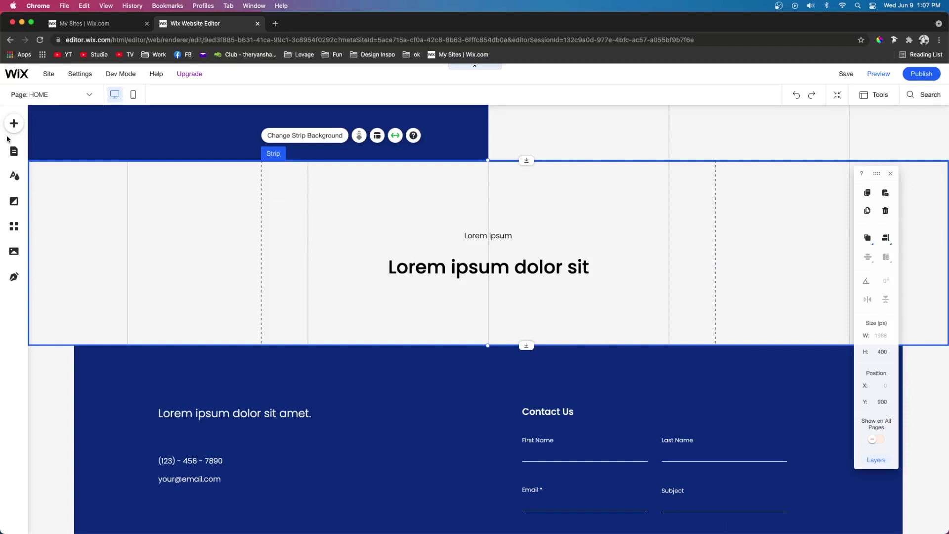
Add the thin Plus Sign basic shape found by searching for "plus" and recolor it light gray
left_click(14, 123)
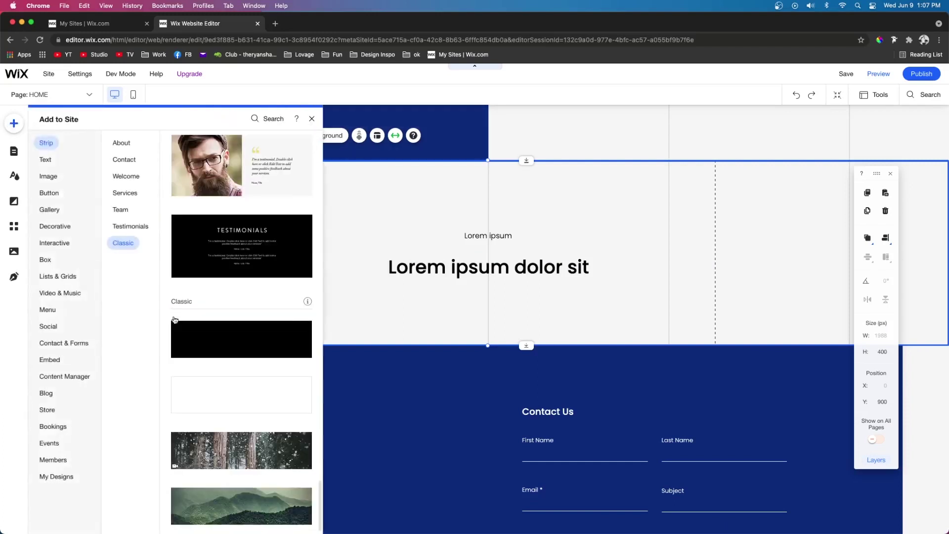
left_click(55, 226)
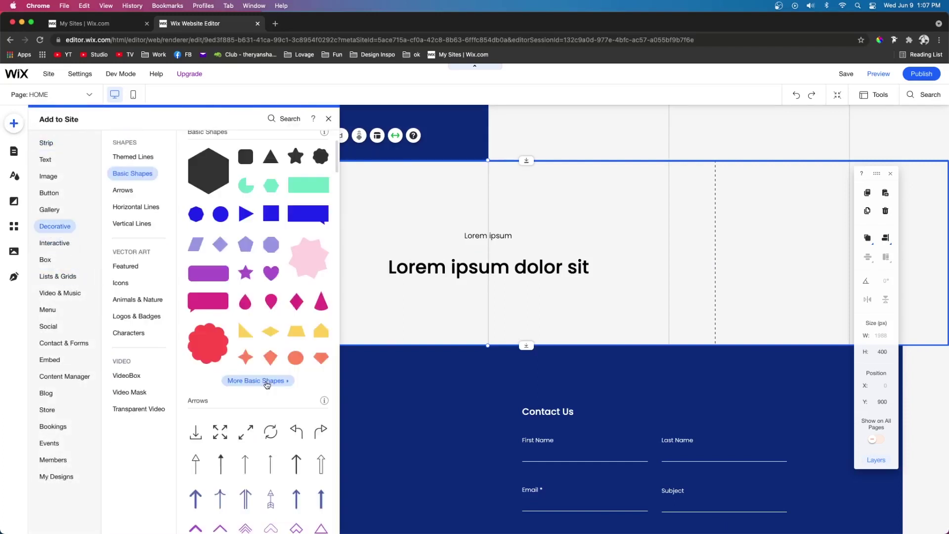
left_click(267, 380)
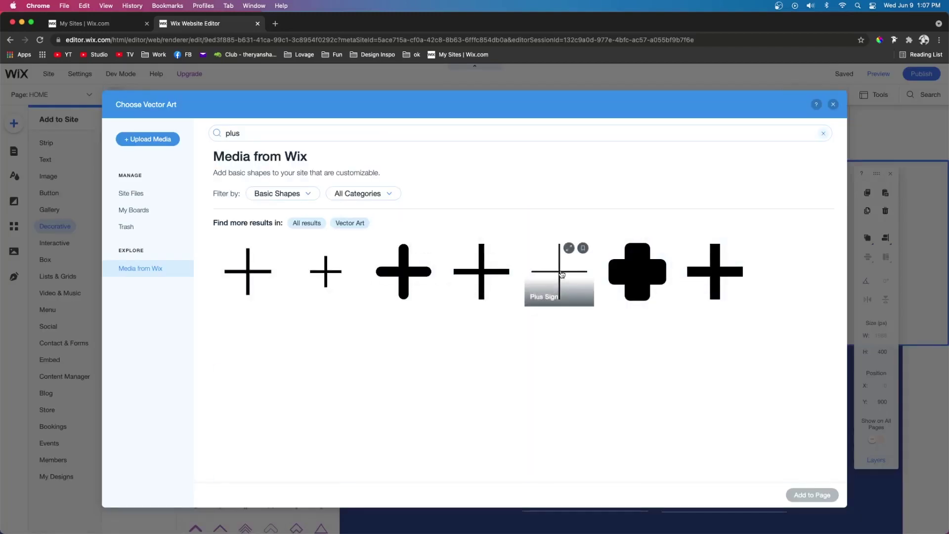
double_click(561, 275)
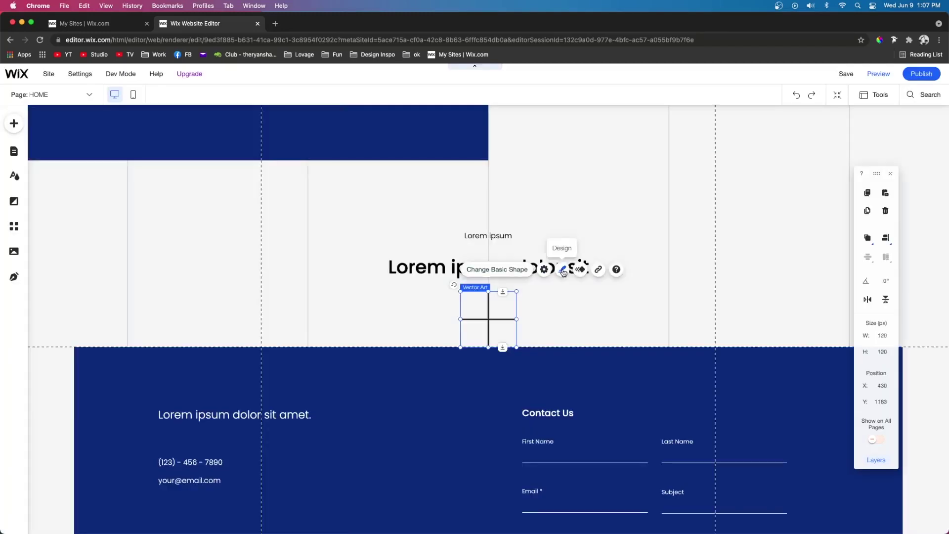
left_click(562, 271)
left_click(431, 190)
left_click(359, 198)
Shrink the plus sign to 30 × 30 px and place copies on the strip's outer right and left vertical lines
left_click_drag(517, 349, 851, 202)
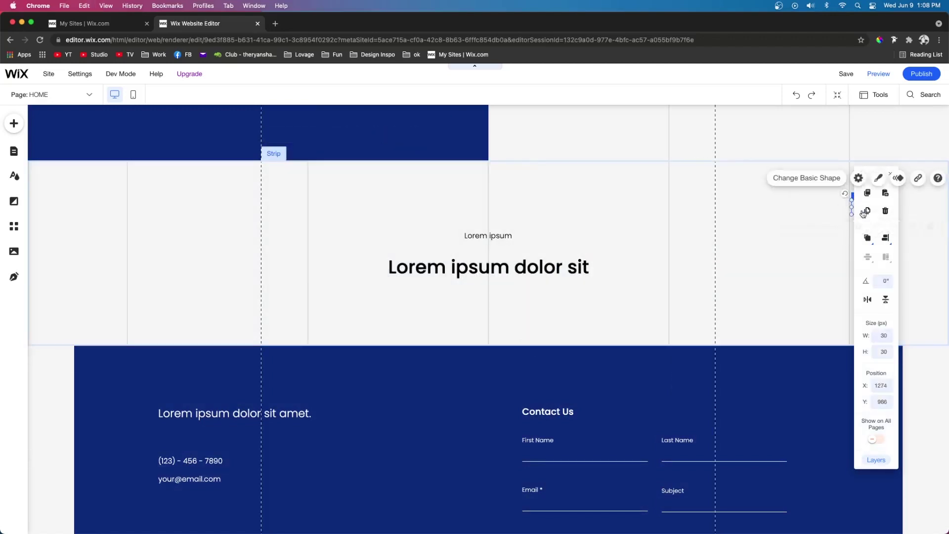
left_click_drag(852, 202, 127, 319)
left_click(333, 303)
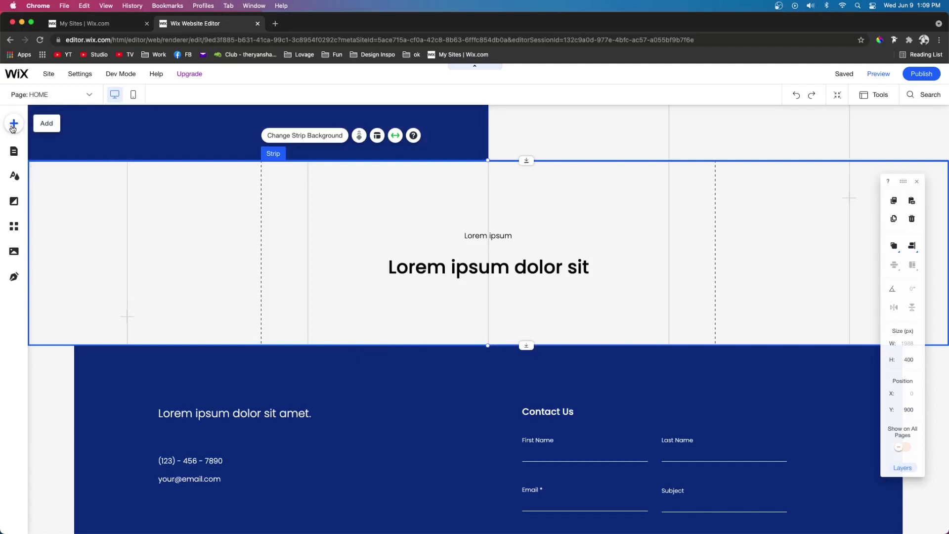
Add another blank Classic strip below the heading strip at Y 1300 and set its height to 1000 px
left_click(13, 126)
left_click(46, 159)
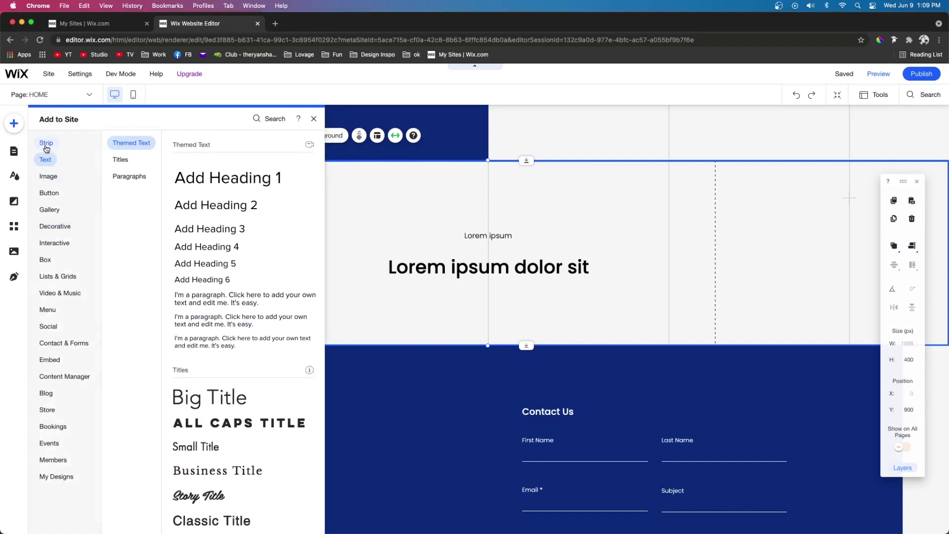
left_click(46, 144)
scroll(204, 353, "down", 5)
left_click_drag(210, 399, 560, 319)
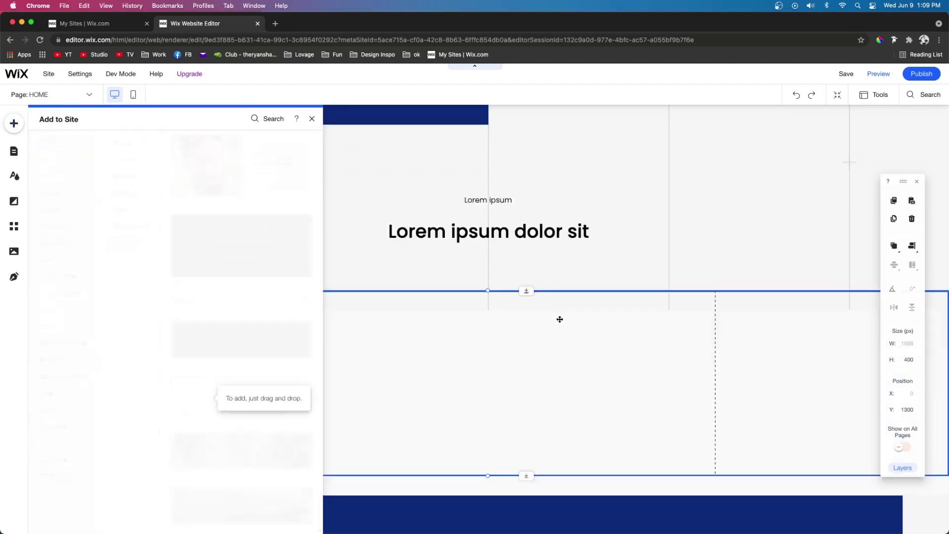
left_click(915, 358)
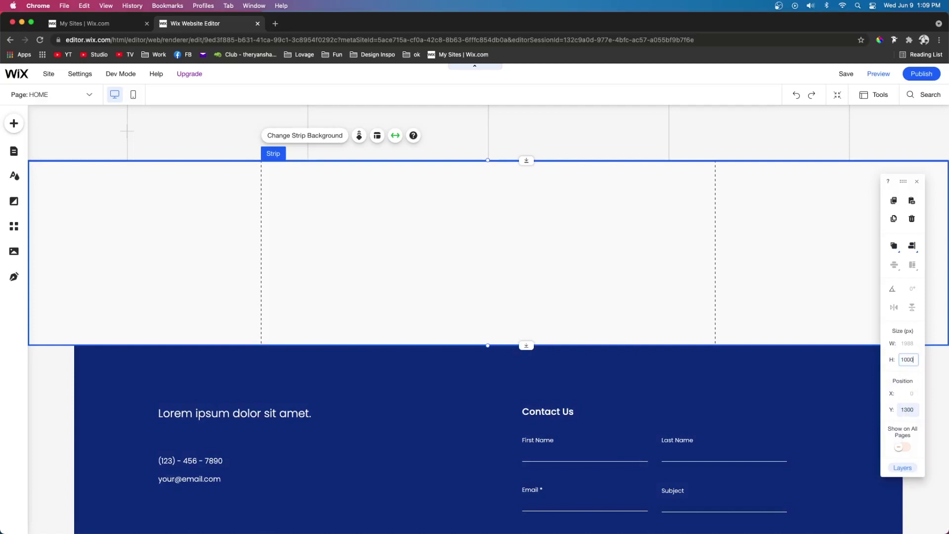
key("Return")
Make the tall strip's background transparent and add a column to split it in two
left_click(564, 236)
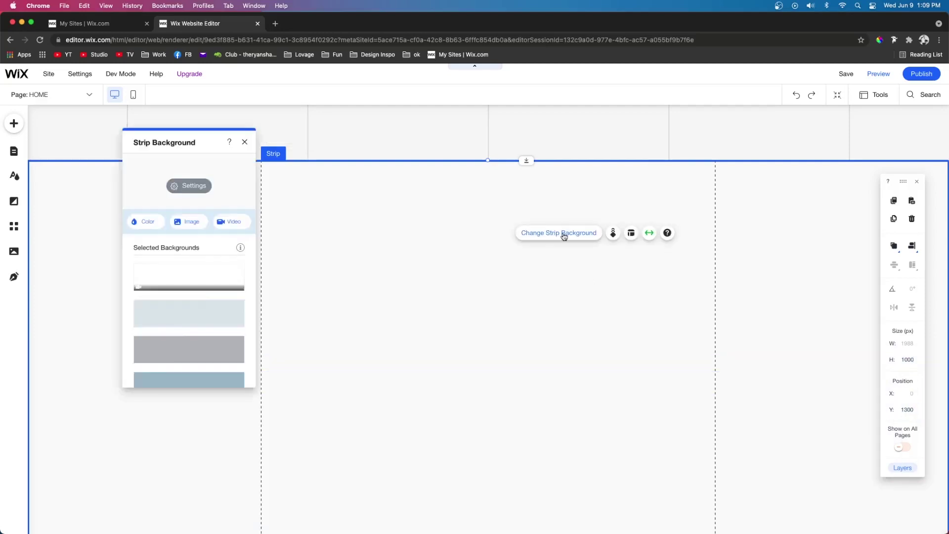
left_click(194, 189)
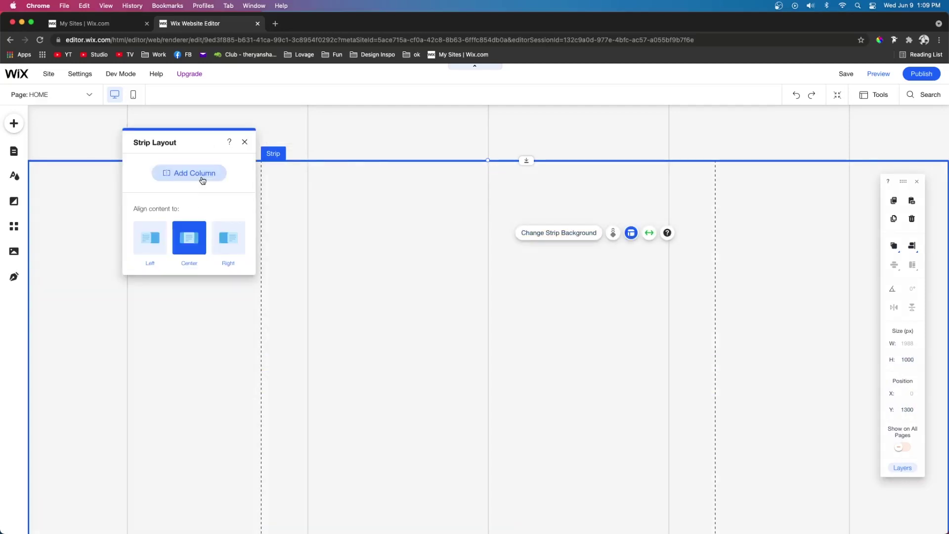
left_click(202, 178)
left_click(236, 244)
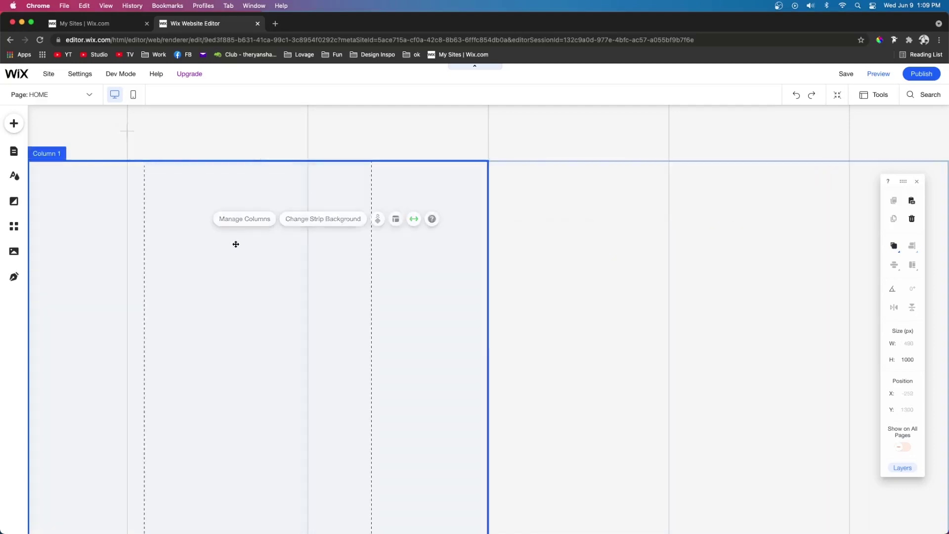
Place a Heading 6 text in the tall strip's second column and replace its wording with "02"
scroll(139, 163, "down", 1)
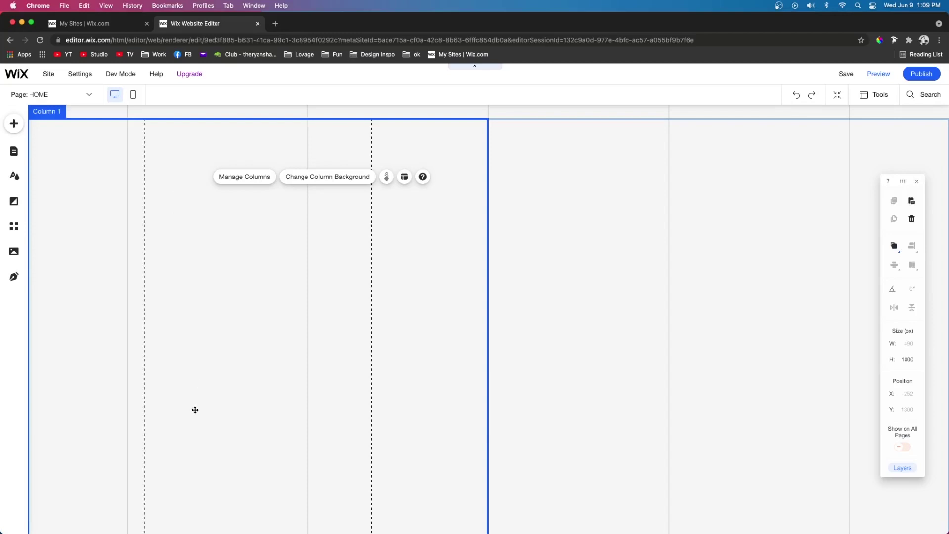
scroll(200, 414, "up", 2)
scroll(200, 415, "down", 3)
left_click(14, 123)
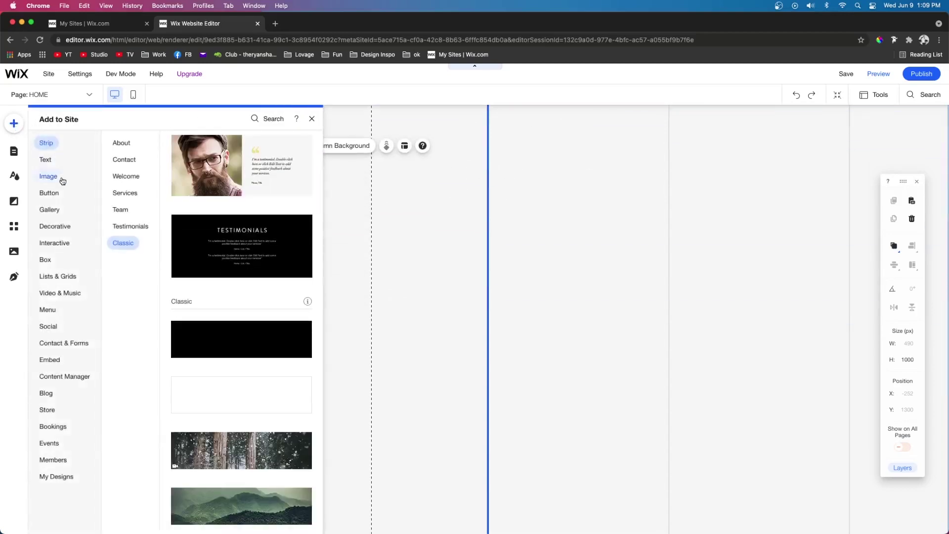
left_click(46, 162)
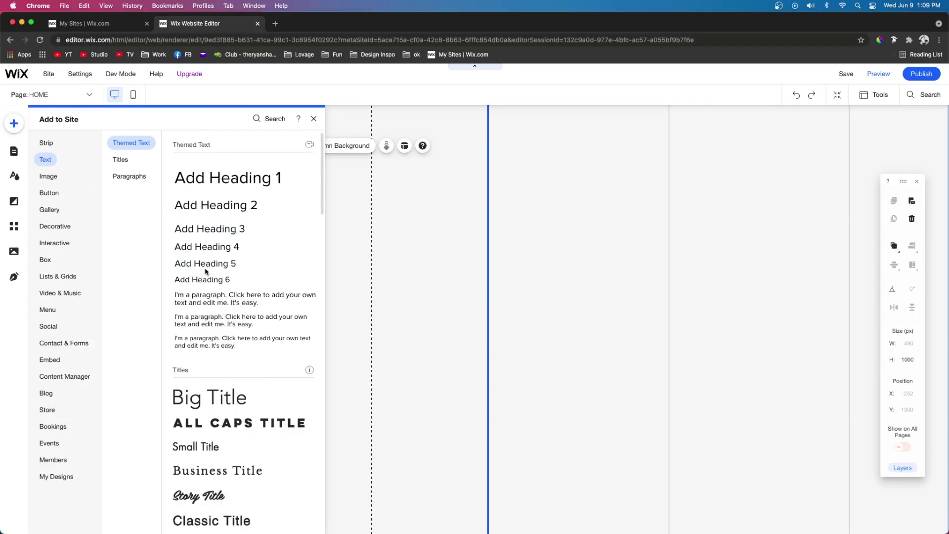
left_click_drag(198, 281, 673, 221)
double_click(656, 195)
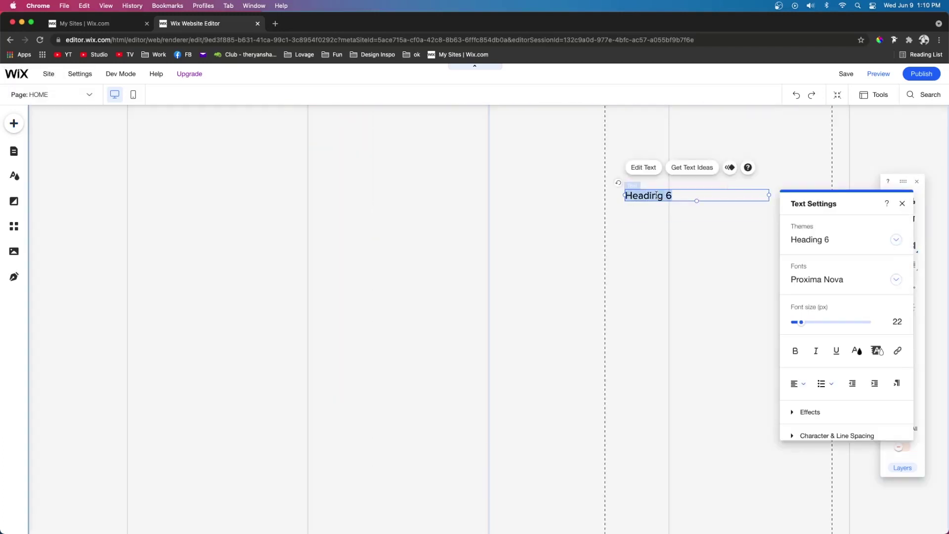
type("01")
key("BackSpace")
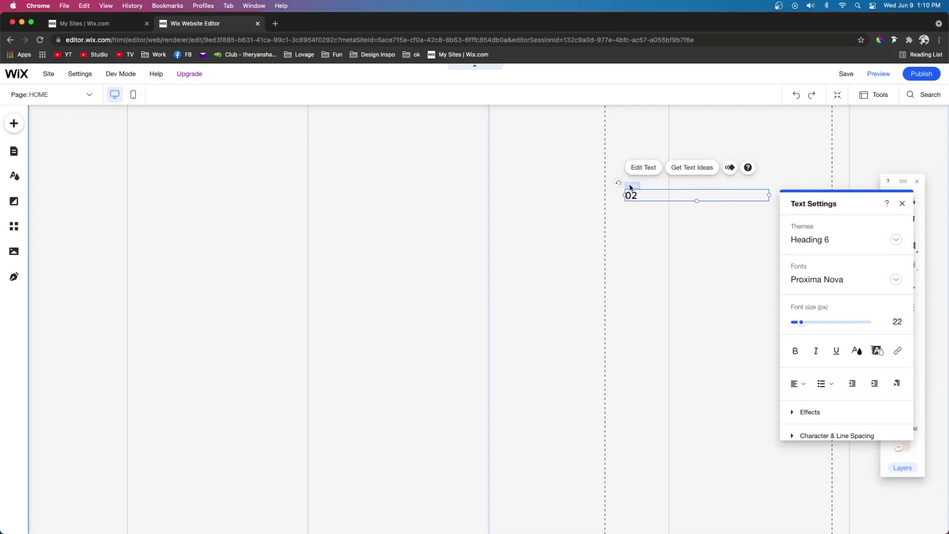
Change the "02" text's font to Poppins Light and align it to the column's left guide at X 742, Y 1432
double_click(637, 195)
left_click(831, 284)
left_click(868, 339)
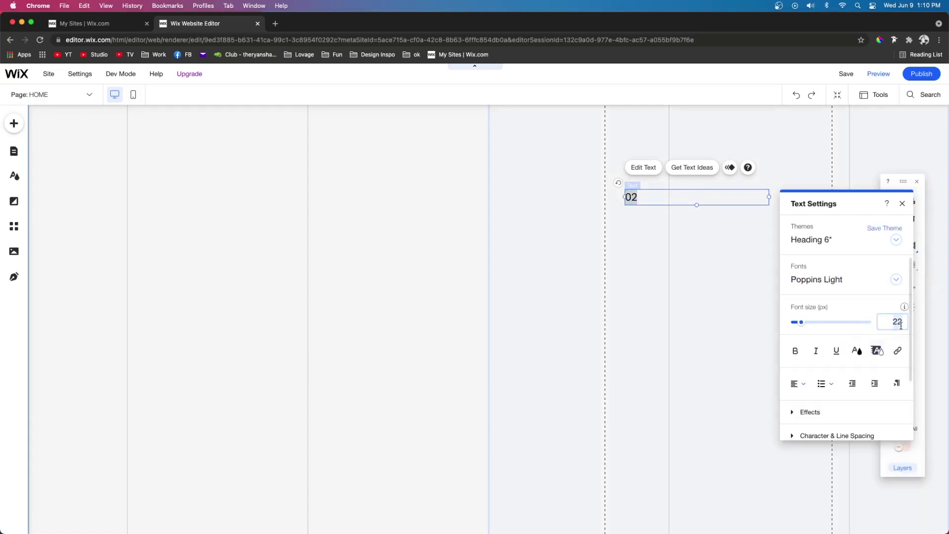
left_click(677, 254)
left_click_drag(634, 197, 615, 157)
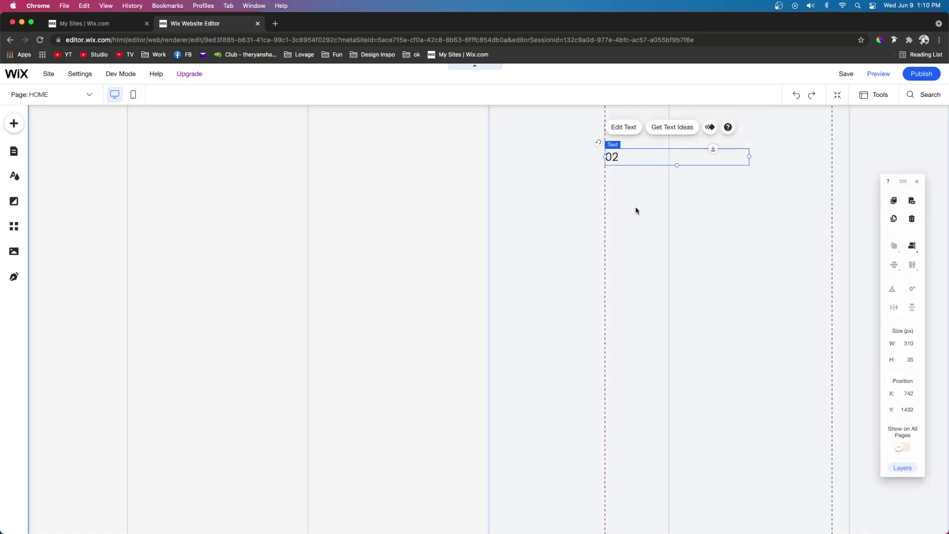
Add the pointed building photo from the uploaded site images and set its size to 500 by 350 px
left_click(14, 123)
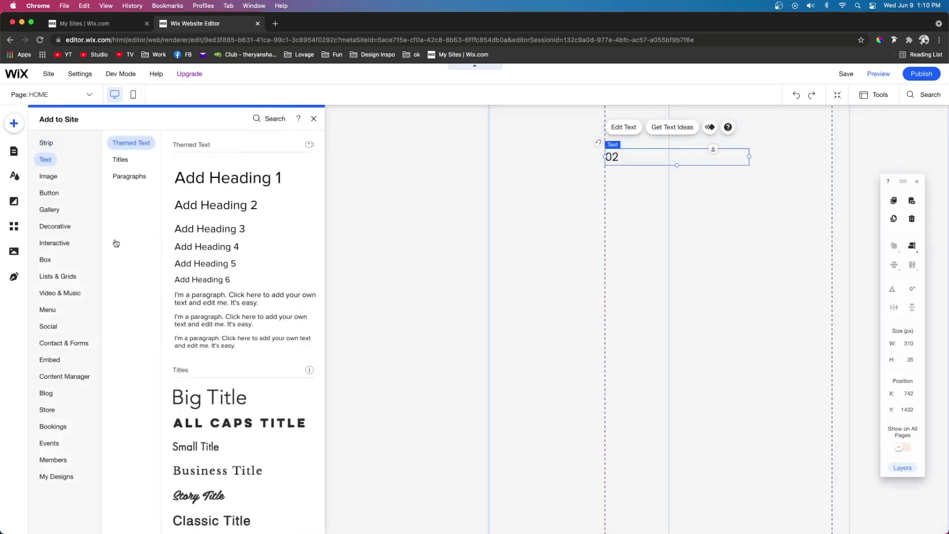
left_click(48, 181)
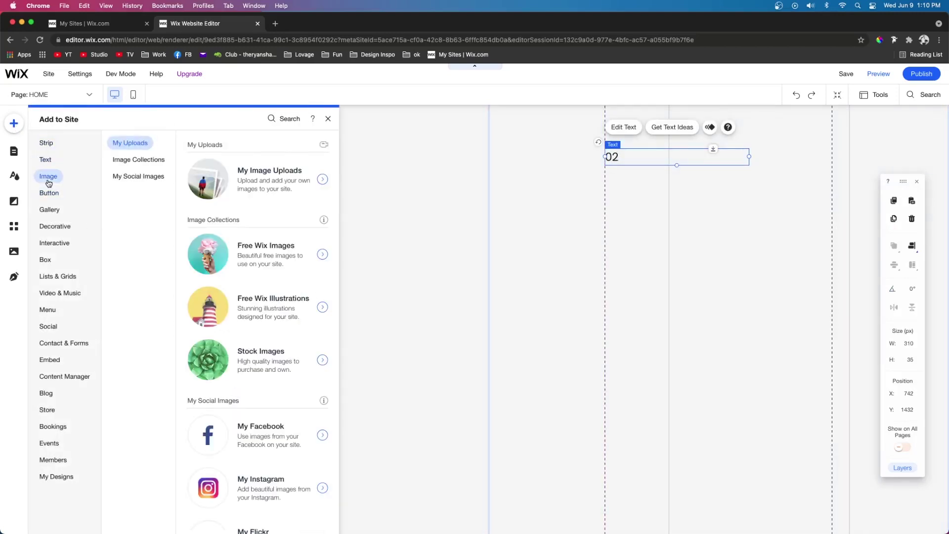
left_click(260, 179)
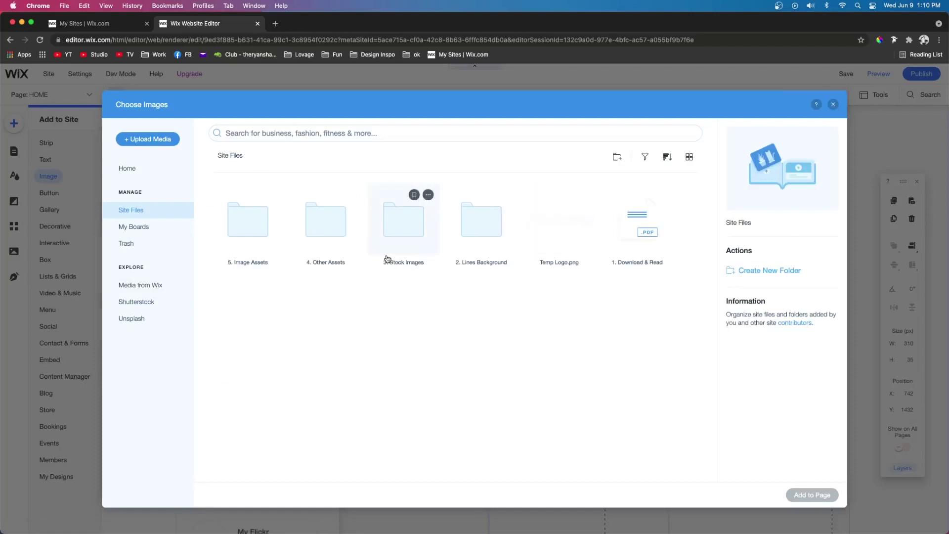
left_click(913, 344)
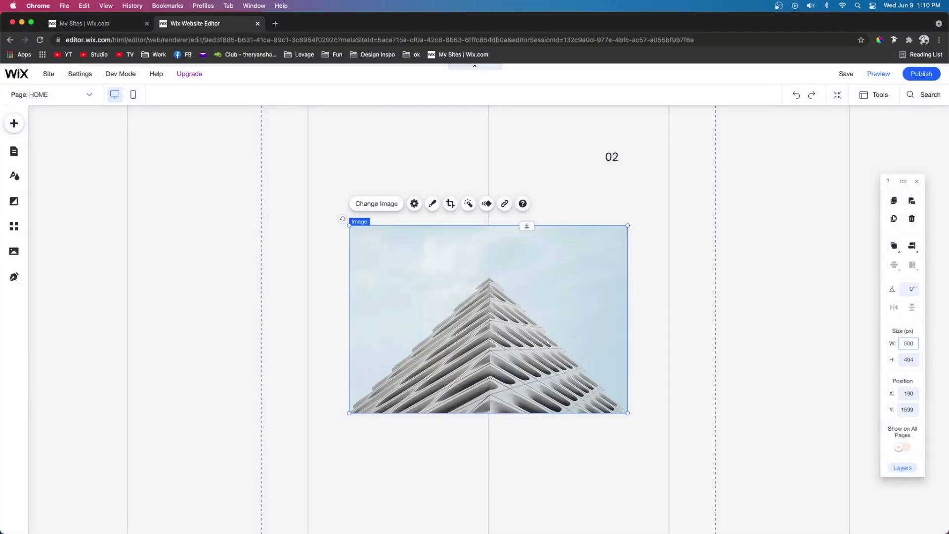
key("Return")
left_click(914, 360)
type("350")
key("Return")
Move the building photo into the second column below the "02" text at X 742, Y 1497
left_click_drag(455, 275, 712, 218)
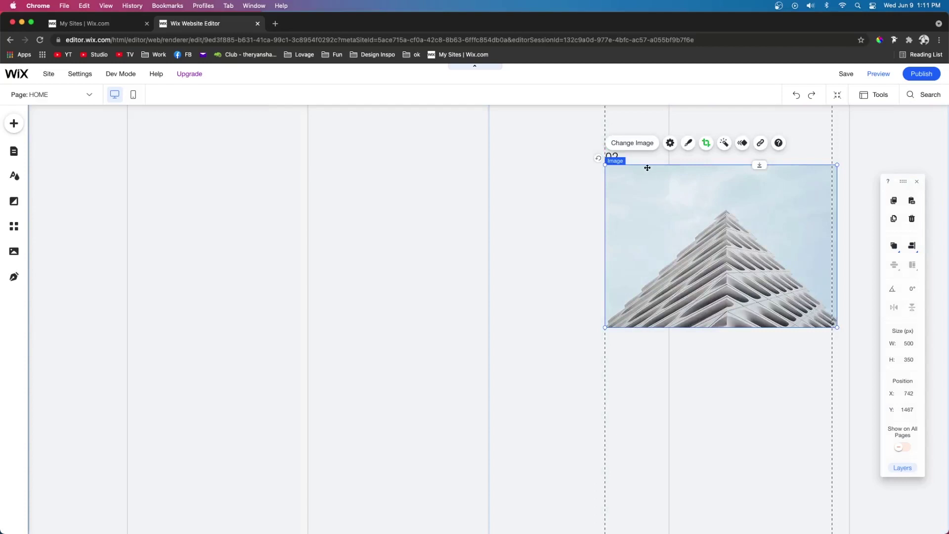
key("shift+Down")
key("shift+Down")
key("shift+Down")
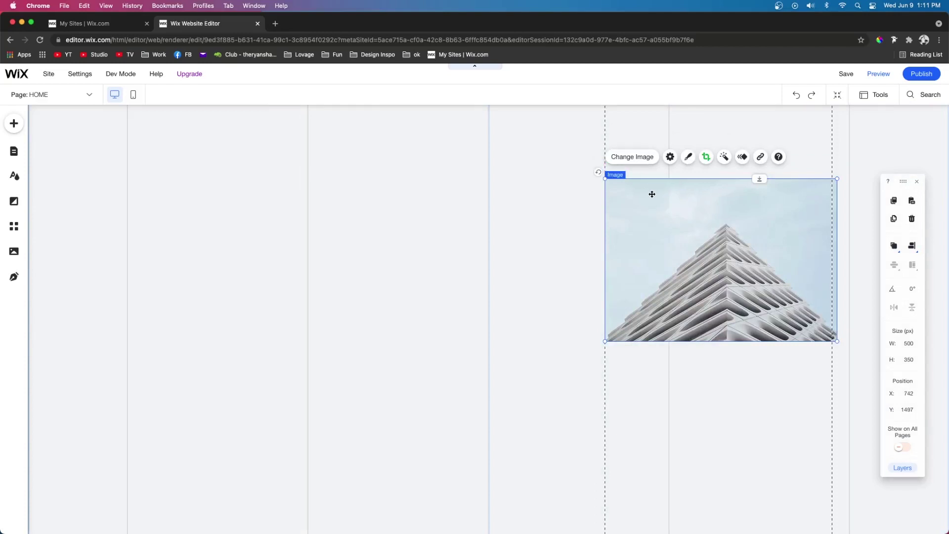
Add a Heading 4 text below the building photo, placed at X 741, Y 1887
left_click(14, 123)
left_click(45, 159)
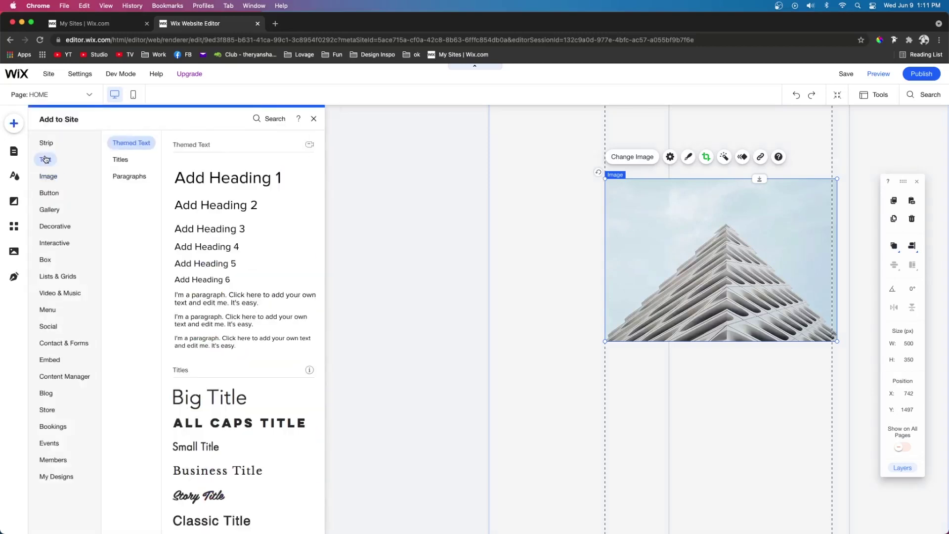
left_click_drag(208, 251, 658, 350)
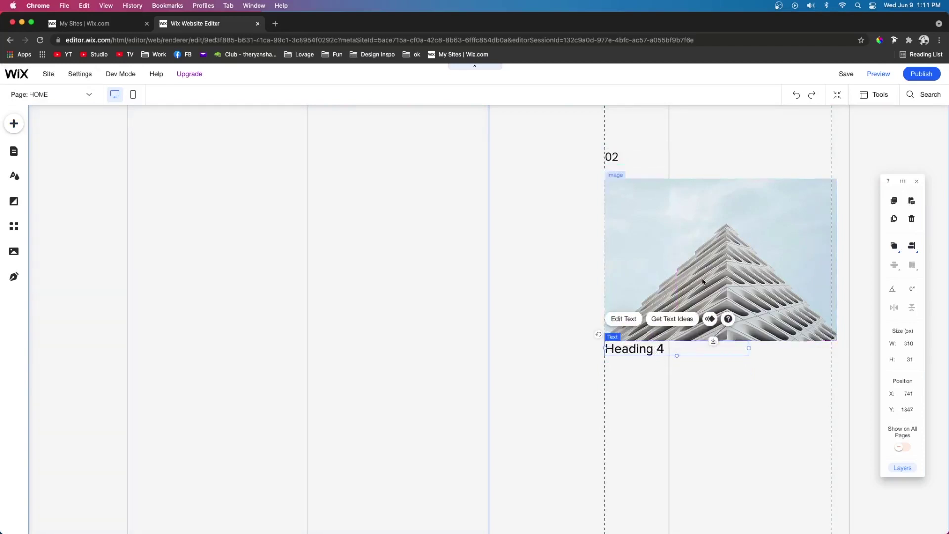
key("shift+Down")
key("shift+Down")
key("shift+Down")
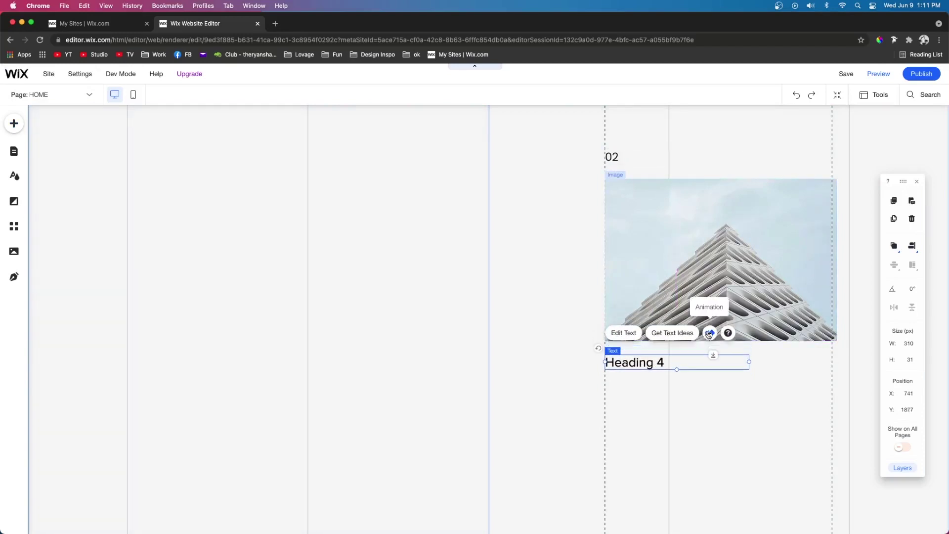
key("shift+Down")
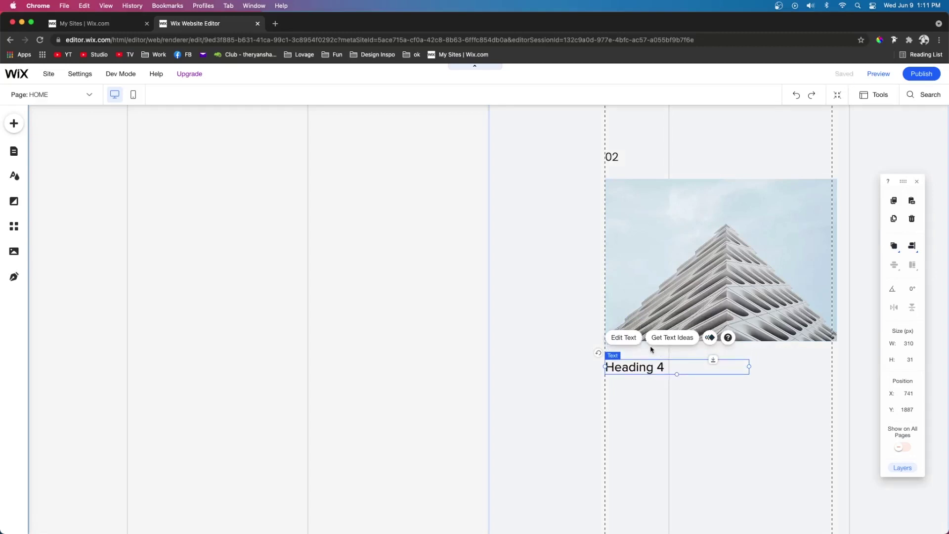
Set the new heading's font to Poppins Light at 24 px and widen its text box to 454 px
left_click(619, 338)
left_click(805, 215)
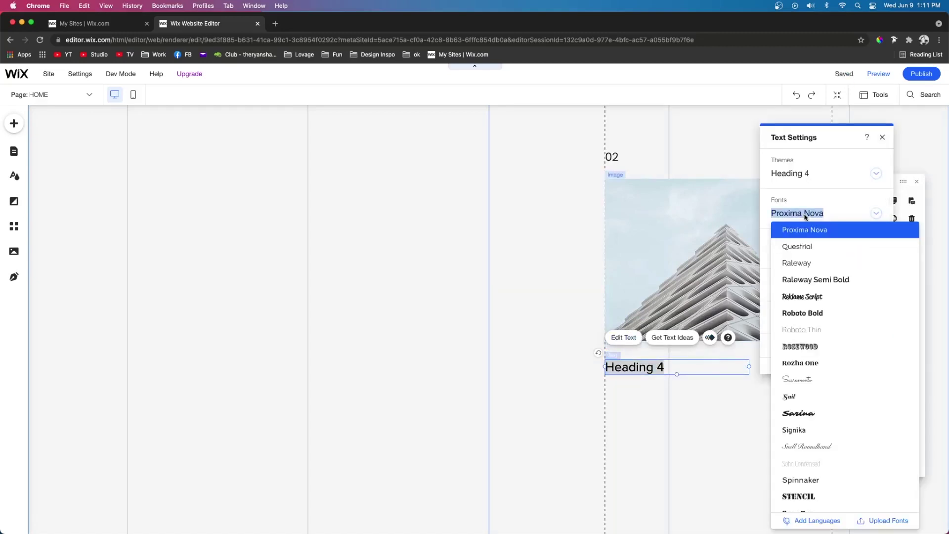
type("Poppins Black")
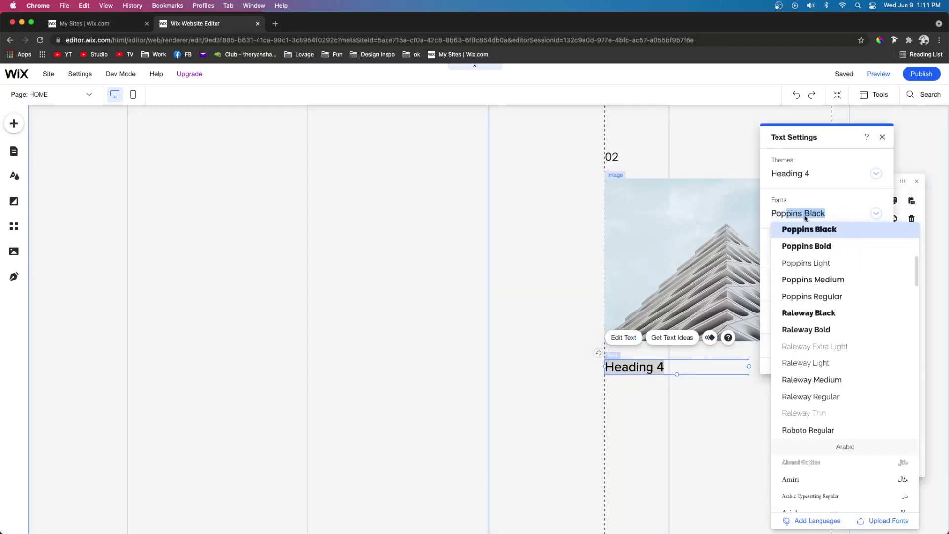
left_click(809, 264)
type("245")
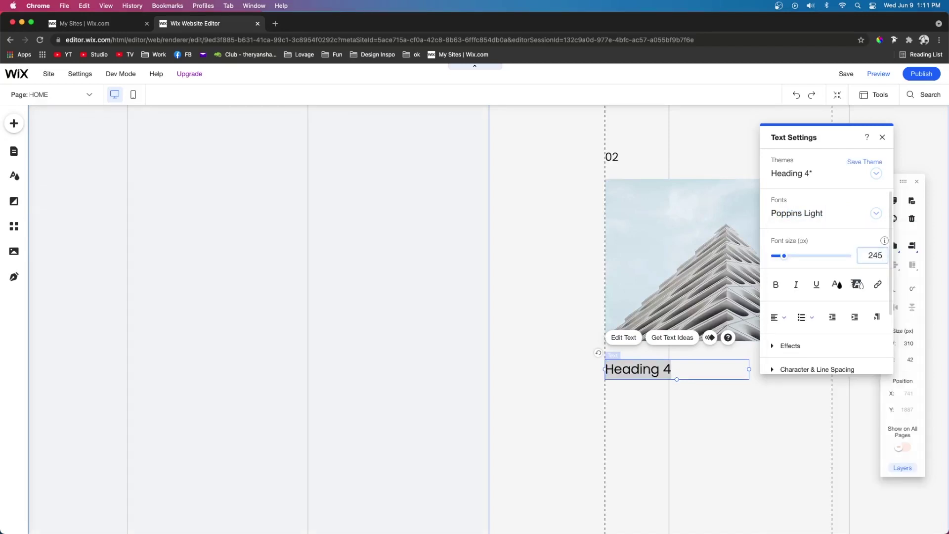
left_click(725, 370)
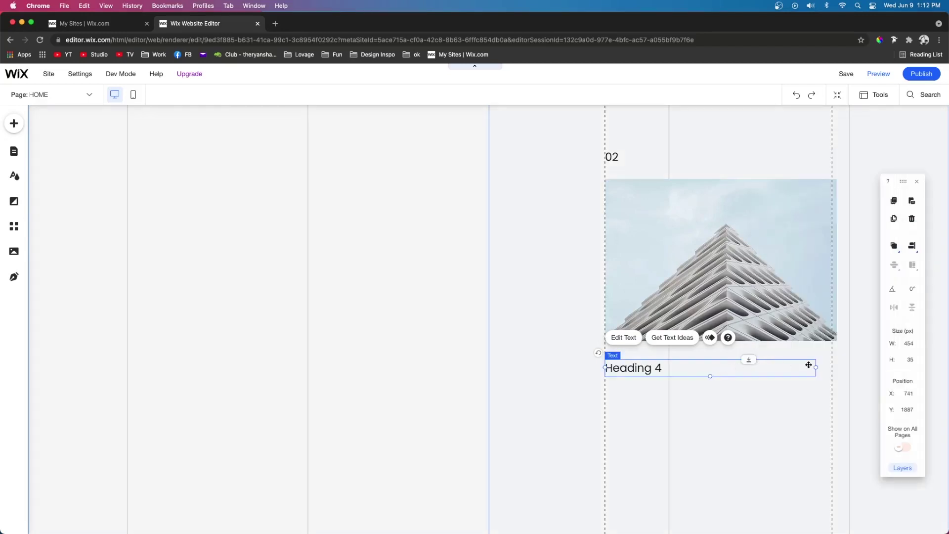
Replace the heading's wording with "Lorem ipsum dolor sit amet."
double_click(711, 369)
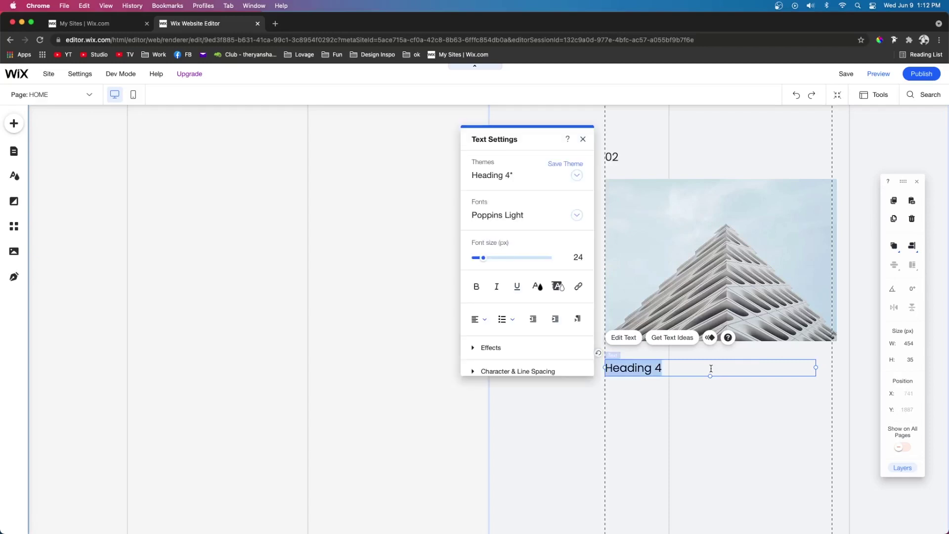
type("Lorem ipsum dolor sit amet.")
left_click(763, 402)
Add a themed paragraph text below the heading at X 741, Y 1962 and widen it to 454 px
scroll(763, 402, "down", 2)
left_click(16, 124)
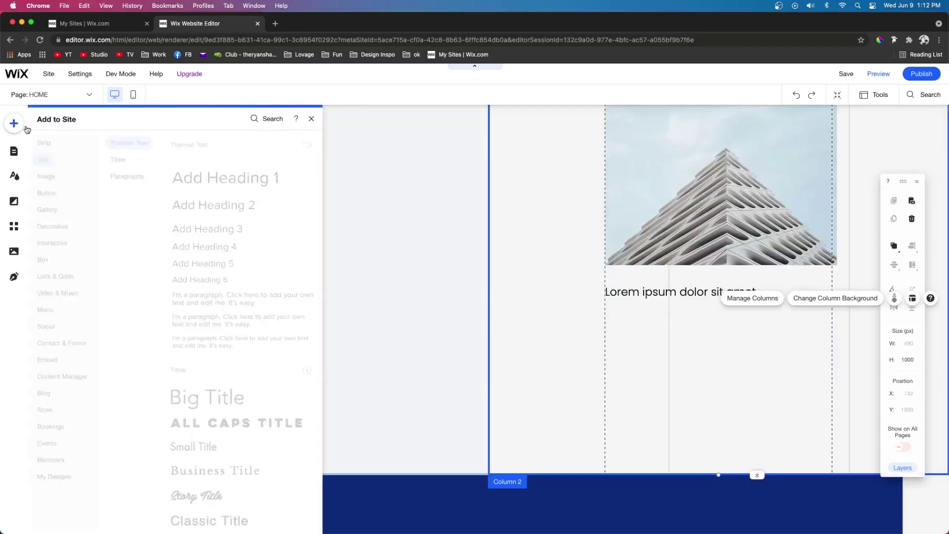
left_click(129, 177)
left_click(44, 160)
left_click_drag(222, 297, 639, 308)
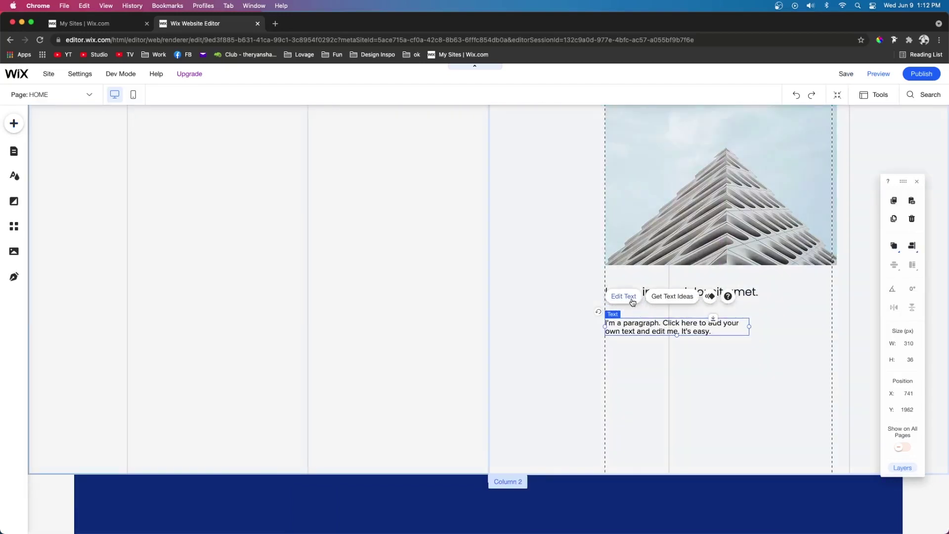
left_click_drag(749, 326, 816, 323)
Replace the paragraph with a longer Lorem ipsum passage and set its font to Poppins Light at 16 px
left_click(620, 297)
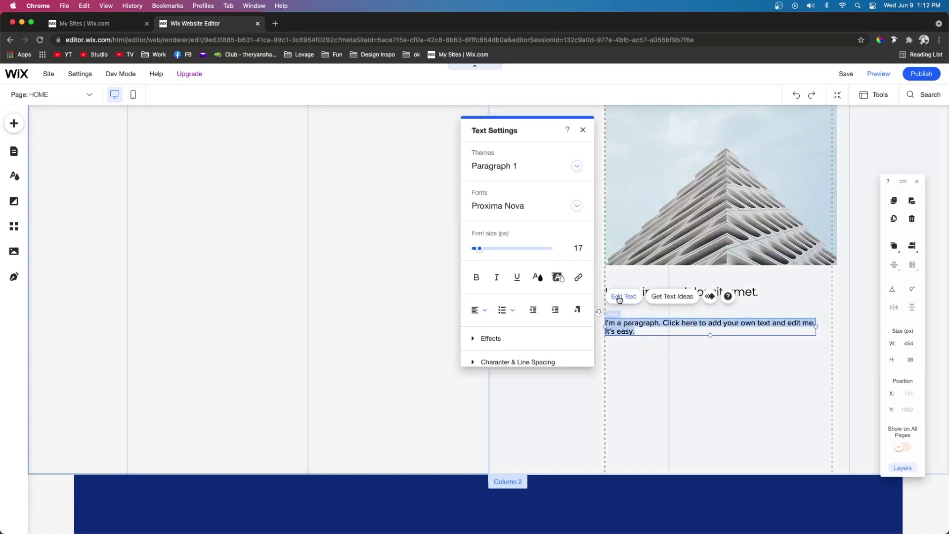
type("Lorem ipsum dolor sit amet, consectetur adipiscing elit. Proin aliquam semper quam, a scelerisque nulla faucibus eu. Cras tortor quam, porta ac volutpat eu, egestas at libero. Aliquam risus leo, porta sit amet sollicitudin eget, pretium non ex.")
left_click(514, 206)
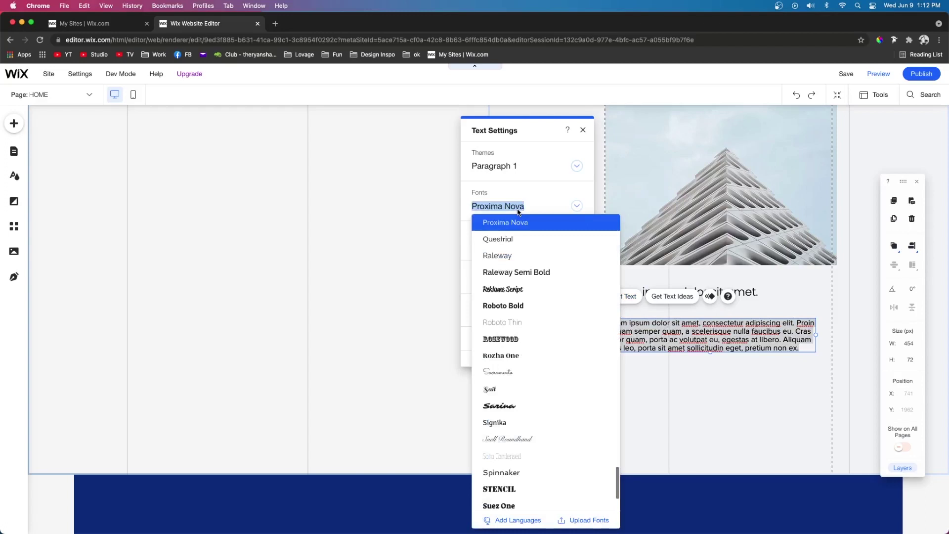
type("Poppins Black")
left_click(509, 255)
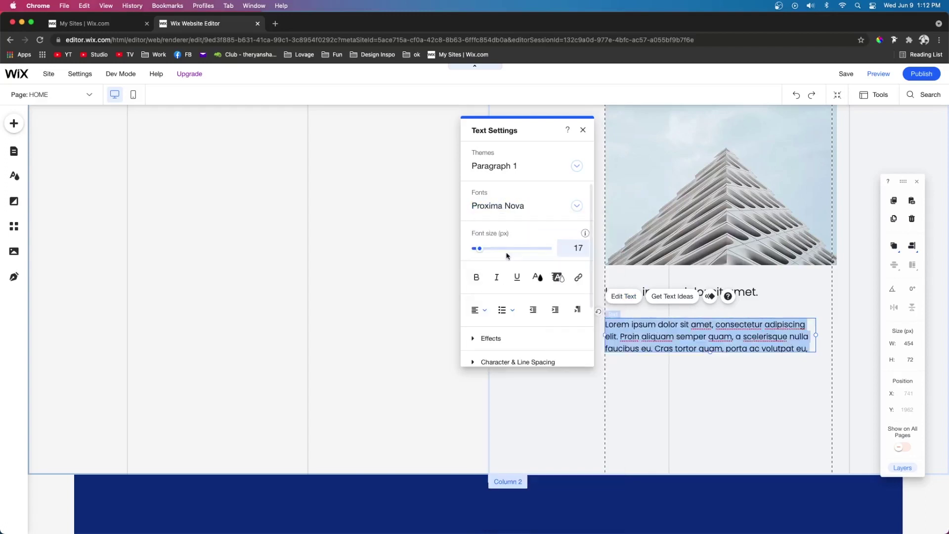
type("16")
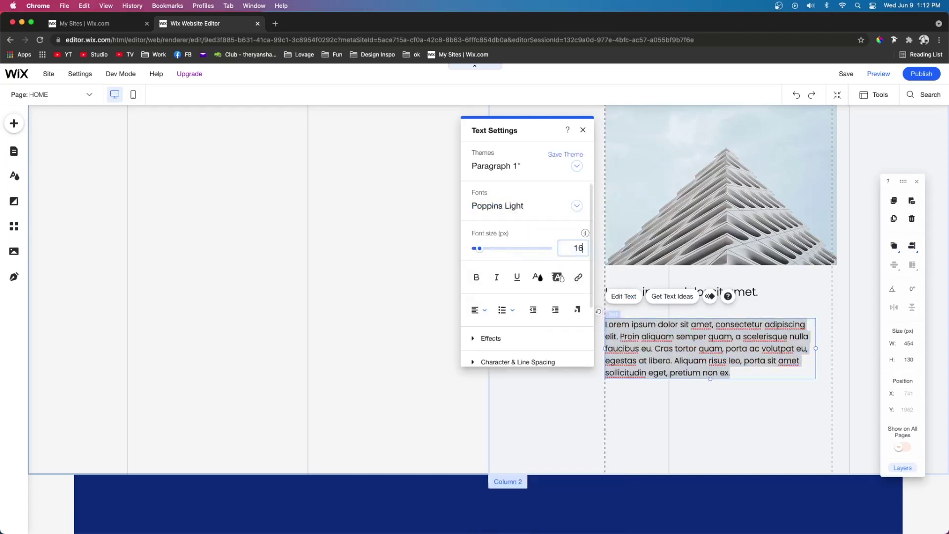
key("Return")
Customize the paragraph's line spacing to 2.9
scroll(523, 304, "down", 2)
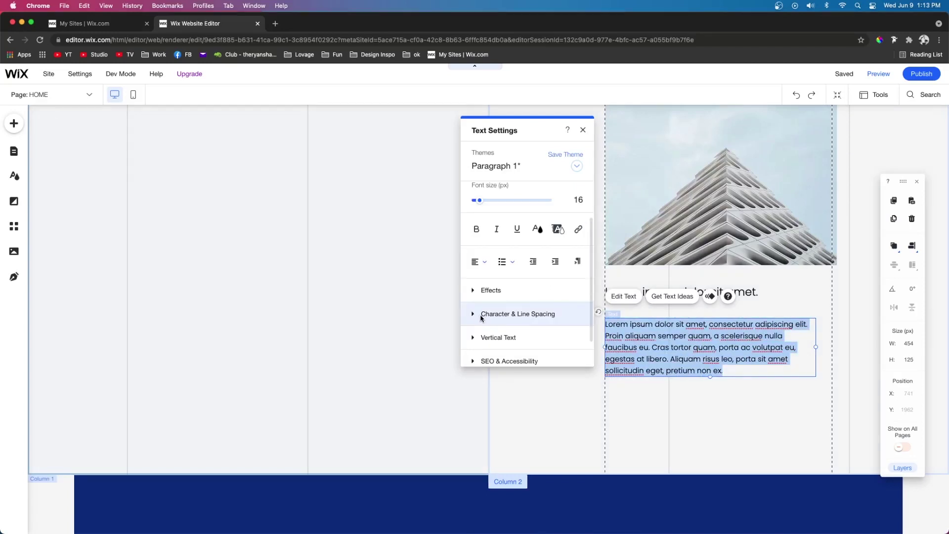
left_click(471, 315)
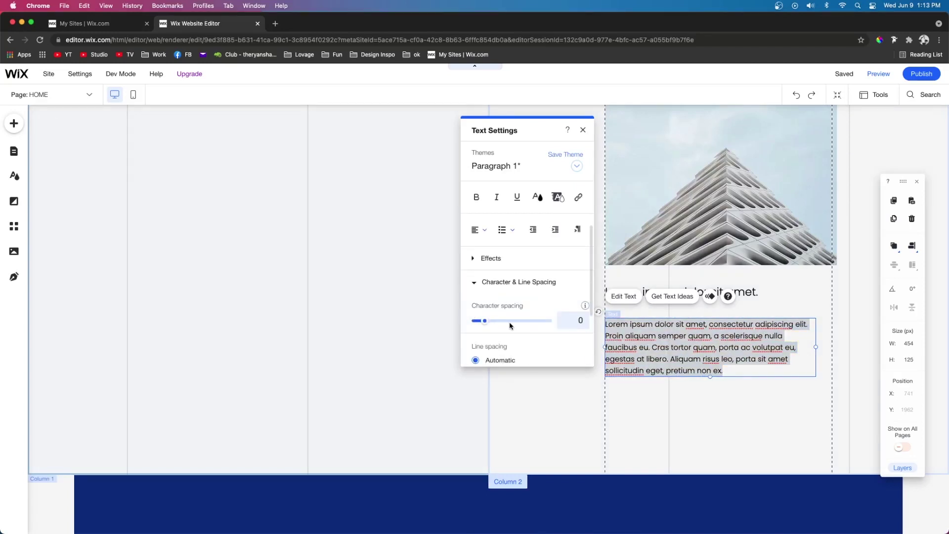
scroll(492, 319, "down", 4)
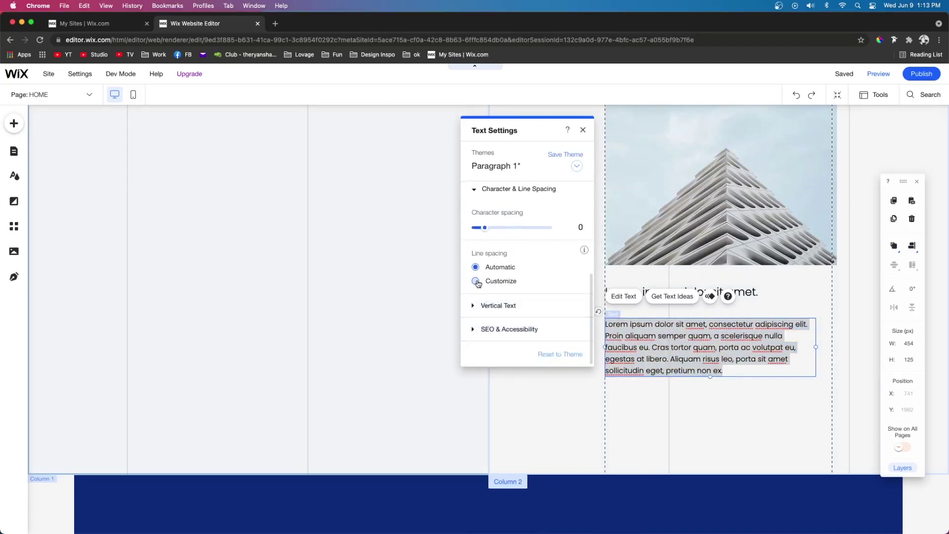
left_click(476, 281)
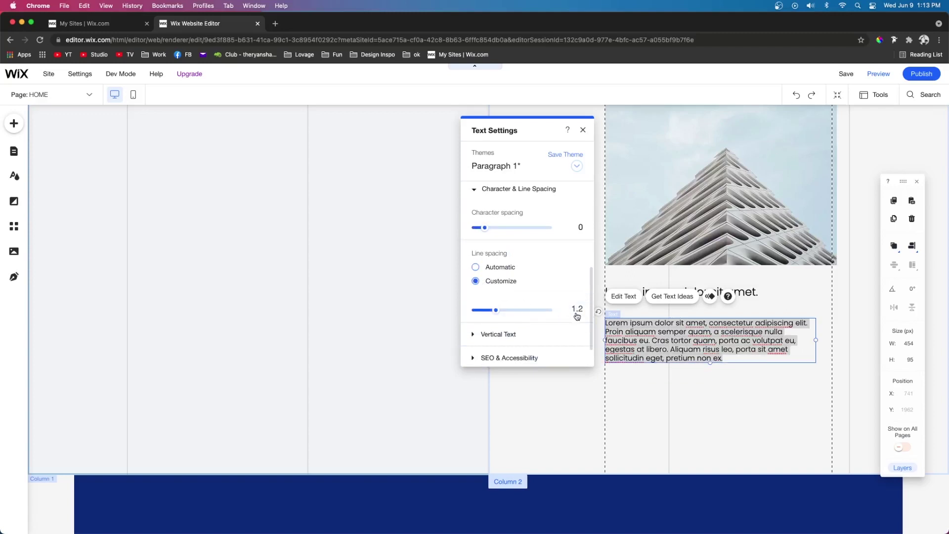
type("2.9")
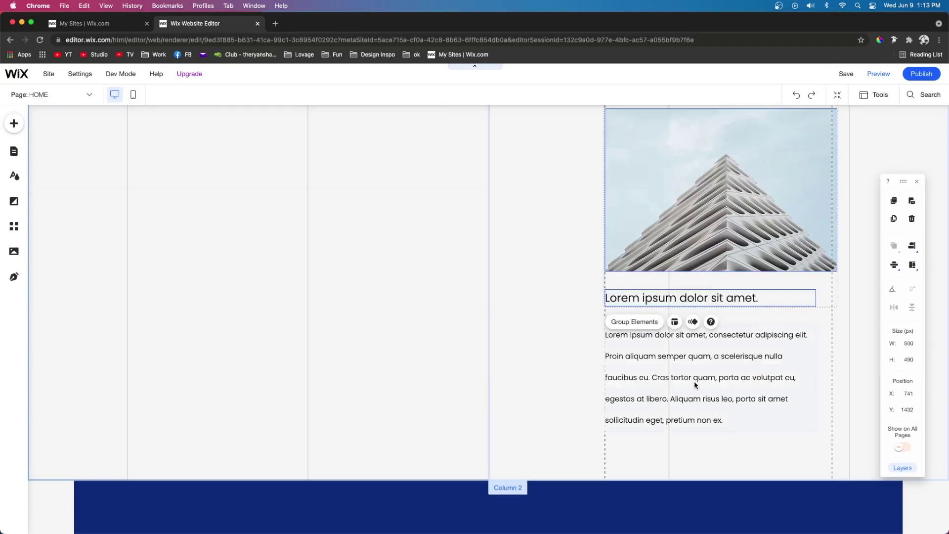
Group the "02" text, building photo, heading and paragraph, and move the group up near the top of the second column
left_click(688, 381, "shift")
left_click(627, 448)
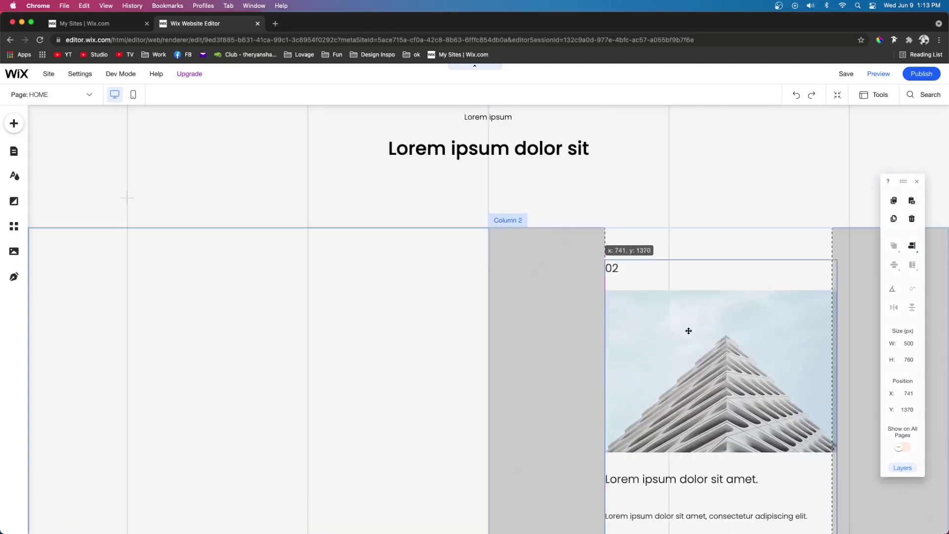
left_click_drag(688, 331, 688, 313)
Duplicate the group and place the copy in the first column, level with the original
scroll(682, 173, "down", 3)
scroll(679, 193, "up", 2)
key("super+c")
key("super+v")
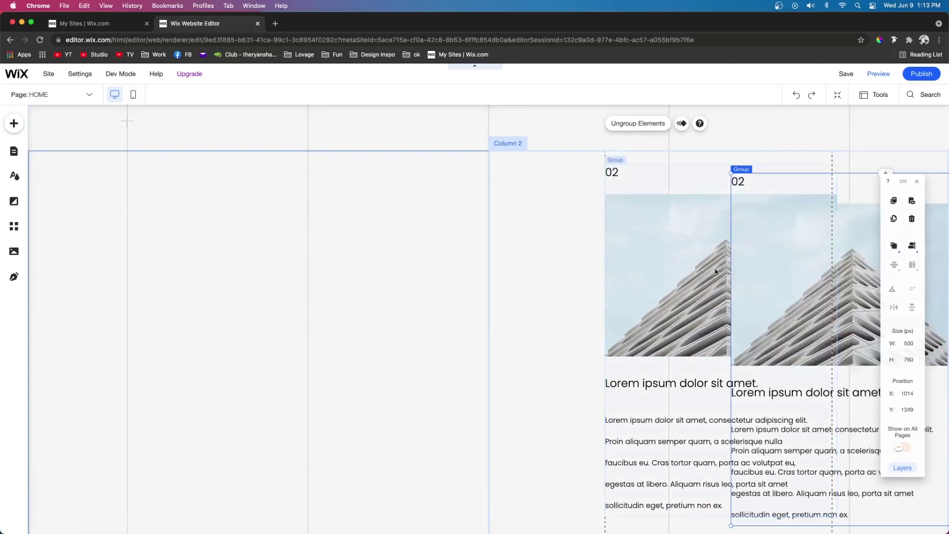
left_click_drag(784, 275, 203, 267)
Change the copied group's number to "01" and replace its image with the curved-roof building and garden photo
left_click(153, 170)
double_click(154, 171)
type("01")
left_click(173, 247)
left_click(178, 176)
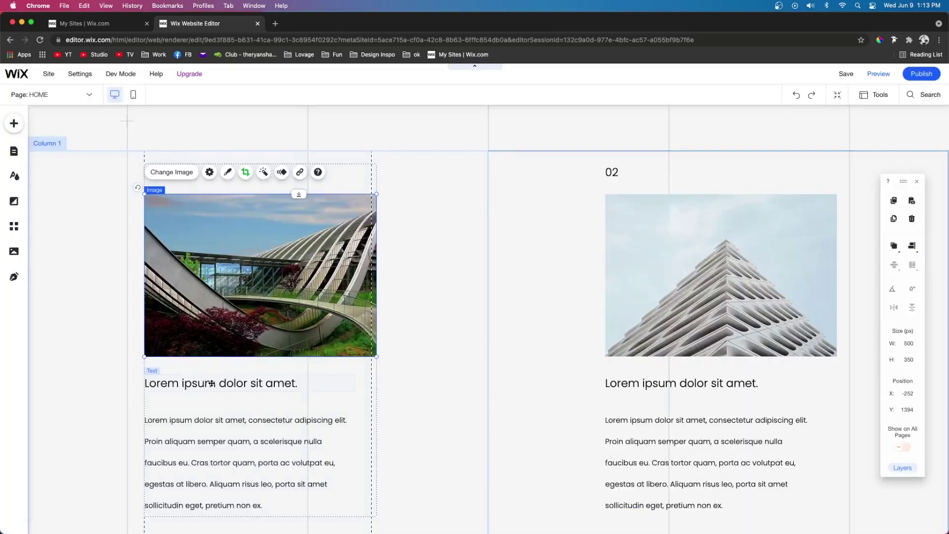
scroll(212, 383, "down", 3)
left_click(328, 311)
left_click(283, 372)
scroll(439, 410, "down", 5)
scroll(478, 328, "up", 8)
Add a blank Classic strip below the two-column section at Y 2300 and set its height to 950 px
scroll(478, 328, "down", 10)
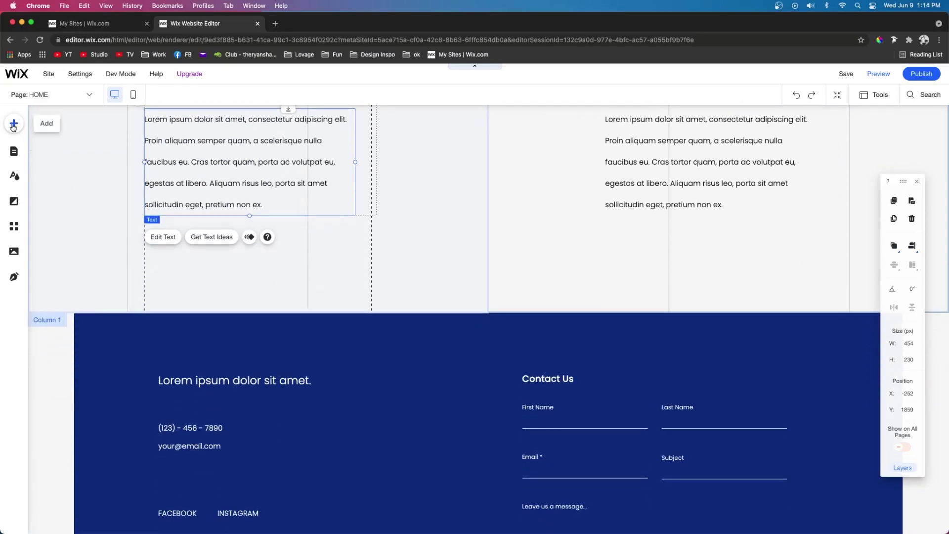
left_click(14, 125)
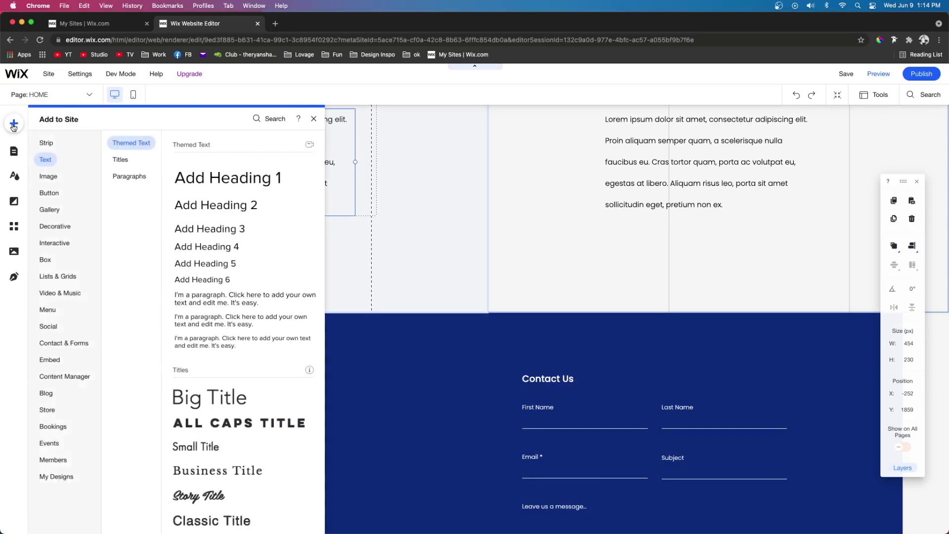
left_click(48, 144)
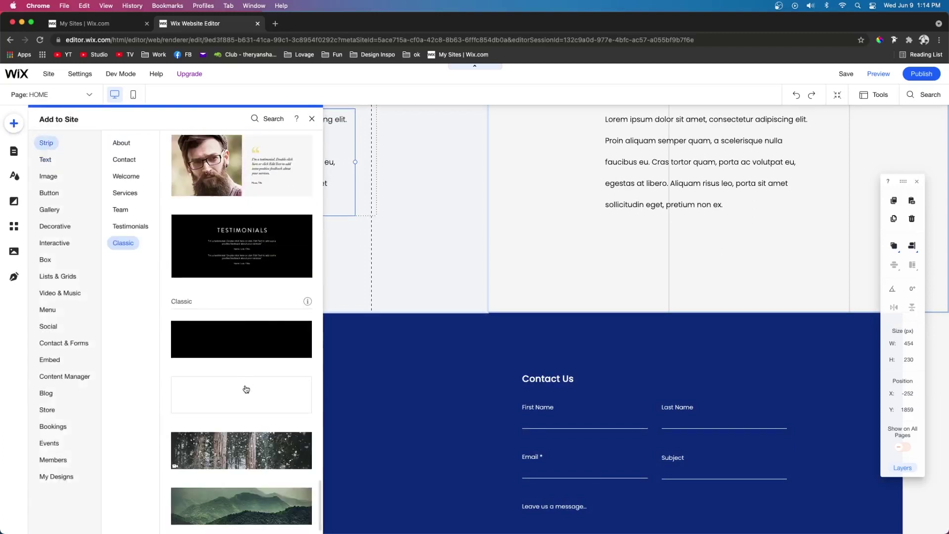
left_click(246, 389)
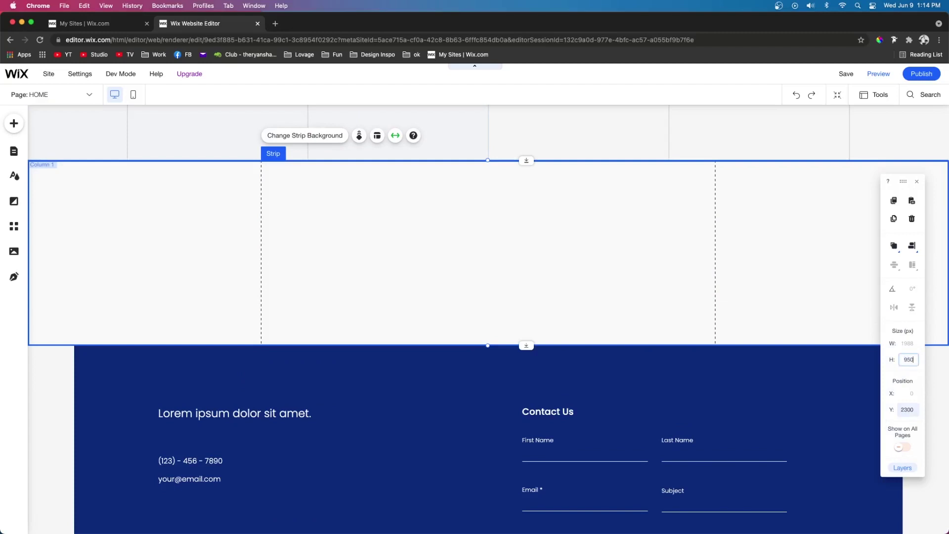
key("Return")
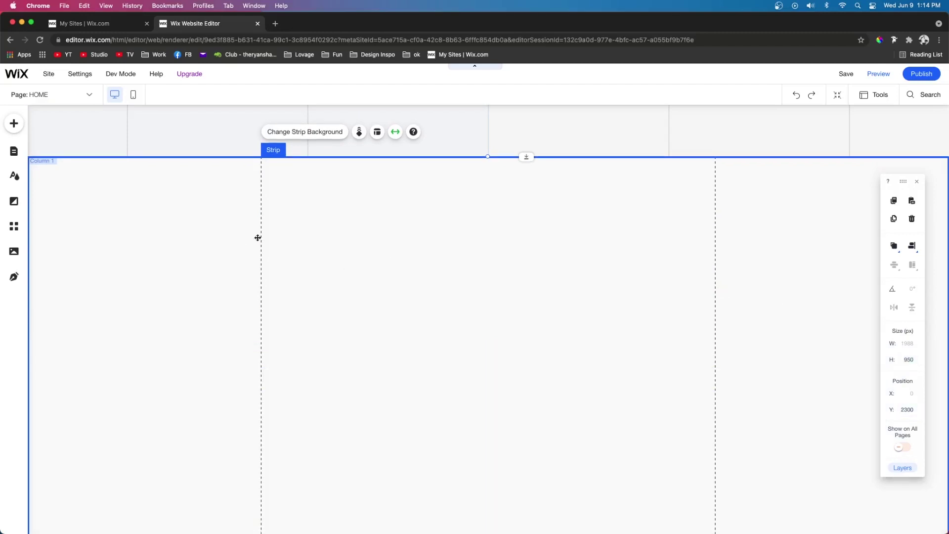
Split the new blank strip into three columns
left_click(378, 134)
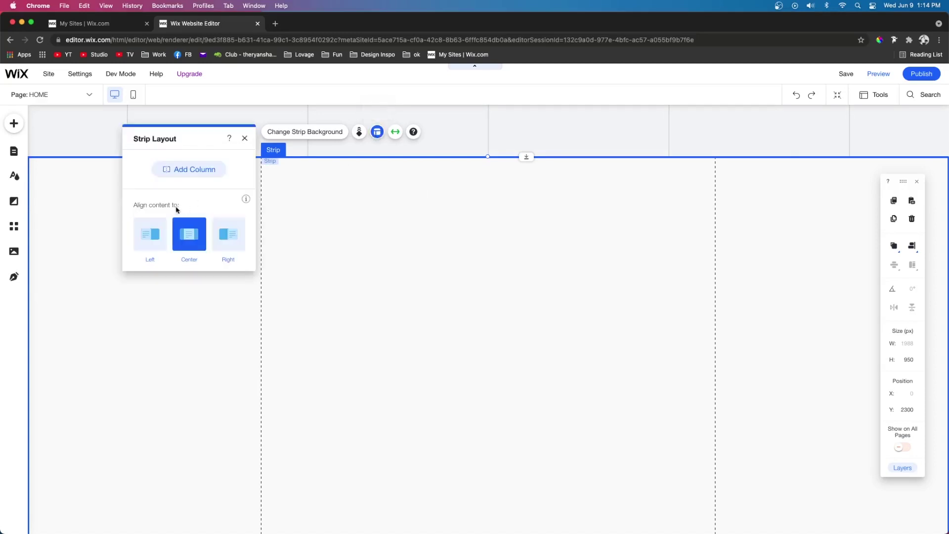
left_click(173, 171)
left_click(292, 131)
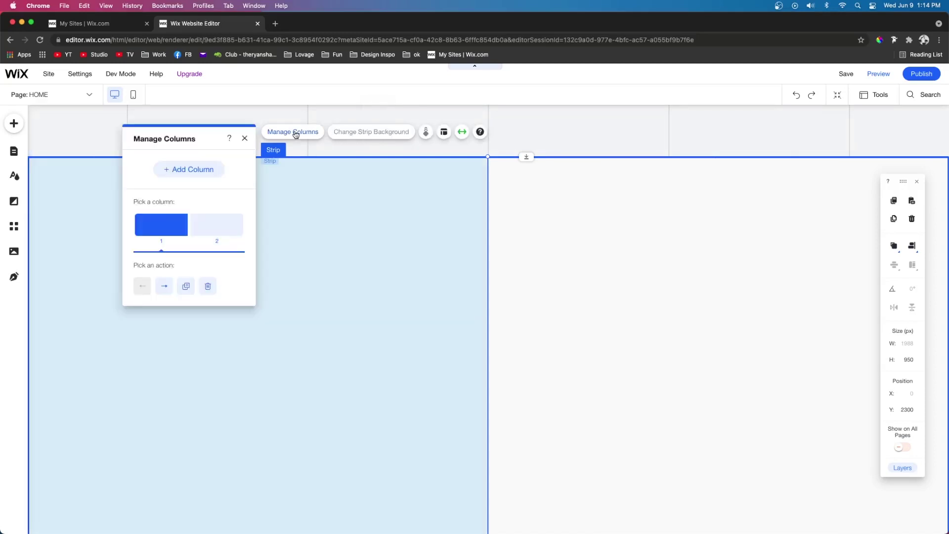
left_click(180, 171)
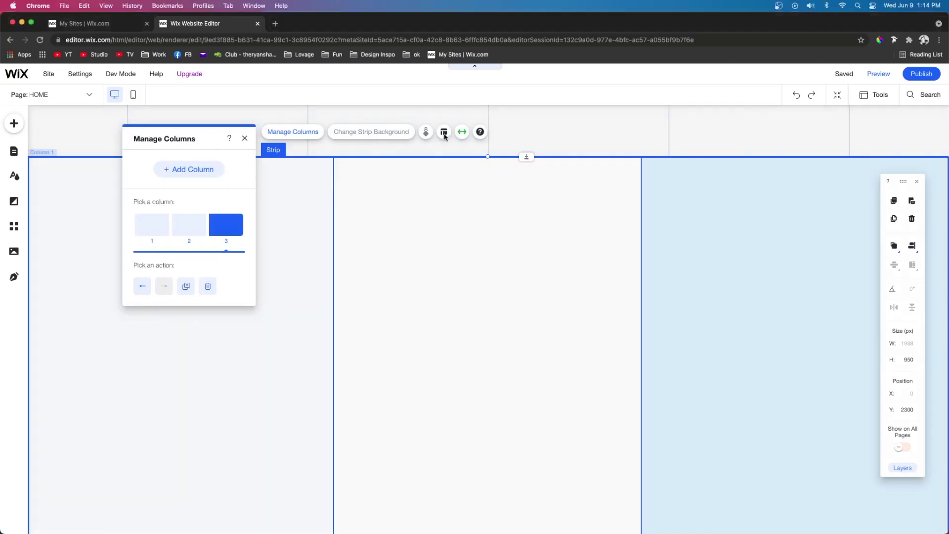
Customize the strip's column proportions so the columns are about 147, 294 and 539 px wide
left_click(444, 133)
scroll(239, 285, "down", 3)
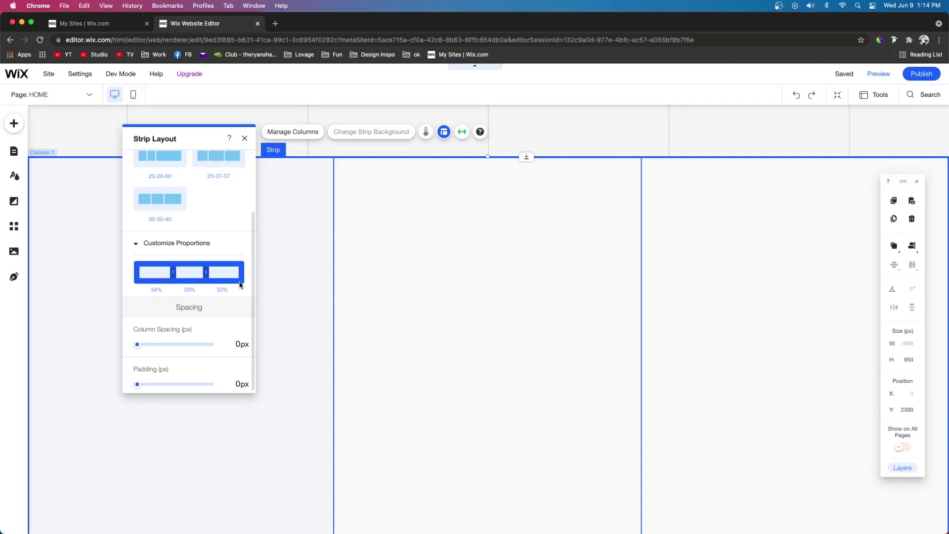
left_click_drag(173, 272, 157, 300)
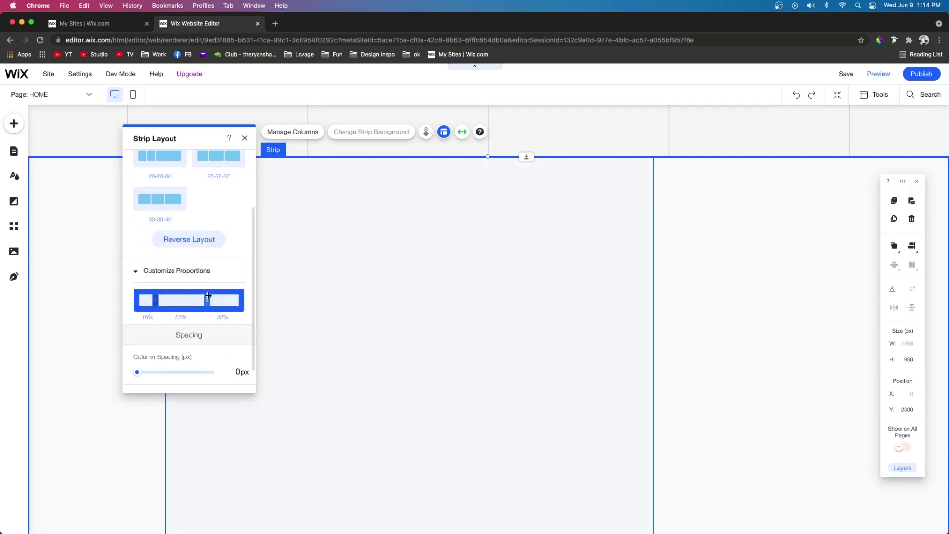
left_click_drag(207, 298, 185, 297)
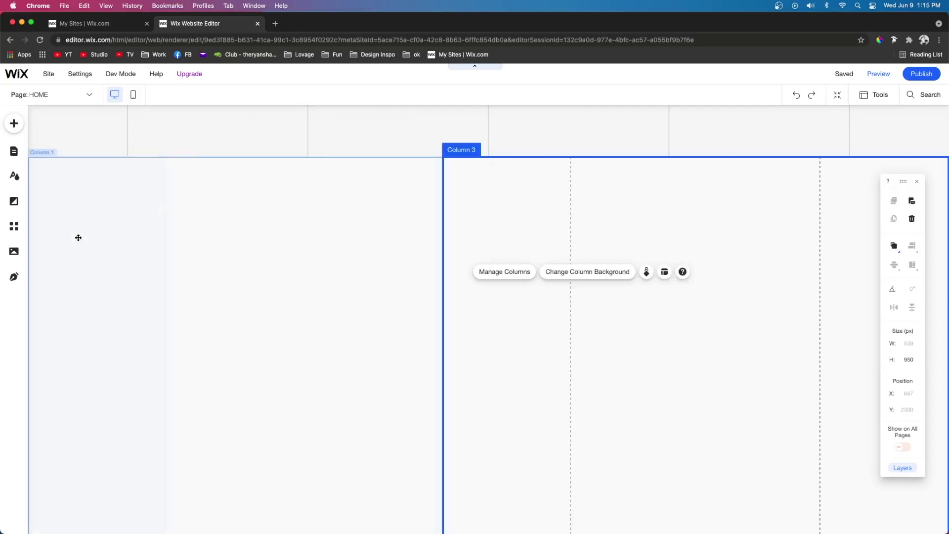
Set the narrow first column's background to solid dark blue
left_click(78, 238)
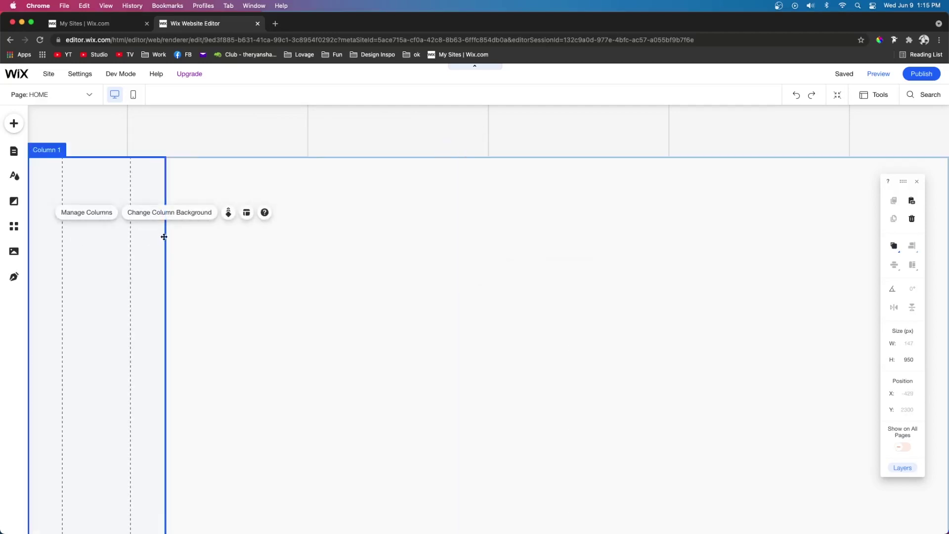
left_click(156, 216)
left_click(199, 250)
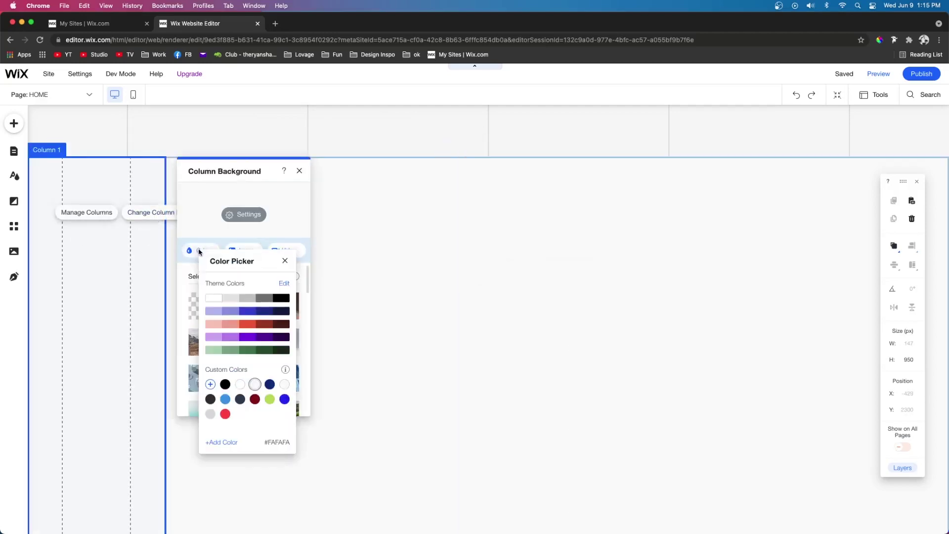
left_click(272, 352)
Give the second column the orange tunnel photo as its background and apply the Parallax scroll effect
left_click(435, 302)
left_click(449, 296)
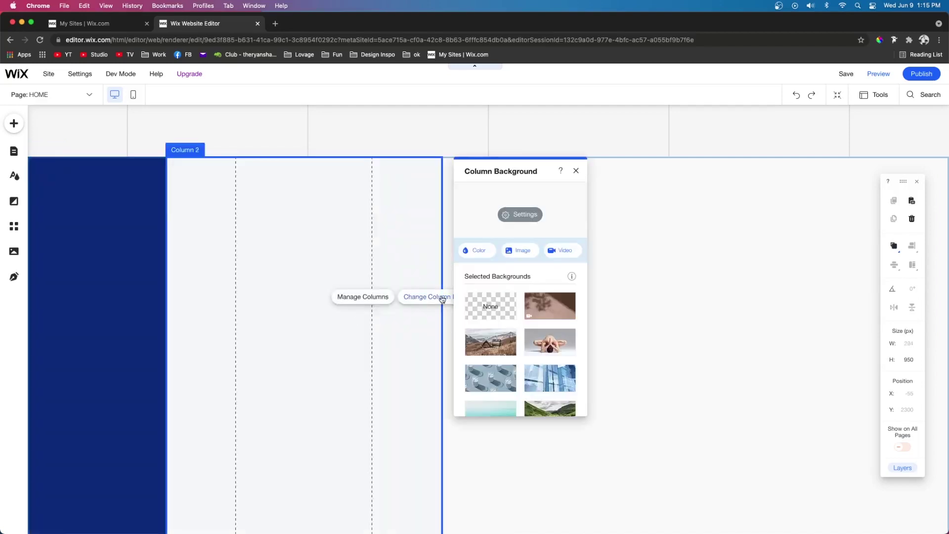
left_click(525, 253)
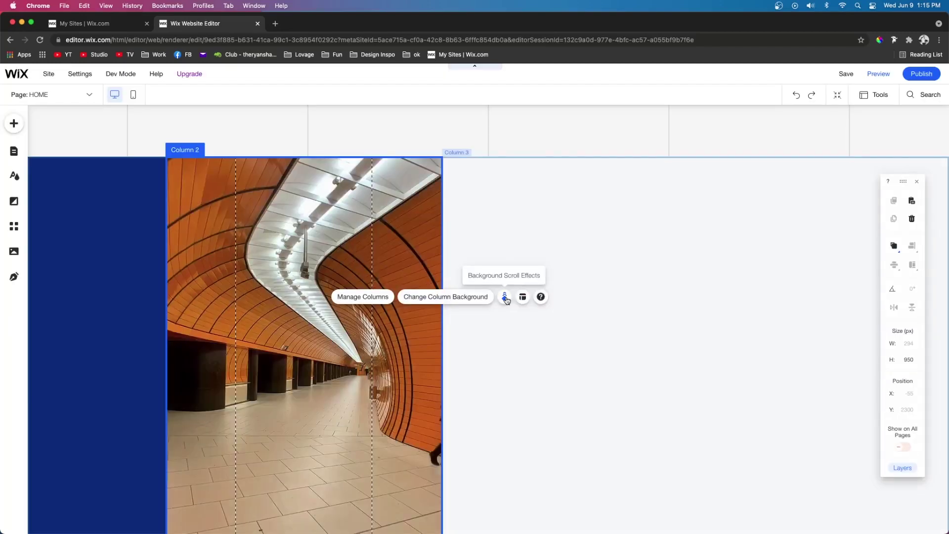
left_click(505, 297)
left_click(520, 210)
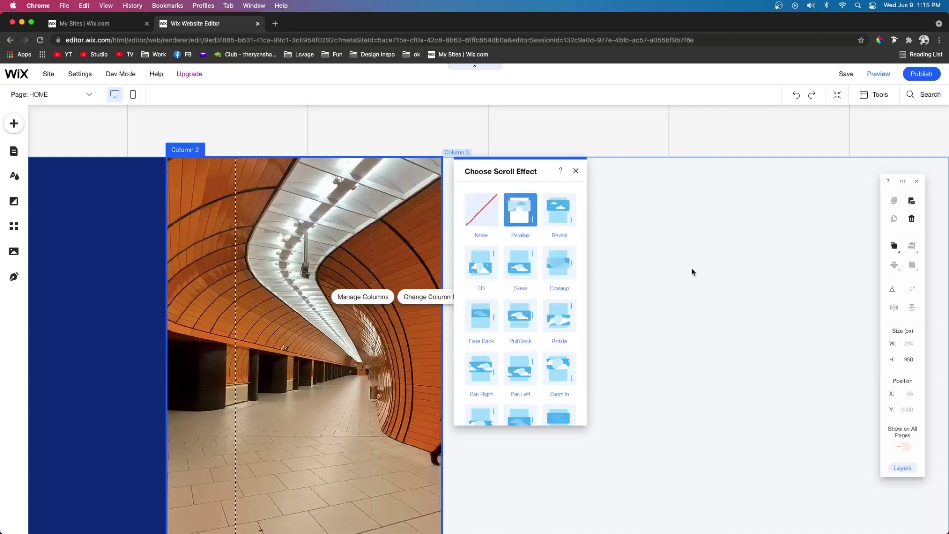
Set the third column's background to BG Top.png from the 2. Lines Background folder and position the image at top center
left_click(693, 271)
left_click(774, 247)
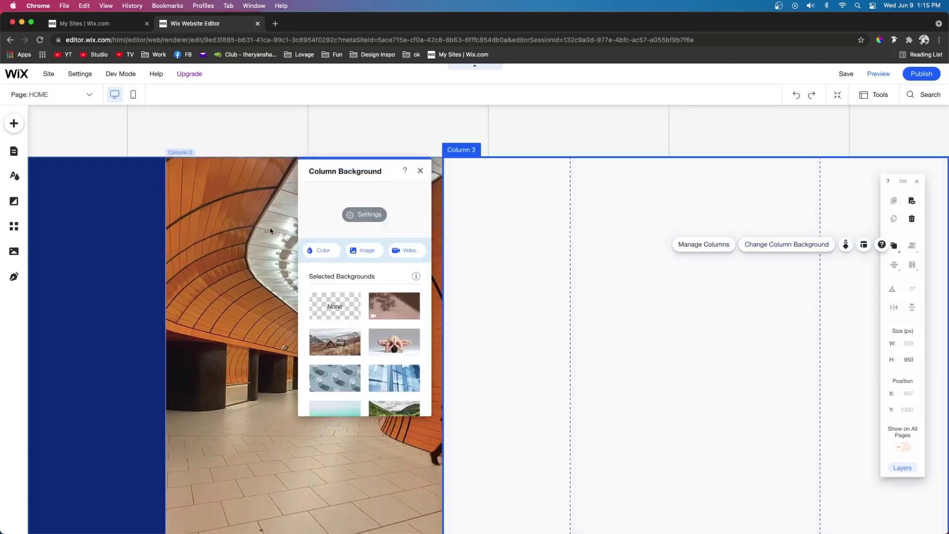
left_click(367, 250)
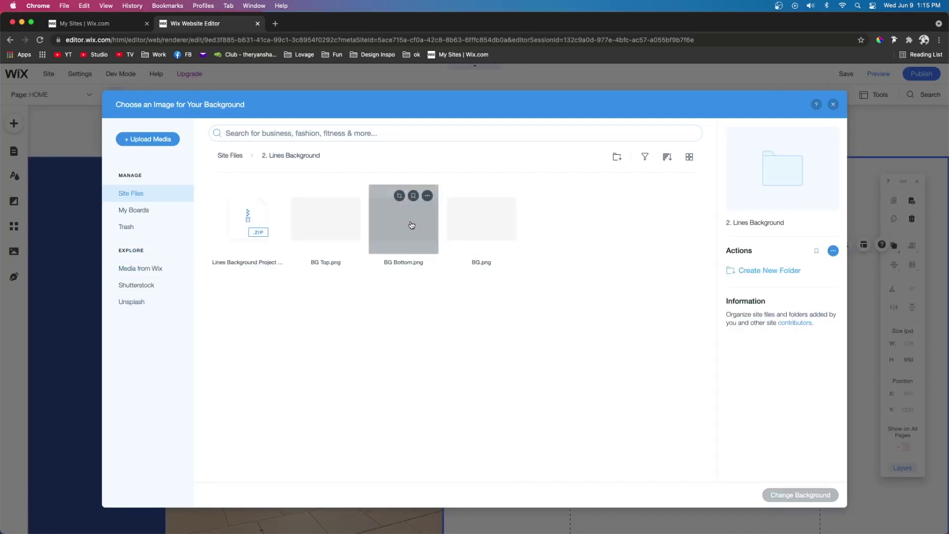
left_click(336, 231)
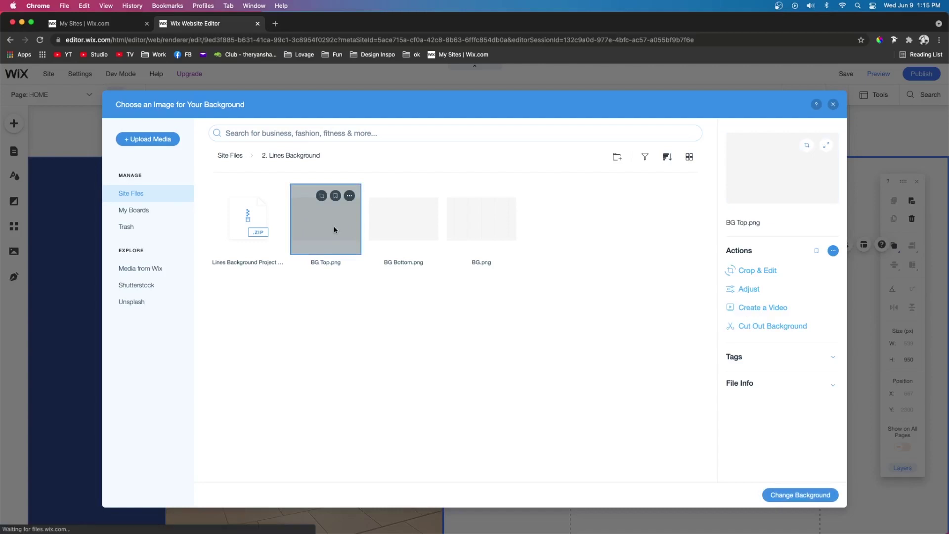
double_click(333, 227)
left_click(361, 215)
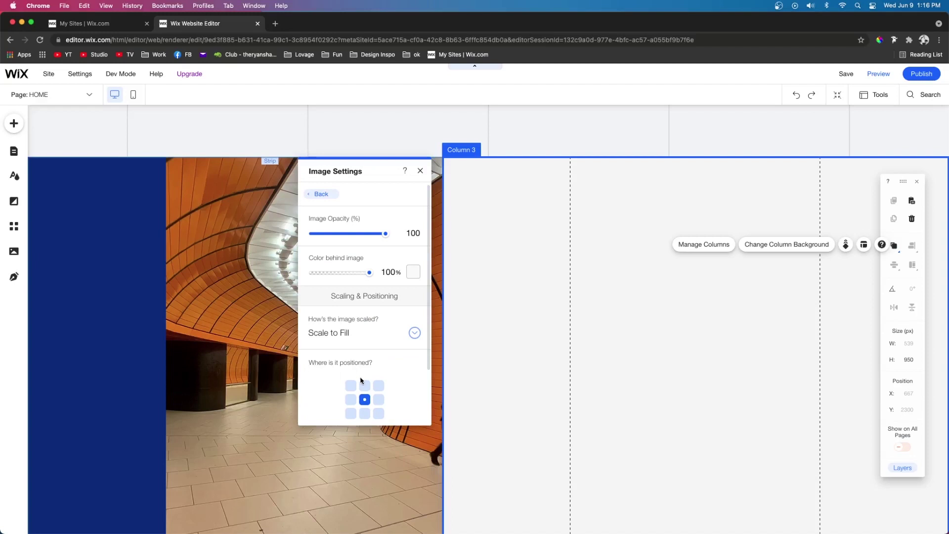
left_click(365, 386)
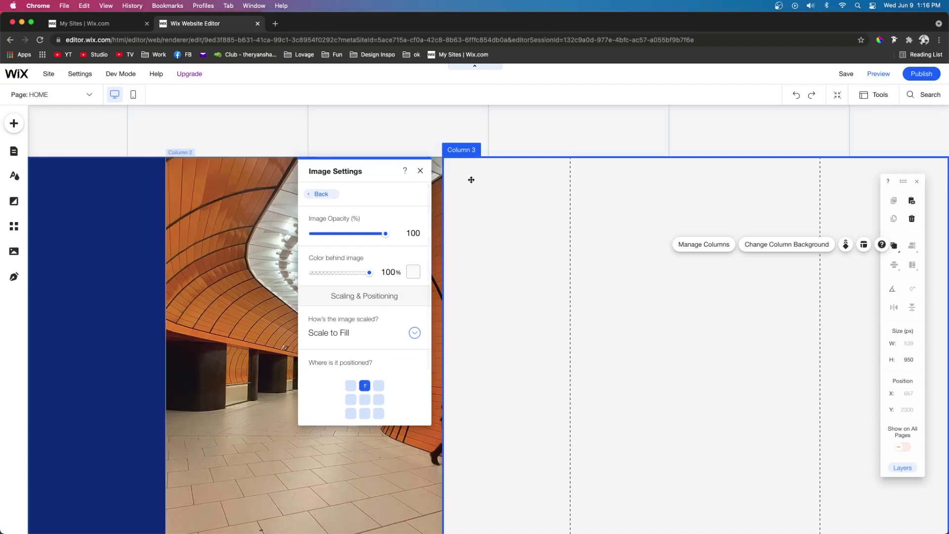
Preview the page and check how the new three-column strip looks while scrolling
left_click(879, 73)
scroll(661, 303, "up", 1)
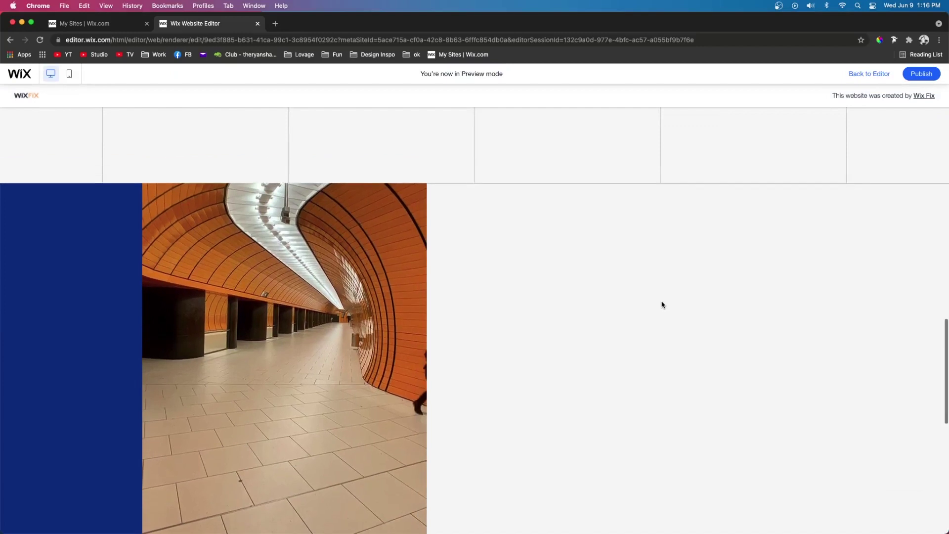
scroll(798, 183, "up", 1)
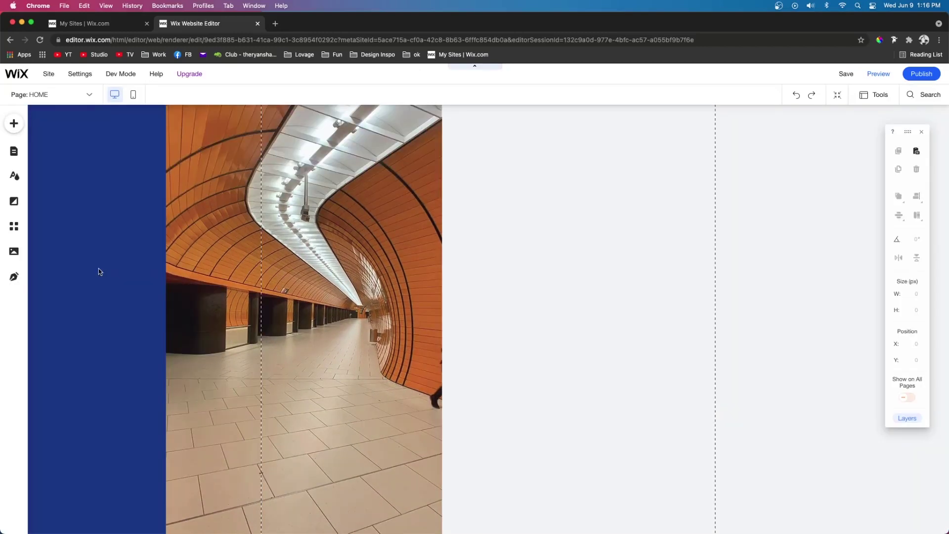
Add the heading text "Lorem ipsum dolor sit amet." to the third column and color it white
left_click(86, 282)
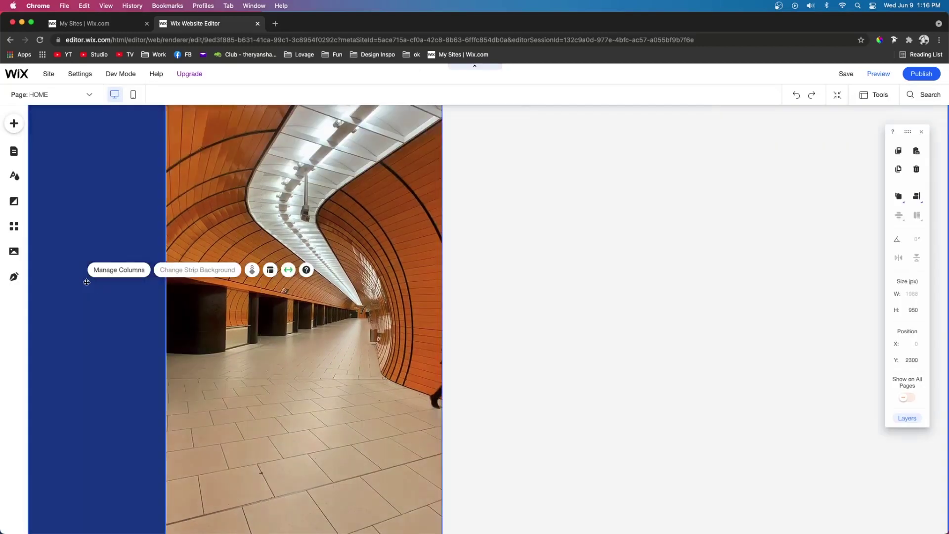
left_click(86, 350)
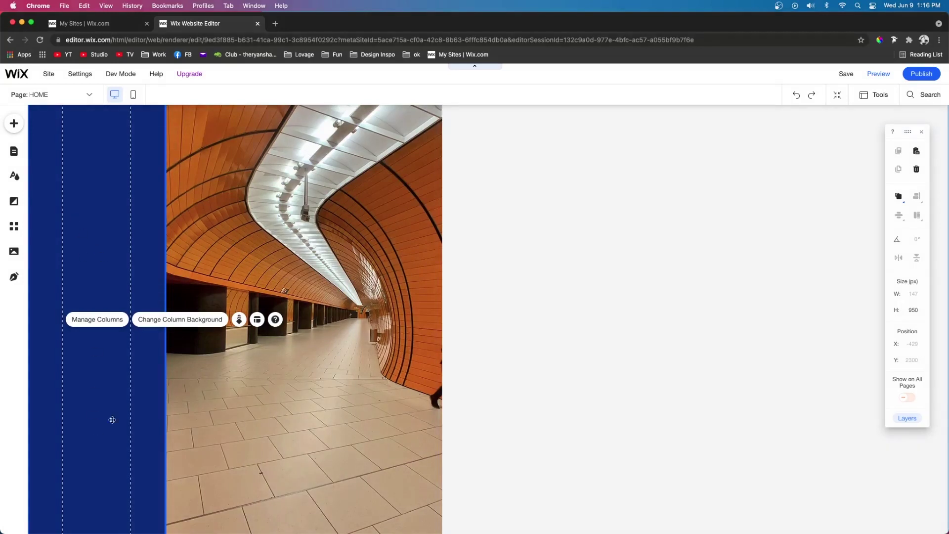
left_click(744, 281)
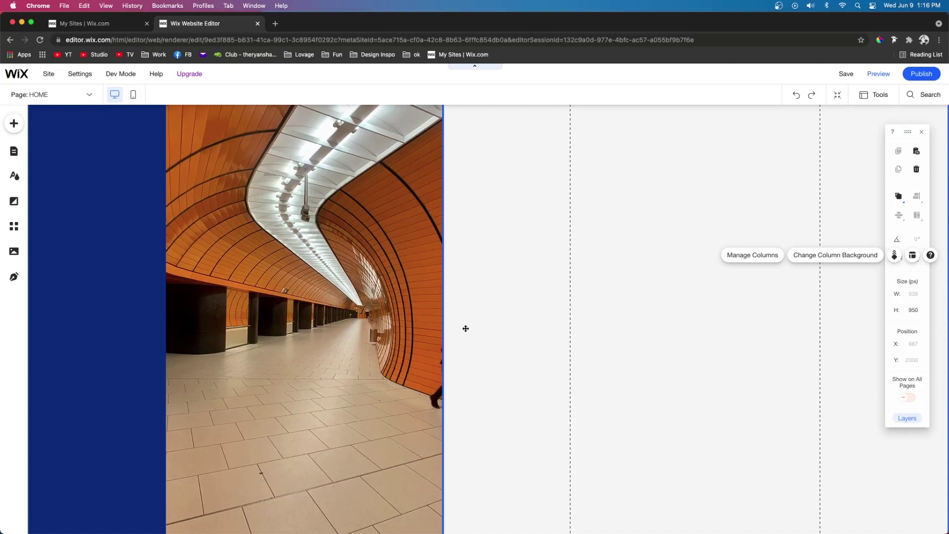
left_click_drag(151, 330, 113, 287)
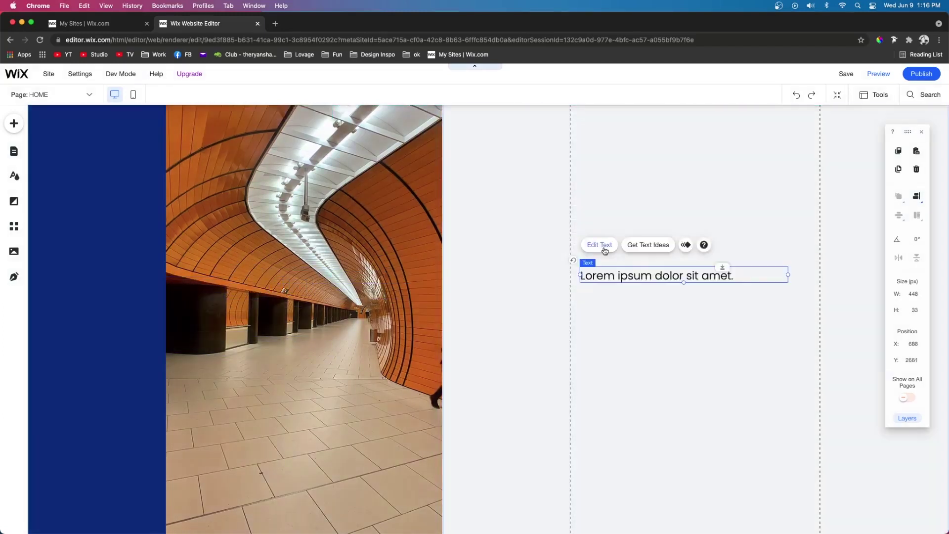
left_click(605, 246)
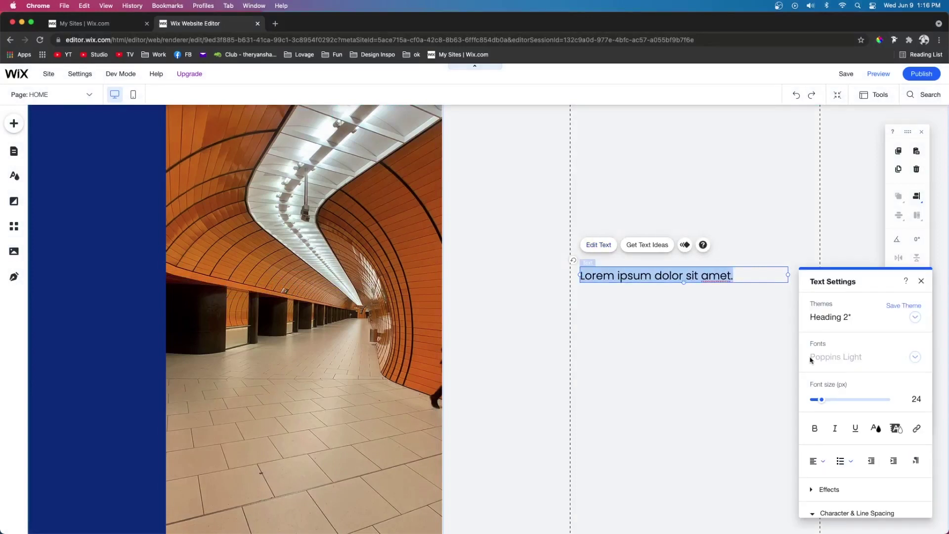
left_click(873, 428)
left_click(737, 304)
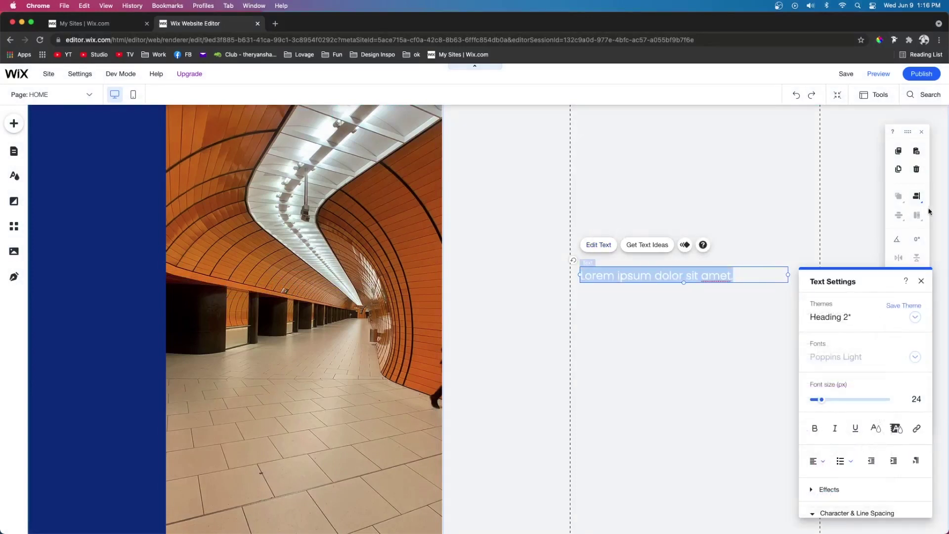
Rotate the white text by -90 degrees so it runs vertically
type("-90")
key("Return")
left_click(741, 309)
Try placing the rotated text by hand in the middle of the dark blue first column
left_click_drag(684, 310, 98, 349)
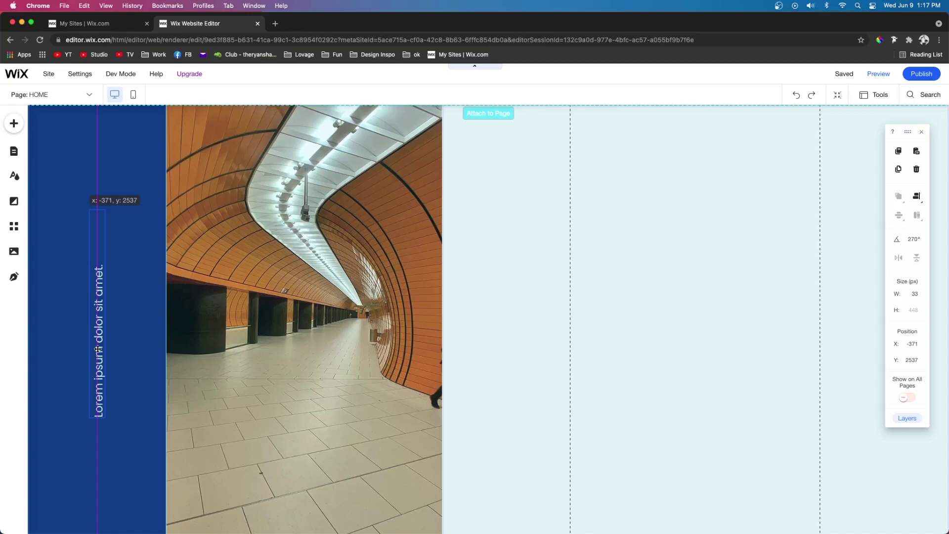
left_click_drag(98, 349, 98, 350)
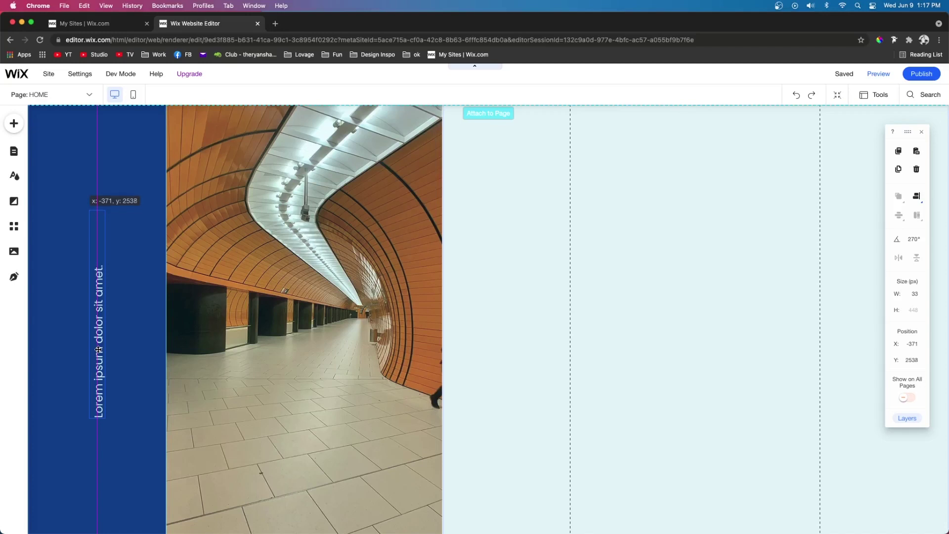
mouse_move(98, 349)
left_mouse_down()
mouse_move(659, 356)
mouse_move(618, 322)
mouse_move(247, 373)
mouse_move(230, 362)
mouse_move(70, 351)
mouse_move(99, 347)
left_mouse_up()
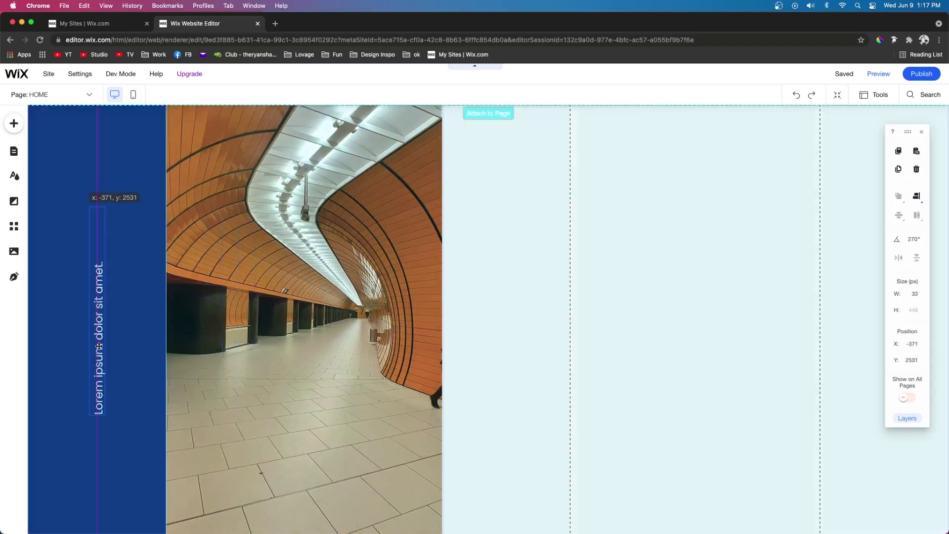
left_click_drag(99, 346, 599, 322)
left_click(94, 324)
Duplicate the rotated text in the third column and delete "Lorem ipsum" from the copy
double_click(592, 348)
left_click(591, 348)
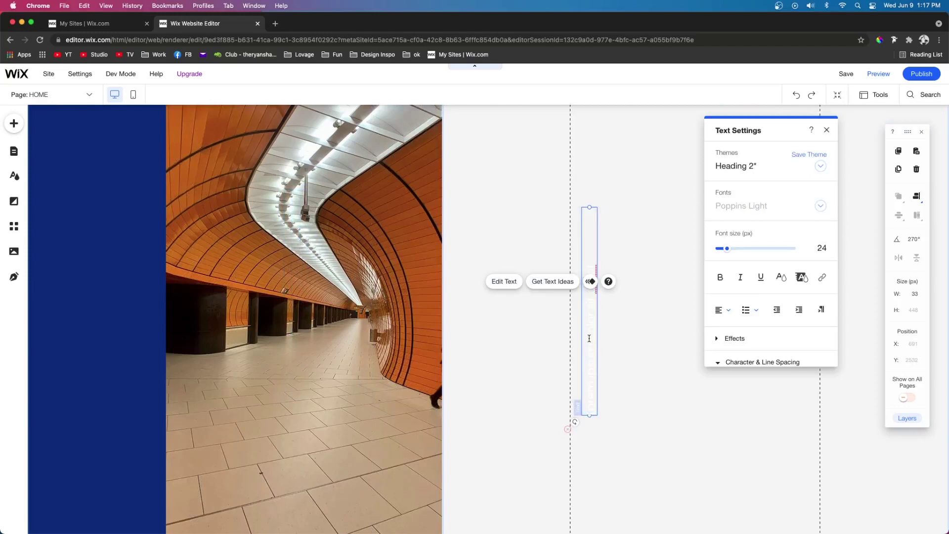
left_click(611, 342)
left_click(590, 337)
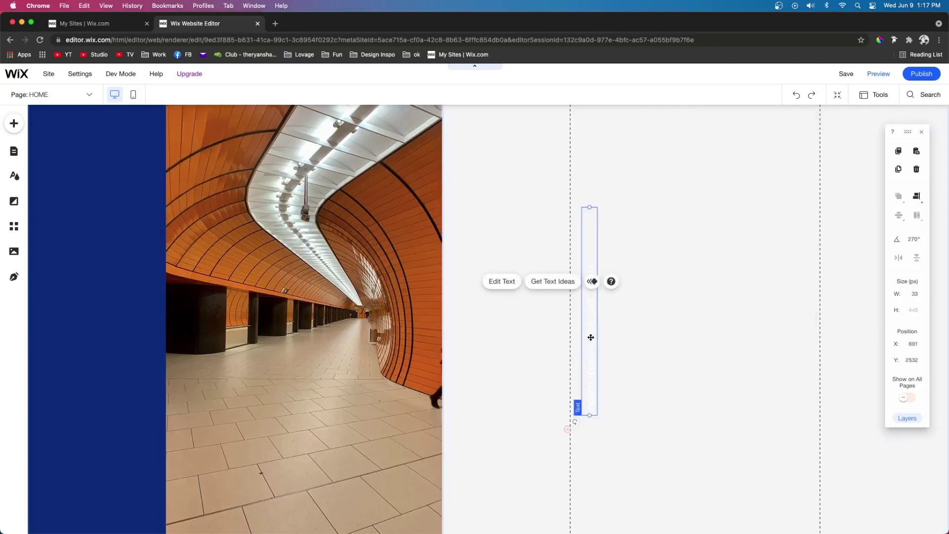
key("super+v")
double_click(610, 352)
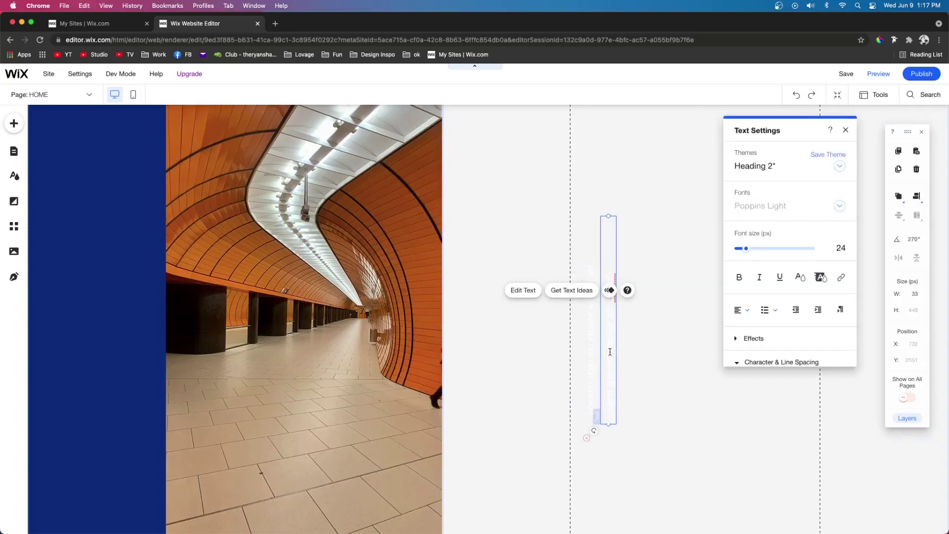
left_click_drag(608, 349, 605, 433)
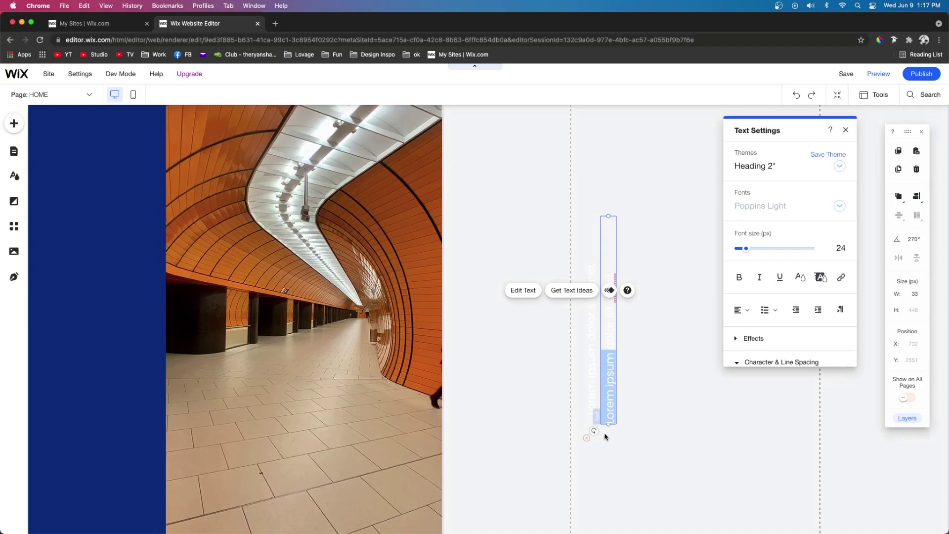
key("BackSpace")
Trim the original rotated text to "Lorem ipsum" and line up the shortened "dolor sit amet." box directly above it
double_click(590, 346)
left_click(589, 341)
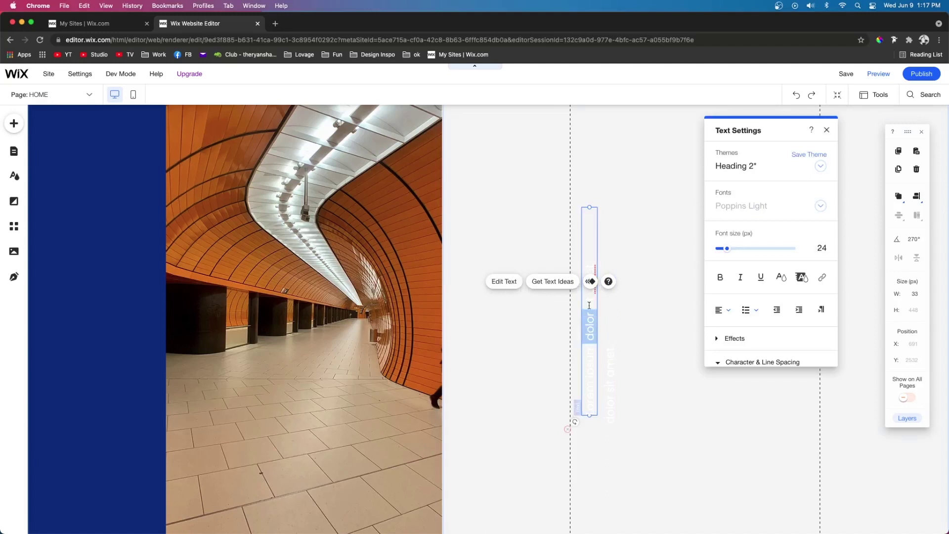
left_click(572, 238)
left_click(592, 230)
left_click_drag(589, 208, 587, 338)
left_click_drag(591, 378, 592, 300)
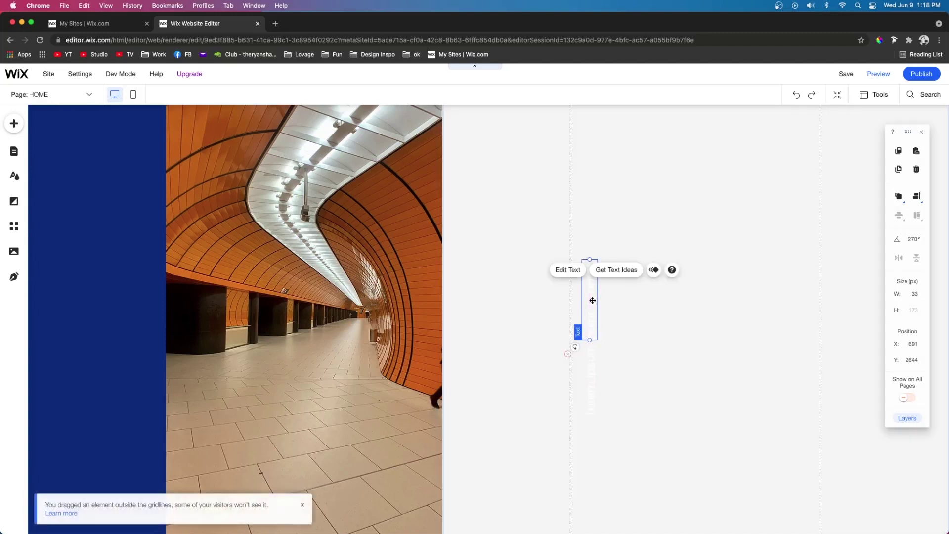
Group the two rotated text pieces in the dark blue first column and center the group within that column
left_click(590, 349, "shift")
left_click_drag(589, 345, 72, 330)
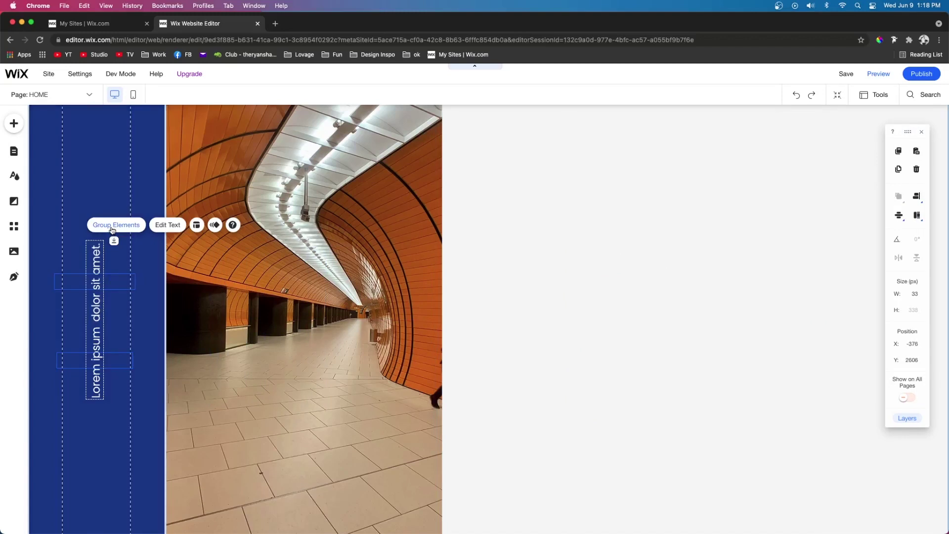
left_click(112, 225)
left_click(917, 197)
left_click(896, 218)
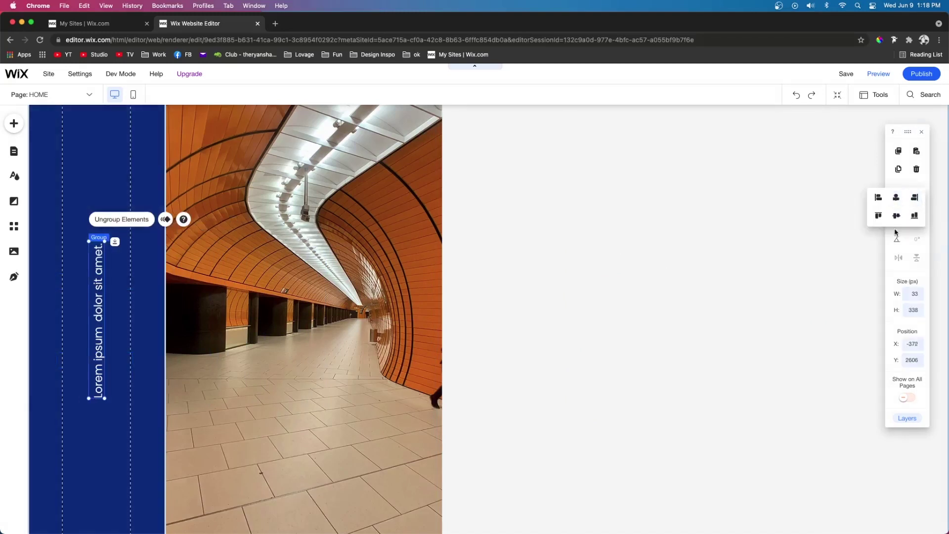
Place three stacked lorem ipsum text blocks in the third column: a light line, a semibold paragraph and a longer light paragraph
left_click(918, 200)
left_click(636, 275)
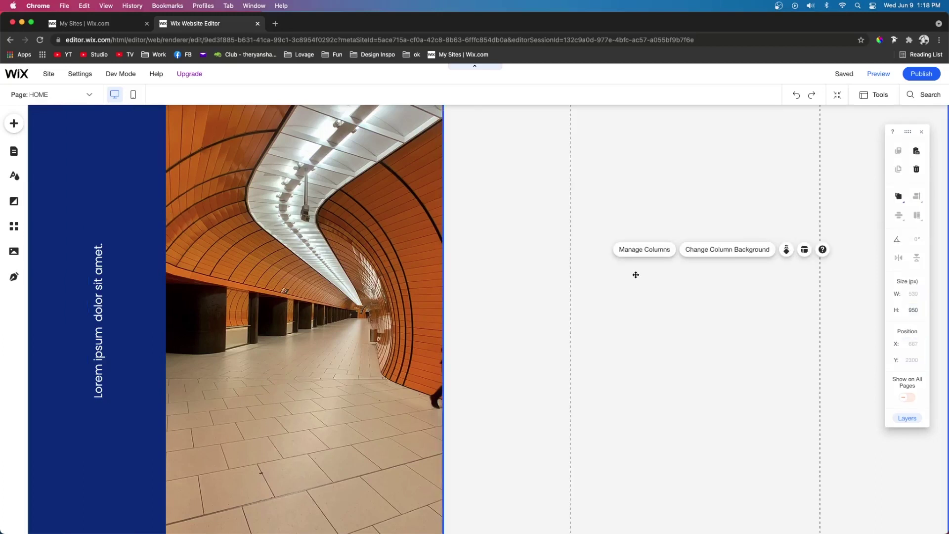
left_click(723, 195)
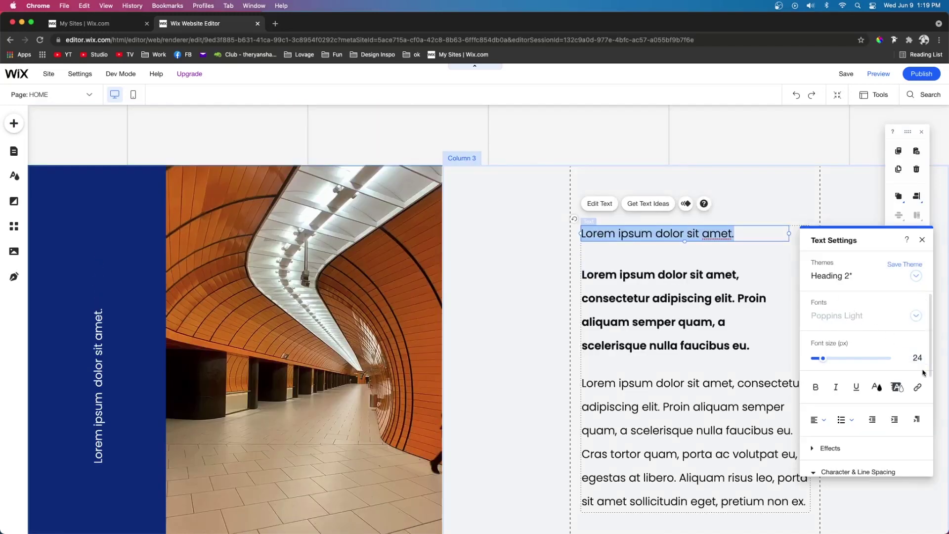
Examine the font, size and line spacing settings of the semibold paragraph and the longer paragraph in the third column
left_click(754, 293)
left_click(754, 293)
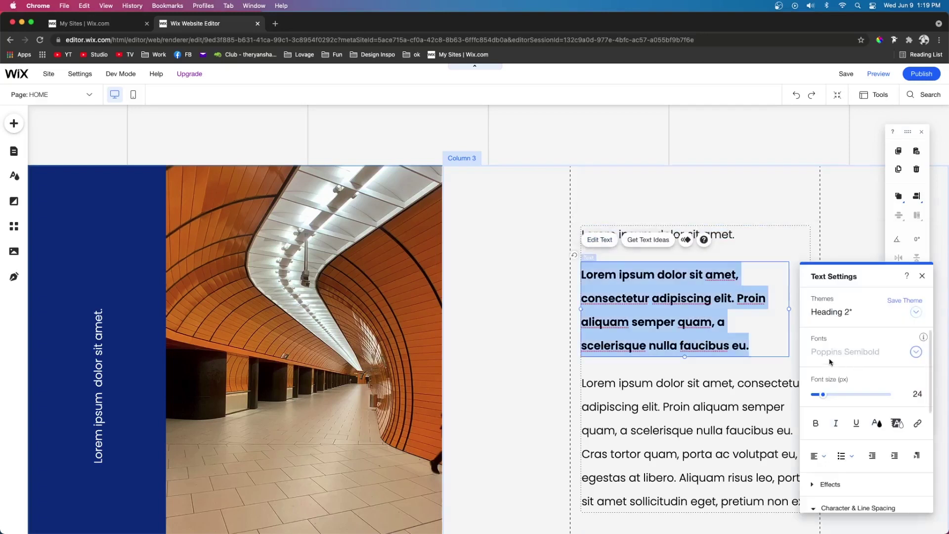
scroll(835, 430, "down", 3)
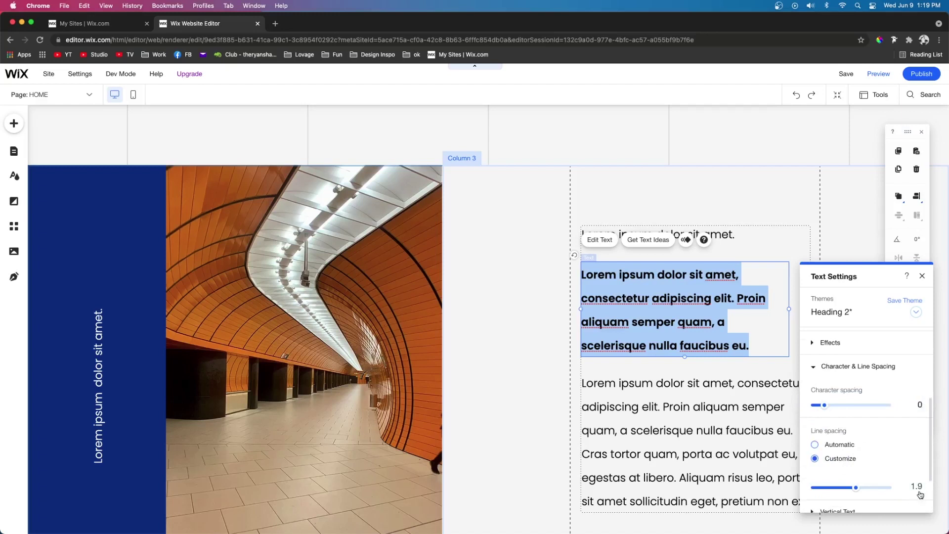
left_click(623, 384)
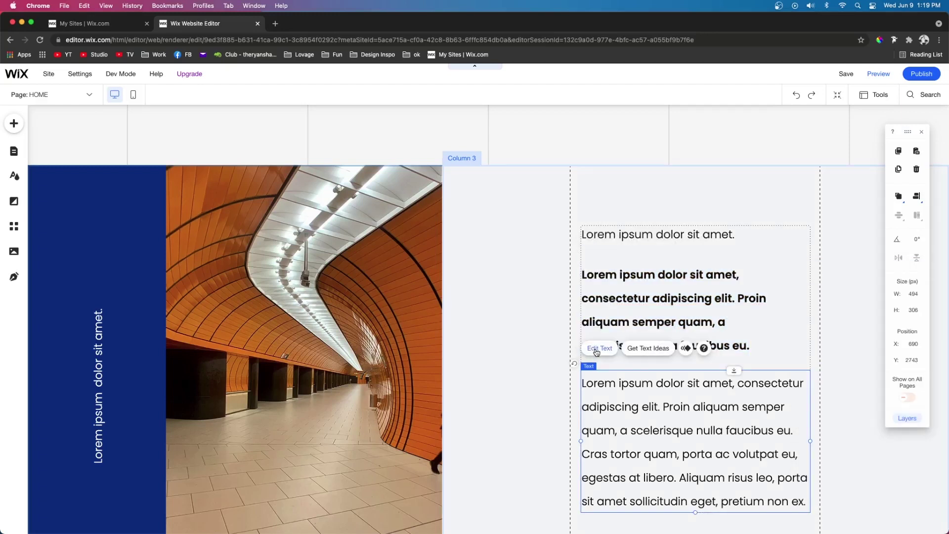
left_click(597, 349)
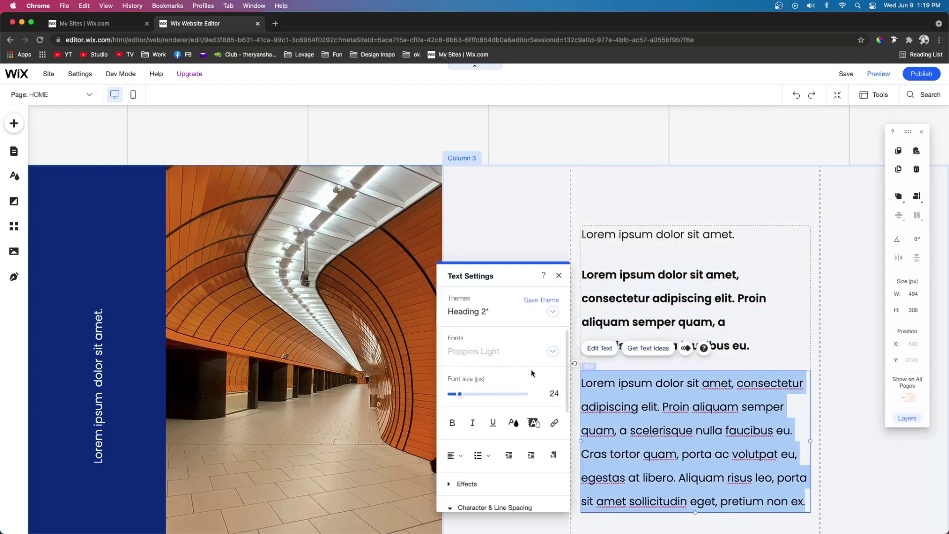
scroll(519, 430, "down", 5)
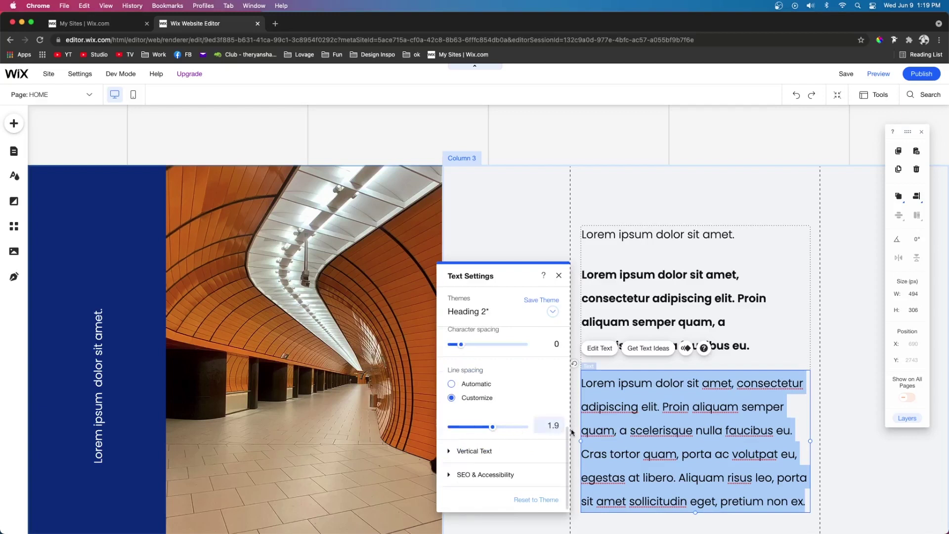
left_click(849, 388)
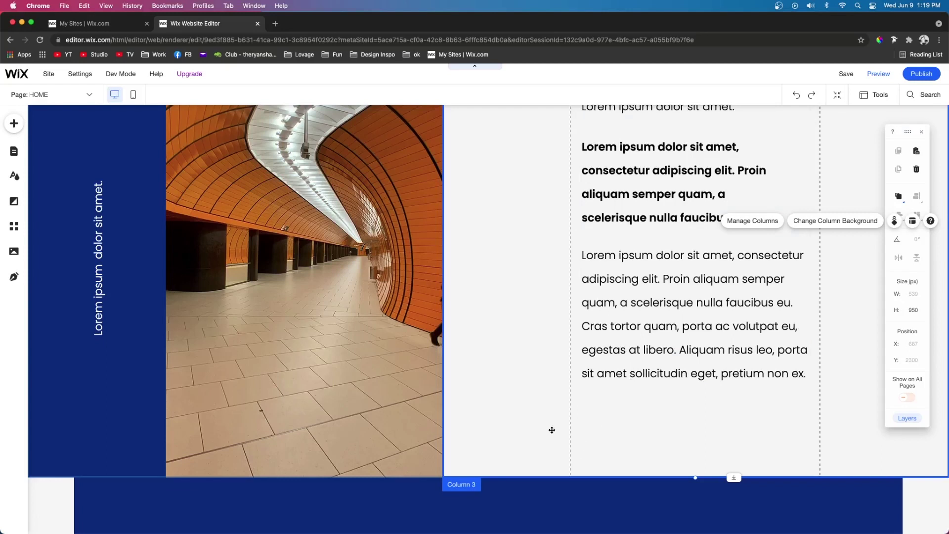
Add a thin themed line below the third column's text, set its width to 100 px and rotate it 90°
left_click(14, 124)
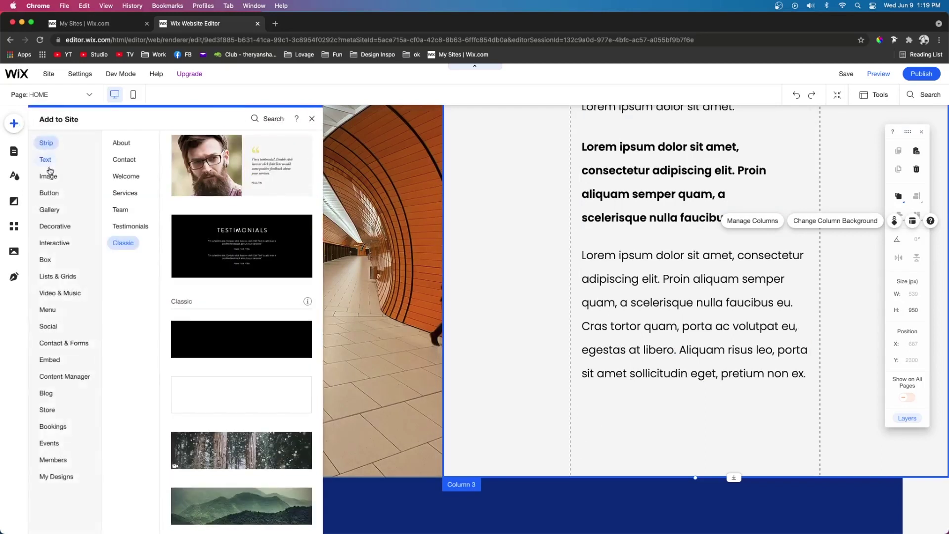
mouse_move(55, 226)
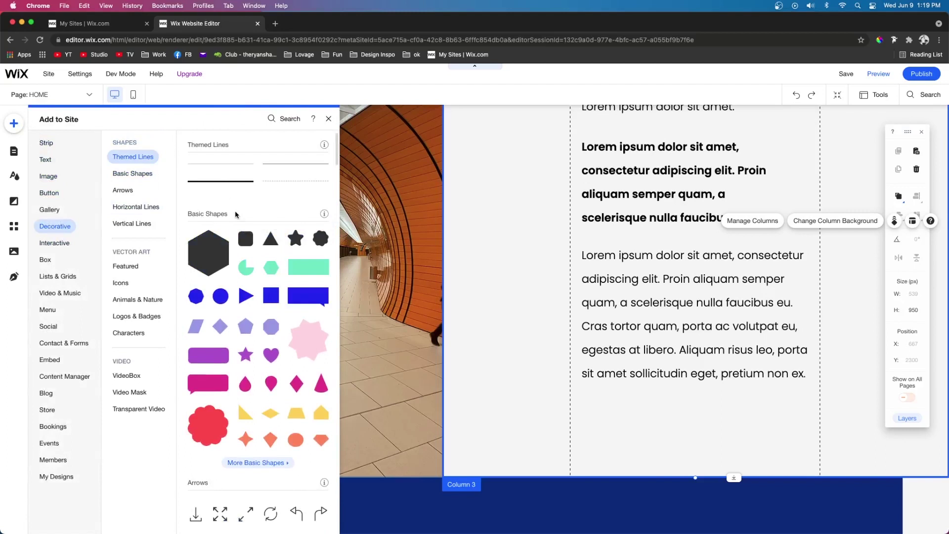
left_click(270, 168)
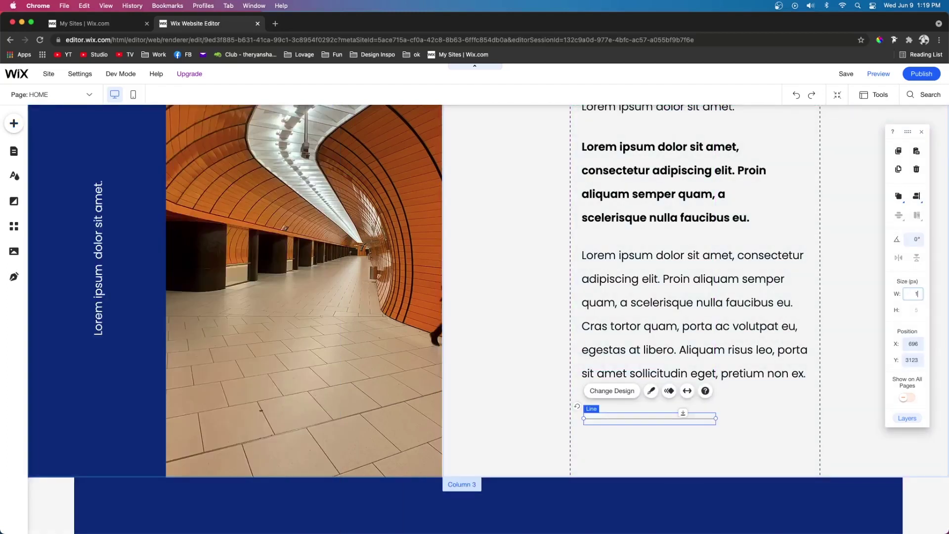
type("100")
key("Return")
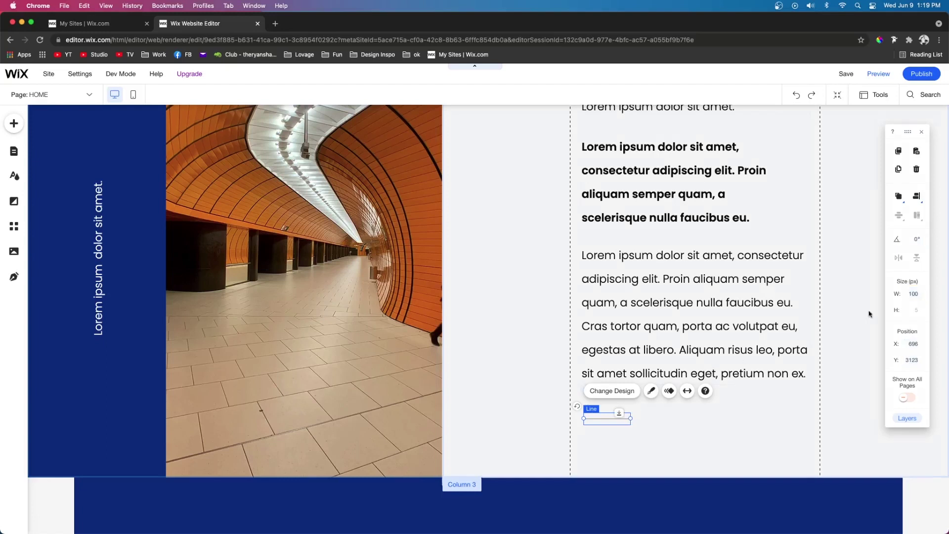
type("90")
key("Return")
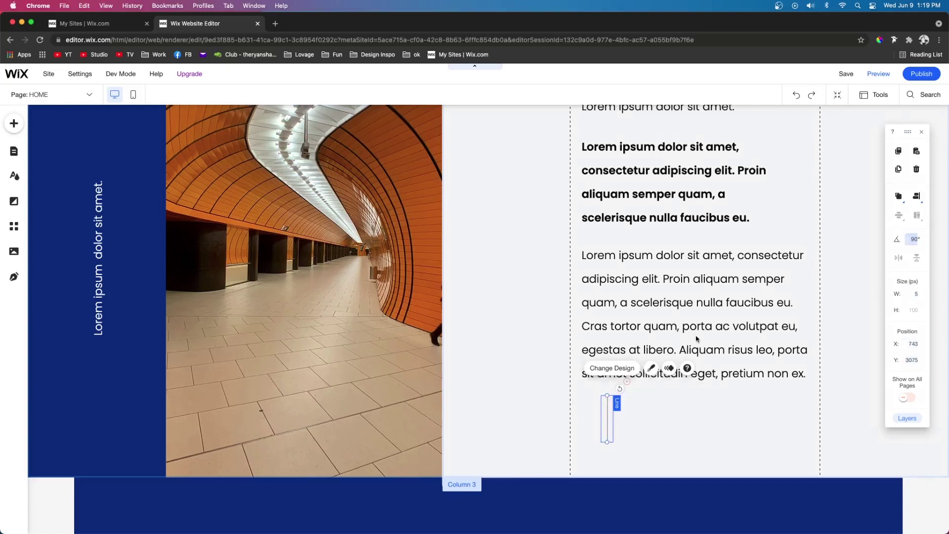
Line up the vertical line with the left edge of the third column's text and align it to the column's bottom edge
left_click_drag(610, 411, 583, 391)
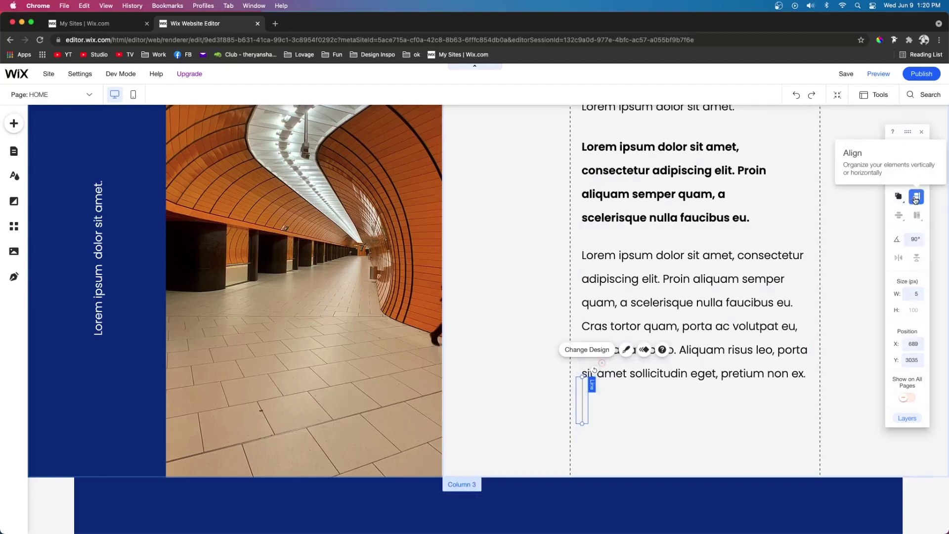
left_click(918, 196)
left_click(918, 218)
left_click(648, 406)
scroll(279, 276, "down", 3)
scroll(279, 275, "up", 5)
scroll(198, 222, "down", 2)
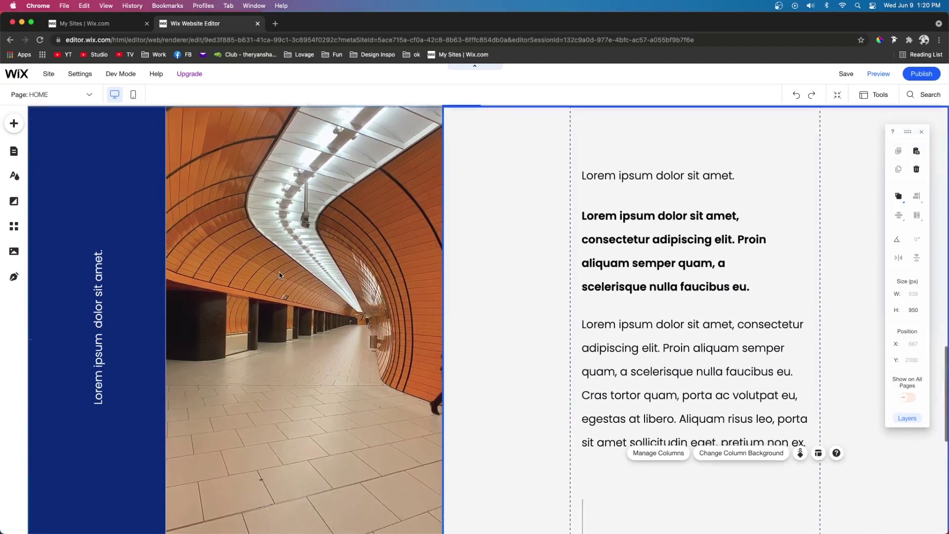
Add a blank classic strip between the three-column strip and the footer
left_click(14, 124)
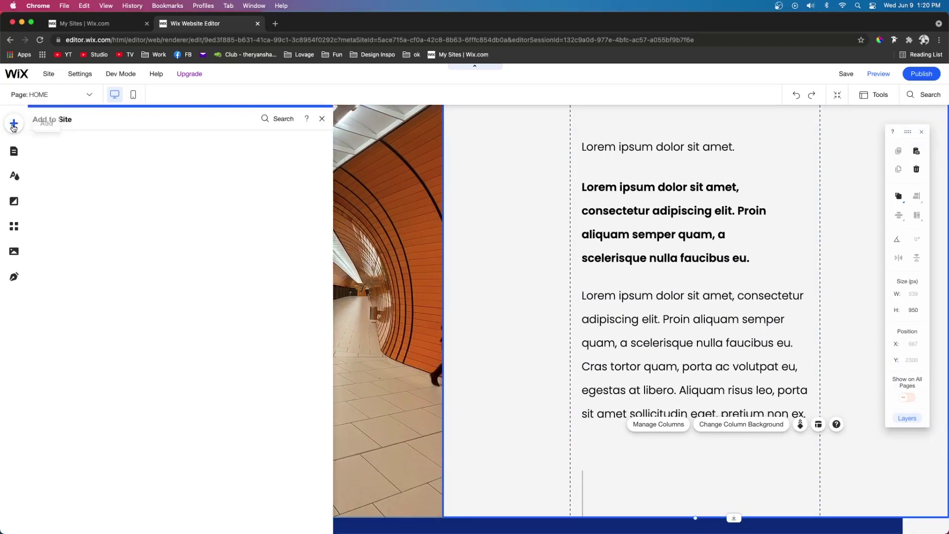
left_click(47, 143)
left_click_drag(244, 394, 445, 221)
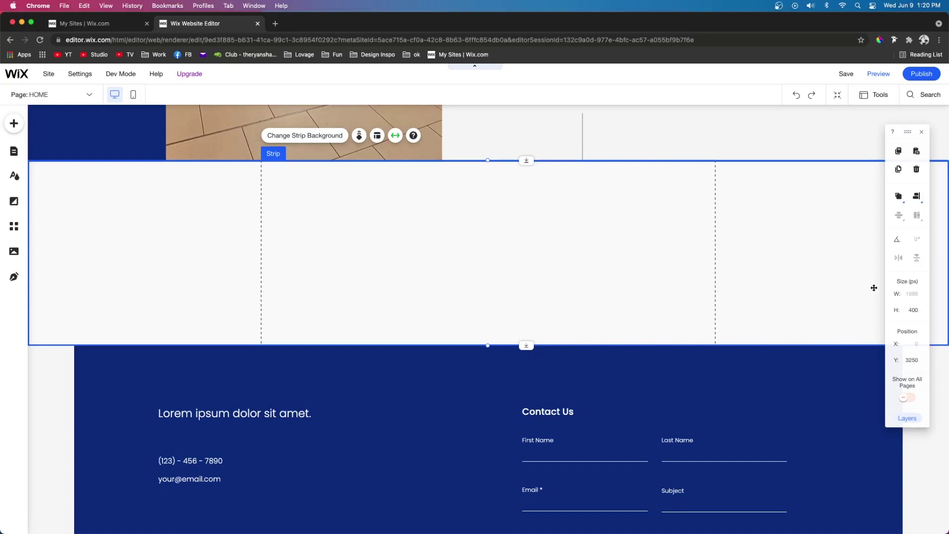
Set the new strip's background to BG Bottom.png from the 2. Lines Background folder, positioned at the bottom center
left_click(294, 139)
left_click(190, 221)
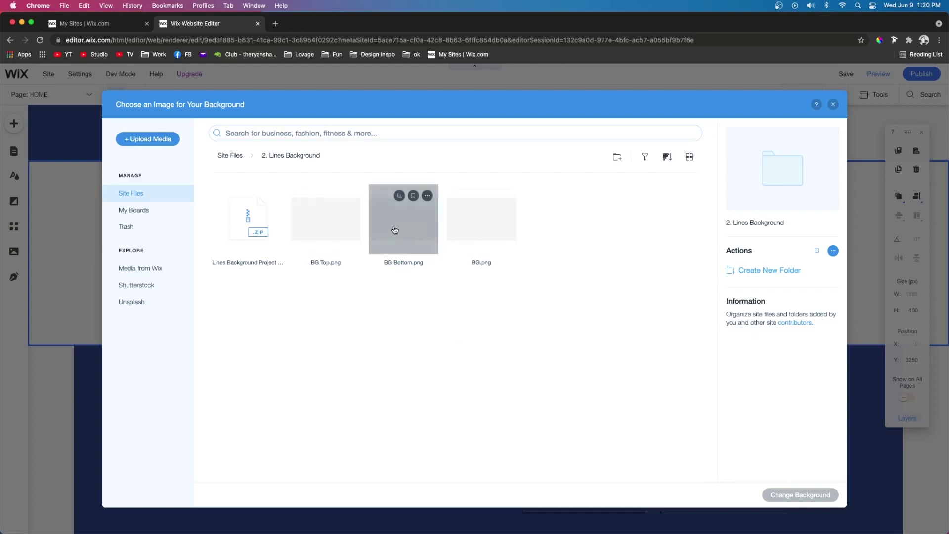
left_click(395, 230)
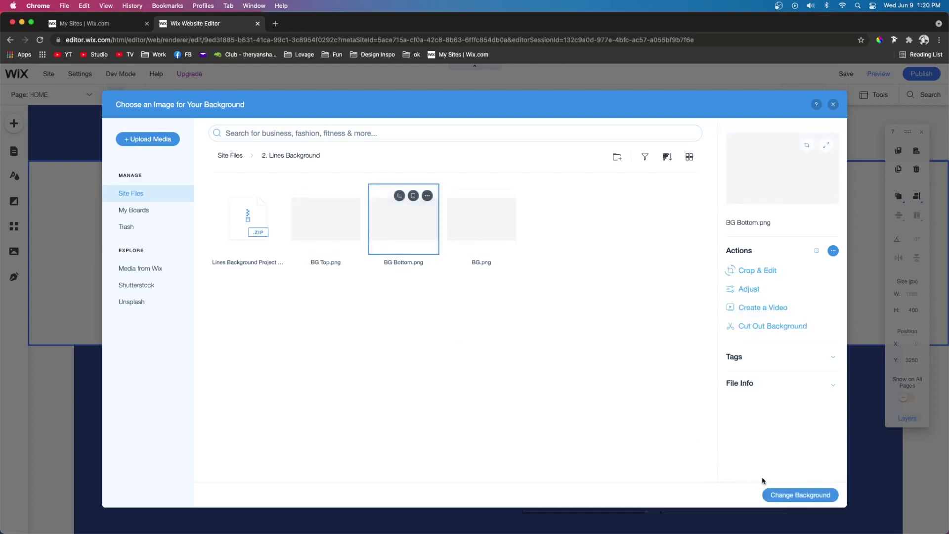
left_click(773, 494)
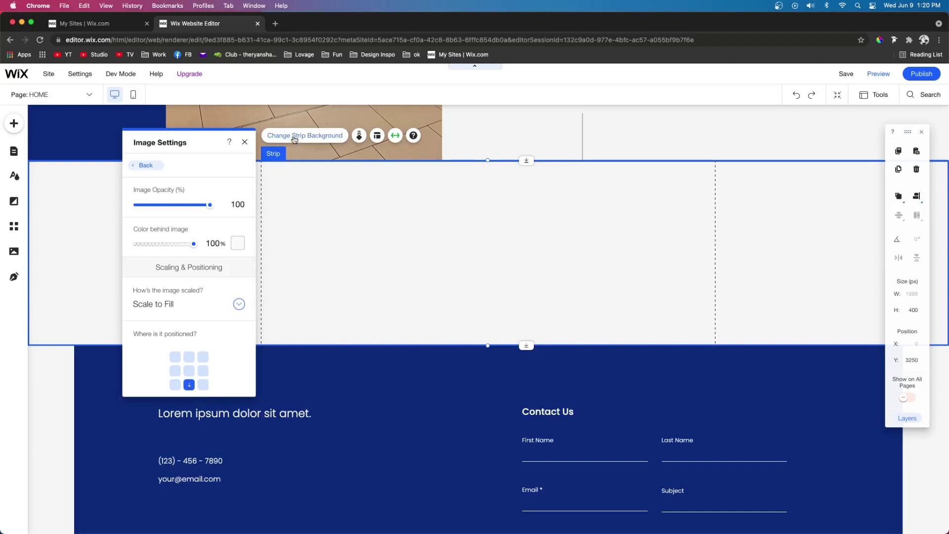
Split the new strip into two columns and align the content of both columns to the left
left_click(378, 136)
left_click(179, 175)
left_click(294, 254)
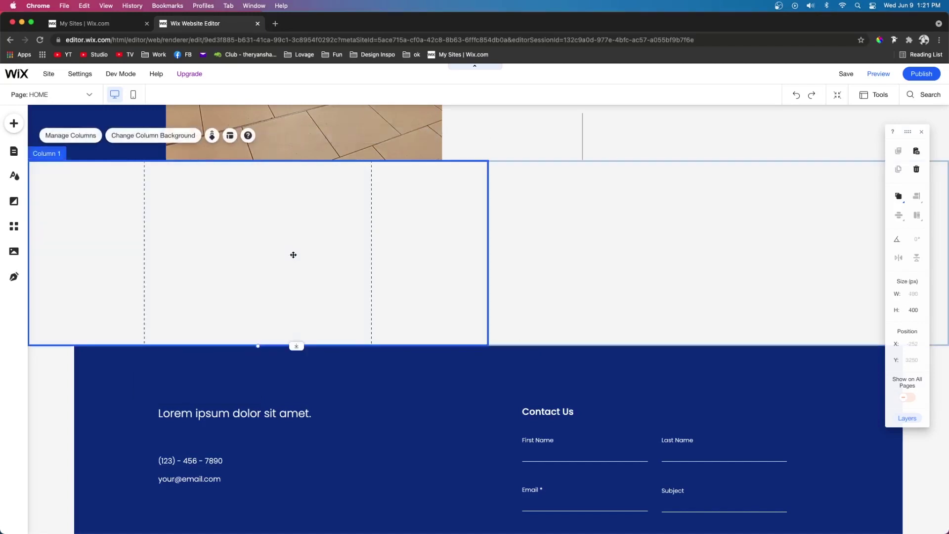
left_click(230, 135)
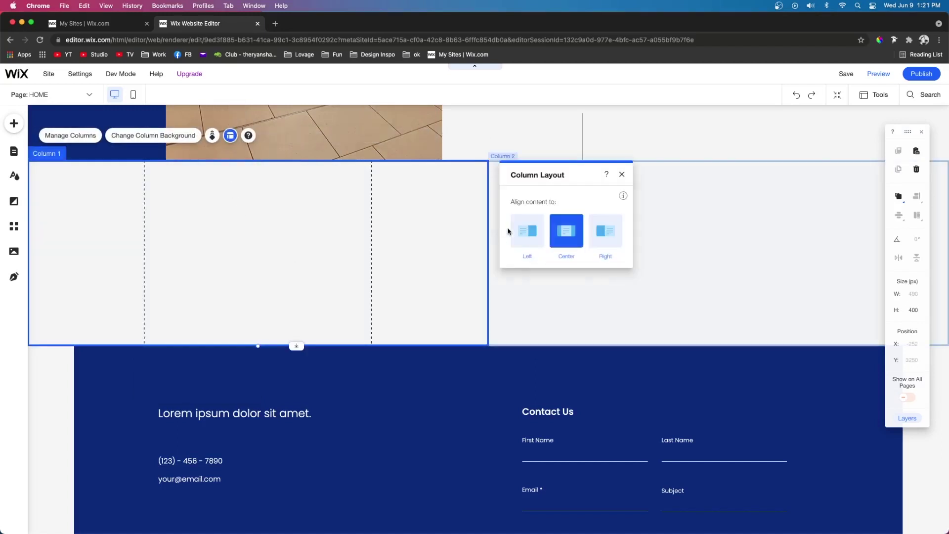
left_click(527, 230)
left_click(746, 269)
left_click(680, 135)
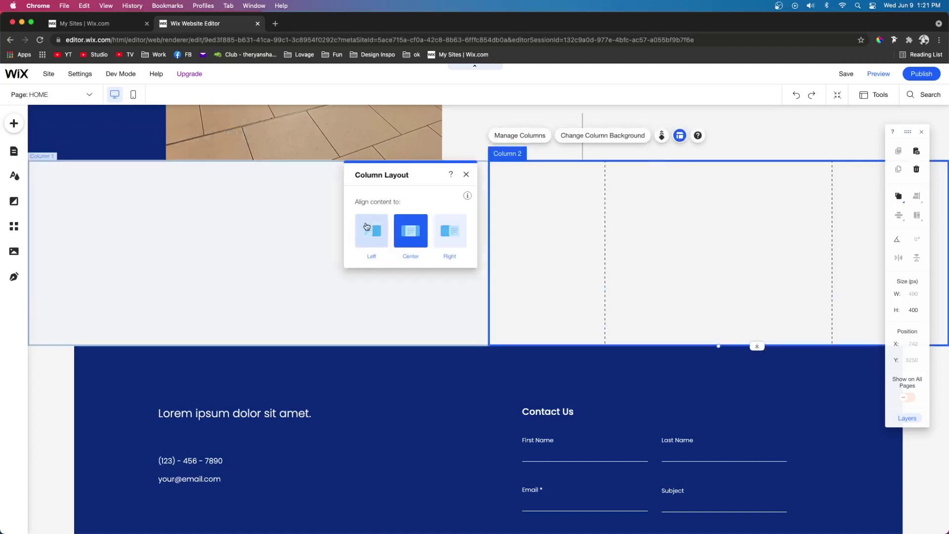
left_click(366, 226)
left_click(89, 269)
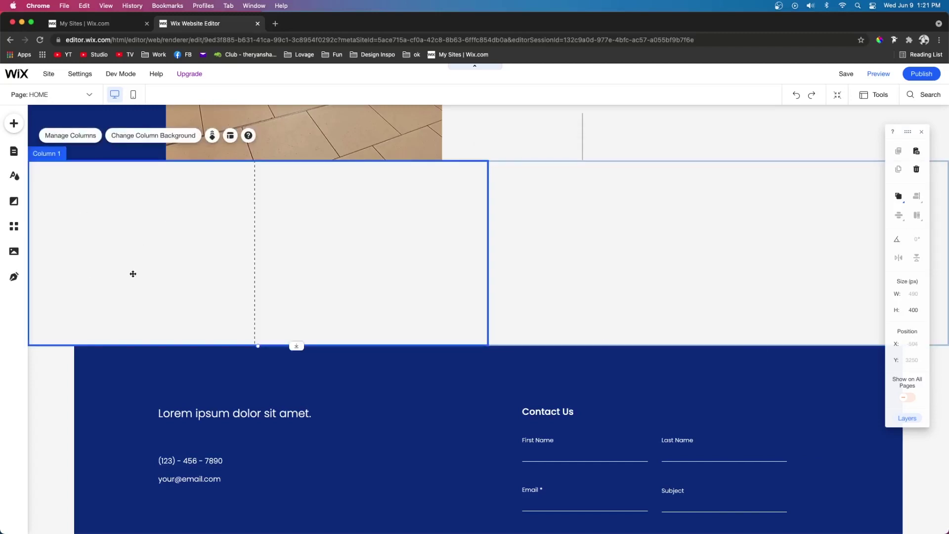
left_click(624, 255)
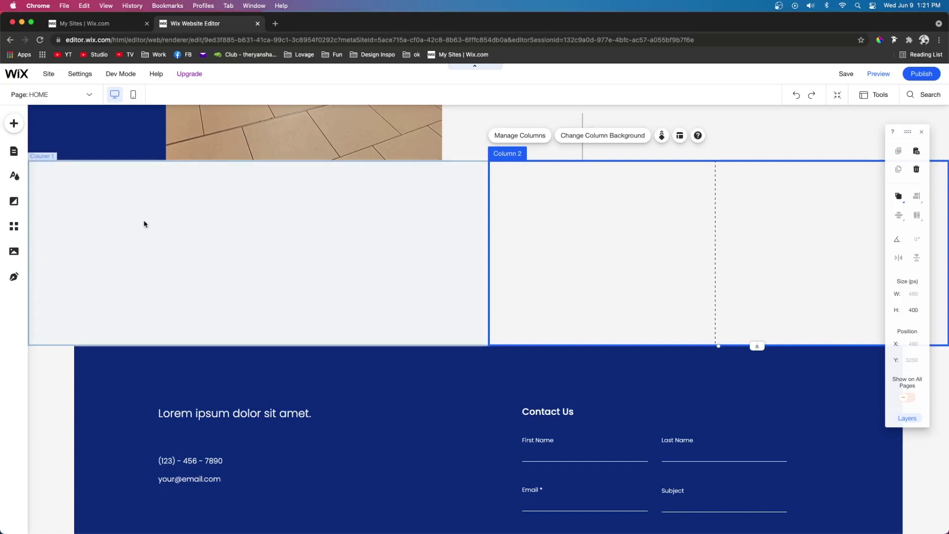
Add a basic square shape to the new strip's first column and fill it with dark blue
left_click(14, 123)
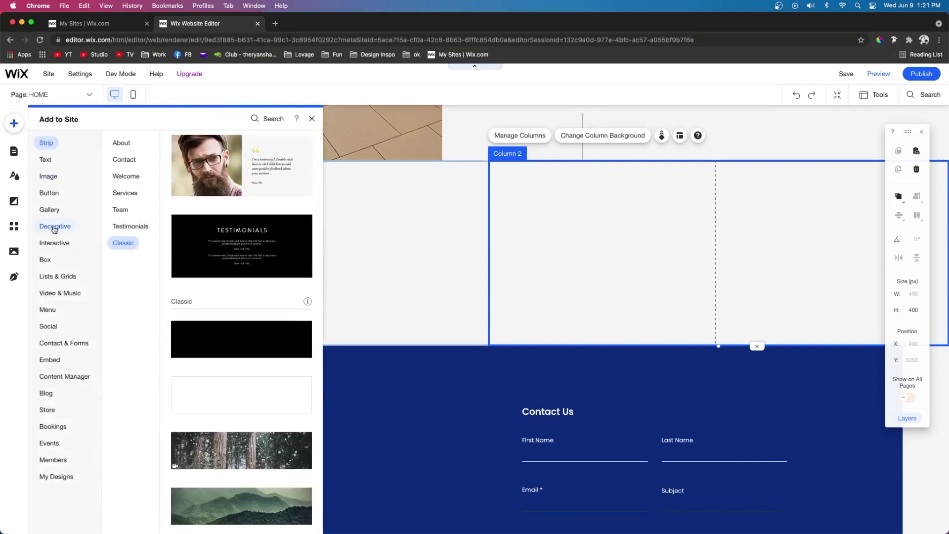
left_click(54, 228)
mouse_move(271, 300)
left_mouse_down()
mouse_move(422, 247)
mouse_move(300, 256)
mouse_move(296, 246)
left_mouse_up()
left_click(370, 204)
left_click(443, 304)
left_click(393, 396)
left_click(303, 251)
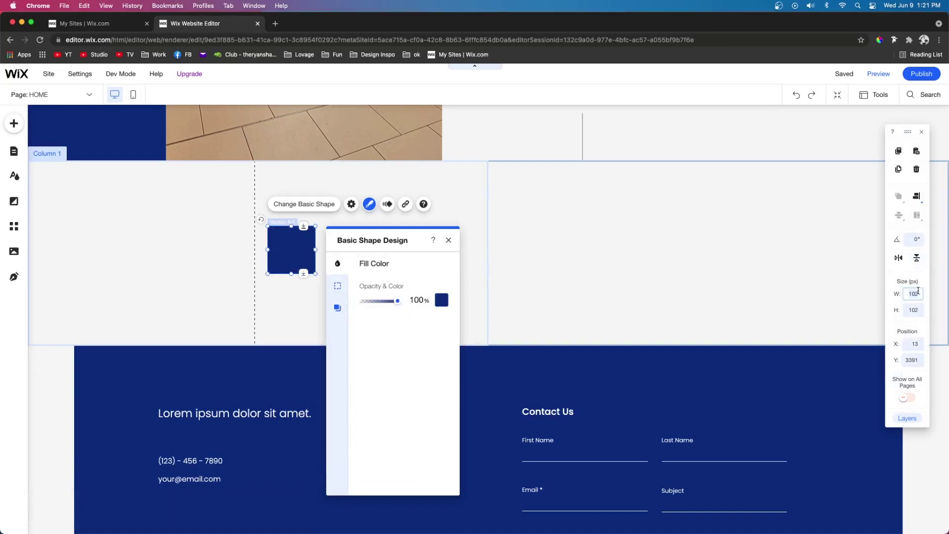
Resize the dark blue shape to 20 px wide and 150 px high
key("Return")
key("Tab")
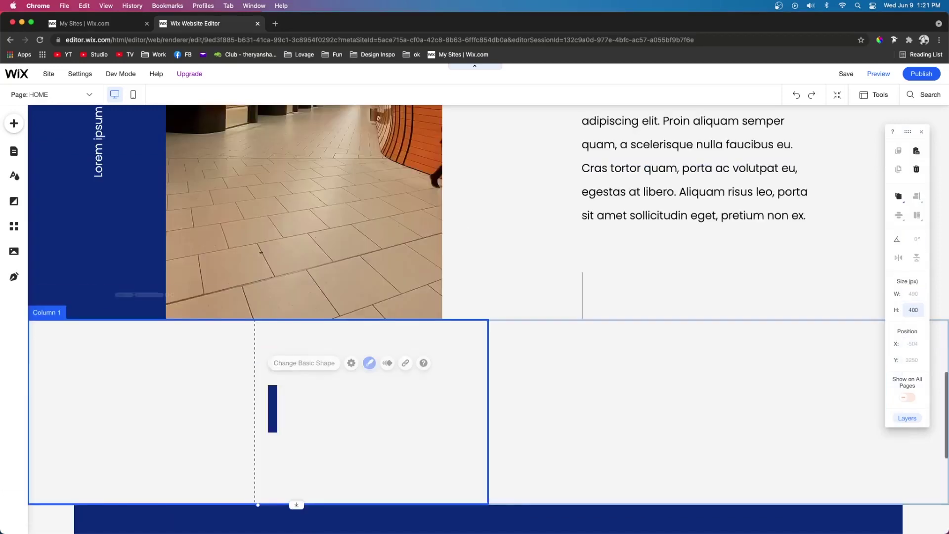
double_click(917, 310)
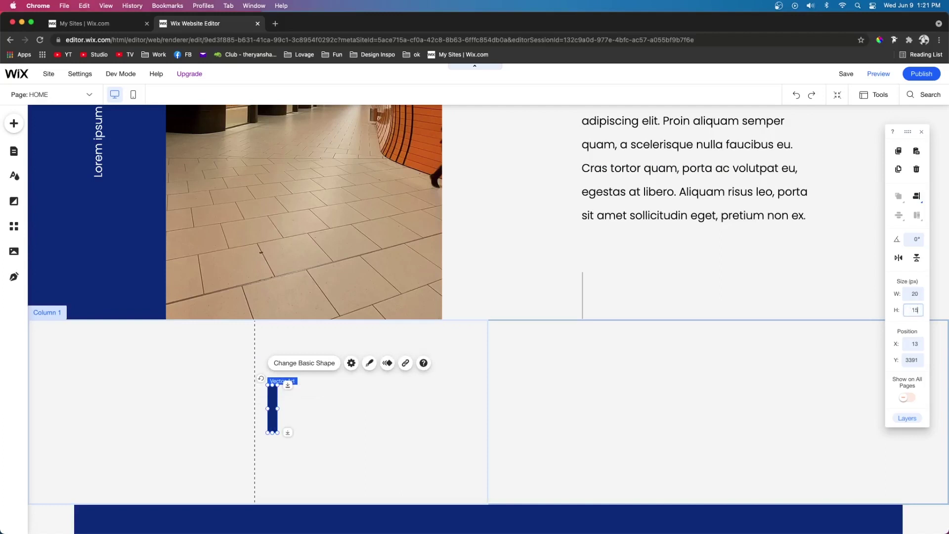
type("150")
key("Return")
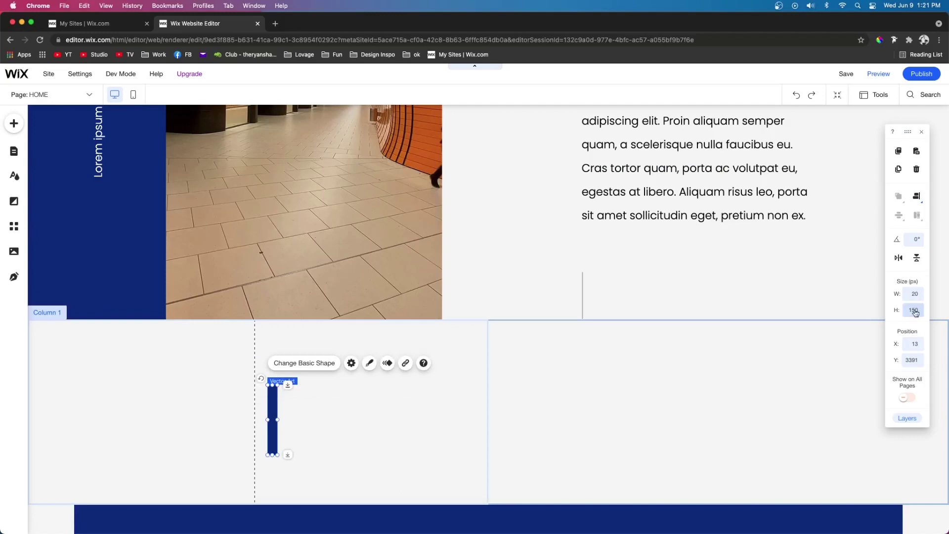
Align the dark blue bar to the vertical middle and the left edge of the first column
left_click(916, 197)
left_click(897, 216)
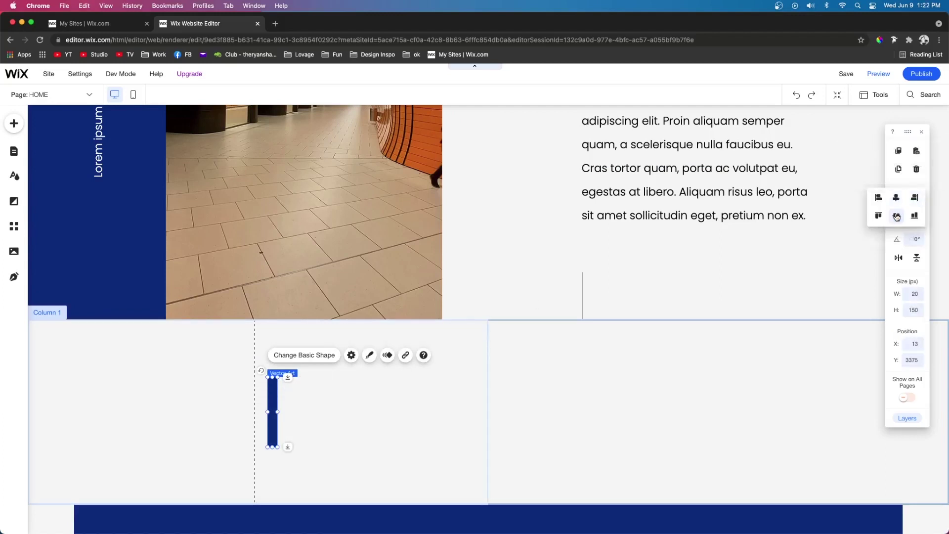
left_click(879, 198)
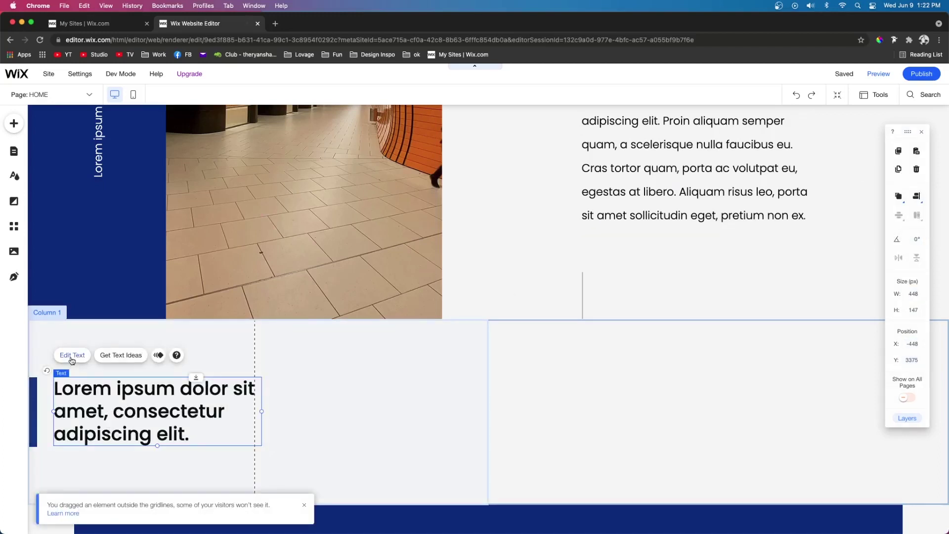
Place the heading "Lorem ipsum dolor sit amet, consectetur adipiscing elit." beside the blue bar in Poppins Medium at 40 px
left_click(71, 356)
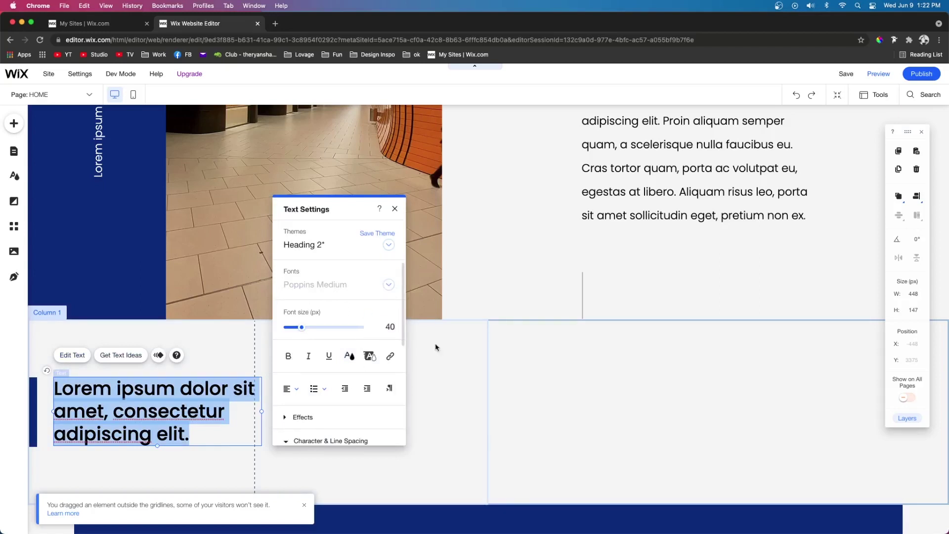
left_click(609, 402)
Copy the header's Start Now button into the call-to-action strip's second column and place it at about X 691, Y 3375
scroll(610, 407, "down", 10)
scroll(609, 406, "up", 10)
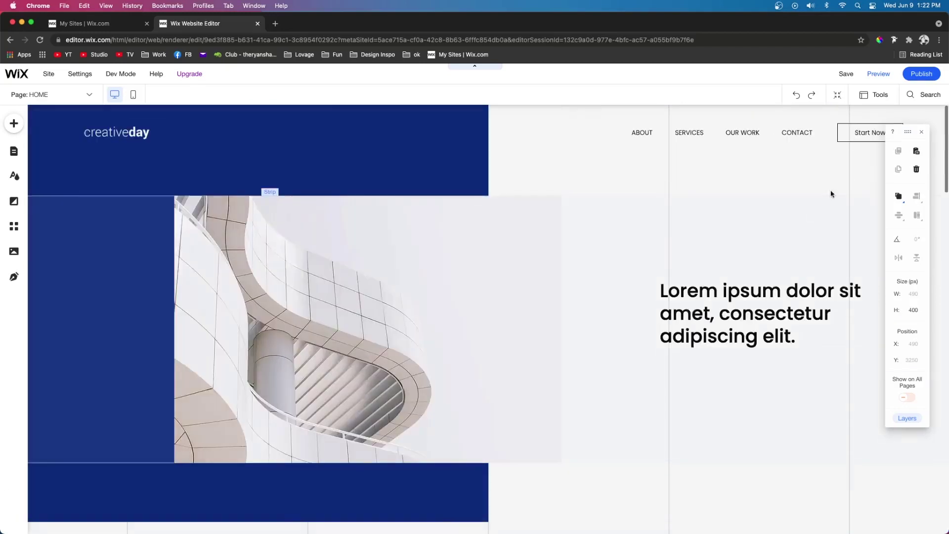
left_click(857, 131)
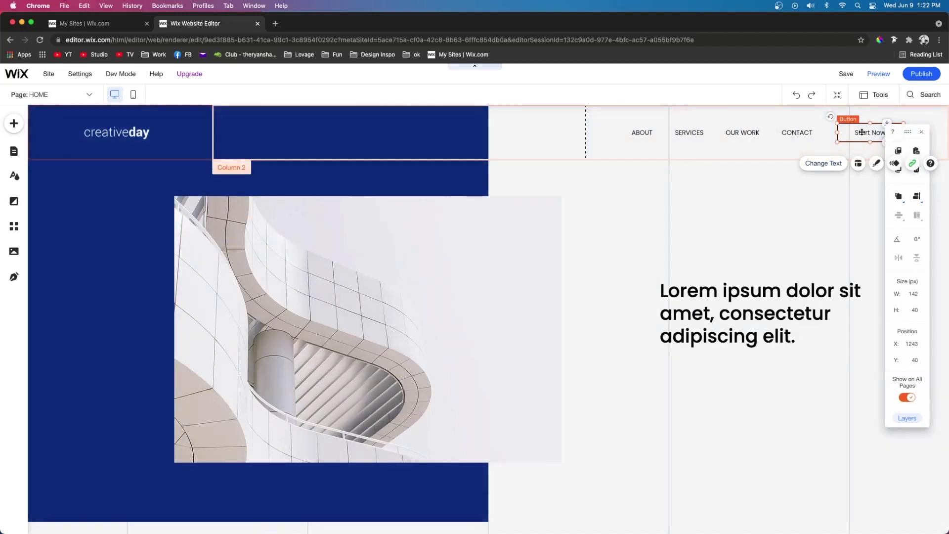
right_click(862, 133)
left_click(805, 247)
scroll(638, 245, "down", 15)
left_click(608, 222)
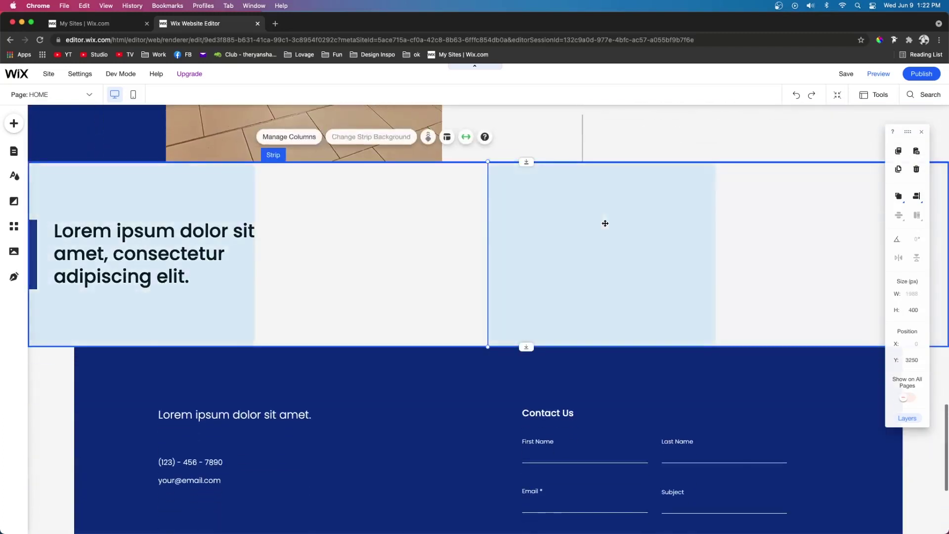
right_click(589, 221)
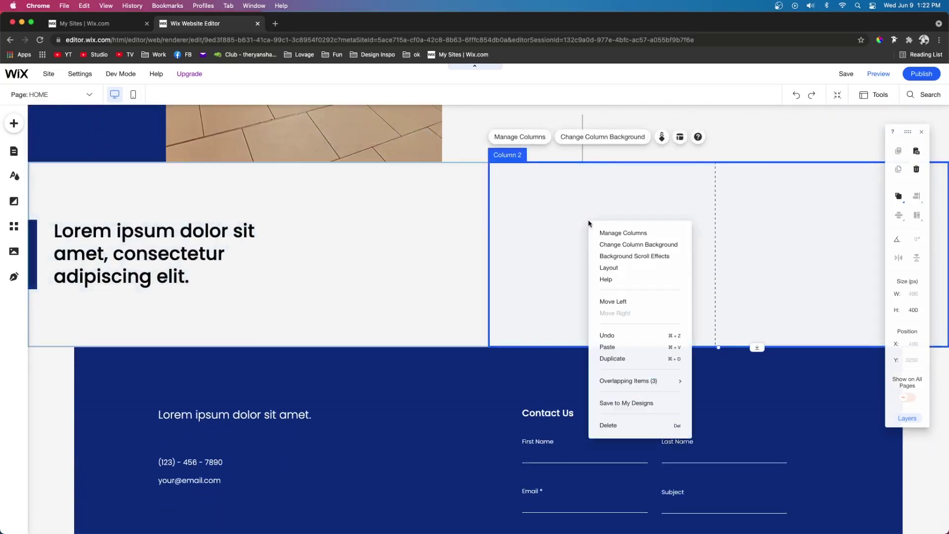
left_click(622, 351)
mouse_move(578, 223)
left_mouse_down()
mouse_move(565, 229)
mouse_move(596, 228)
left_mouse_up()
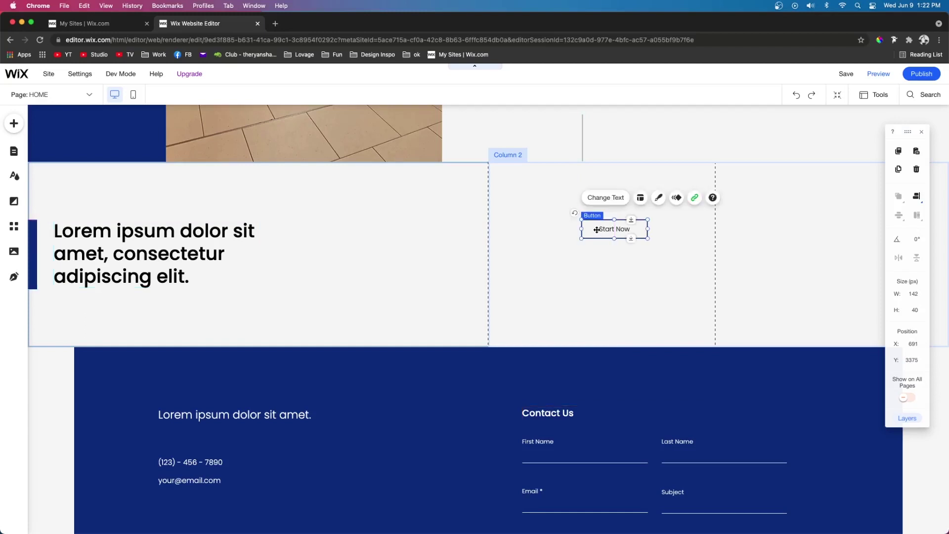
left_click(683, 244)
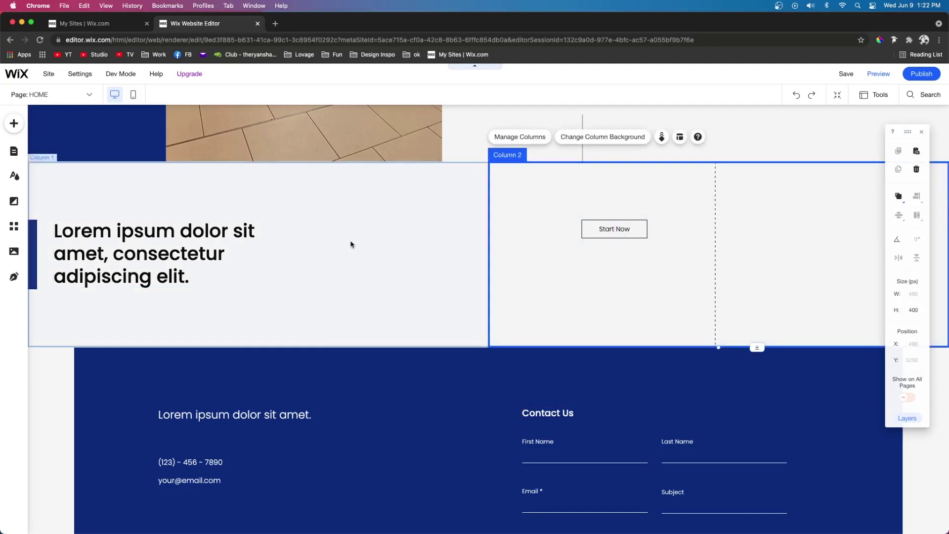
Add a blank white classic strip below the call-to-action strip and set its height to 900 px
left_click(15, 125)
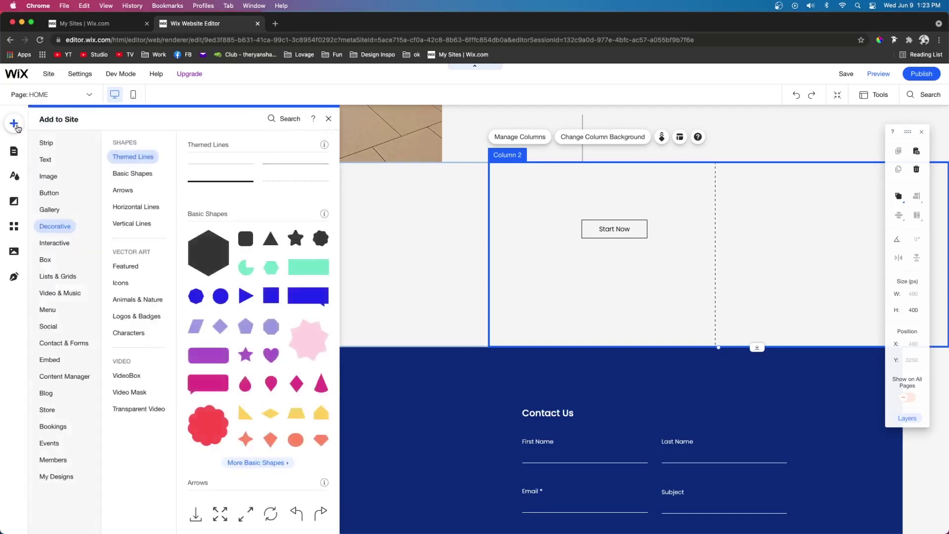
left_click(46, 144)
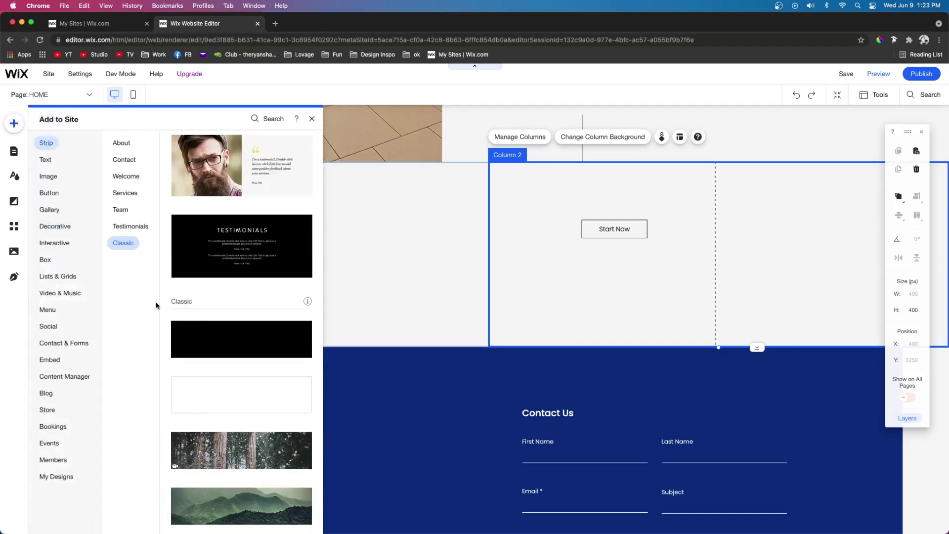
left_click(214, 403)
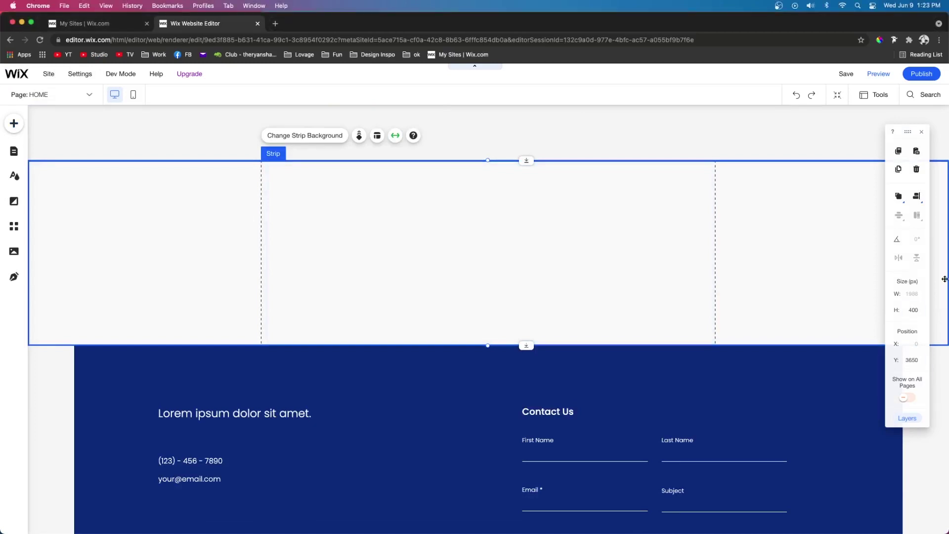
type("900")
key("Return")
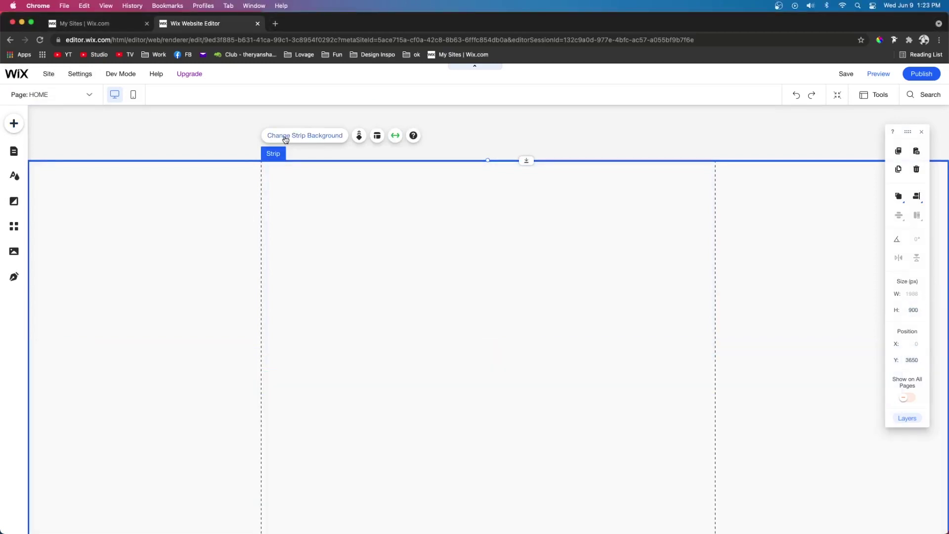
Set the background opacity of the new 900 px strip to 0%
left_click(297, 135)
left_click(193, 184)
left_click_drag(195, 207, 82, 201)
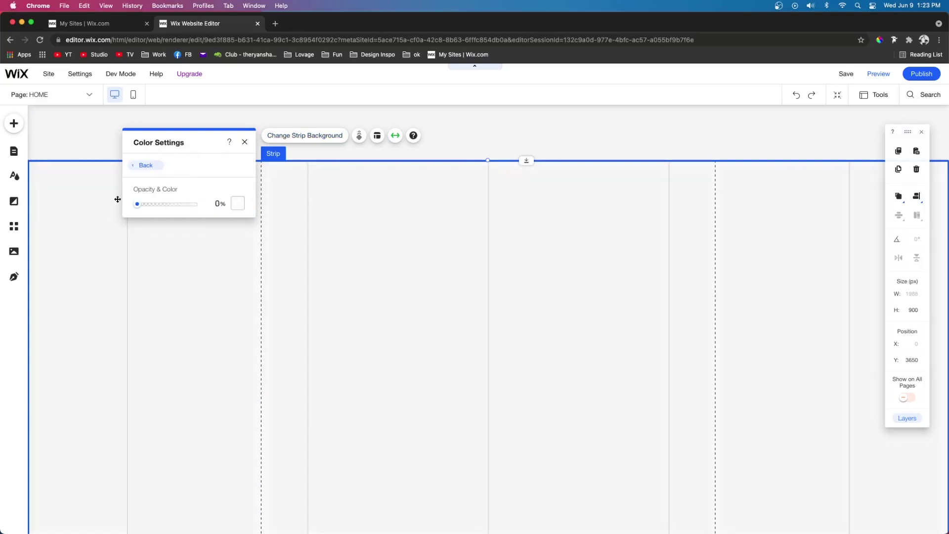
Split the strip into two columns, with content aligned right in the first column and left in the second
left_click(377, 136)
left_click(193, 173)
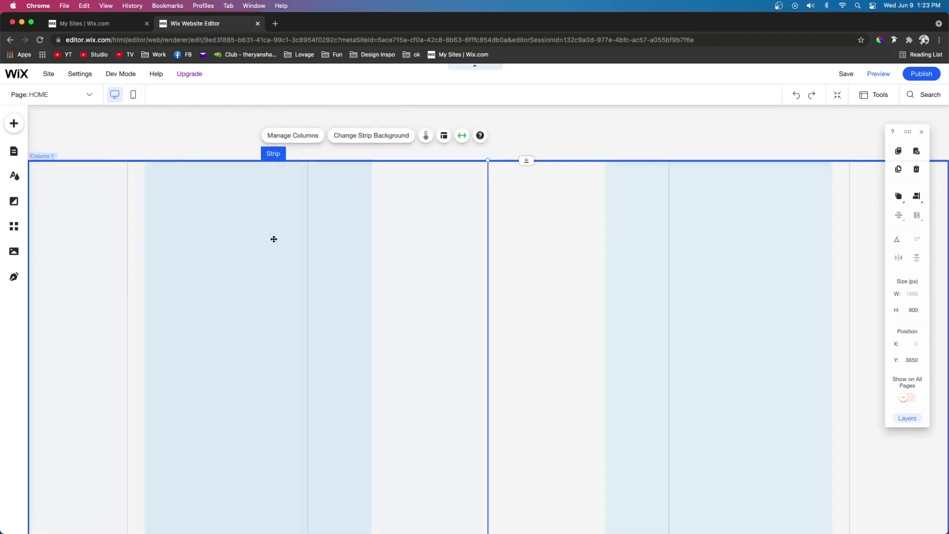
left_click(407, 260)
left_click(480, 243)
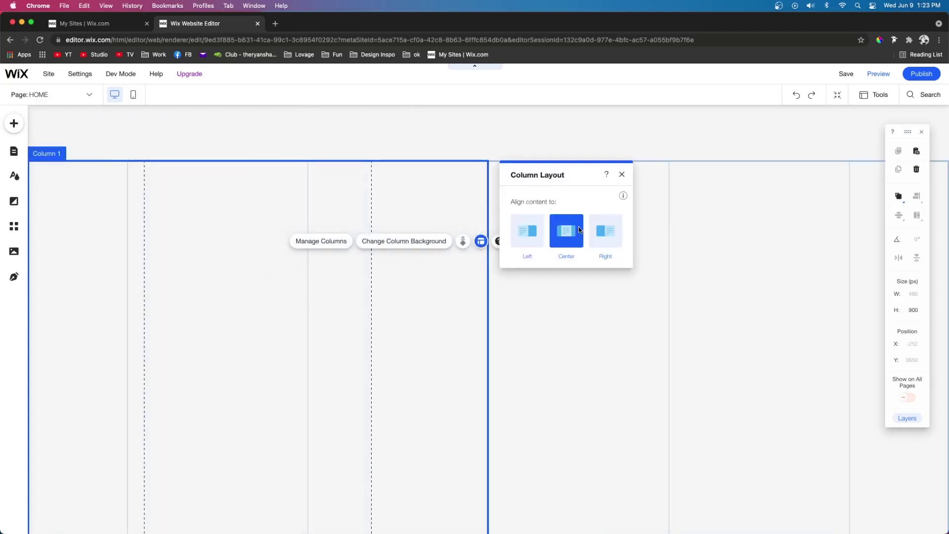
left_click(605, 232)
left_click(720, 282)
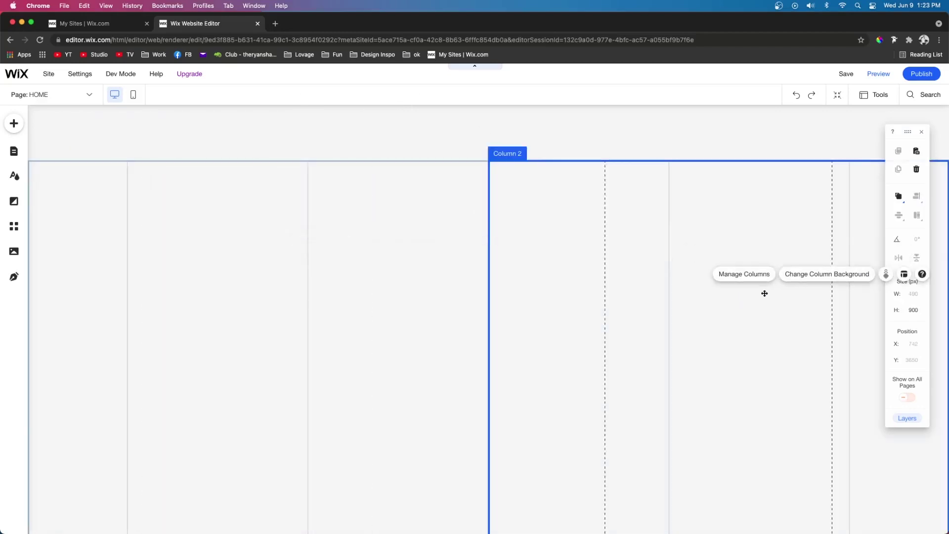
left_click(907, 277)
left_click(375, 234)
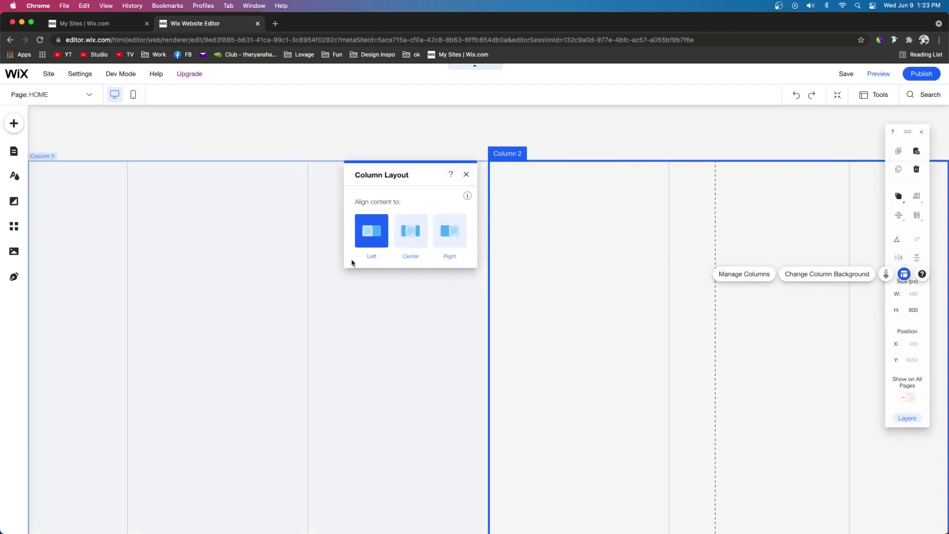
left_click(337, 328)
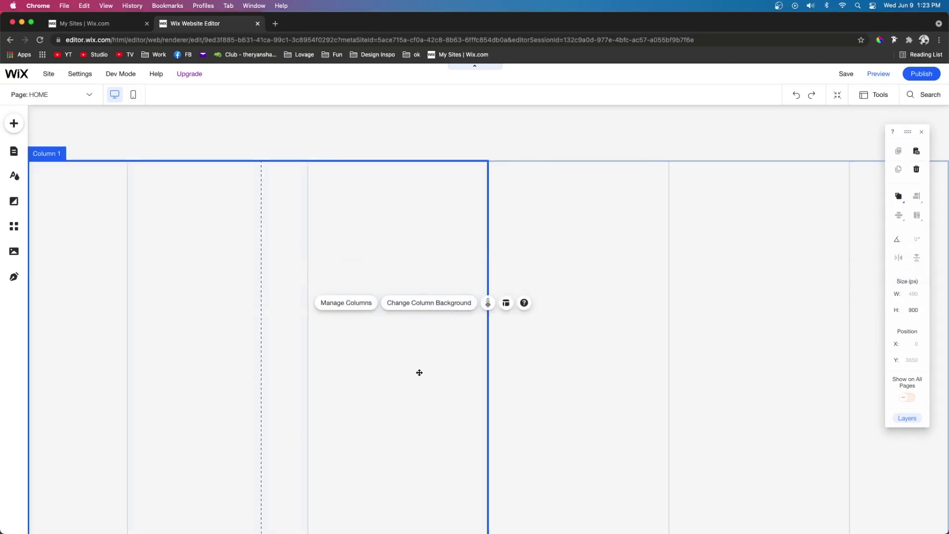
left_click(631, 247)
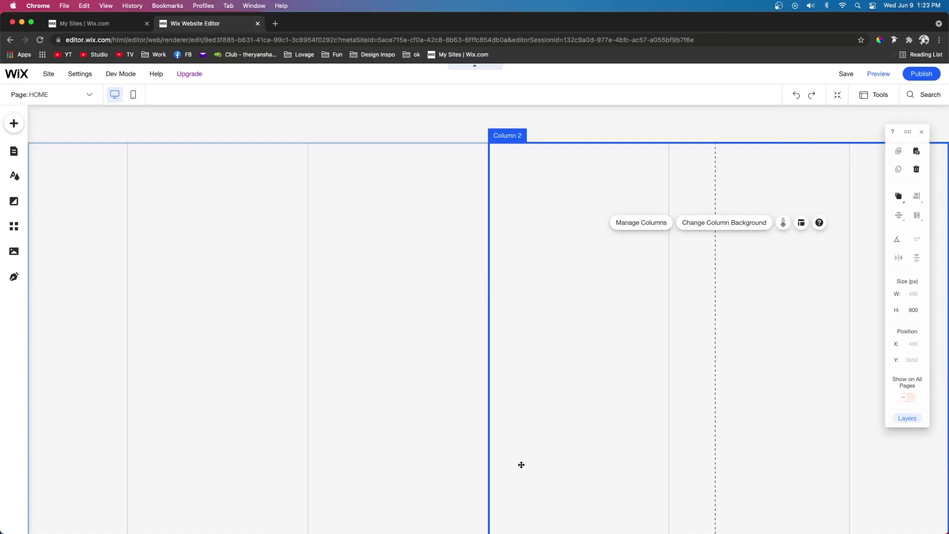
Add the upright concrete building image to the strip's first column at about X -28, Y 3797
left_click(213, 394)
left_click(15, 125)
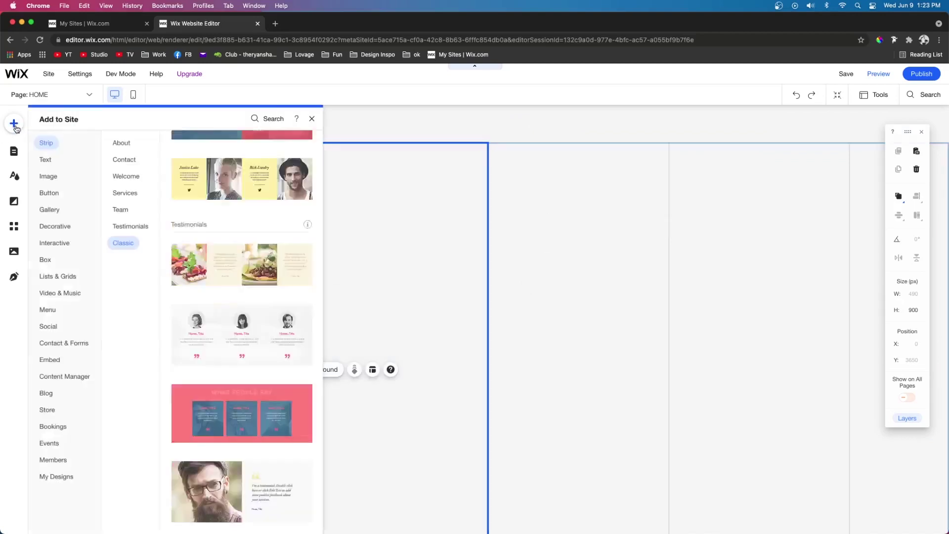
left_click(53, 178)
double_click(249, 316)
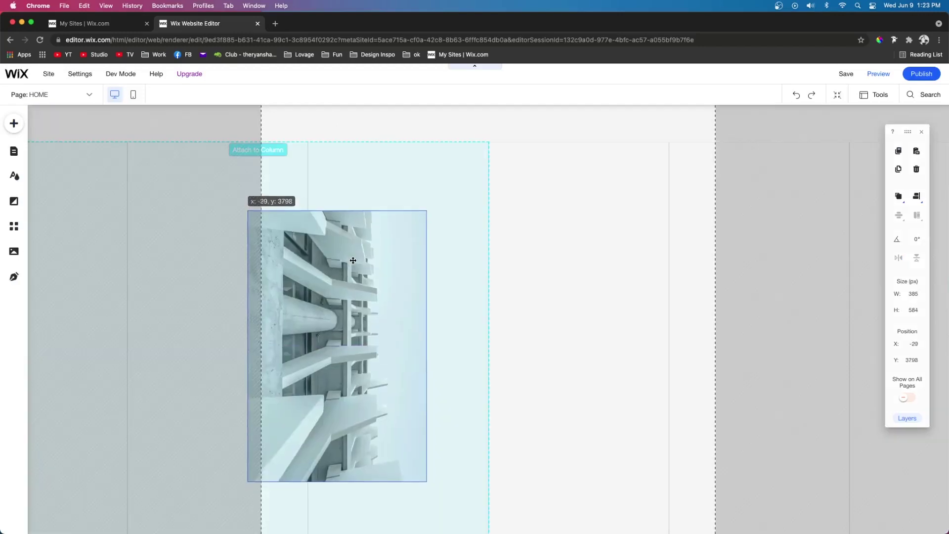
left_click_drag(419, 233, 420, 232)
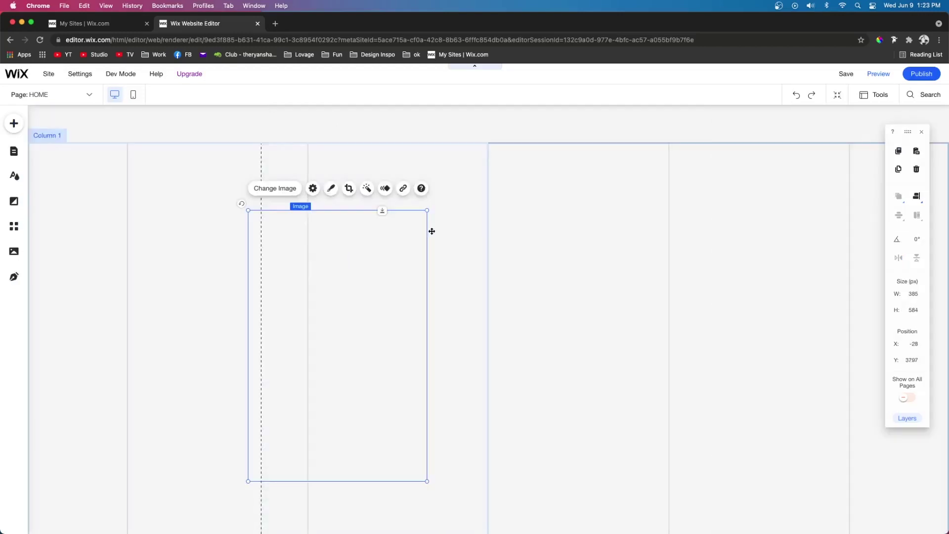
Enlarge the building image proportionally to about 702 px high within the first column
scroll(405, 382, "down", 3)
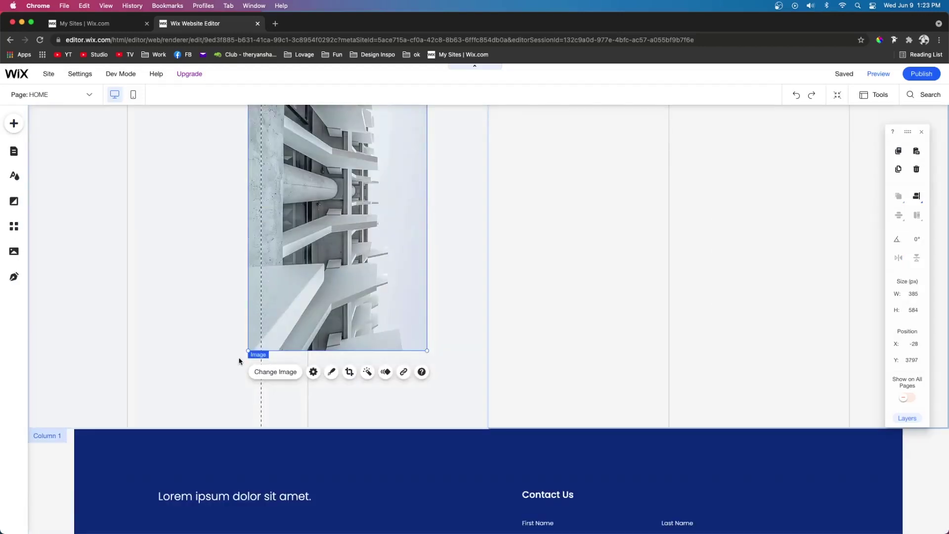
left_click_drag(249, 351, 256, 417)
left_click_drag(485, 418, 476, 392)
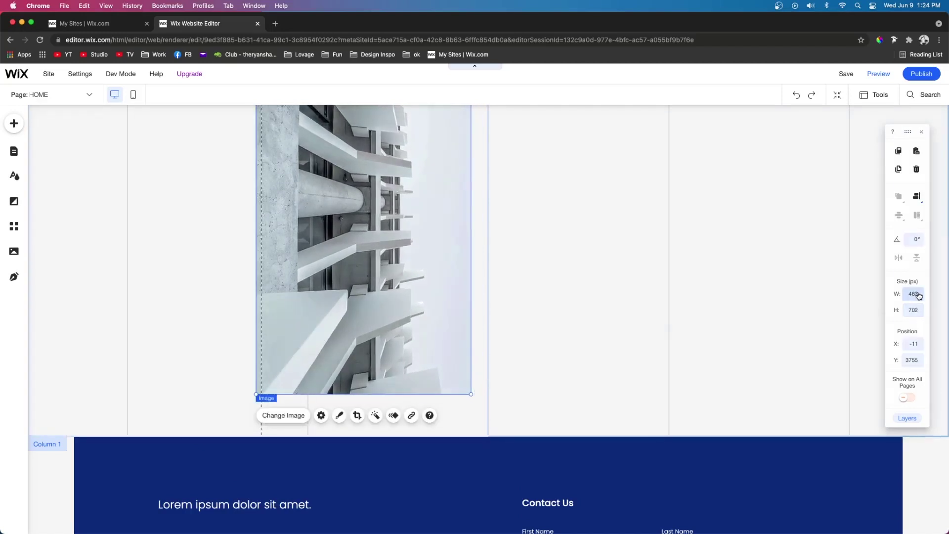
Crop the building image to about 580 px wide by extending its left side, adjust its zoom and framing, and apply the crop
double_click(459, 223)
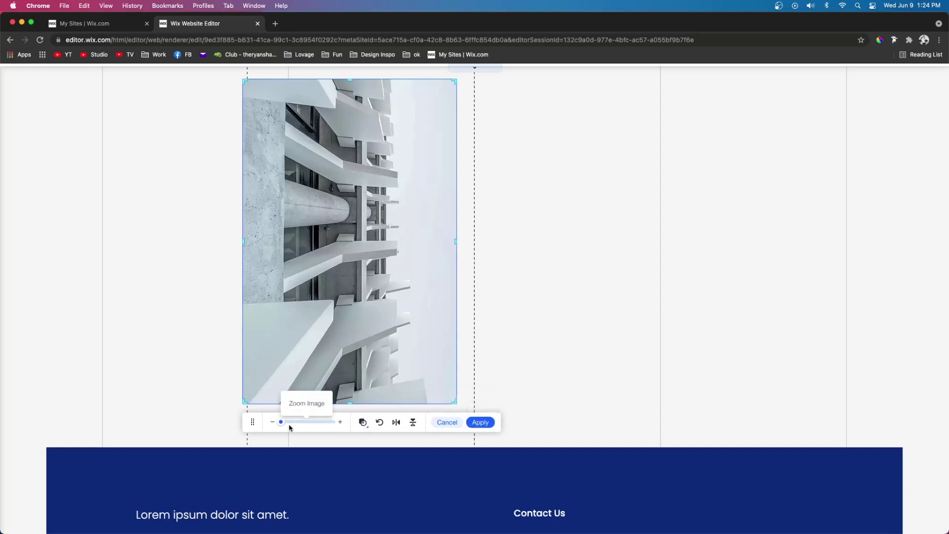
left_click_drag(284, 423, 298, 424)
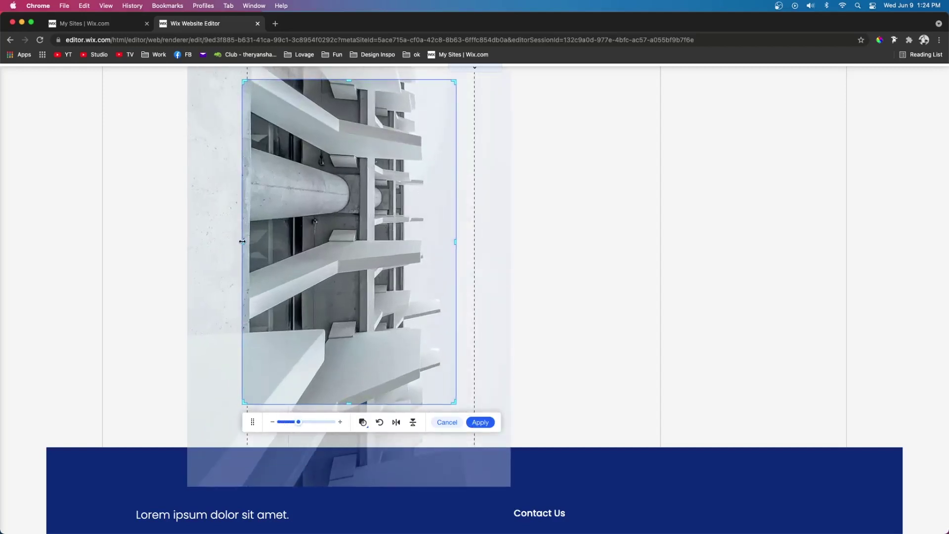
left_click_drag(242, 242, 189, 241)
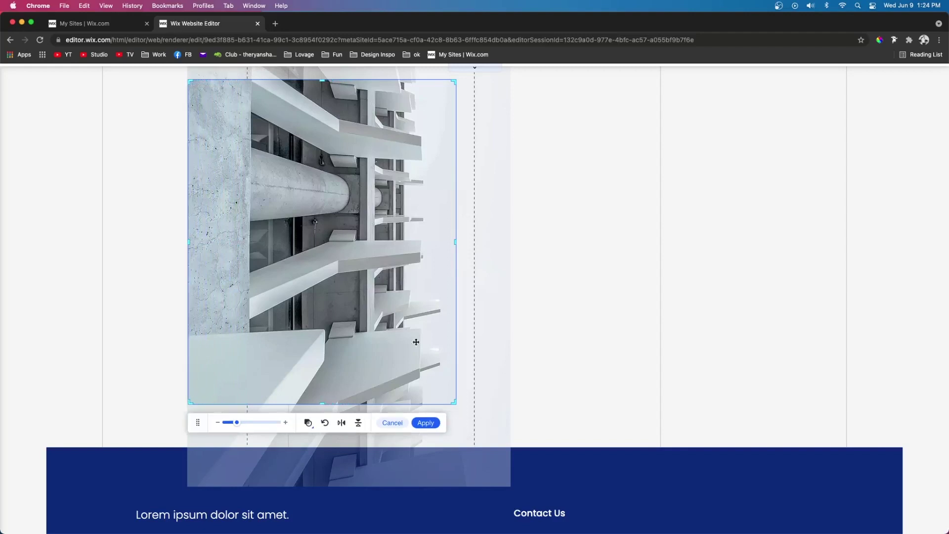
left_click_drag(237, 424, 214, 425)
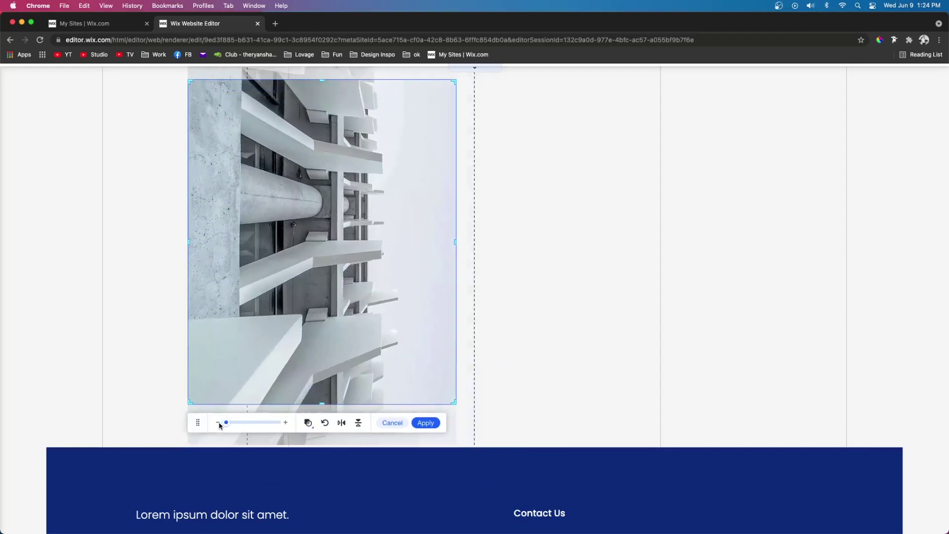
left_click_drag(356, 242, 354, 213)
left_click(425, 424)
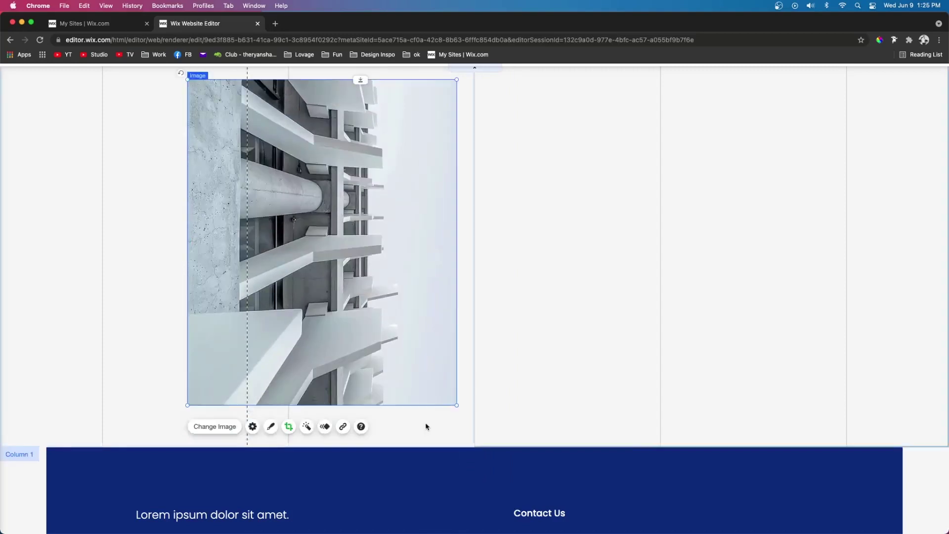
Align the building image to the vertical middle and the right edge of the first column
left_click(917, 198)
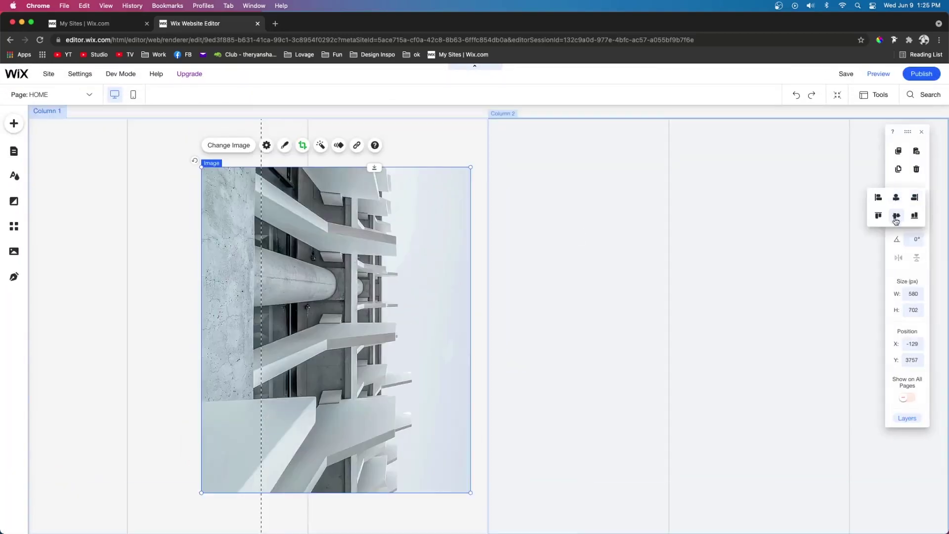
left_click(897, 218)
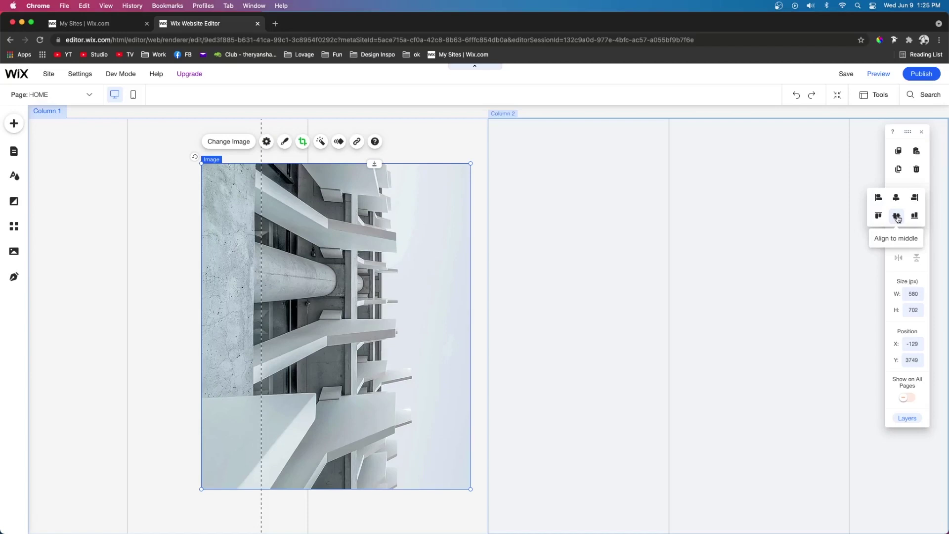
left_click(917, 198)
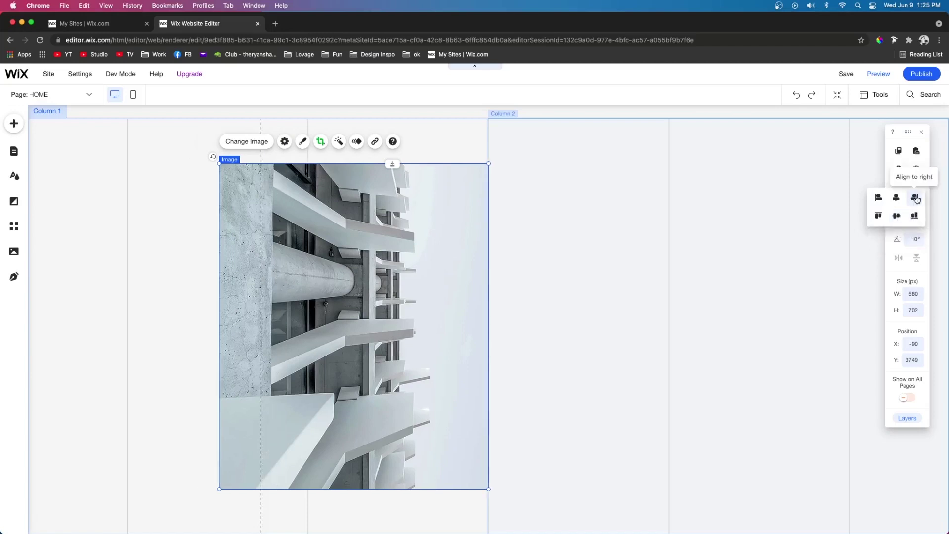
Review the font, size and line spacing settings of the heading, subheading and paragraph in the second column
left_click(571, 194)
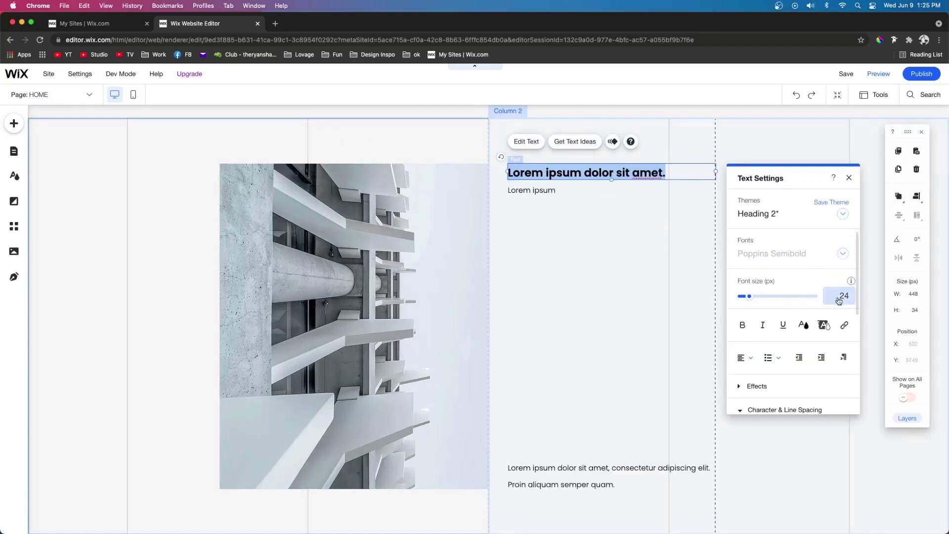
left_click(534, 190)
left_click(535, 191)
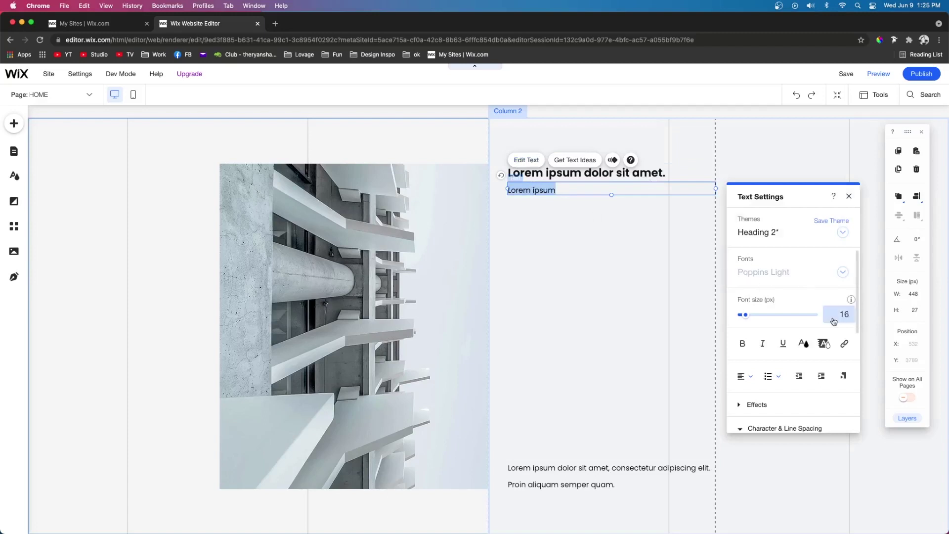
scroll(607, 315, "down", 3)
left_click(534, 357)
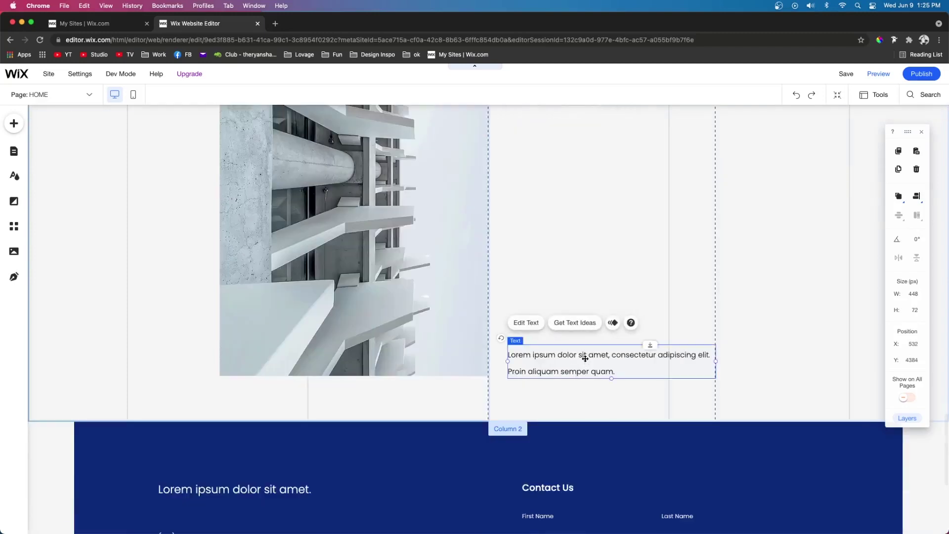
left_click(521, 324)
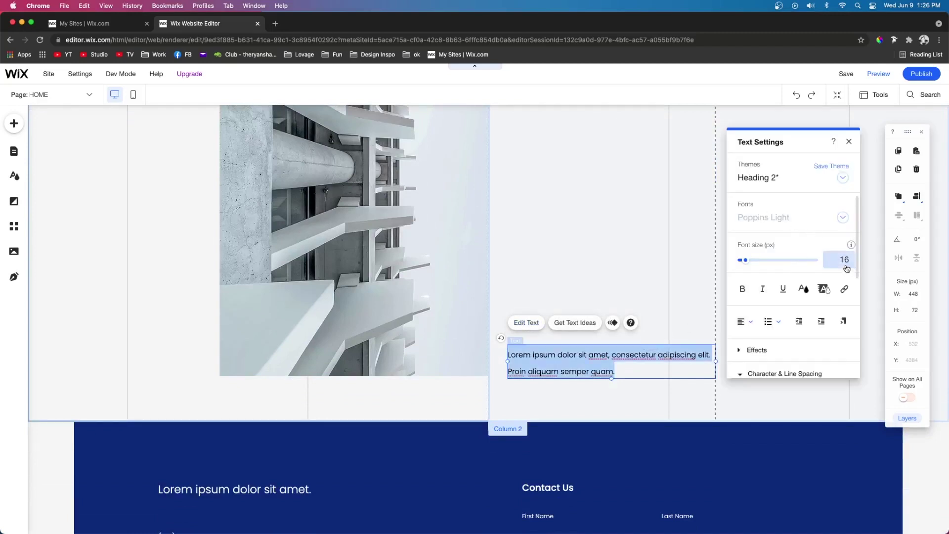
scroll(802, 322, "down", 3)
scroll(788, 360, "down", 1)
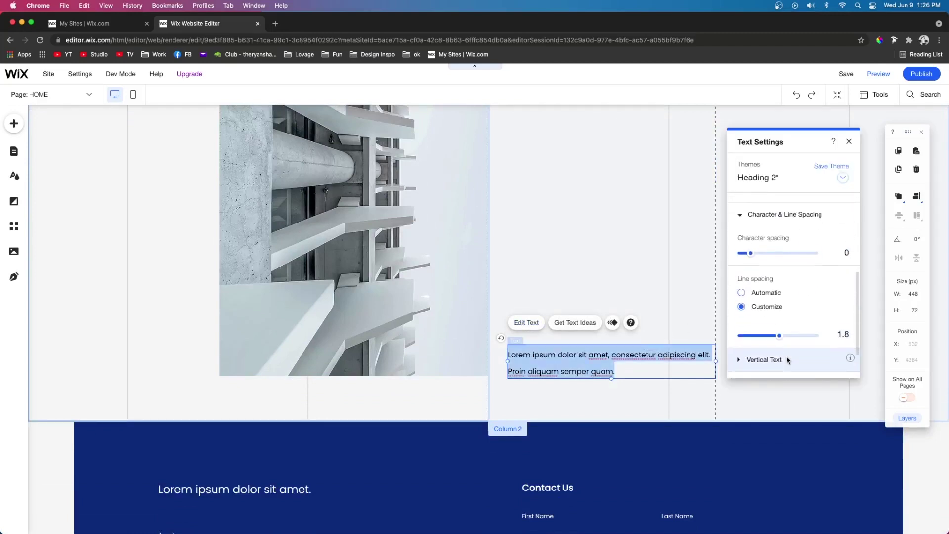
Set the line spacing of the paragraph in the second column to 1.9
left_click(846, 325)
key("BackSpace")
key("BackSpace")
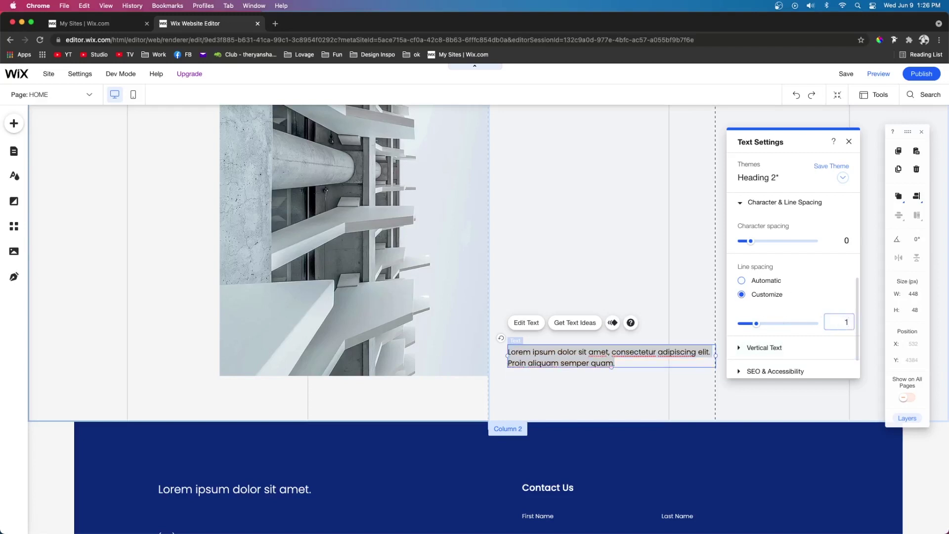
type(".9")
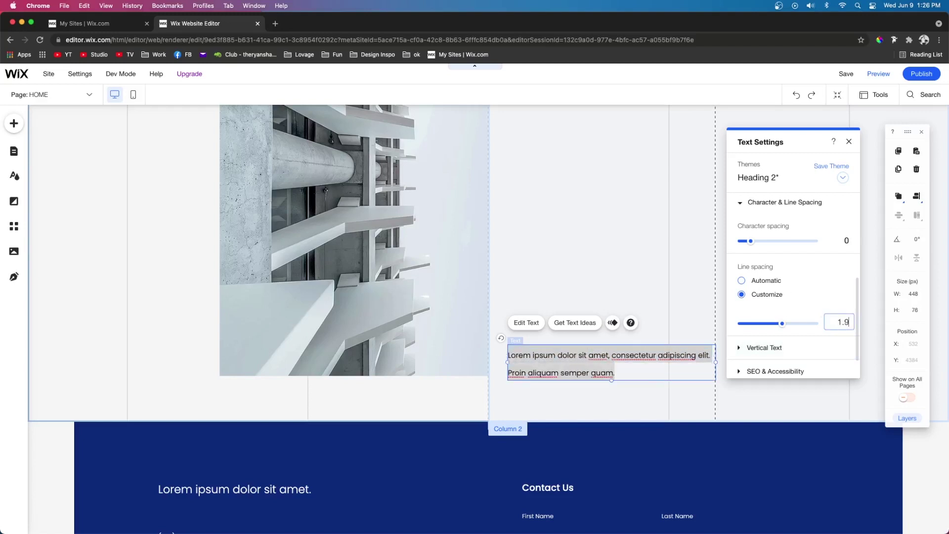
left_click(656, 280)
left_click(577, 356)
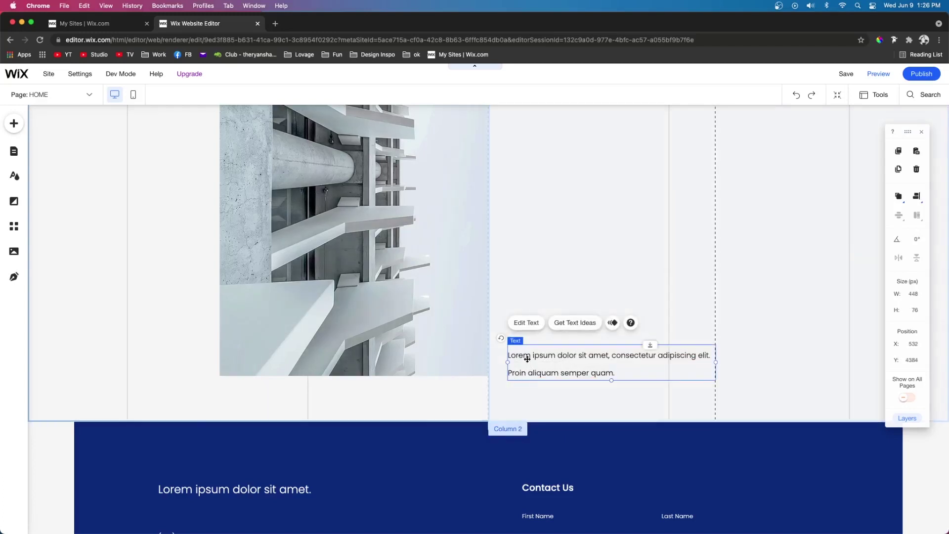
Duplicate the whole image-and-text strip and place the copy directly below the original, above the footer
left_click(579, 225)
scroll(579, 225, "up", 4)
scroll(578, 225, "down", 2)
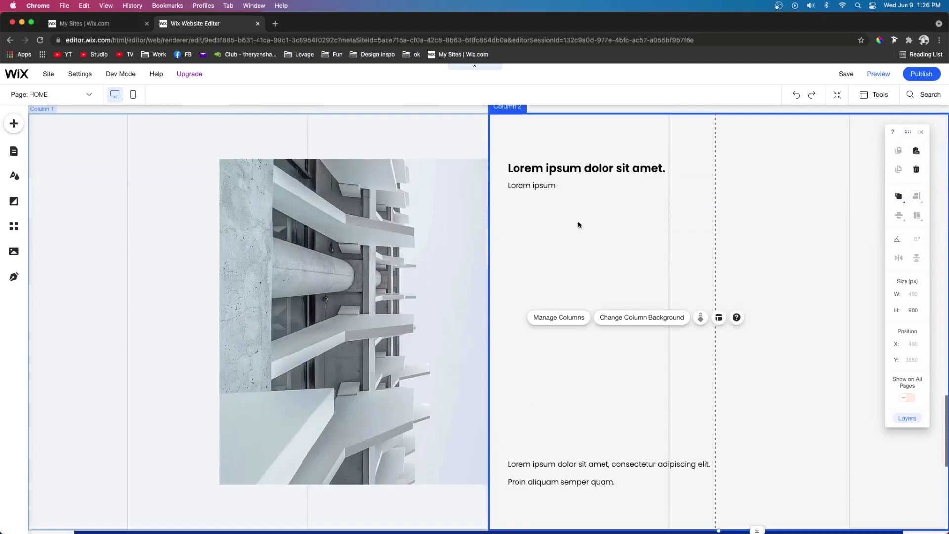
scroll(579, 225, "down", 2)
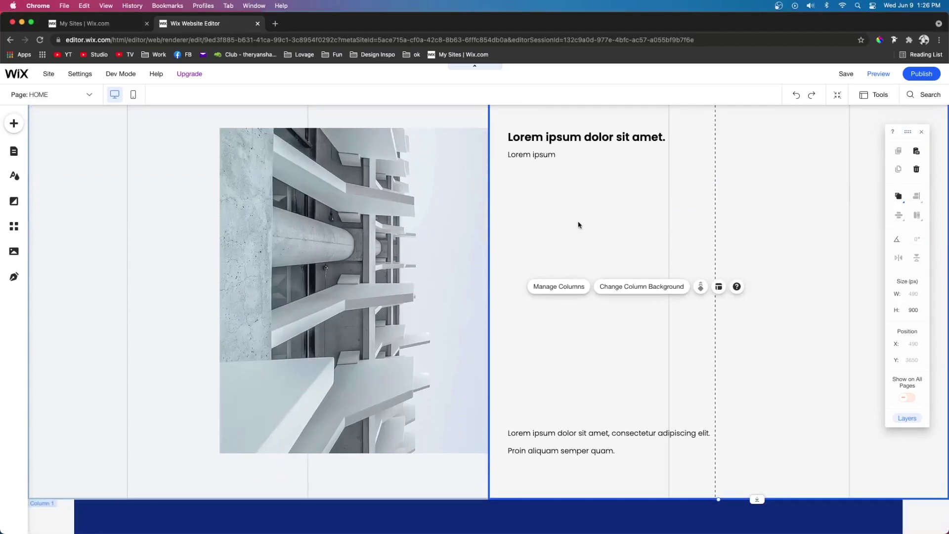
scroll(578, 221, "up", 2)
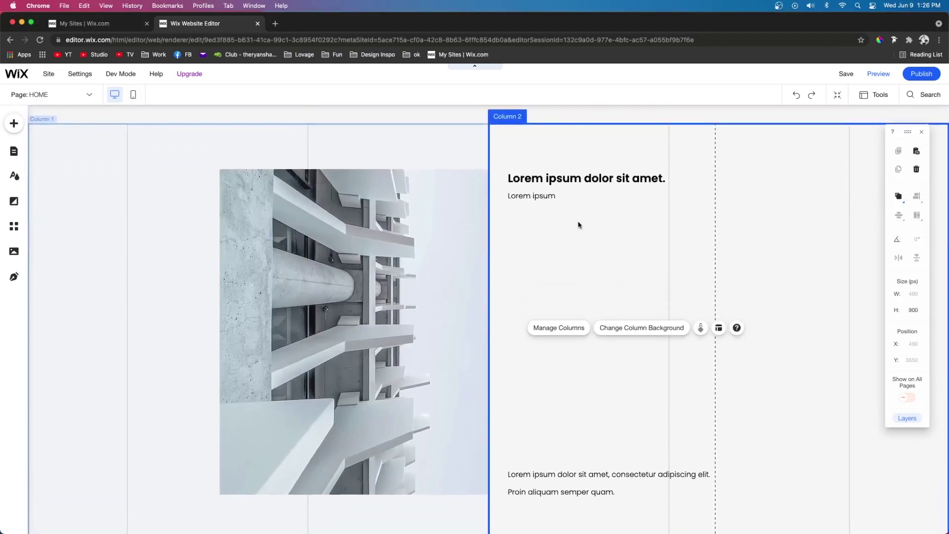
left_click(577, 221)
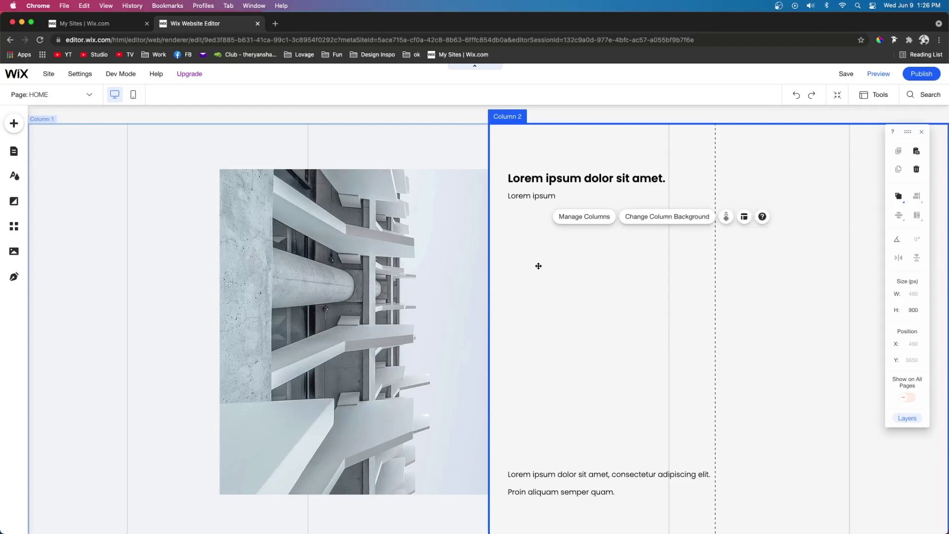
left_click(533, 114)
left_click(558, 156)
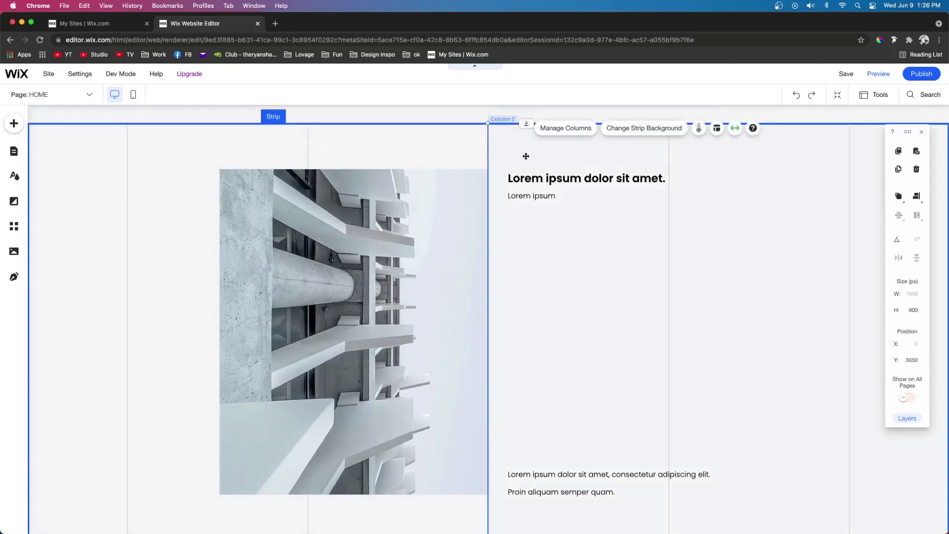
left_click_drag(527, 156, 505, 382)
left_click_drag(459, 325, 458, 346)
scroll(458, 384, "down", 6)
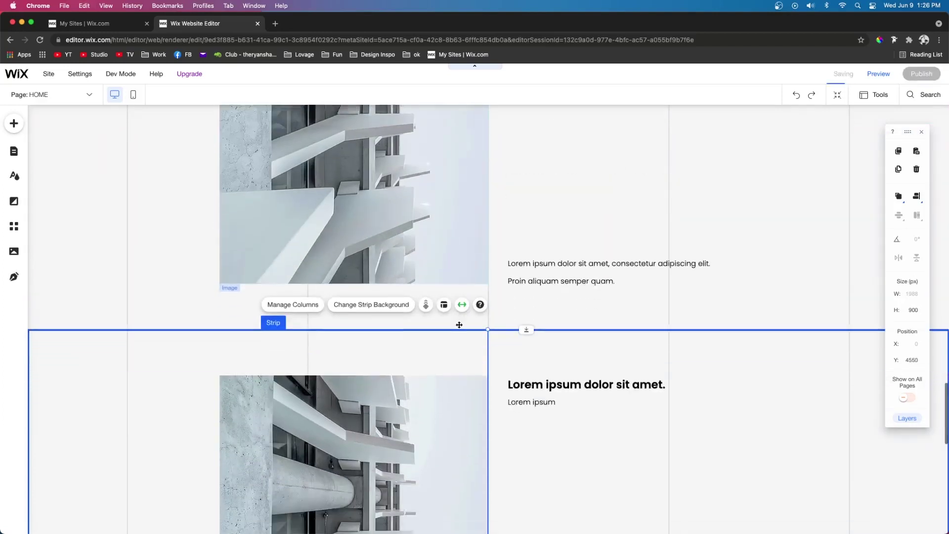
Duplicate the text column of the lower strip so that the strip has three columns
left_click(712, 308)
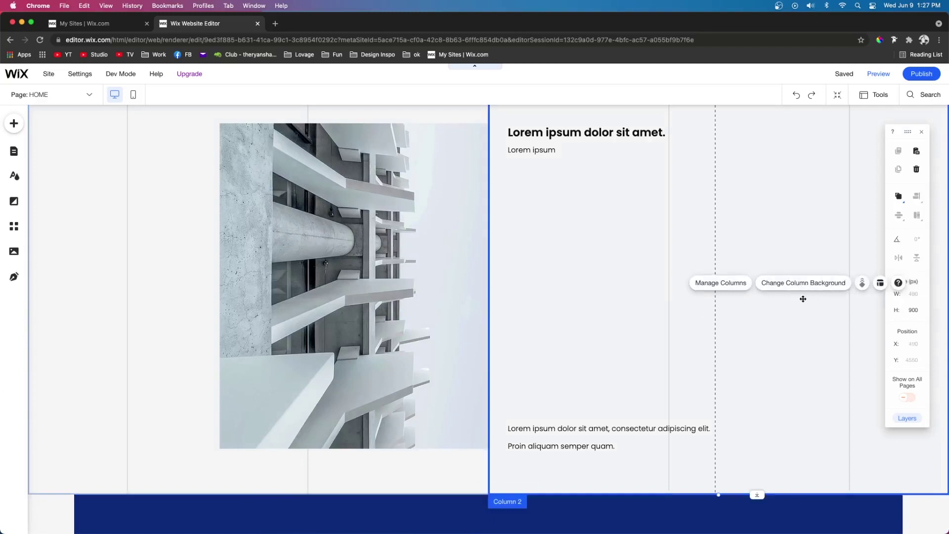
left_click(728, 288)
left_click(167, 386)
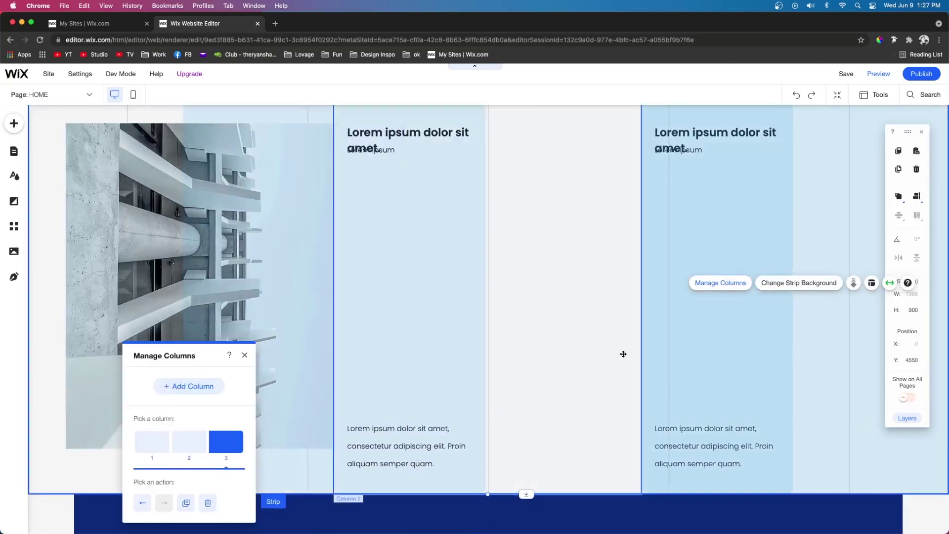
Delete the heading, paragraph and subheading from the middle column of the lower strip
left_click(386, 154)
key("Delete")
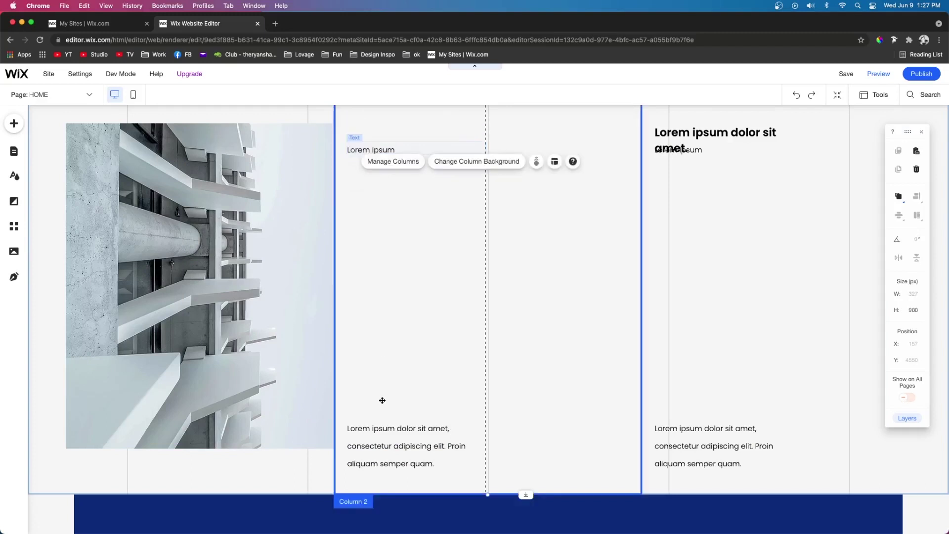
left_click(381, 427)
key("Delete")
left_click(388, 156)
key("Delete")
left_click(504, 252)
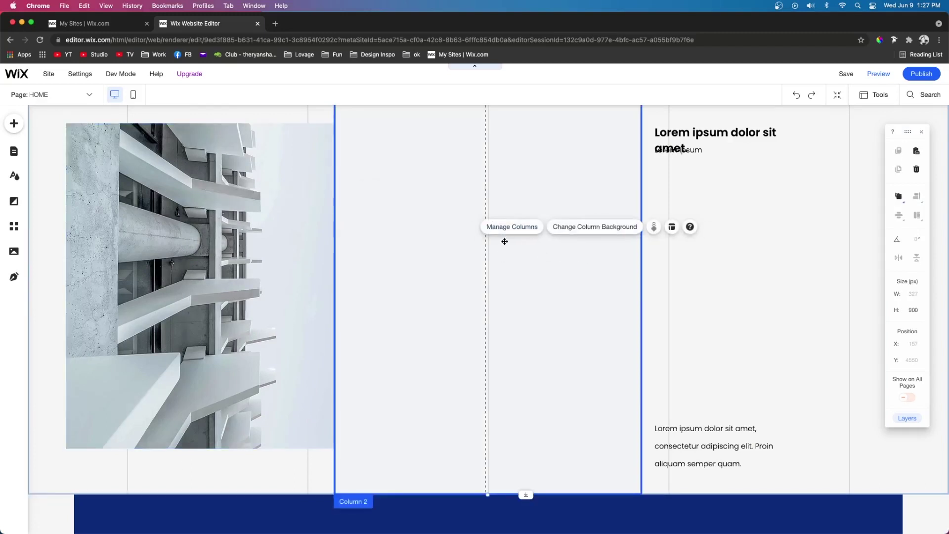
Move the building image into the middle column and the heading with subheading into the first column, and raise the third column's paragraph slightly
left_click_drag(282, 211, 572, 211)
left_click_drag(683, 152, 166, 173)
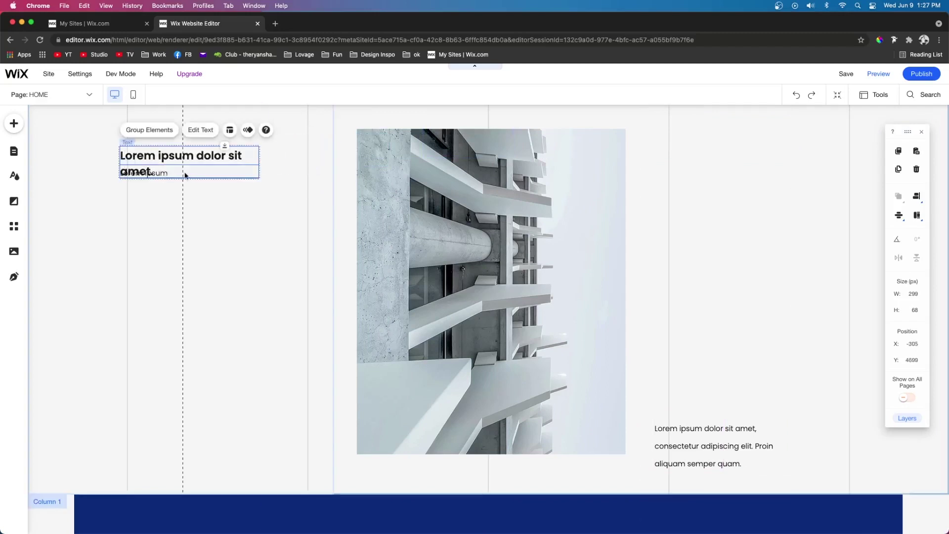
left_click_drag(710, 448, 710, 432)
scroll(630, 318, "up", 1)
scroll(629, 317, "up", 1)
Set the middle column's layout to align its content to the right
left_click(465, 158)
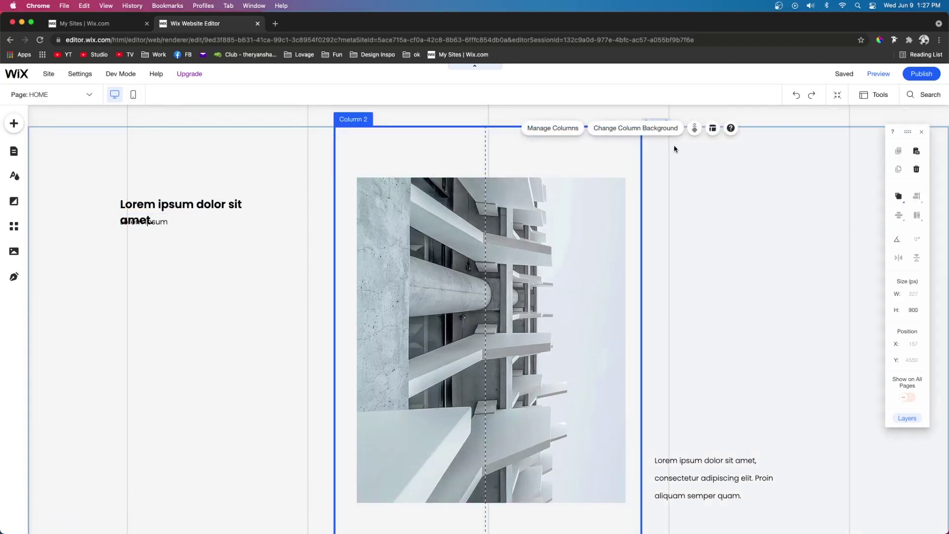
left_click(712, 129)
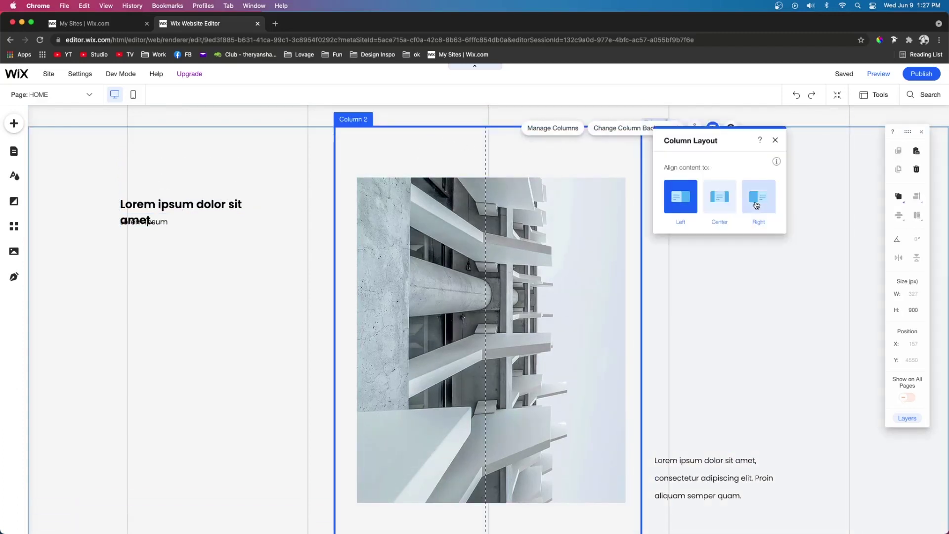
left_click(757, 206)
Align the building image to the vertical middle and the right edge of the middle column
left_click_drag(756, 241, 599, 245)
left_click(917, 198)
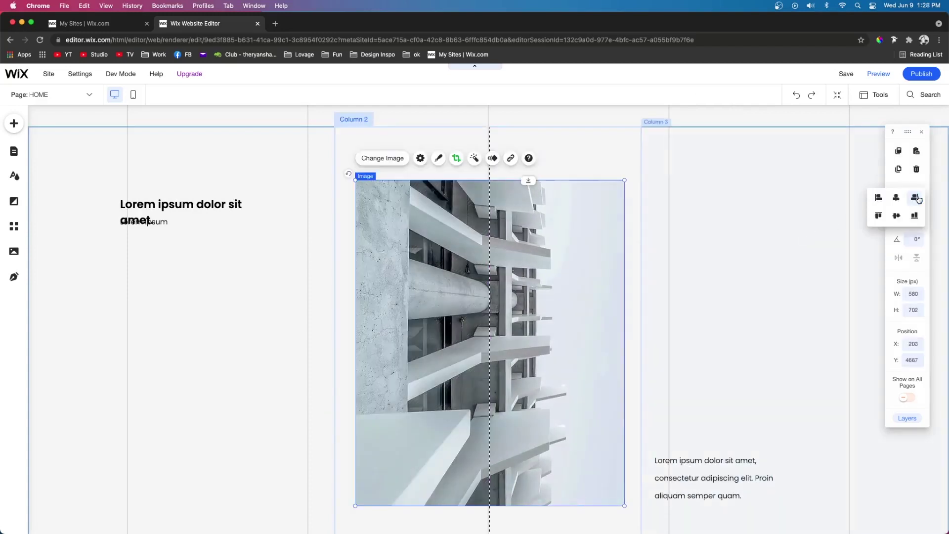
left_click(896, 216)
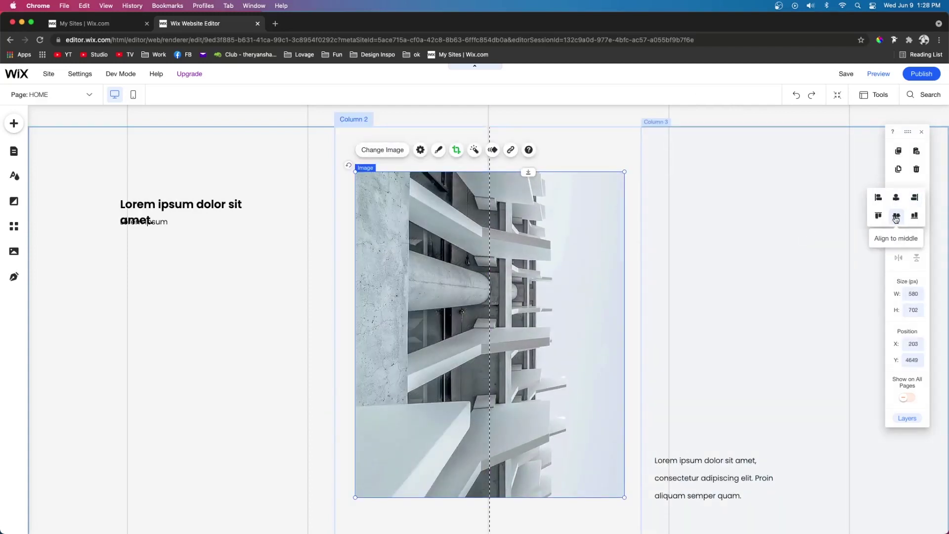
left_click(915, 199)
Raise the third column's paragraph slightly and move the first column's heading, widened to one line, with its subheading beside the image's upper edge
left_click_drag(689, 472, 688, 468)
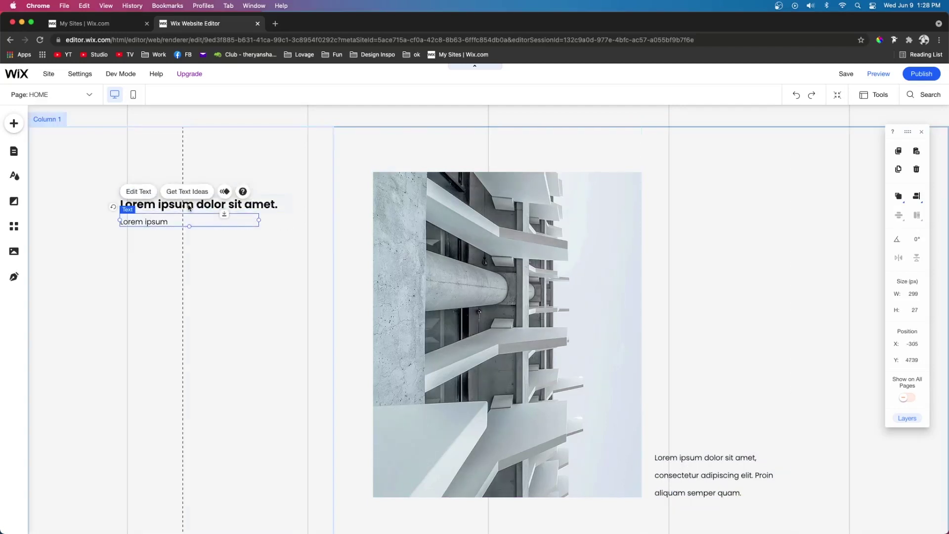
left_click(177, 207, "shift")
left_click_drag(177, 207, 238, 180)
Replace the lower strip's image with the blue curved building photo from the 3. Stock Images folder
left_click(503, 283)
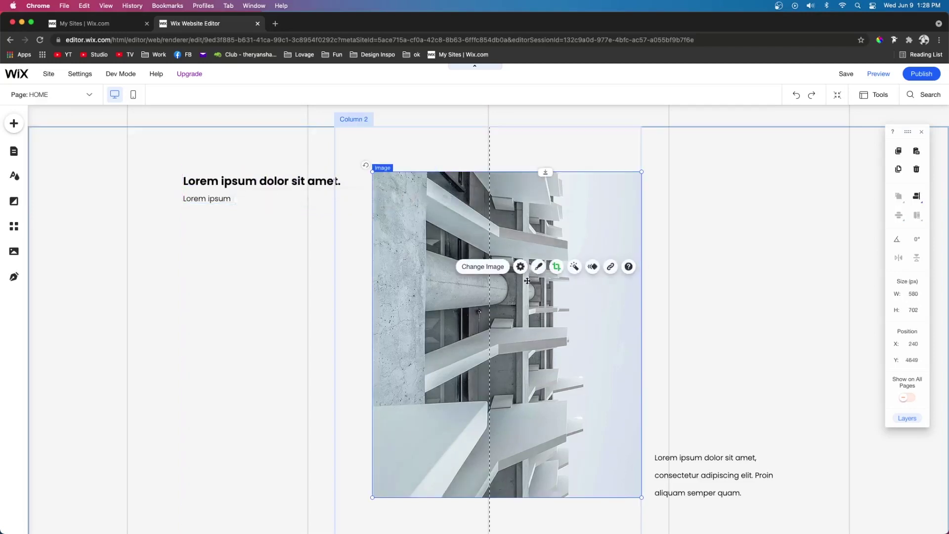
left_click(500, 269)
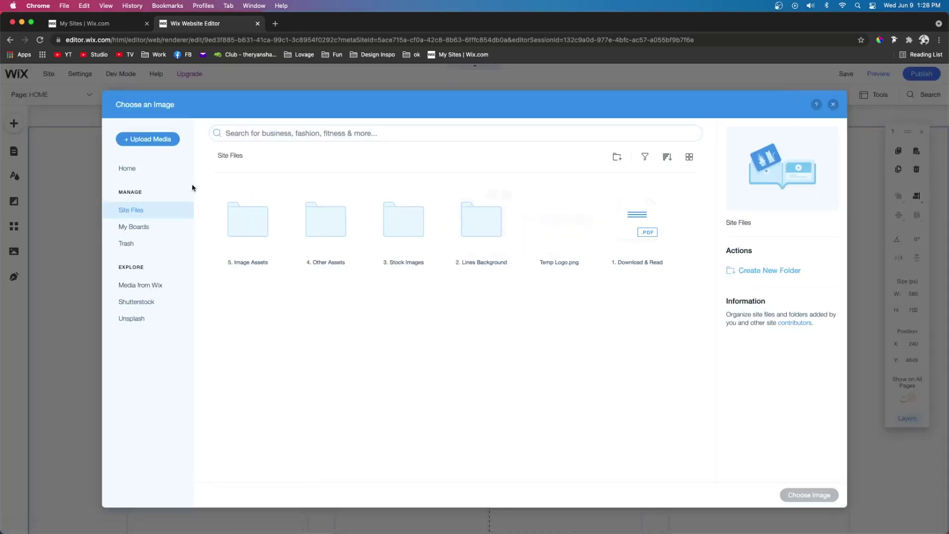
double_click(390, 236)
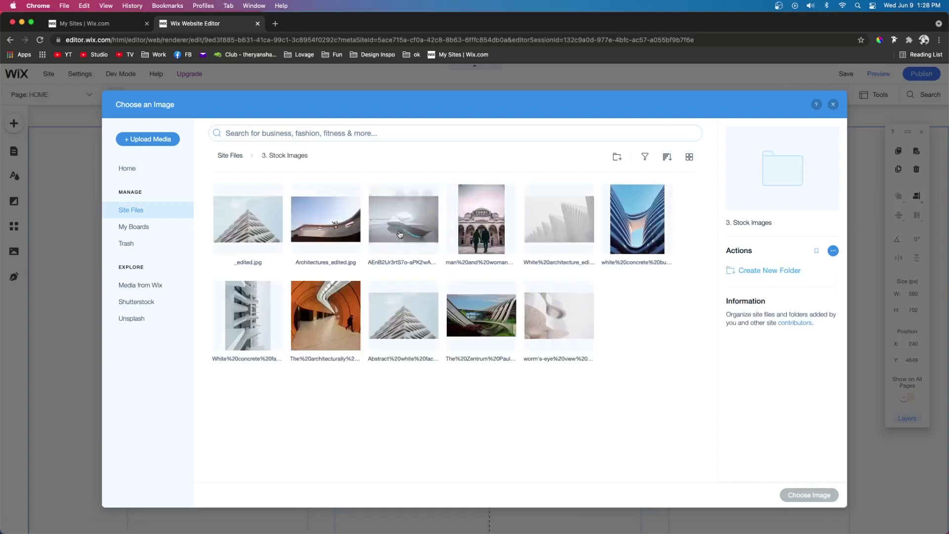
left_click(633, 250)
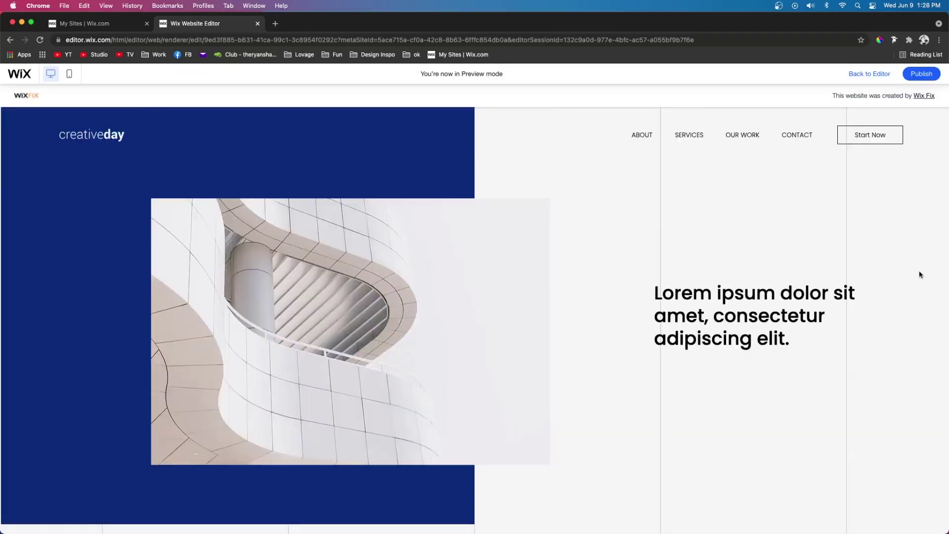
Review the whole home page in preview mode, from the hero through the numbered sections and image strips to the footer
scroll(919, 271, "down", 5)
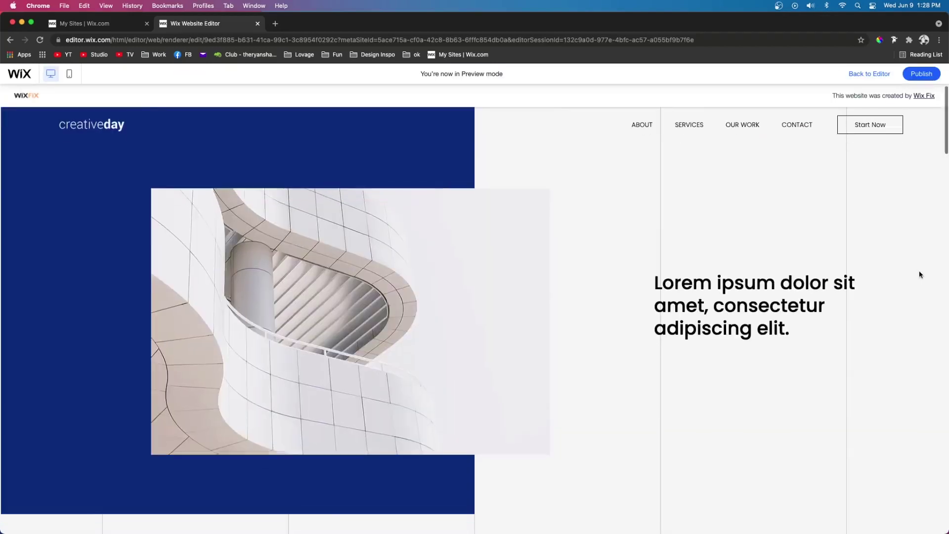
scroll(919, 271, "down", 5)
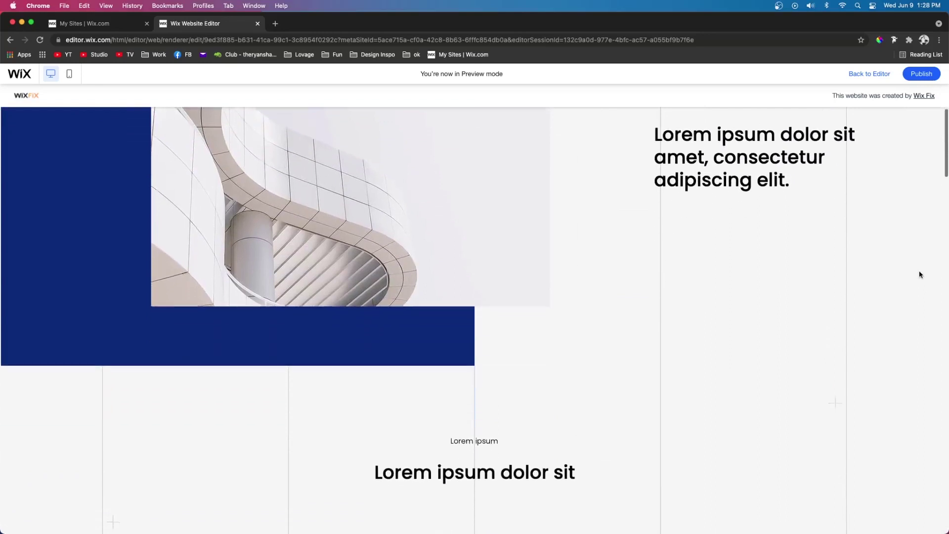
scroll(919, 272, "down", 5)
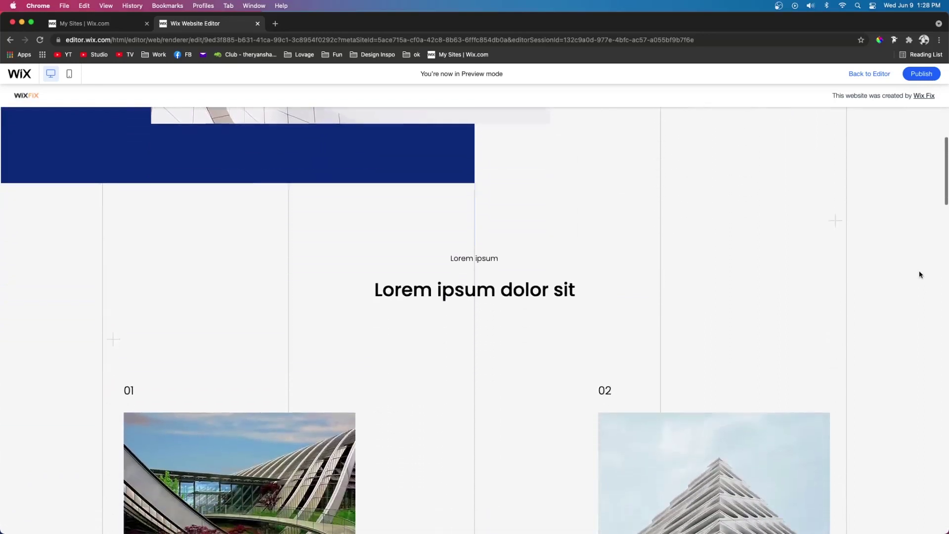
scroll(918, 273, "down", 4)
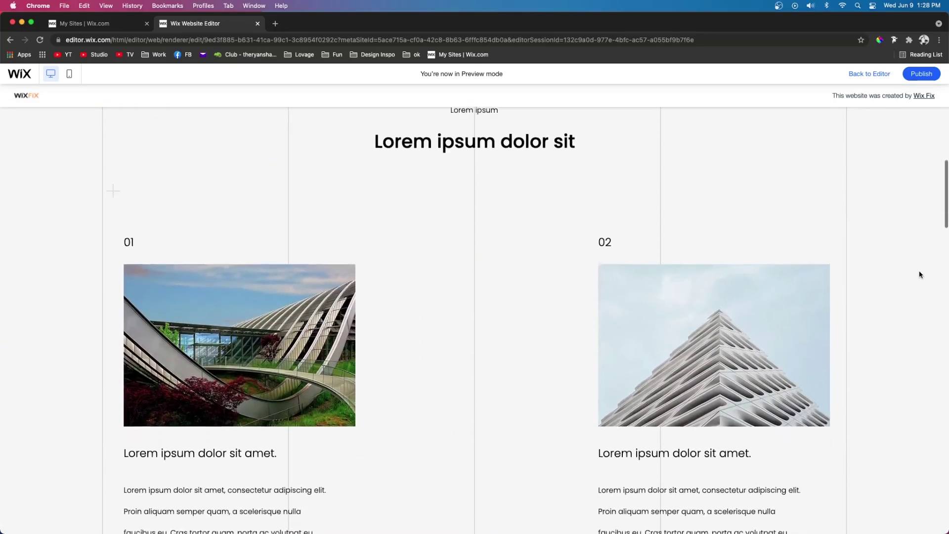
scroll(919, 271, "down", 7)
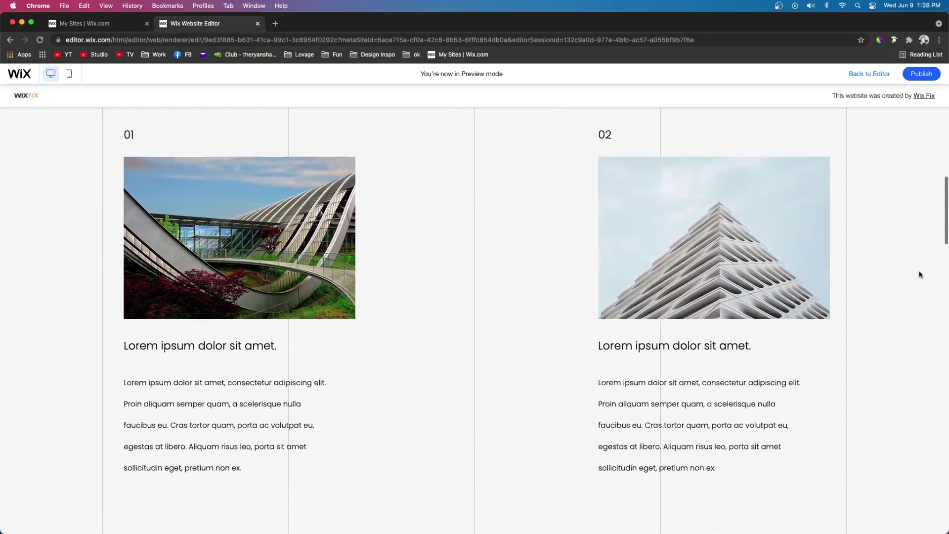
scroll(920, 274, "down", 6)
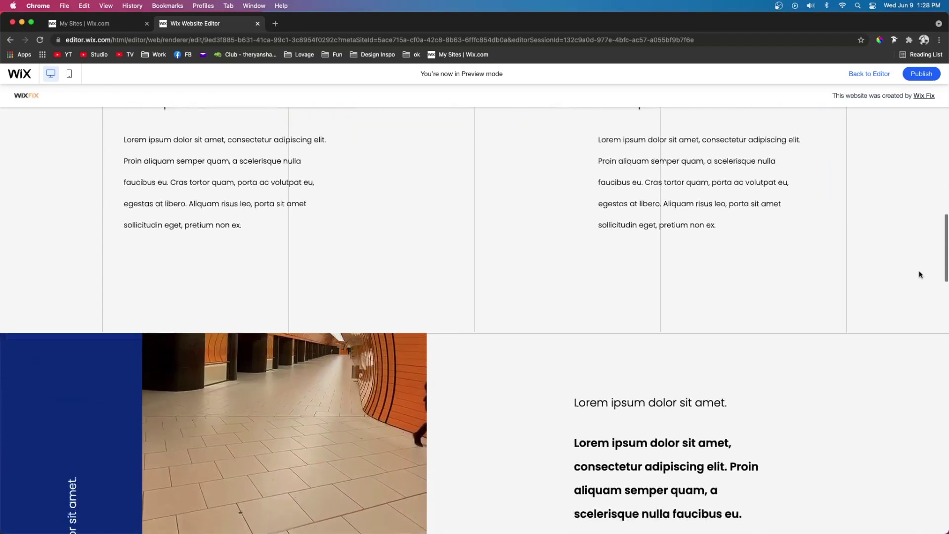
scroll(920, 271, "down", 5)
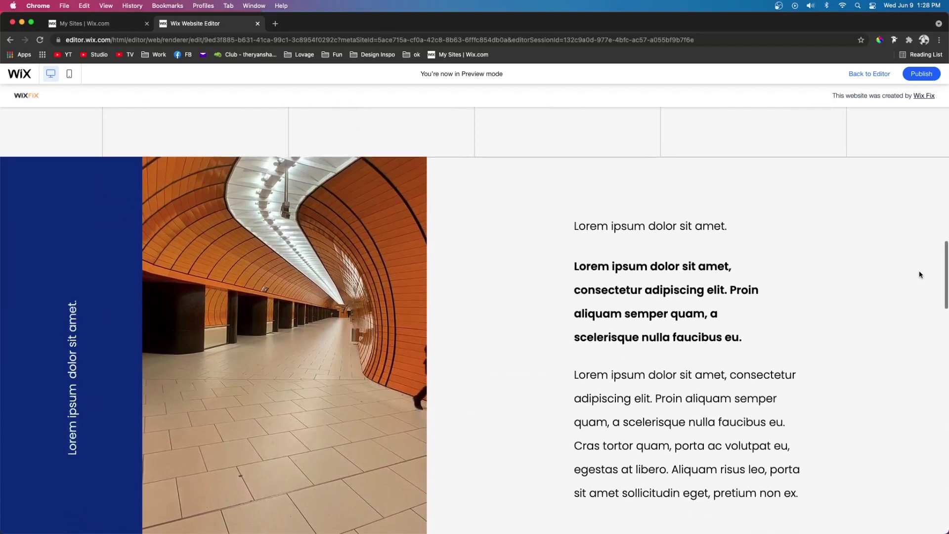
scroll(920, 275, "down", 5)
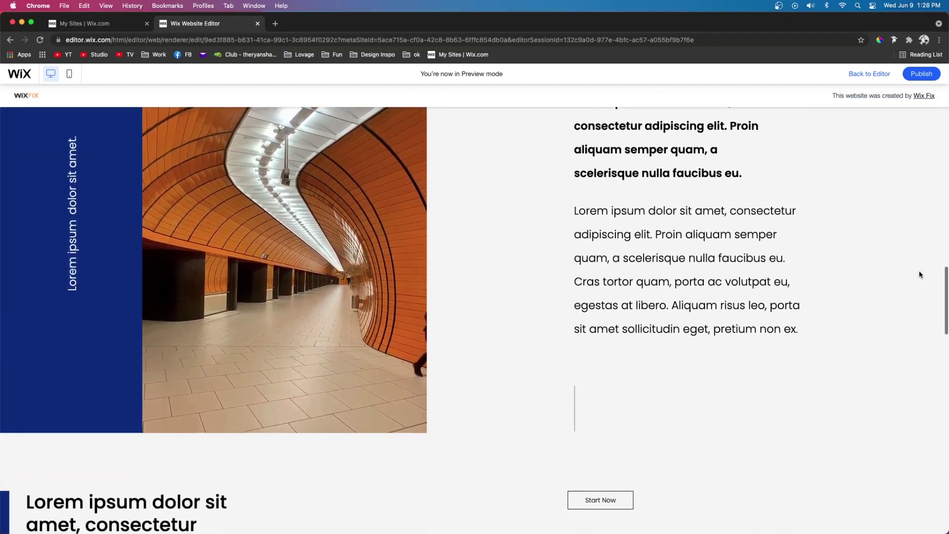
scroll(919, 274, "down", 6)
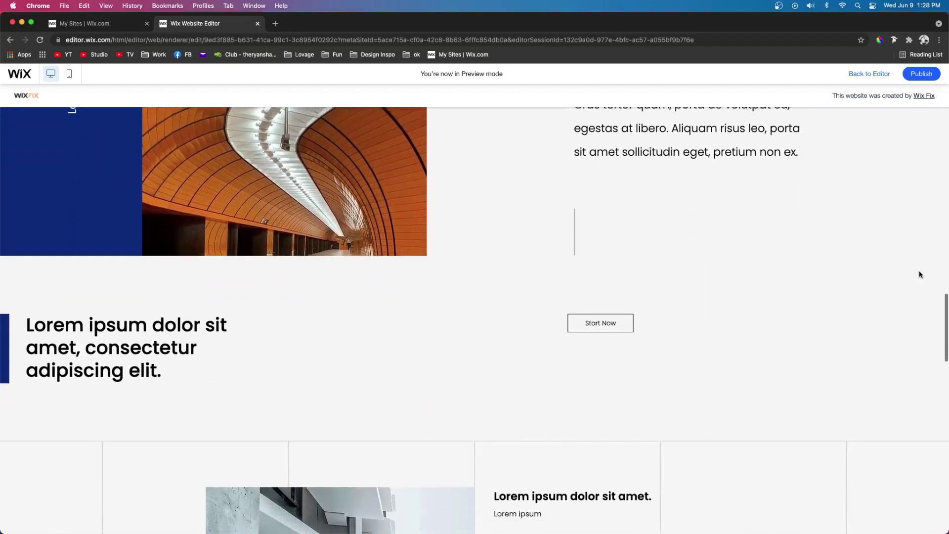
scroll(919, 274, "down", 8)
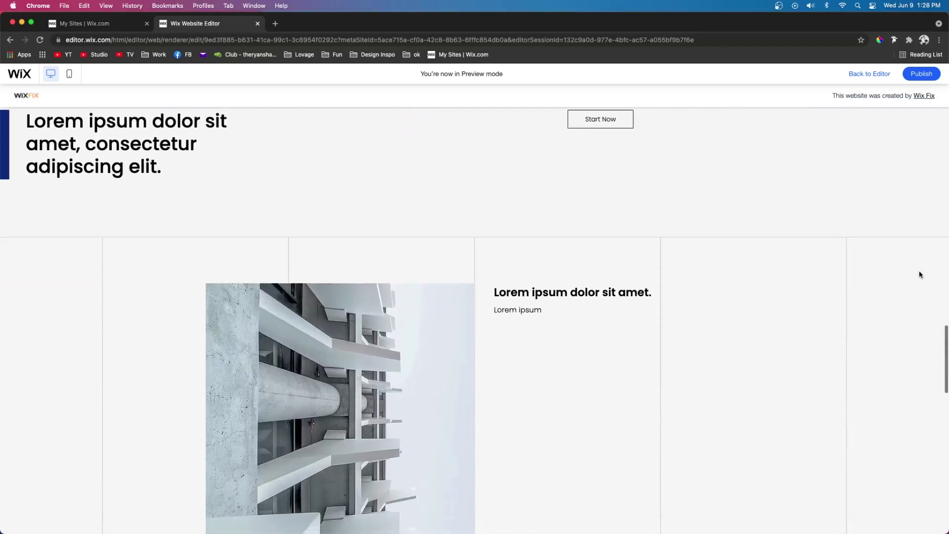
scroll(920, 274, "down", 5)
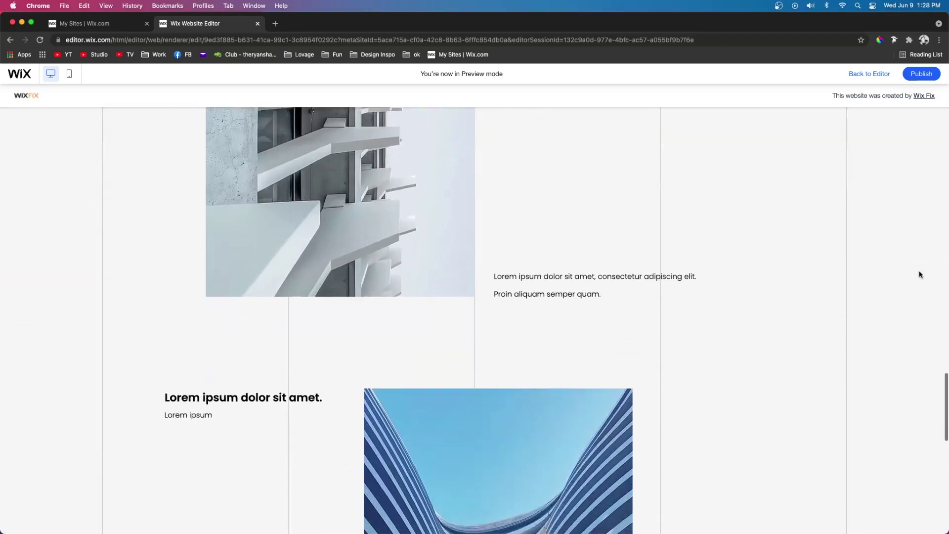
scroll(920, 274, "down", 5)
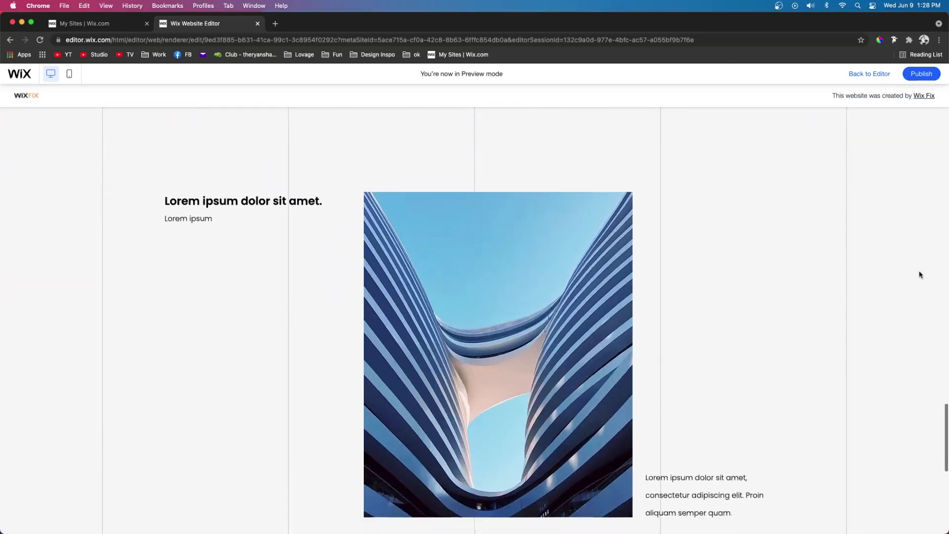
scroll(920, 275, "down", 4)
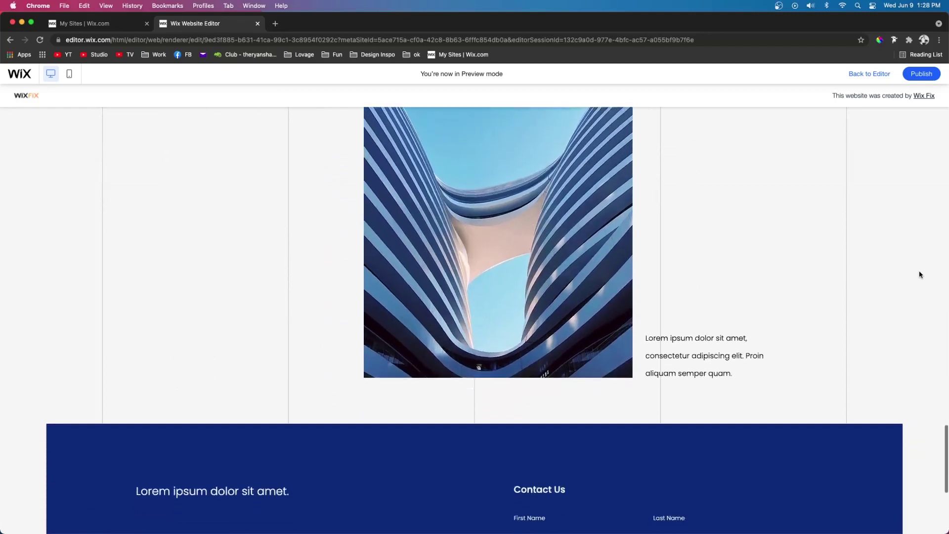
scroll(920, 275, "down", 5)
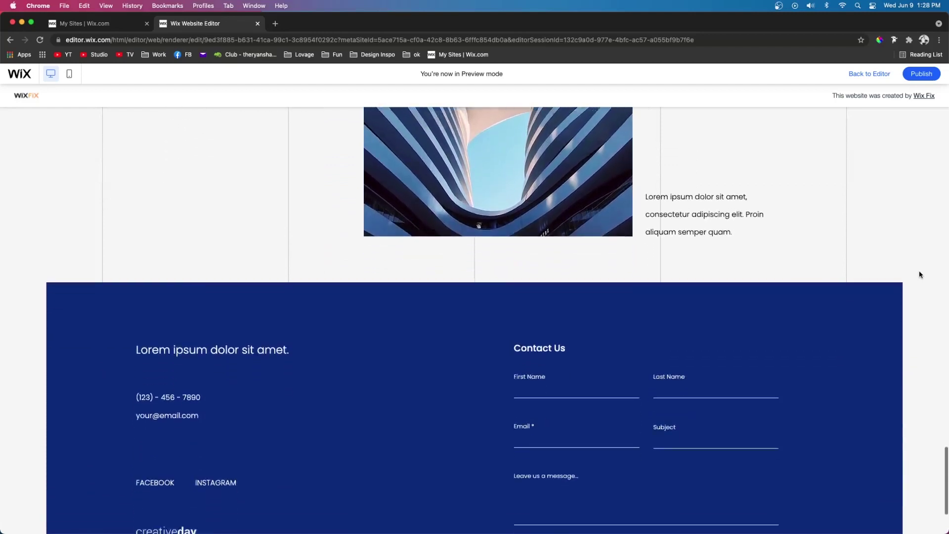